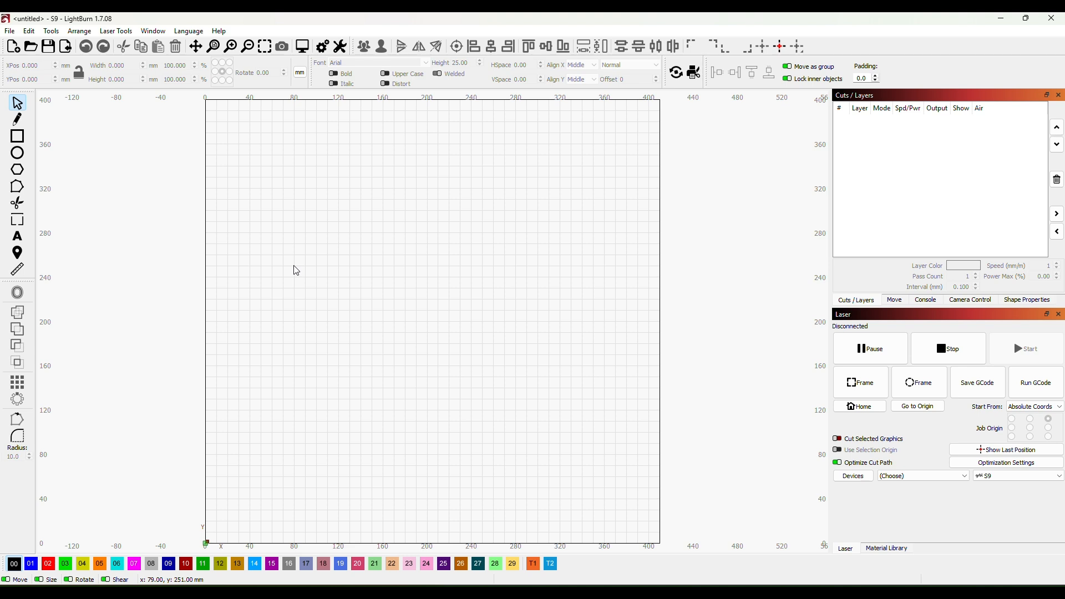
- Import the img116 plan image from the Components folder into the empty project
scroll(297, 271, down, 1)
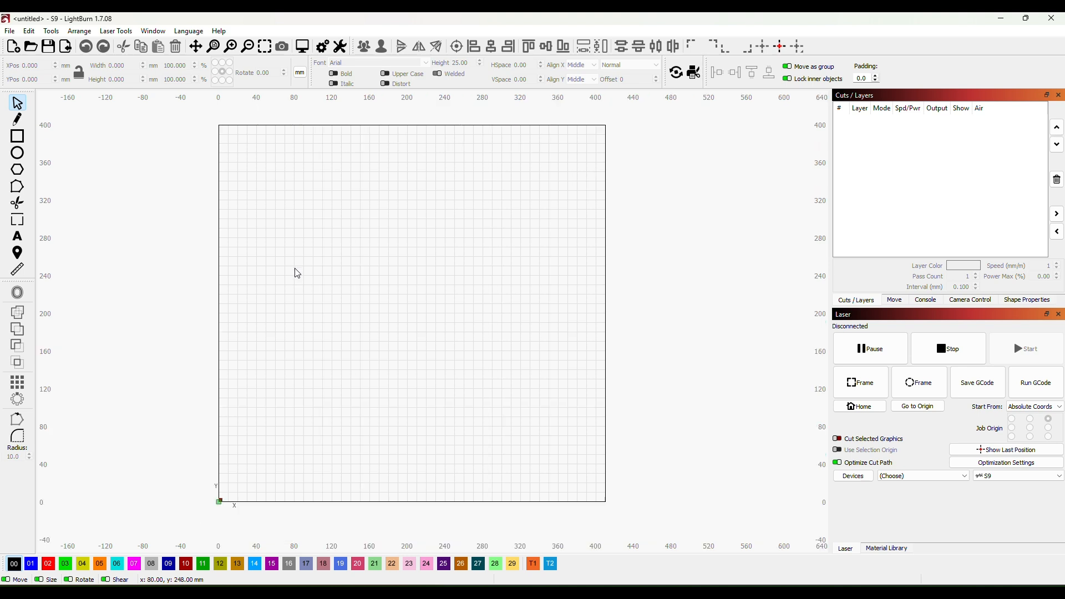
scroll(288, 267, up, 1)
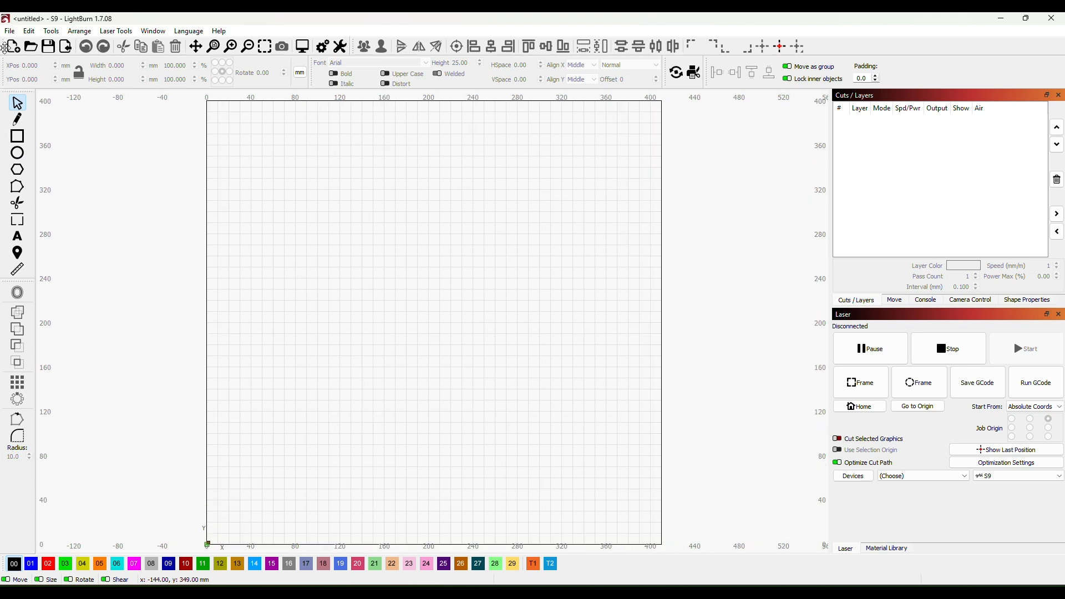
click(9, 31)
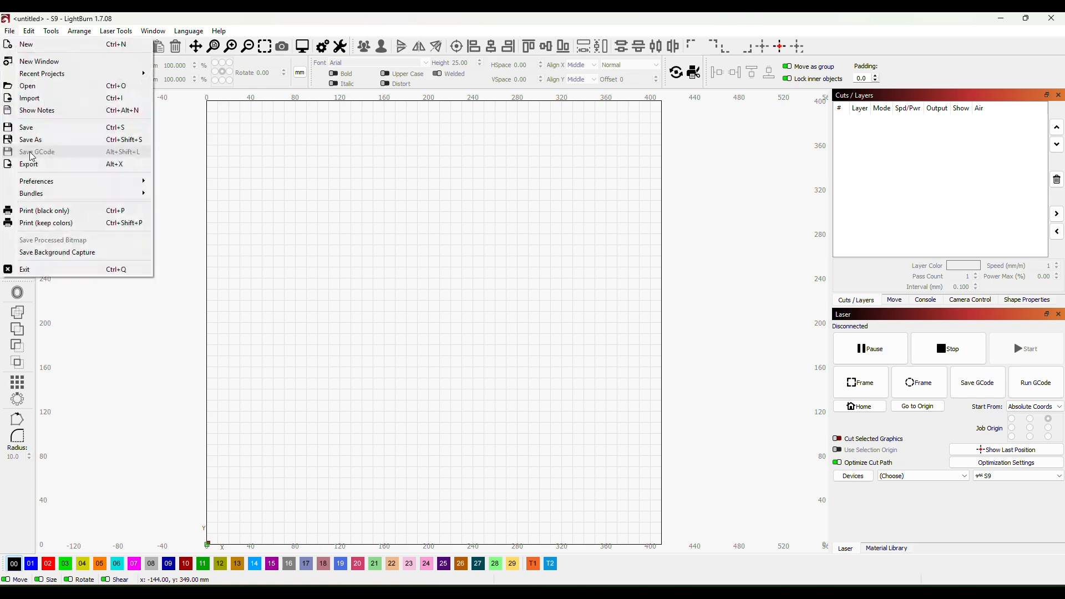
click(47, 99)
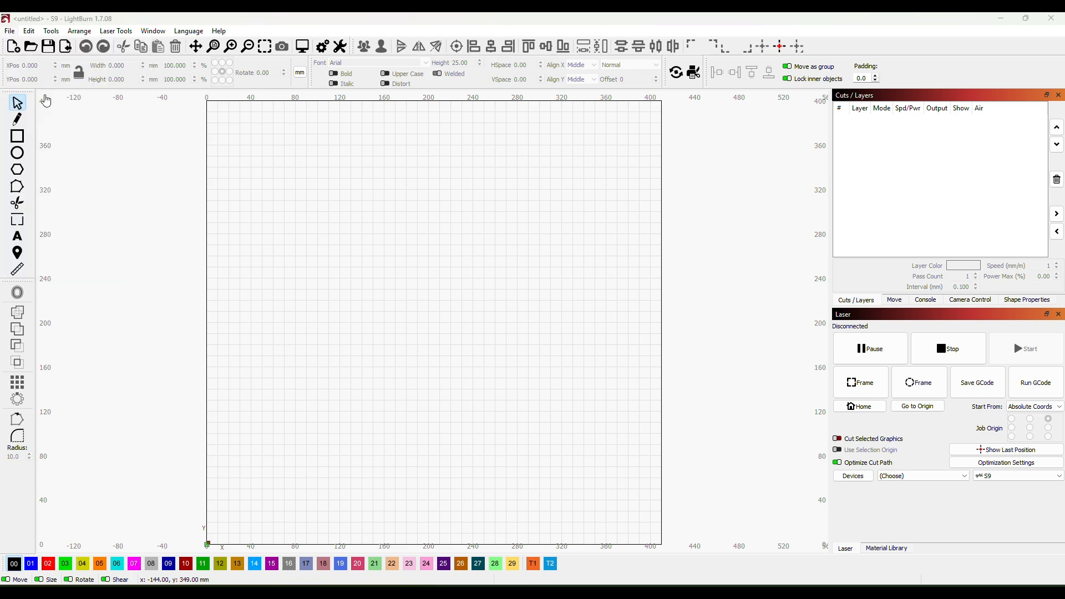
scroll(488, 189, down, 3)
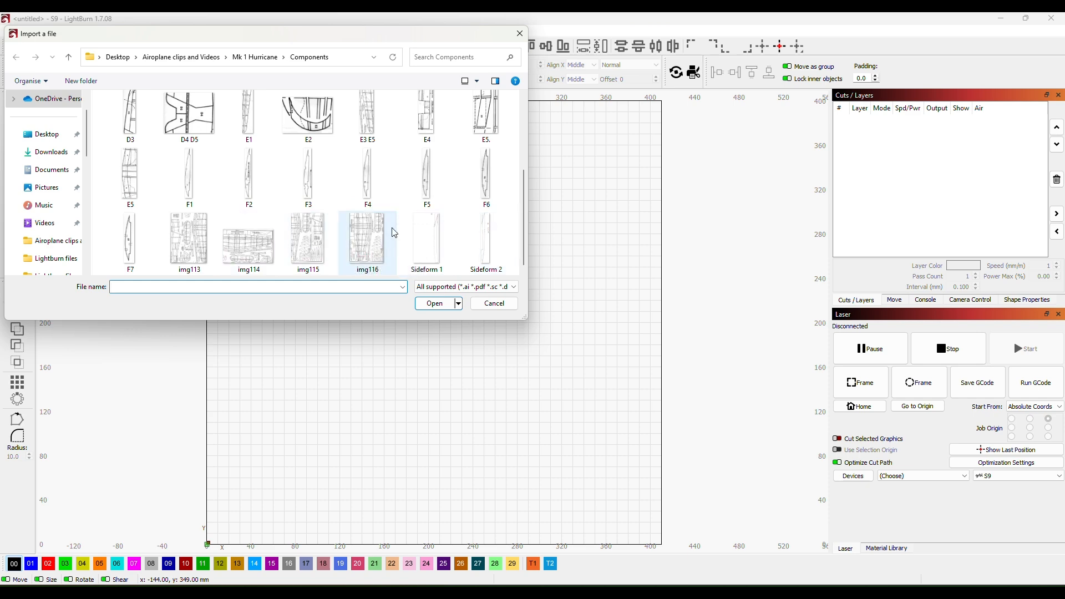
double_click(368, 240)
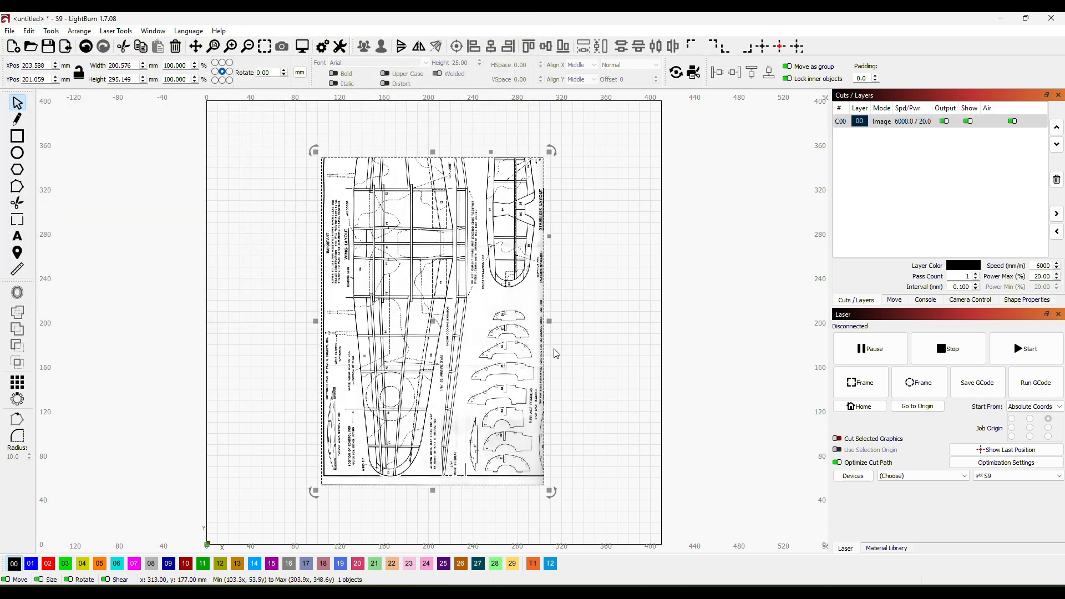
- Move the imported plan image off the work area, just beyond its right edge, at about X 516, Y 192 mm
scroll(583, 354, up, 1)
scroll(588, 344, down, 1)
scroll(593, 333, down, 1)
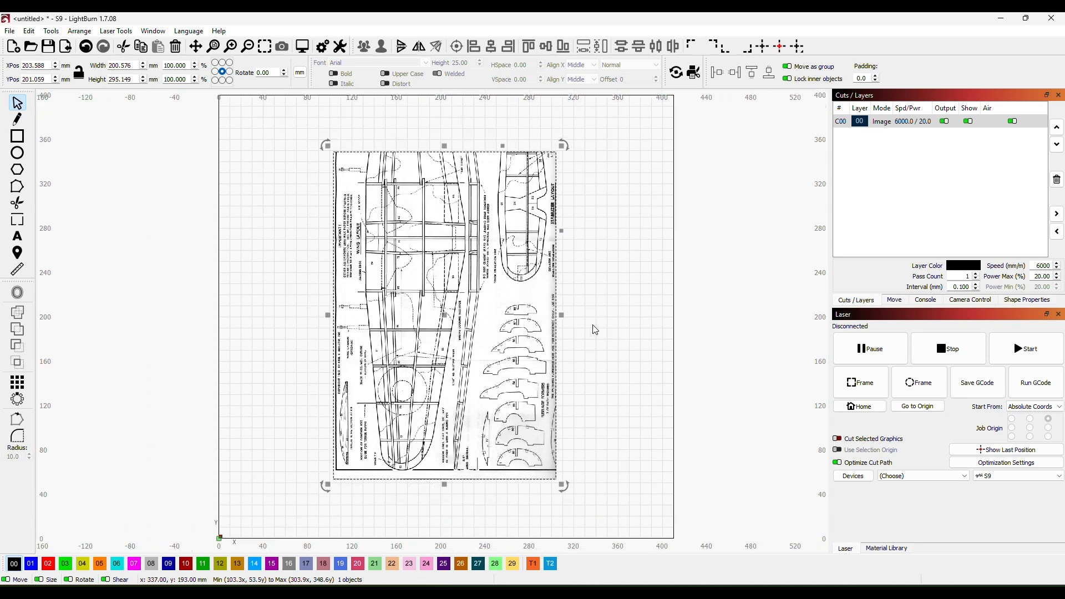
scroll(601, 332, down, 1)
drag(606, 331, 516, 321)
drag(376, 307, 671, 318)
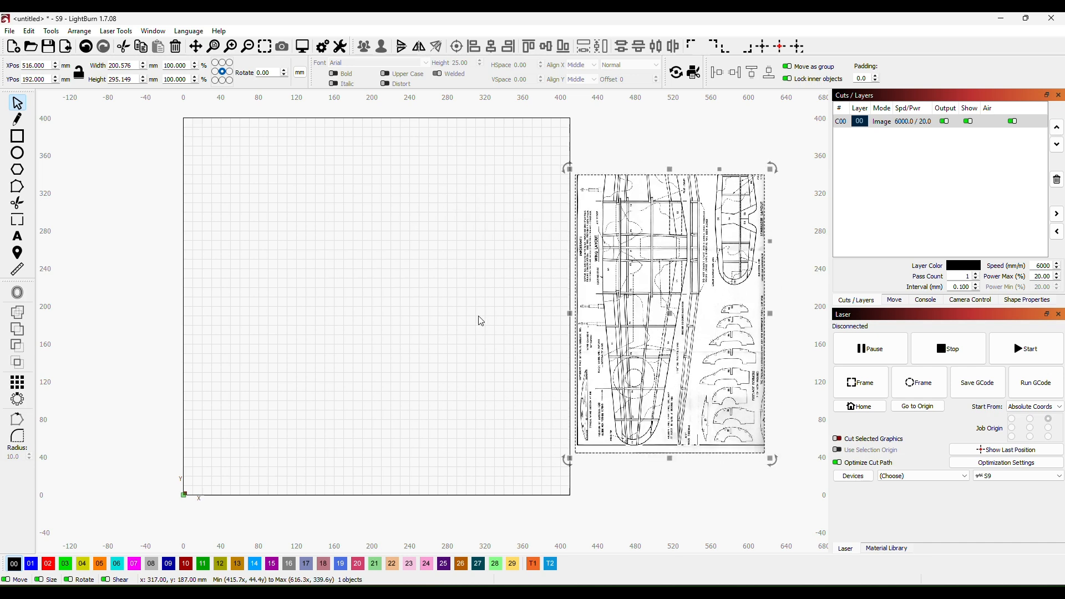
- Examine the plan image up close, checking the wing layout and the fuselage former outlines B1 to B4
drag(504, 449, 343, 410)
scroll(342, 410, up, 2)
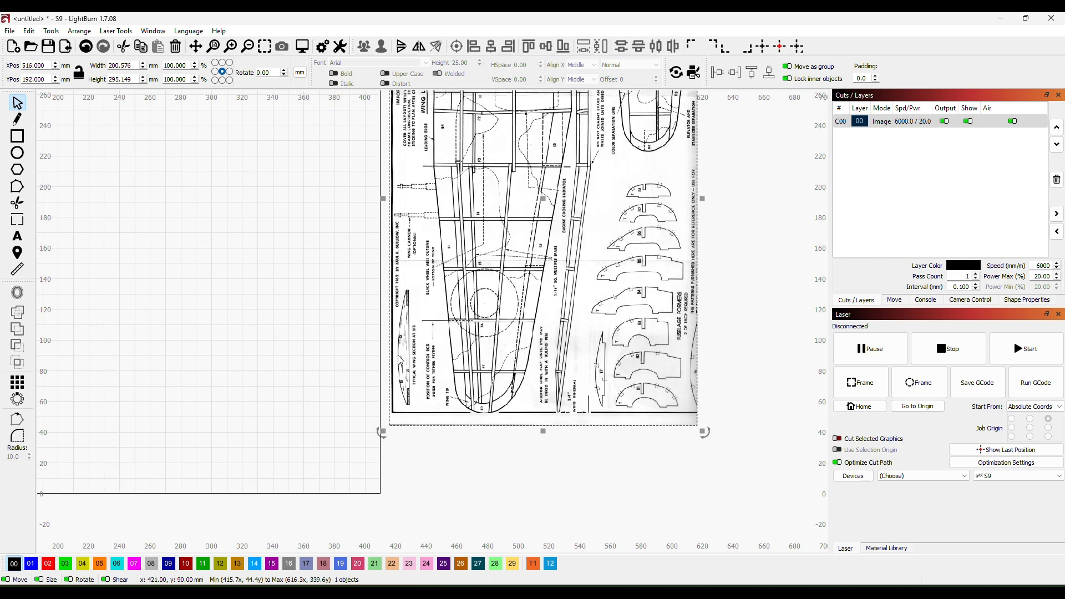
scroll(325, 298, up, 1)
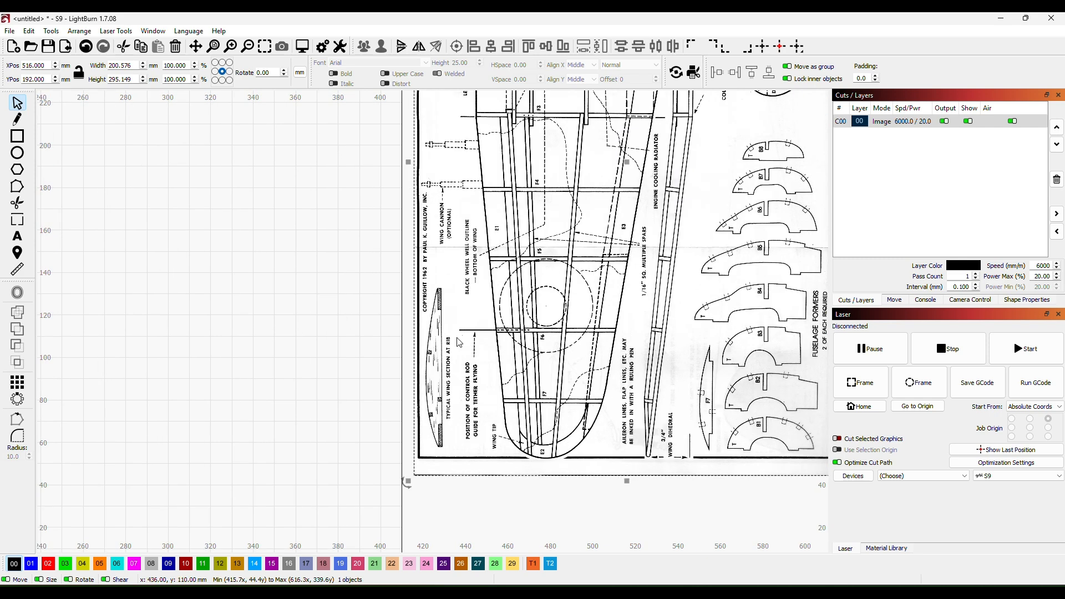
scroll(479, 310, down, 1)
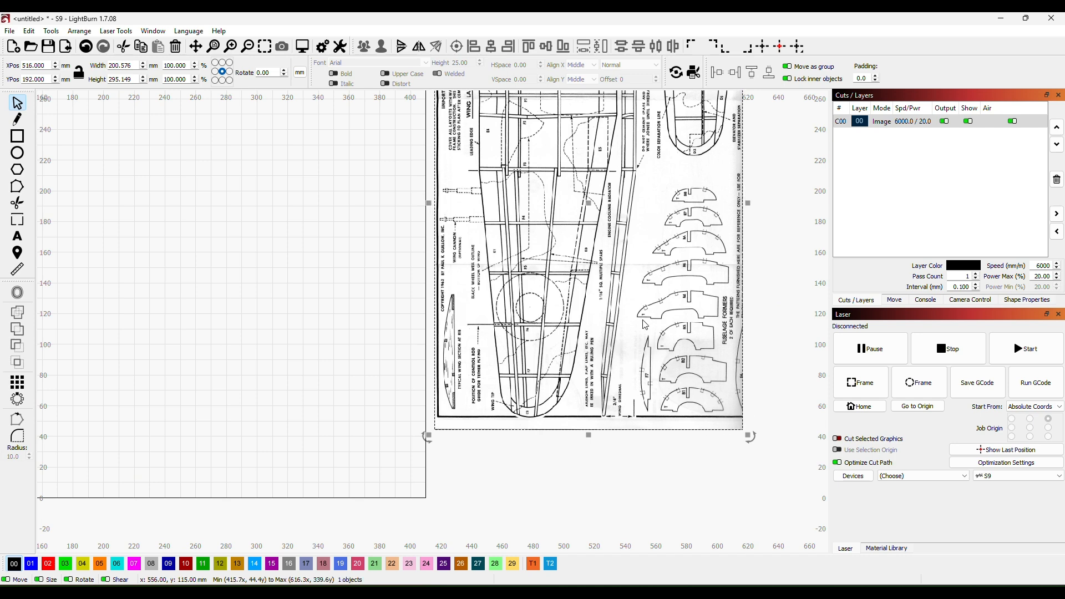
scroll(696, 338, up, 5)
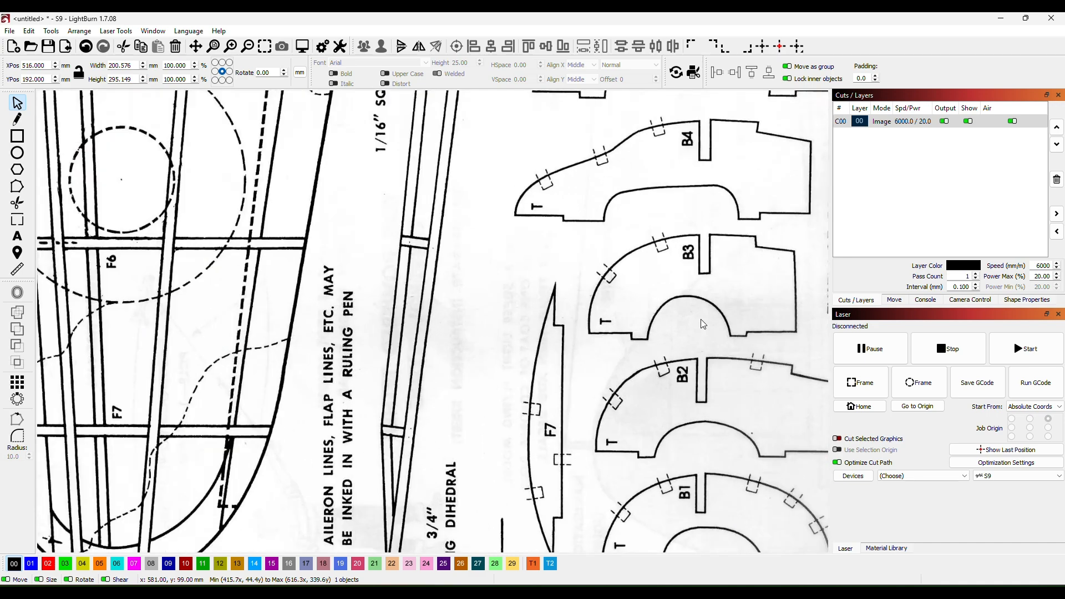
scroll(699, 319, up, 2)
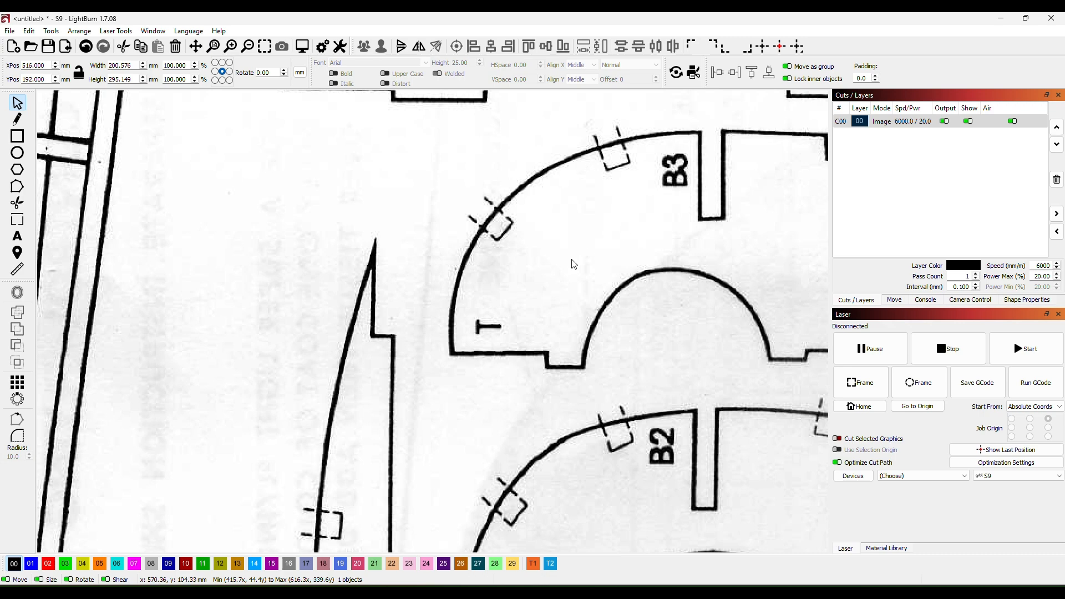
scroll(574, 269, down, 3)
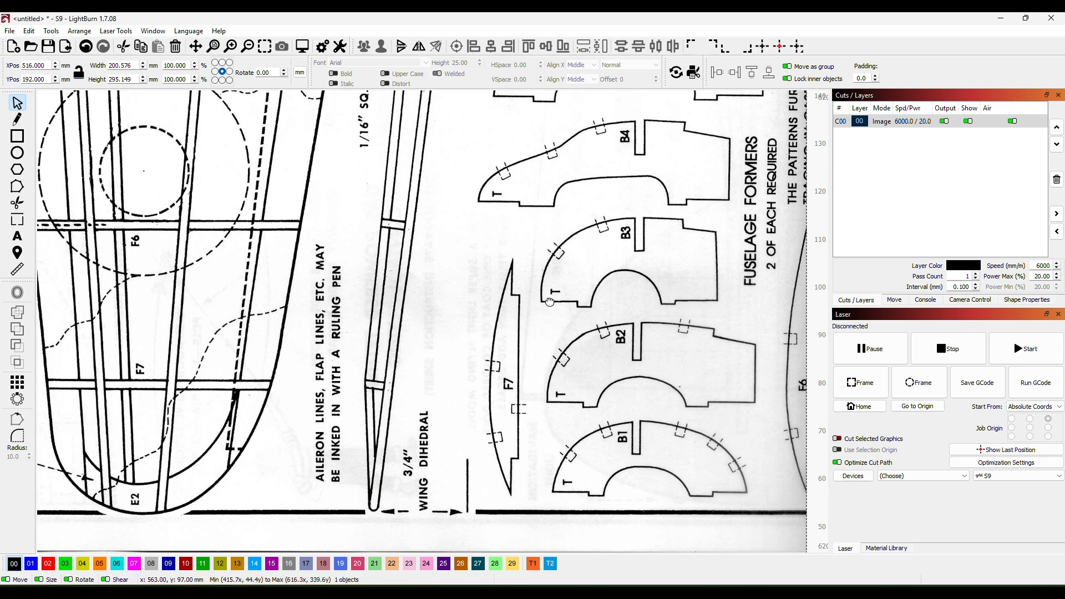
scroll(549, 256, down, 2)
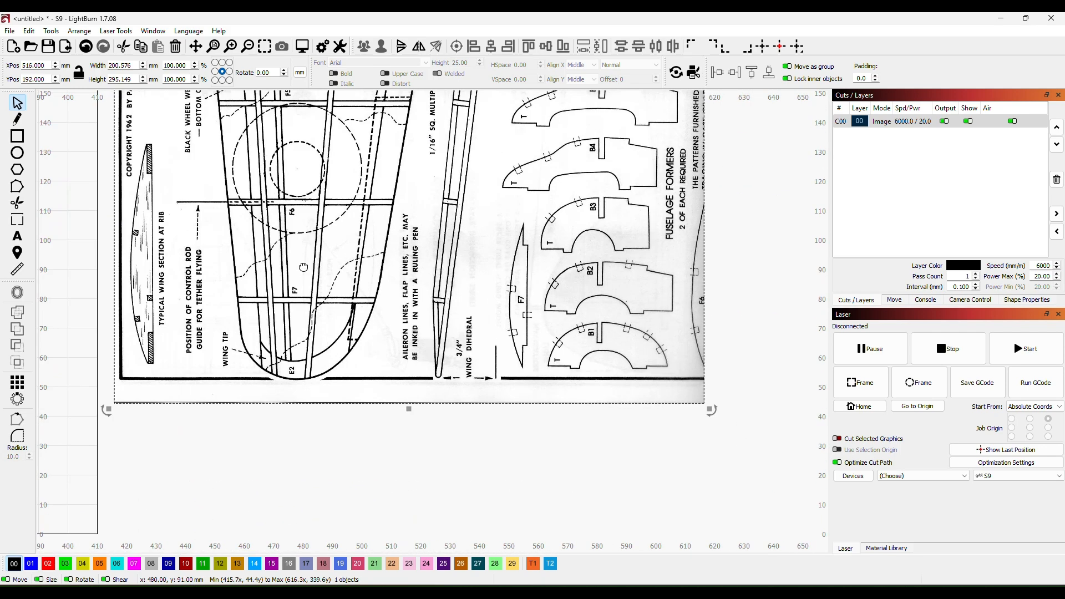
scroll(577, 250, down, 2)
scroll(580, 248, down, 4)
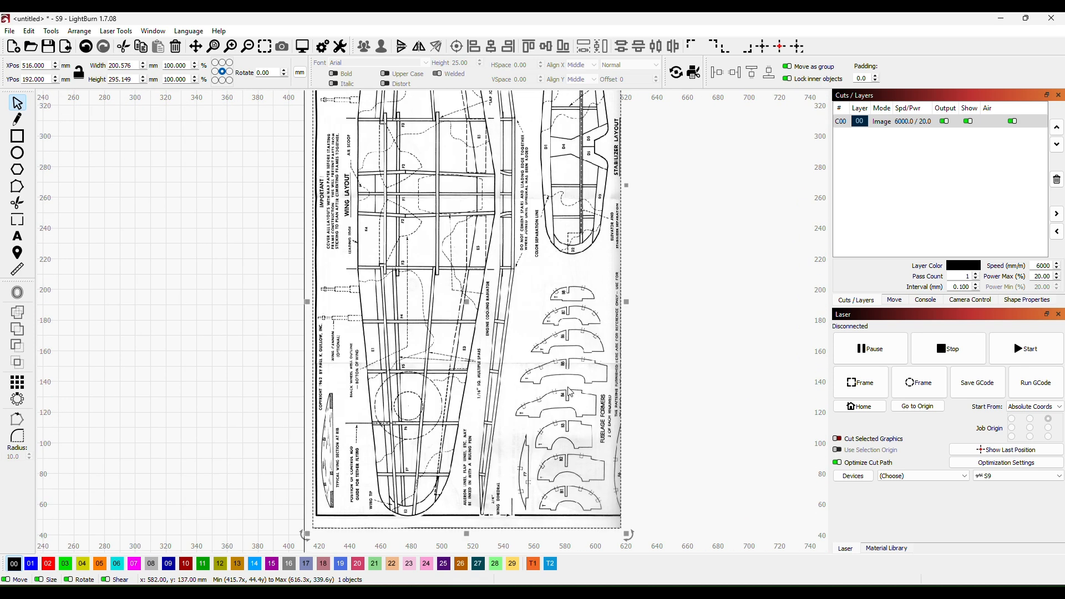
- Trace the plan image into vector outlines with threshold 128, cutoff 0 and ignore less than 2, keeping the source image
right_click(549, 338)
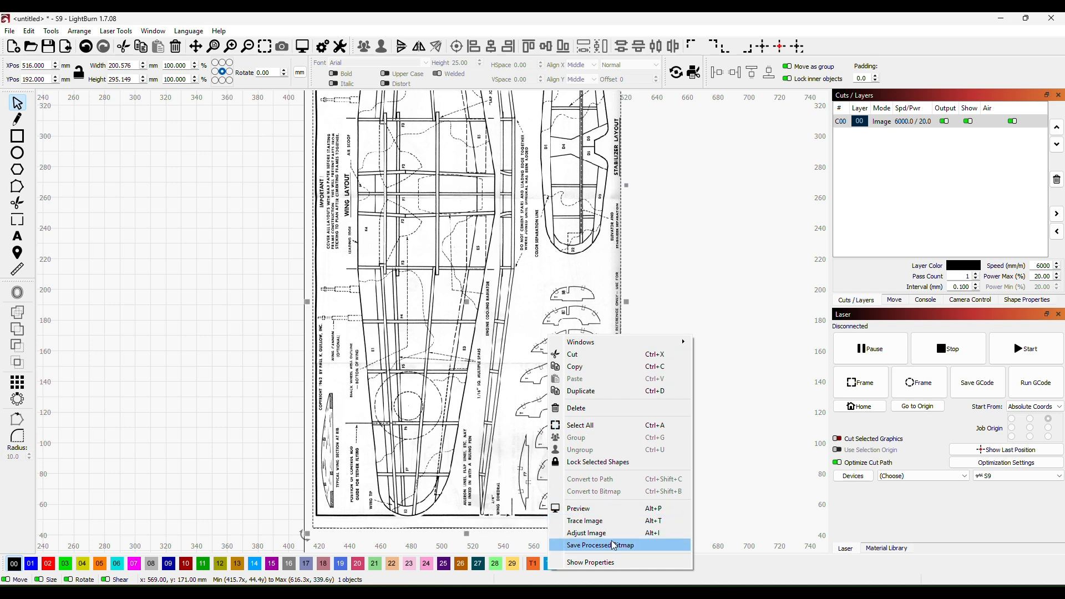
click(612, 522)
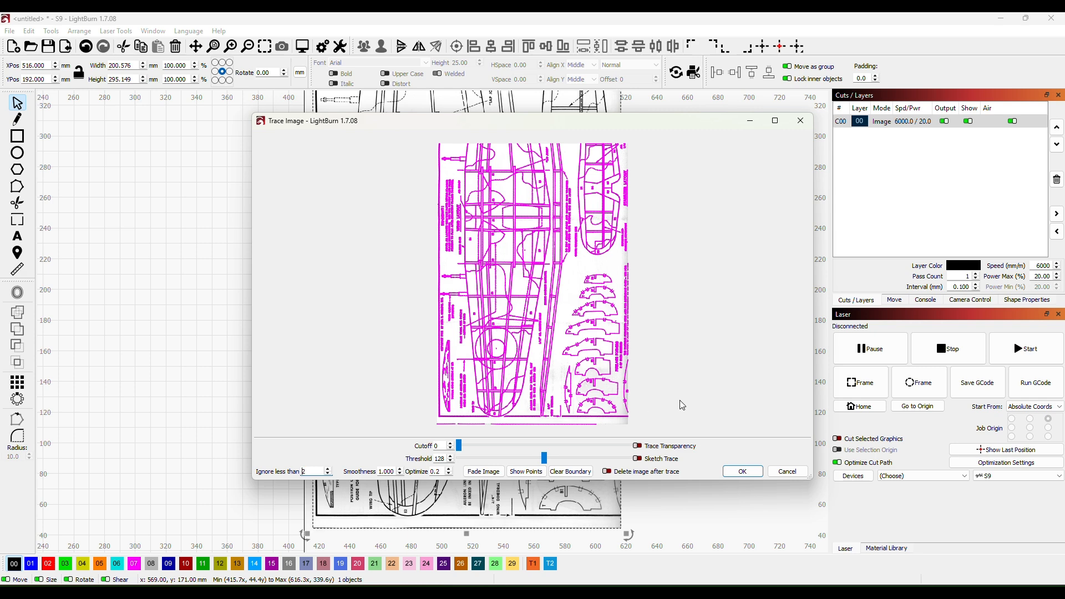
click(743, 472)
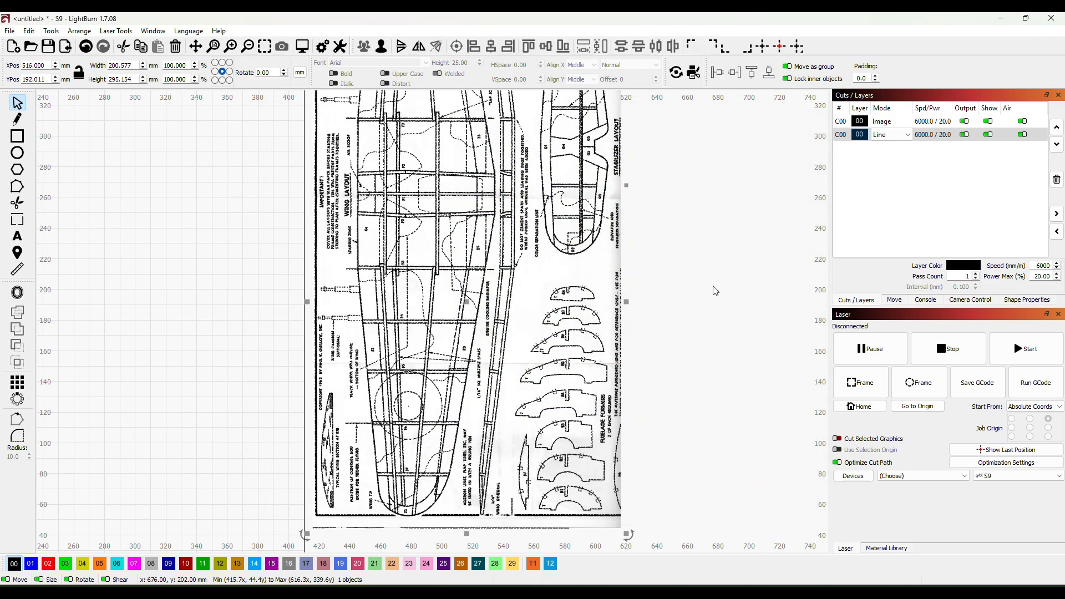
- Move the traced outlines off the plan image onto the work area and delete the original image
scroll(673, 290, down, 3)
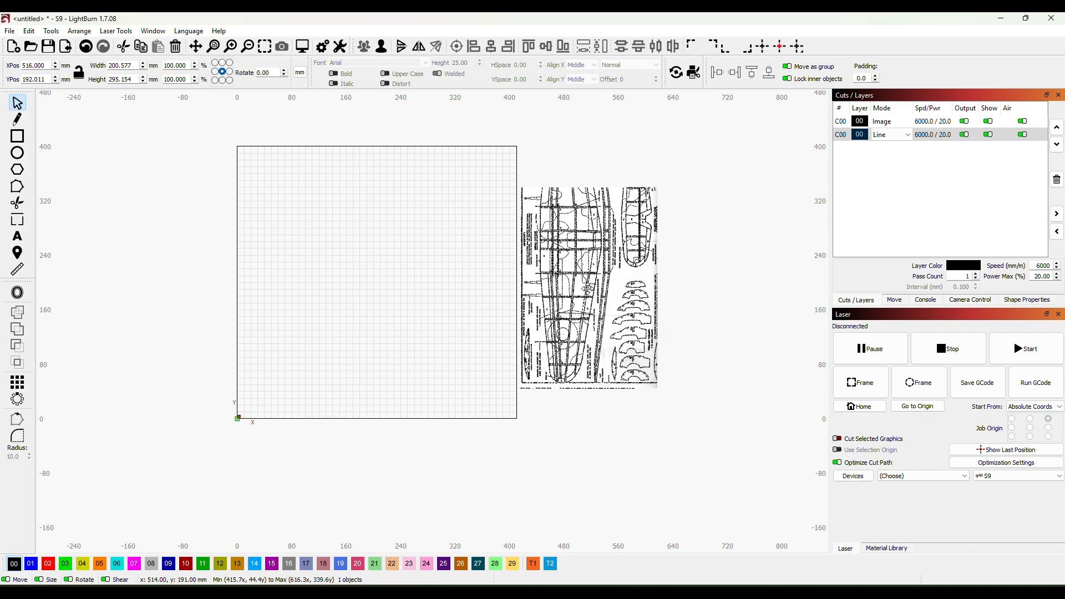
mouse_move(589, 288)
mouse_down()
mouse_move(399, 348)
mouse_move(391, 331)
mouse_up()
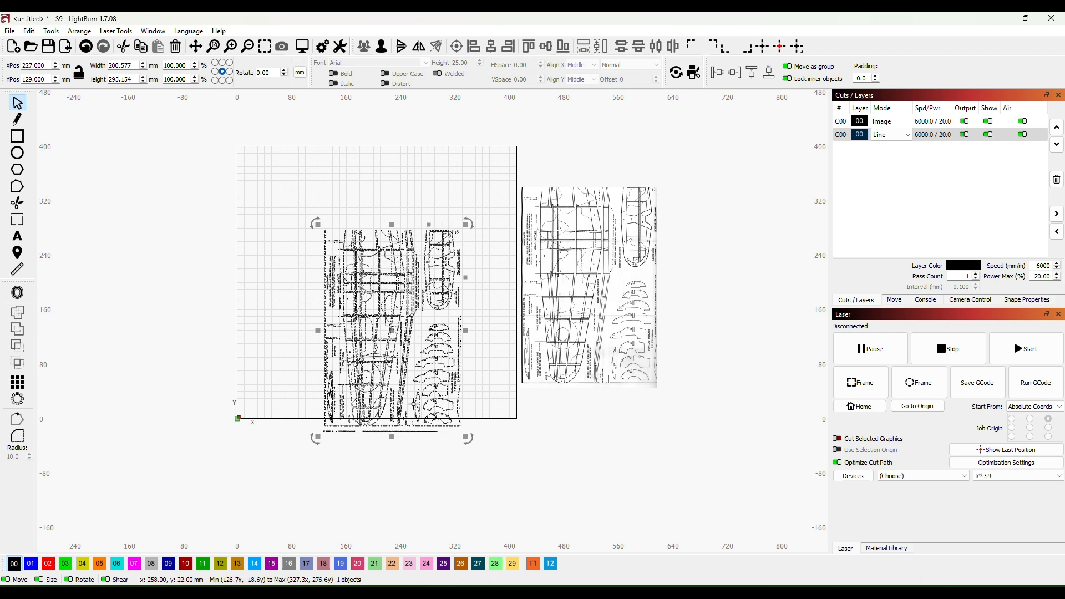
click(609, 272)
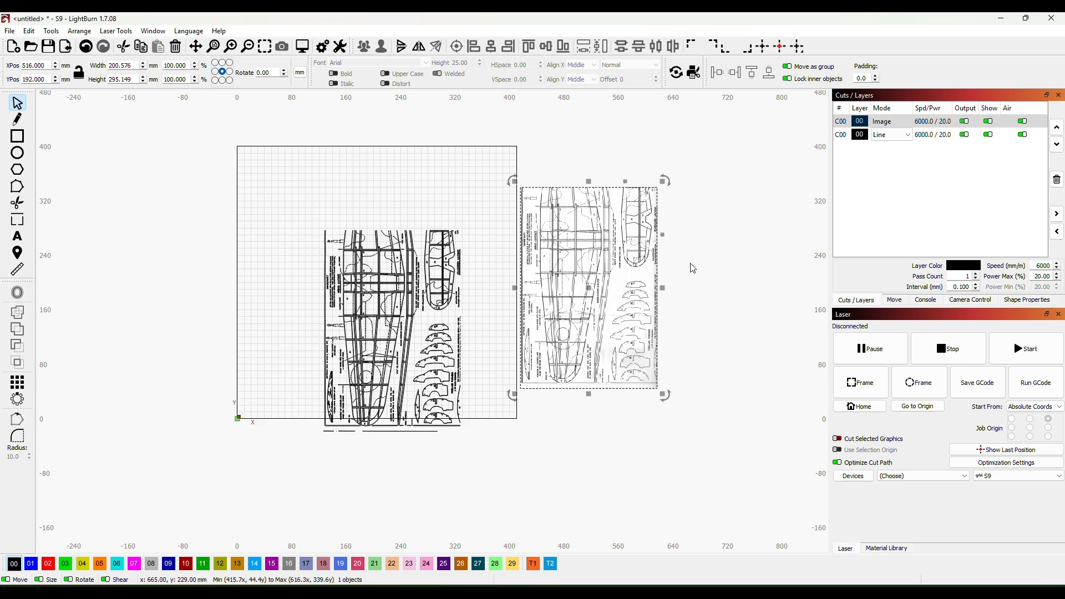
key(Delete)
- Move the trace just beyond the work area's right edge, at about X 519, Y 202 mm, and ungroup it into separate shapes
mouse_move(410, 316)
mouse_down()
mouse_move(643, 269)
mouse_move(609, 268)
mouse_up()
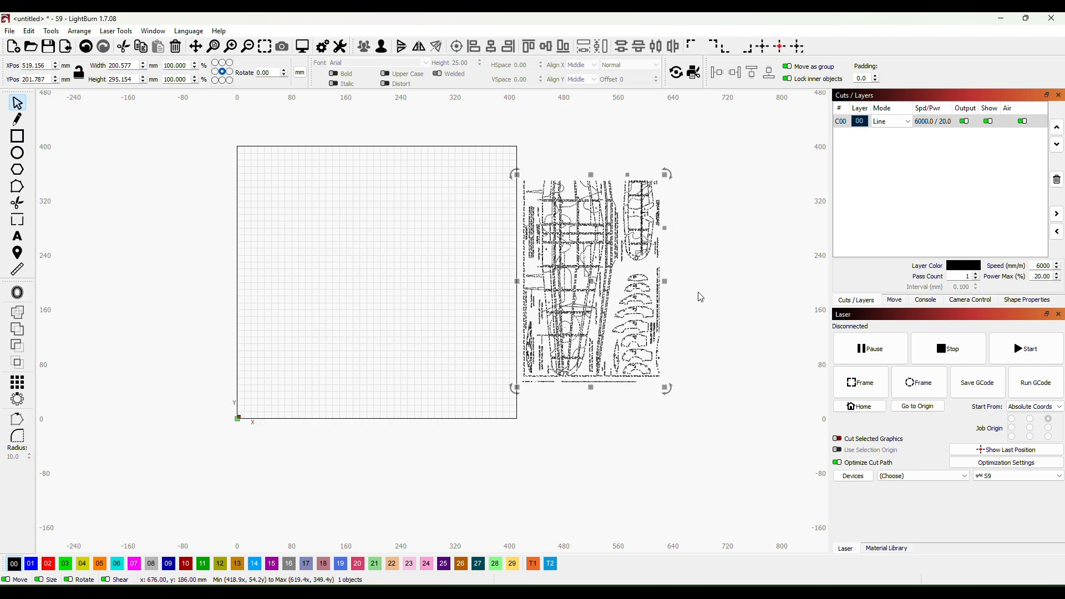
scroll(688, 295, up, 3)
scroll(766, 337, down, 1)
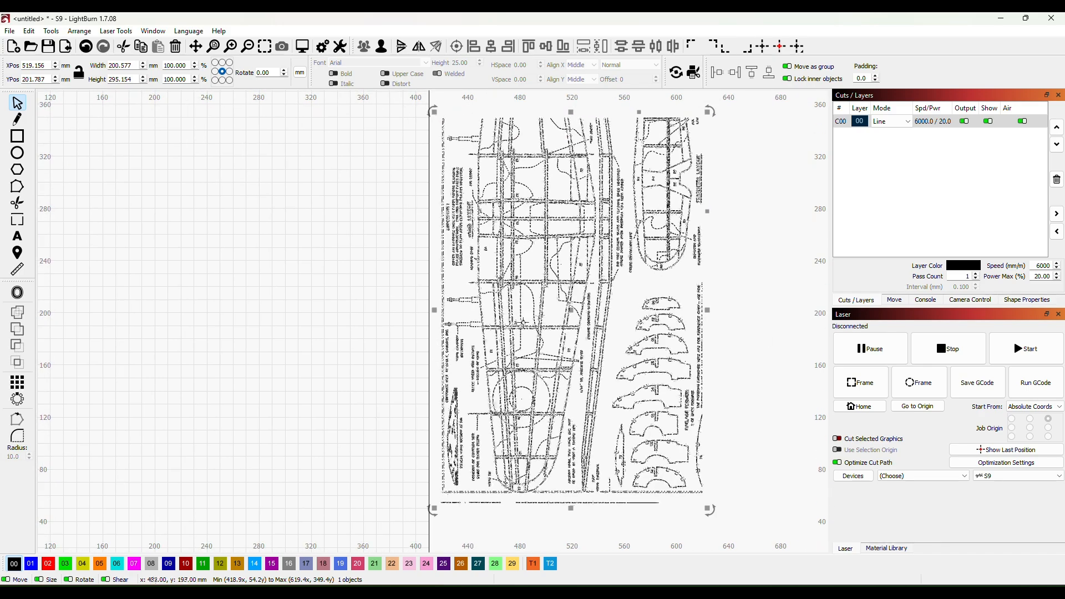
right_click(563, 330)
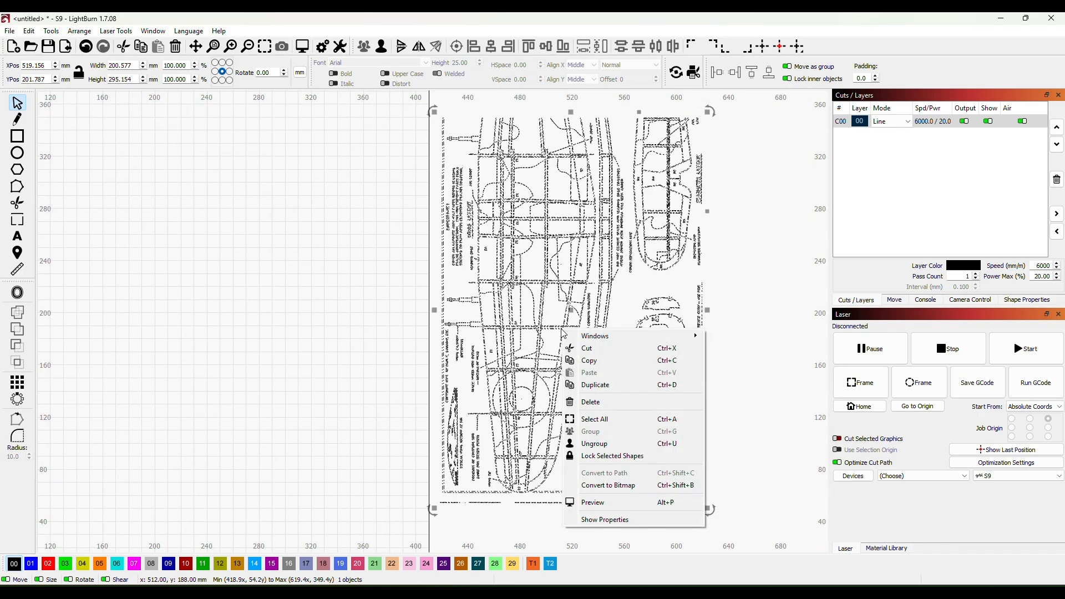
click(614, 444)
scroll(735, 361, down, 5)
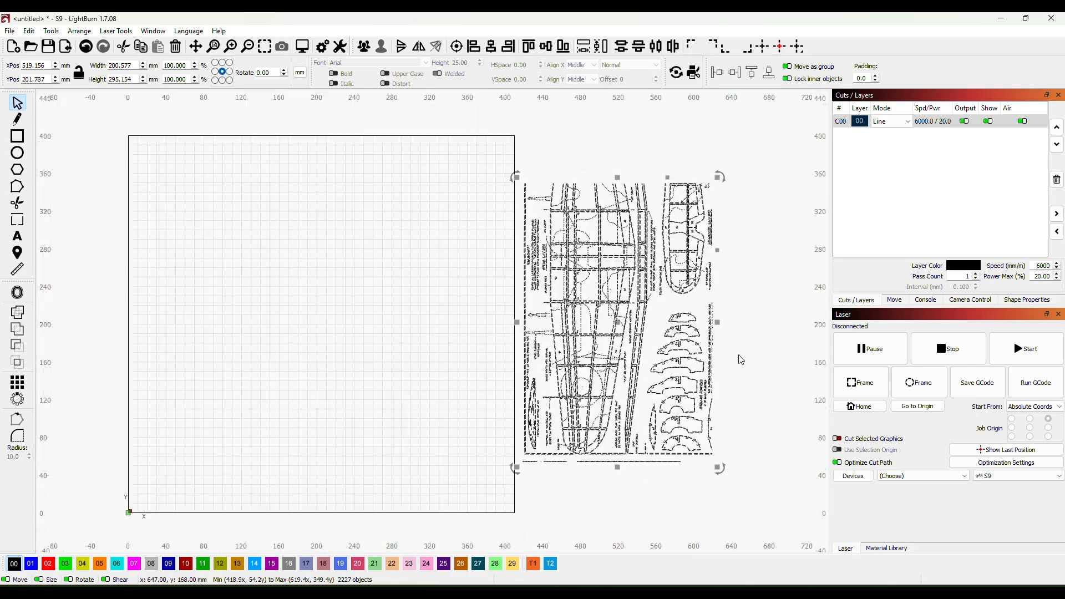
scroll(729, 369, up, 6)
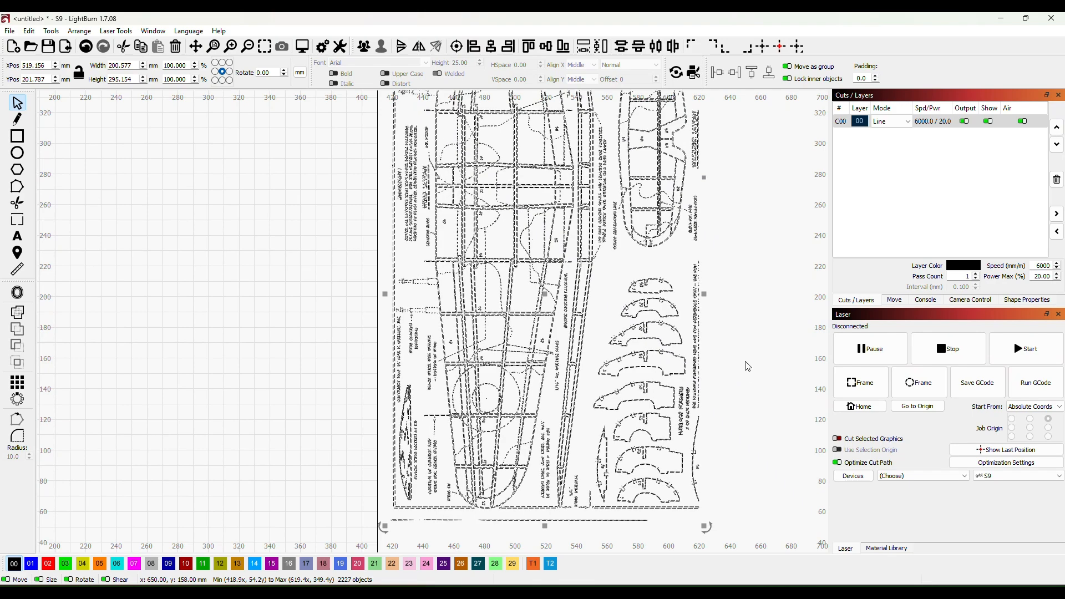
click(739, 383)
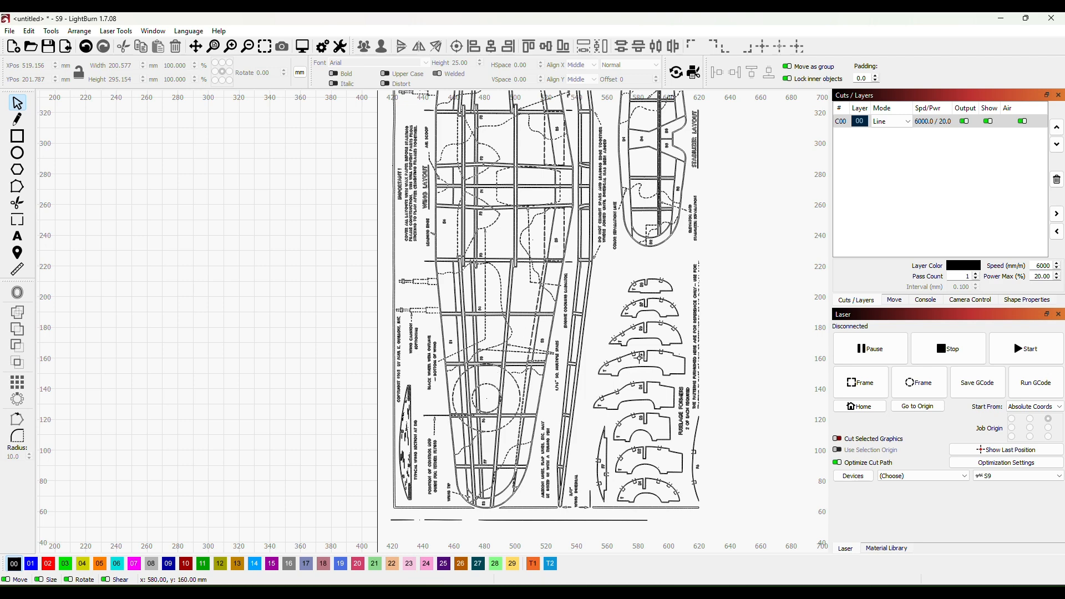
- Inspect the traced double outlines, tab marks and labels of fuselage formers B4 and B5, and the surrounding wing layout
scroll(655, 364, up, 4)
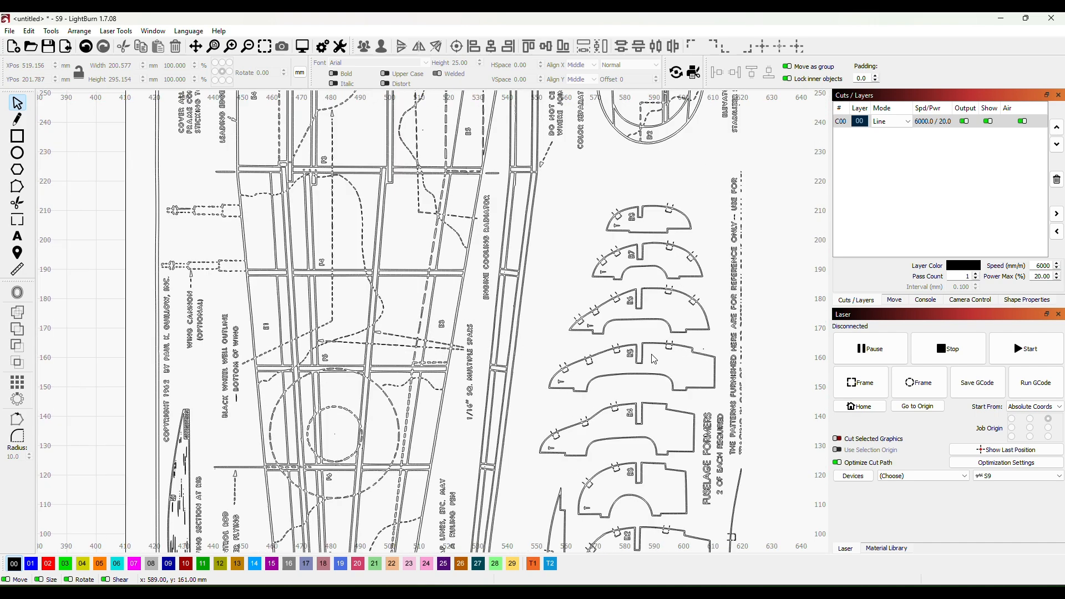
scroll(643, 364, up, 10)
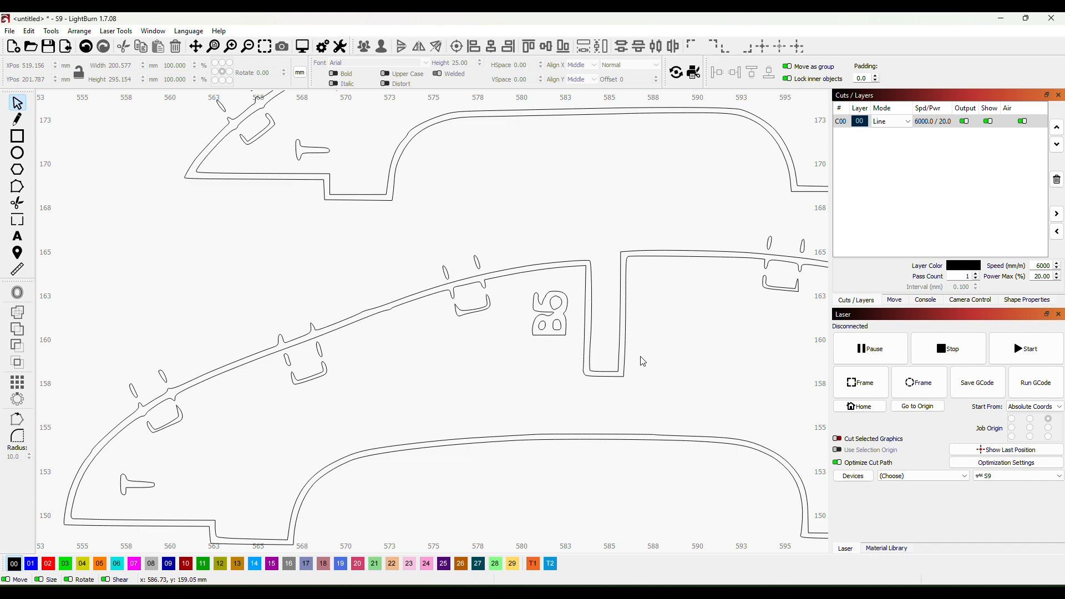
scroll(653, 351, down, 2)
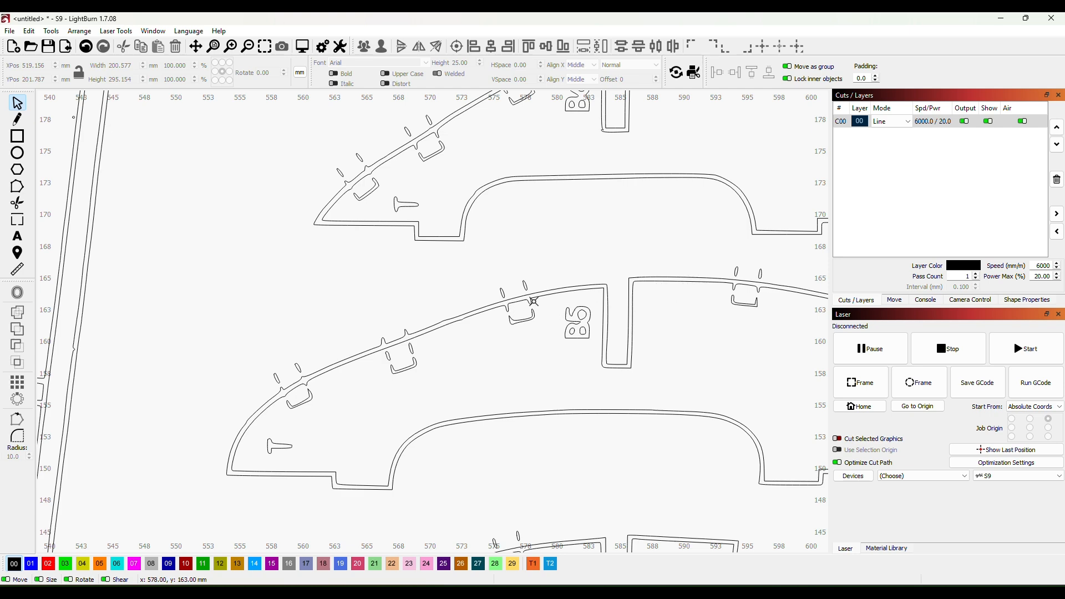
scroll(483, 305, up, 4)
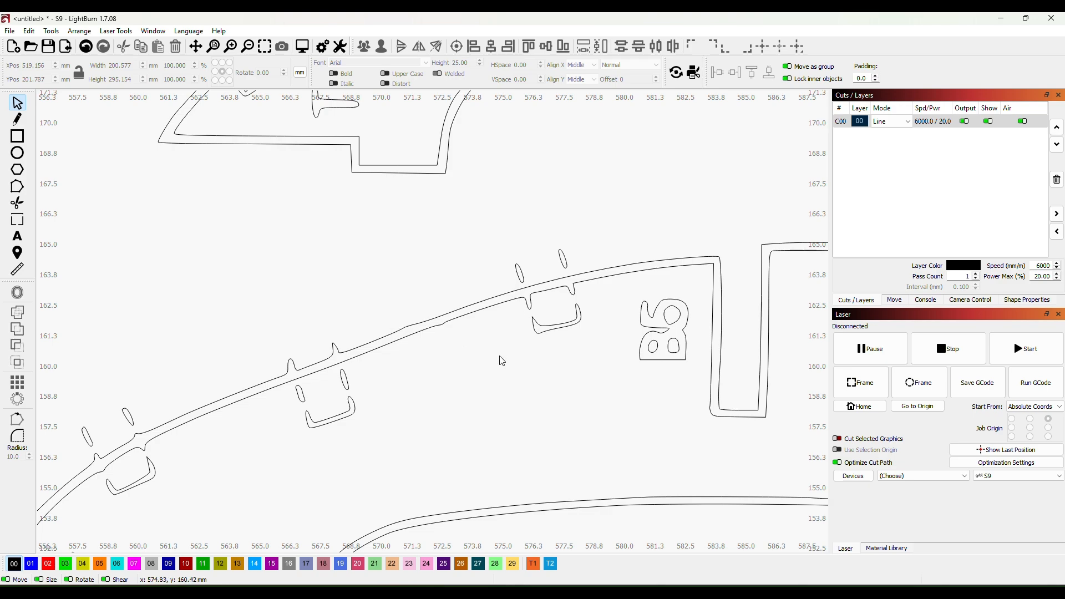
scroll(502, 361, down, 6)
scroll(709, 379, up, 2)
scroll(707, 375, down, 2)
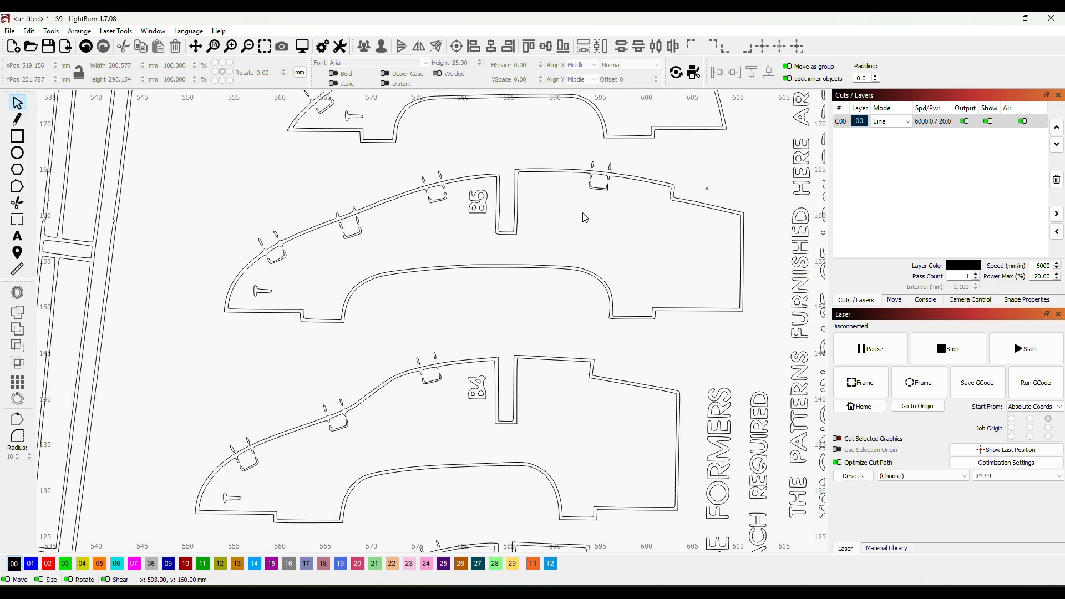
scroll(575, 247, down, 1)
scroll(489, 294, down, 2)
scroll(340, 307, down, 2)
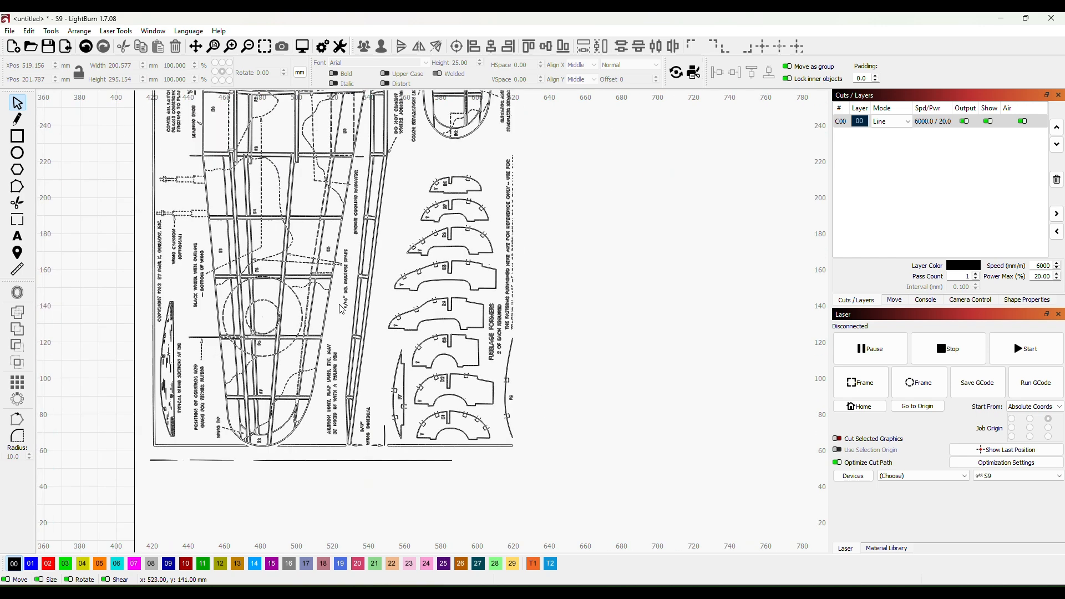
scroll(254, 325, up, 3)
scroll(566, 363, up, 1)
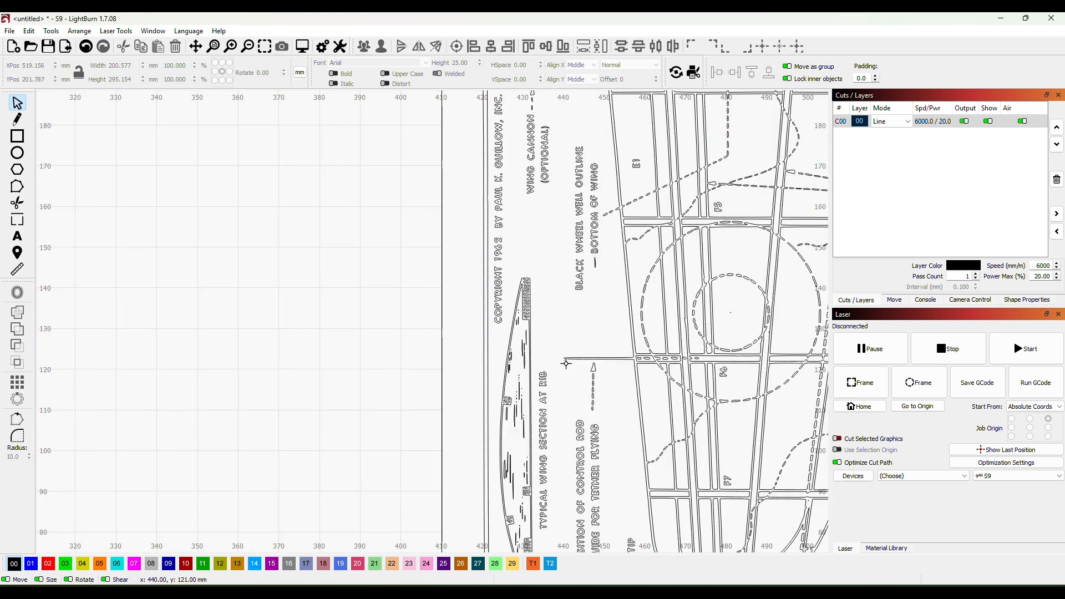
- Move the inner outline of the typical wing section rib off the plan onto the work area at about X 349, Y 99 mm
scroll(545, 328, up, 4)
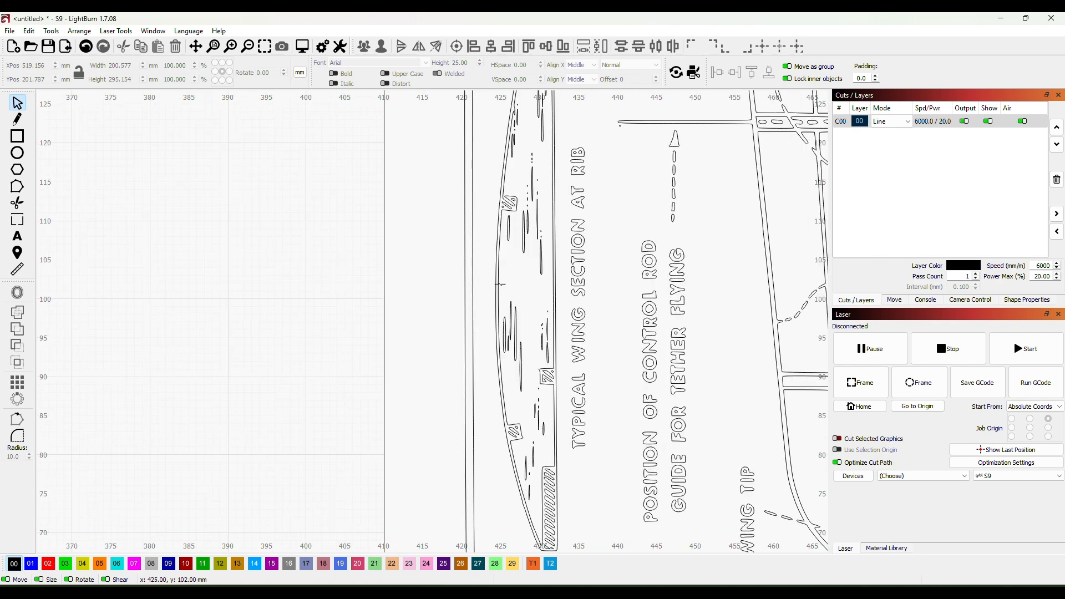
drag(499, 286, 236, 316)
scroll(398, 216, down, 5)
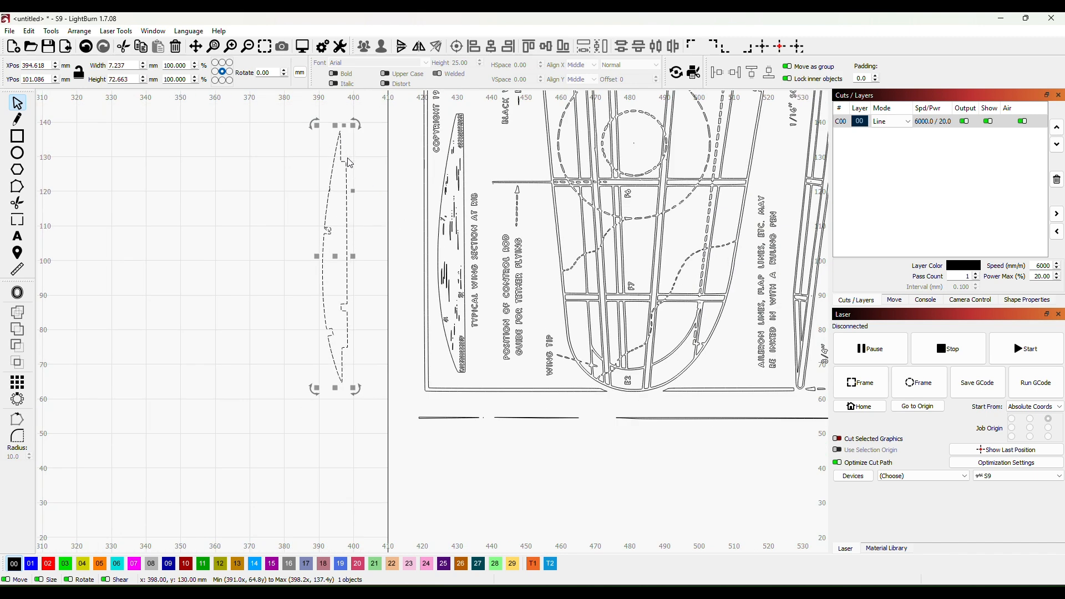
drag(335, 258, 176, 265)
- Rotate the extracted rib outline about 90° clockwise so its flat edge lies horizontally at the bottom, and deselect it
scroll(296, 245, down, 1)
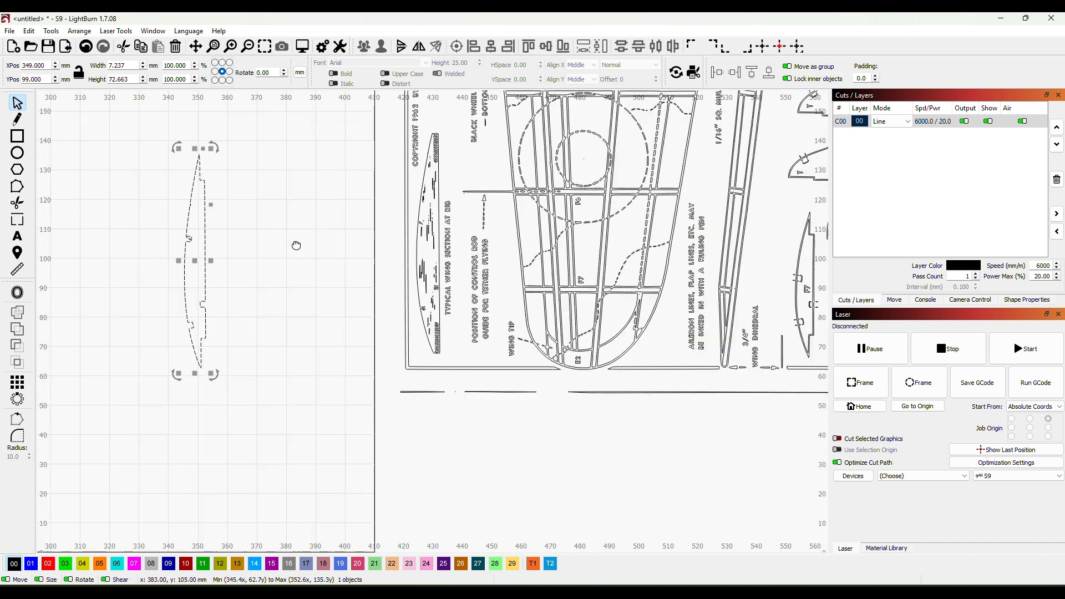
drag(297, 245, 563, 295)
scroll(526, 292, down, 1)
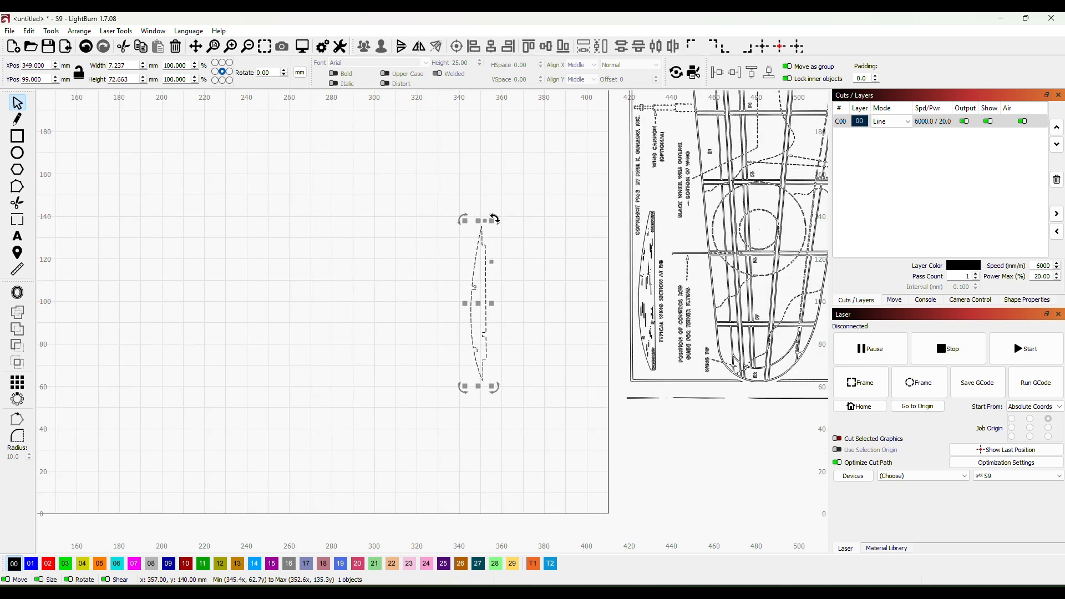
drag(494, 219, 547, 321)
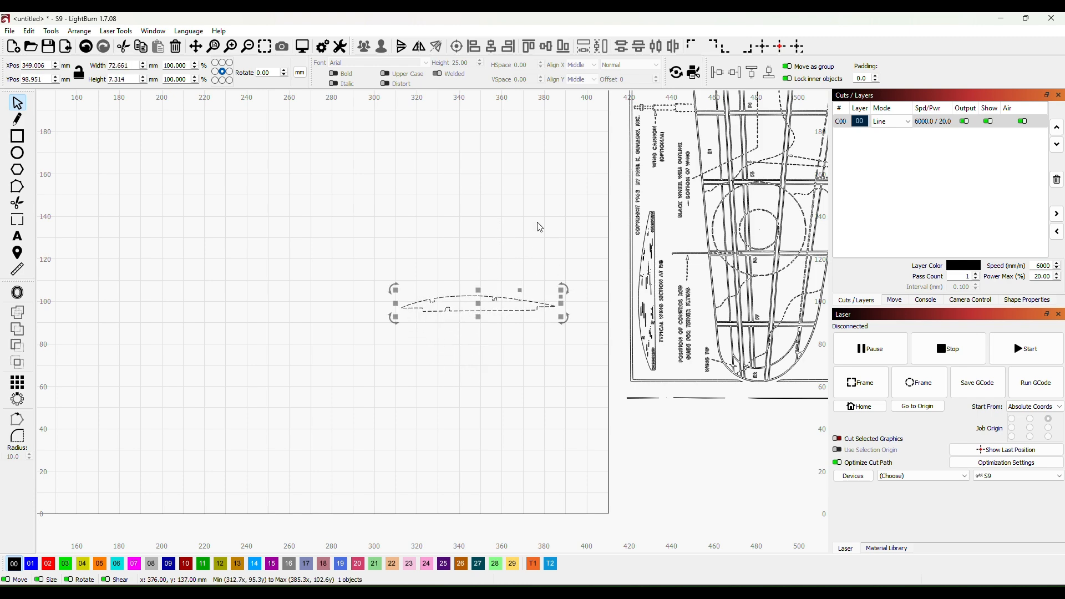
scroll(442, 320, up, 3)
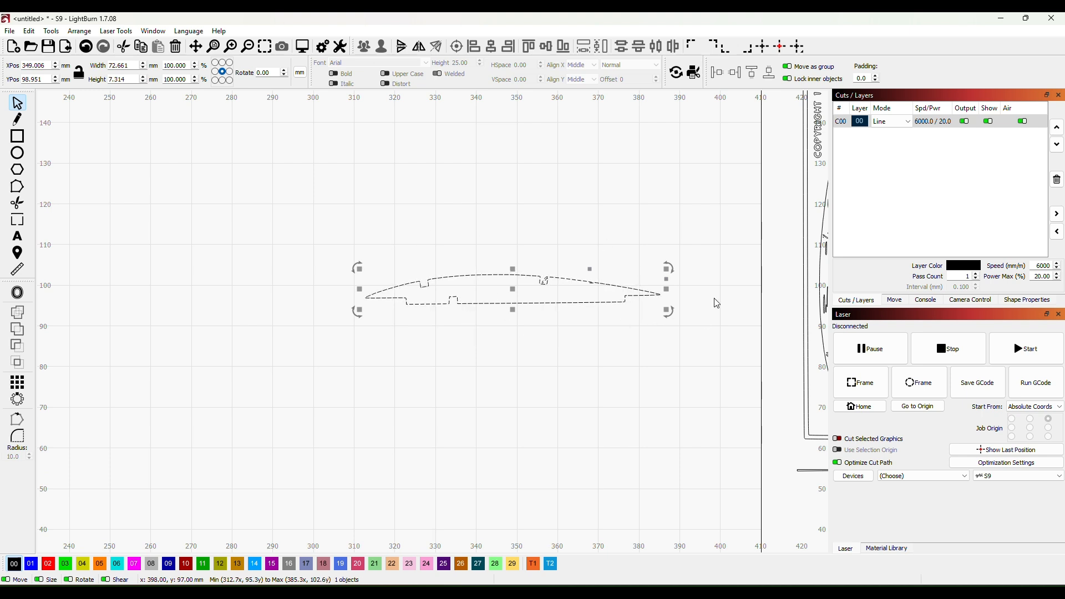
scroll(547, 307, up, 3)
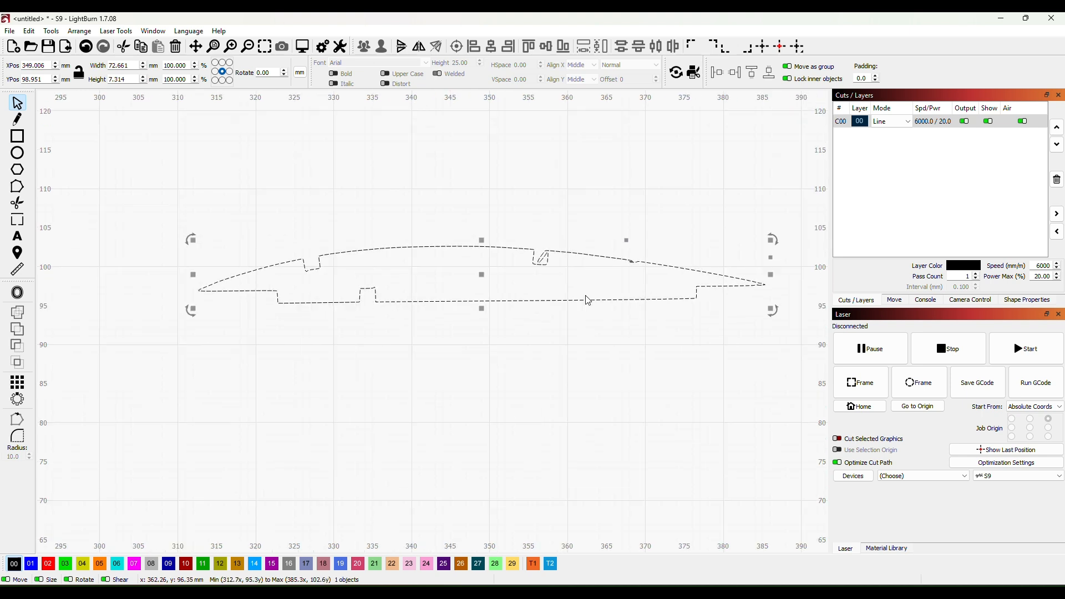
click(544, 320)
- Examine the rib outline's notches and upper edge, and compare them with the wing section and wing layout on the traced plan
scroll(543, 320, up, 1)
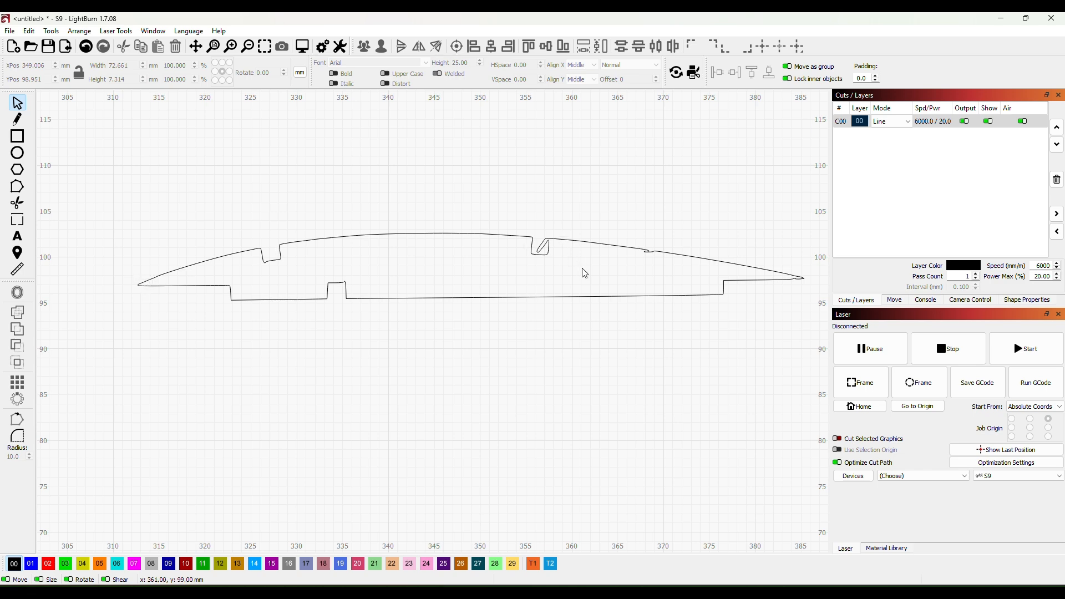
scroll(585, 273, up, 4)
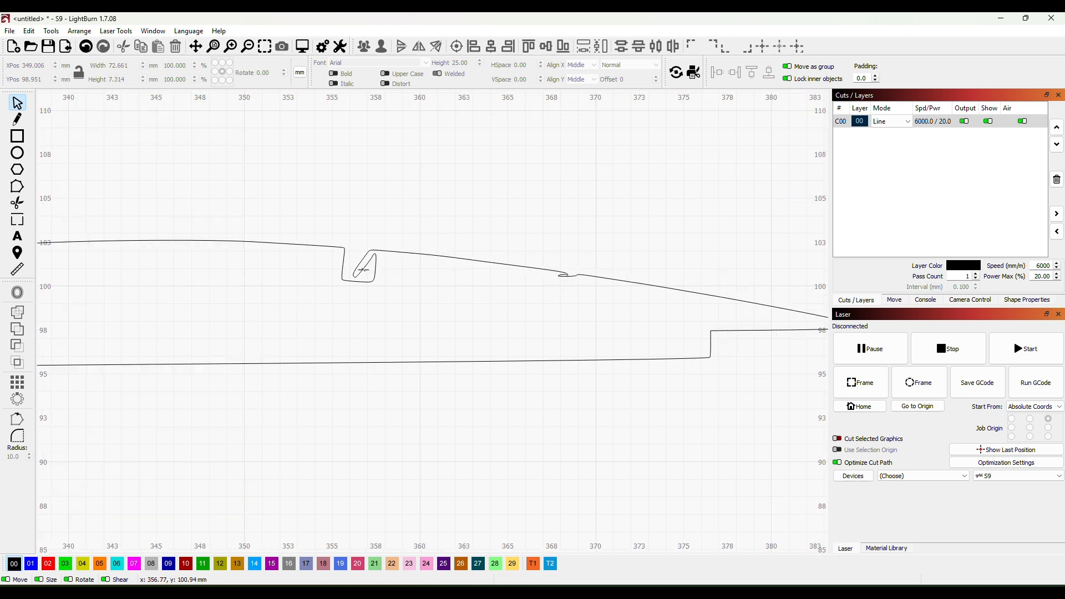
scroll(328, 322, down, 3)
scroll(438, 329, up, 2)
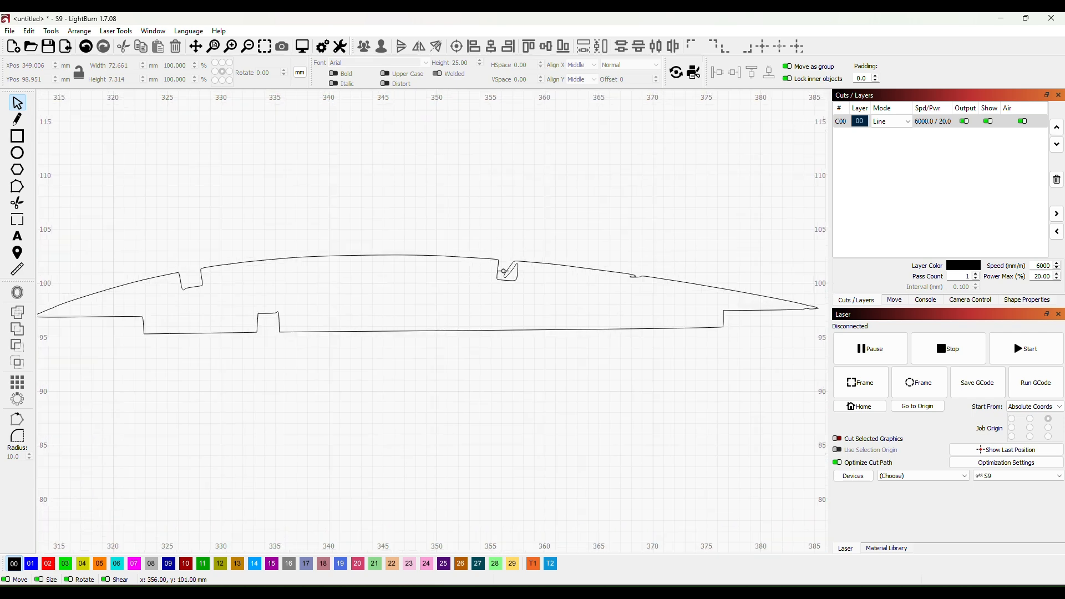
scroll(406, 372, down, 1)
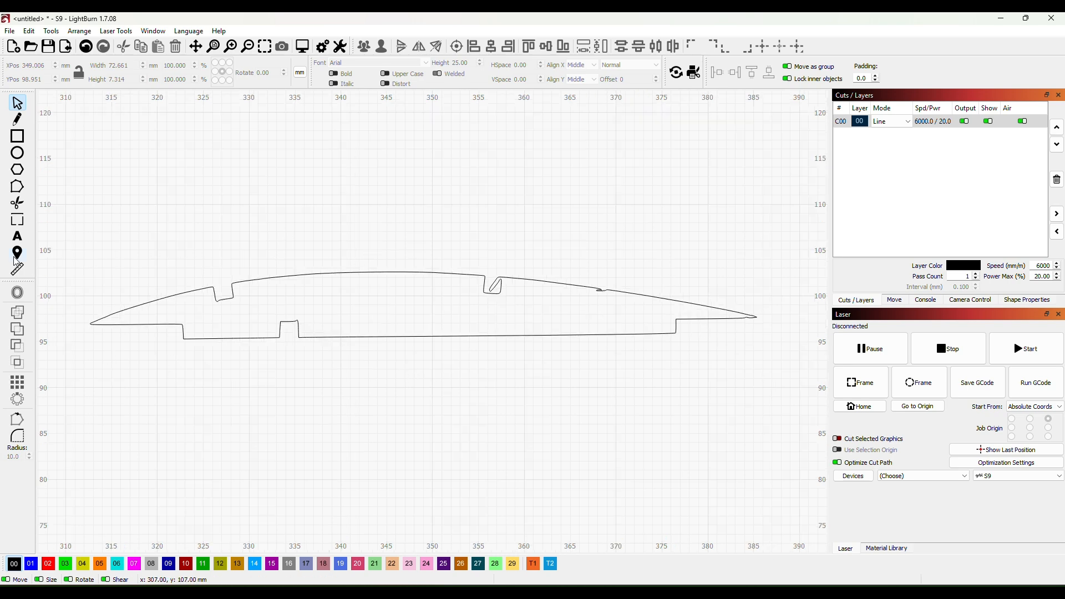
scroll(465, 417, down, 1)
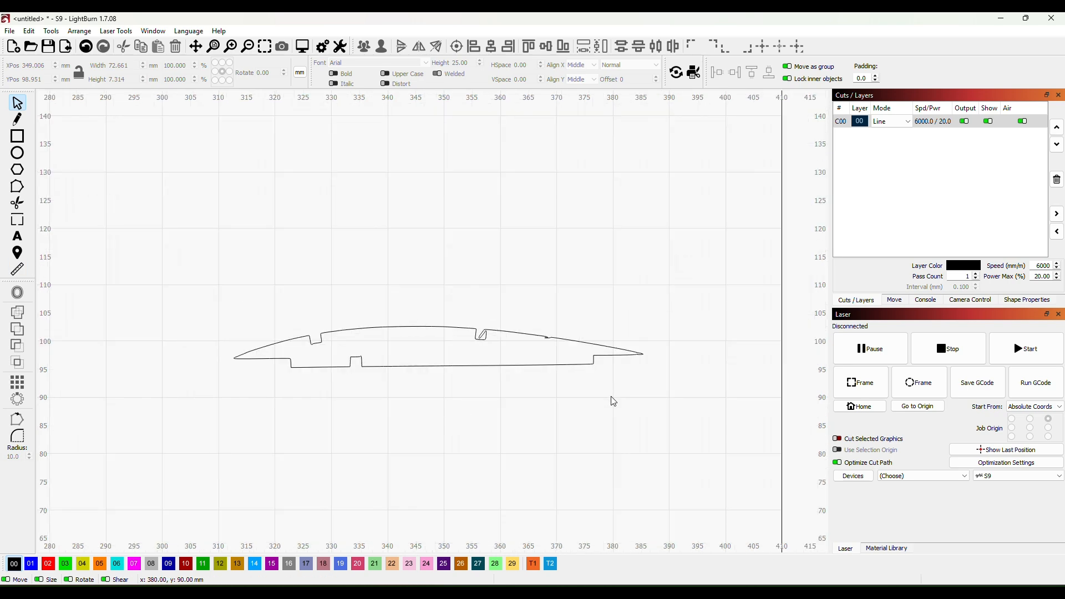
scroll(614, 401, down, 1)
drag(739, 393, 464, 377)
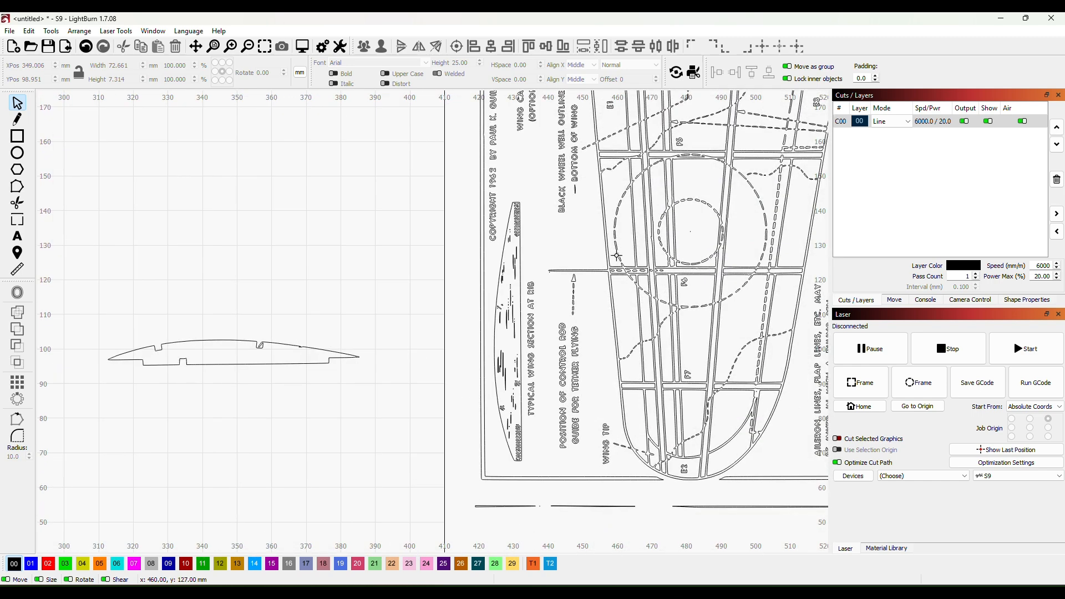
scroll(474, 315, up, 1)
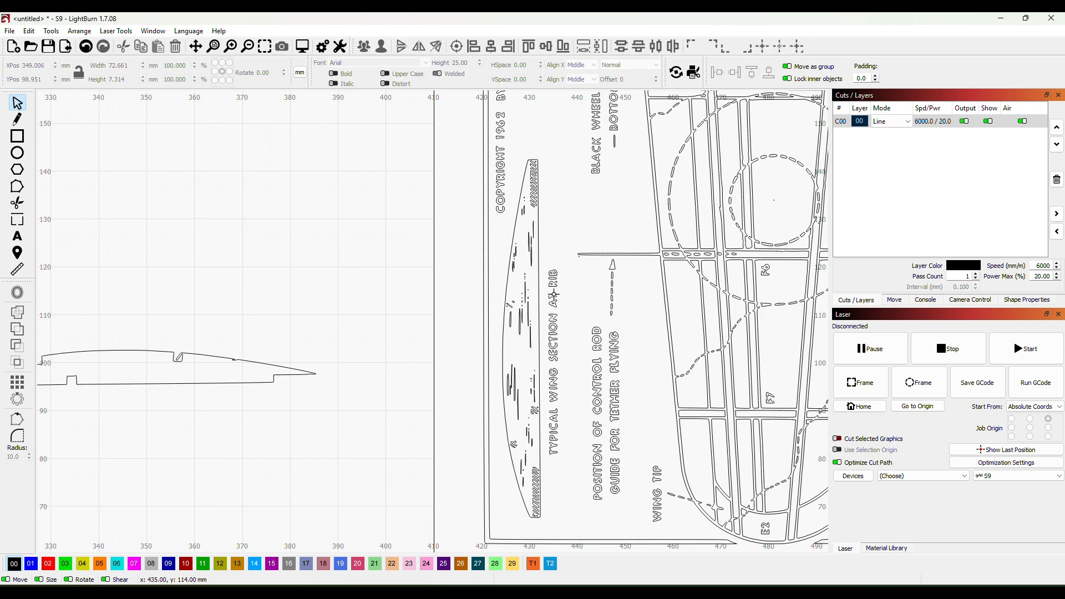
scroll(532, 402, down, 2)
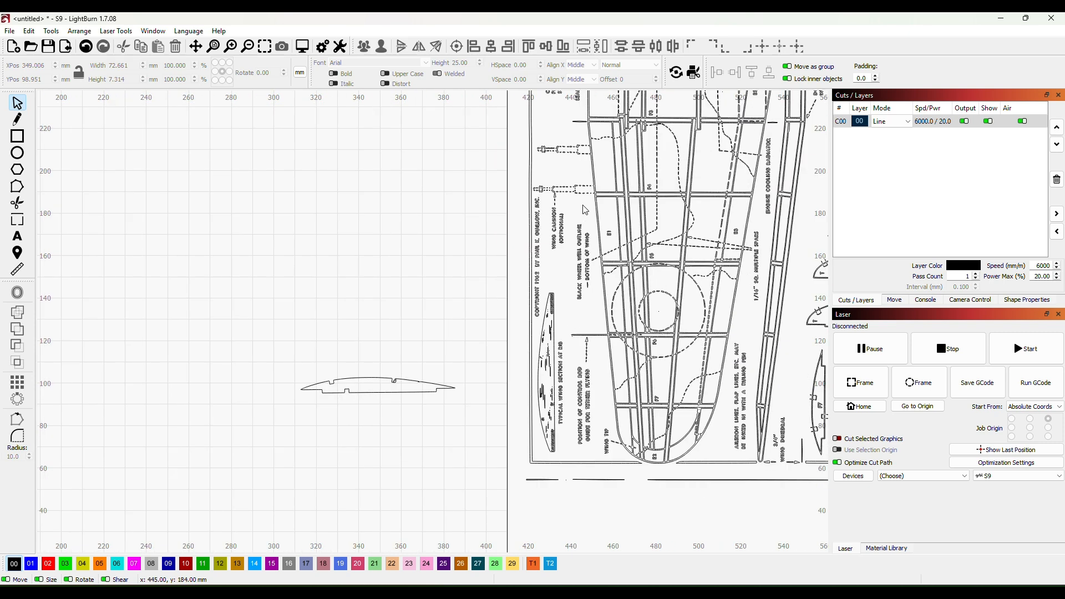
scroll(735, 201, down, 2)
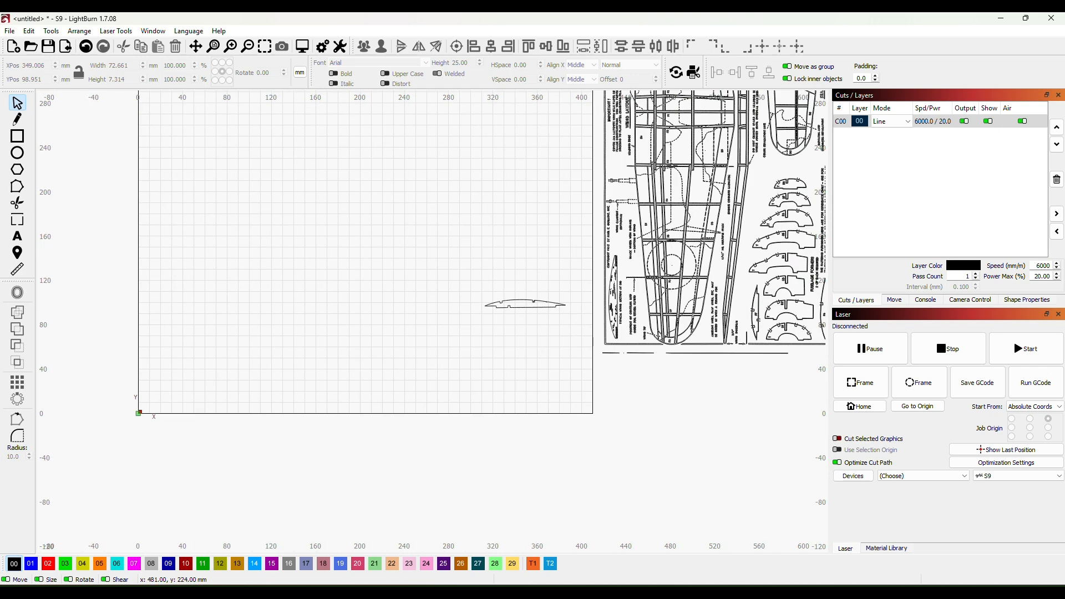
- Open the rib outline for node editing and insert a node on the upper edge just right of the rear upper notch
scroll(670, 165, up, 1)
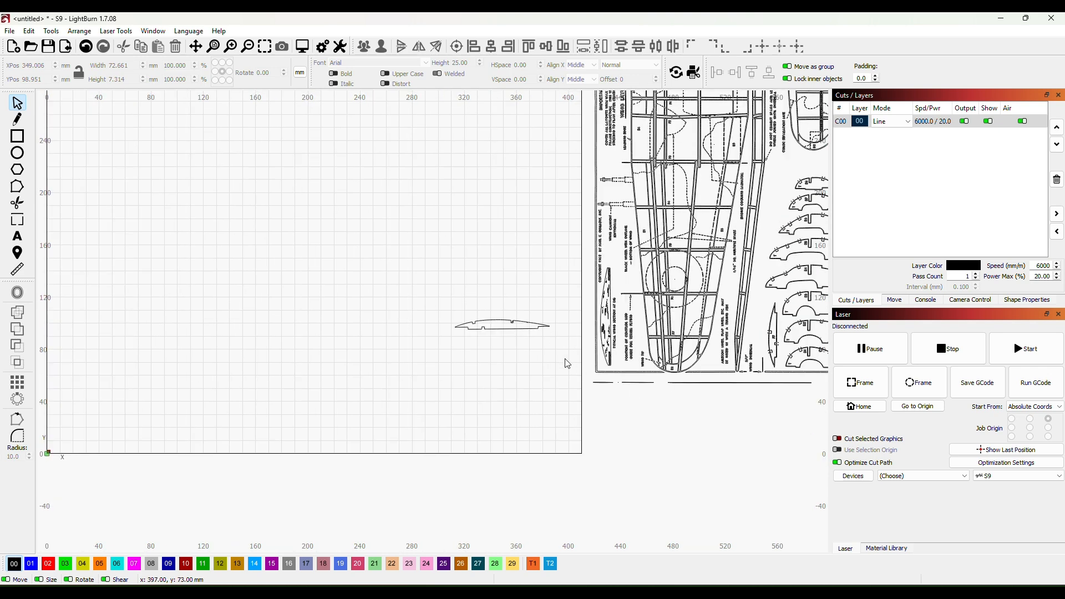
scroll(463, 410, up, 6)
scroll(596, 253, up, 1)
drag(593, 263, 510, 411)
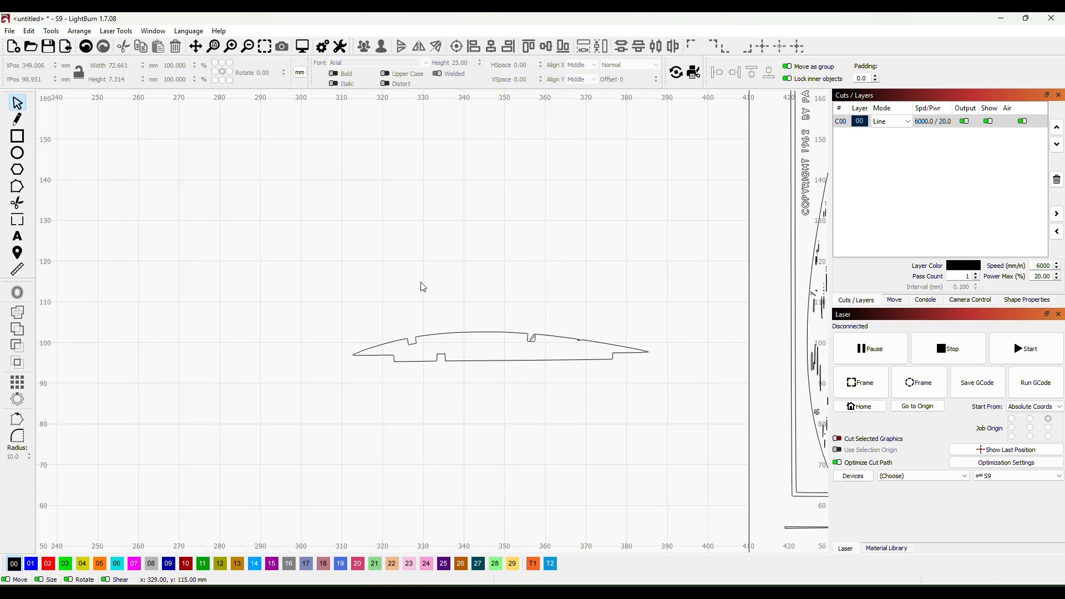
click(476, 331)
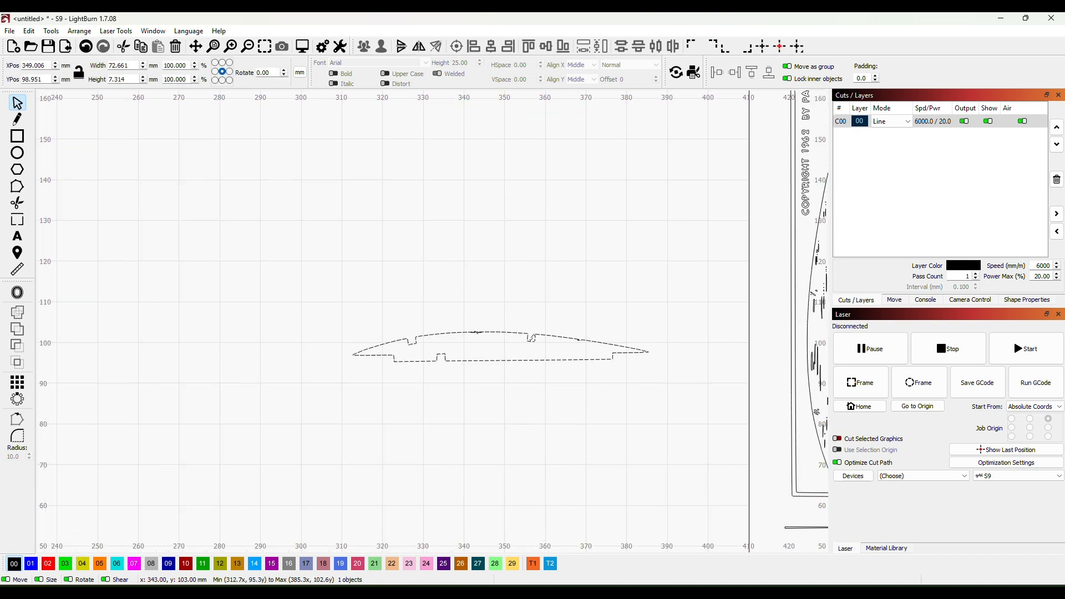
click(17, 189)
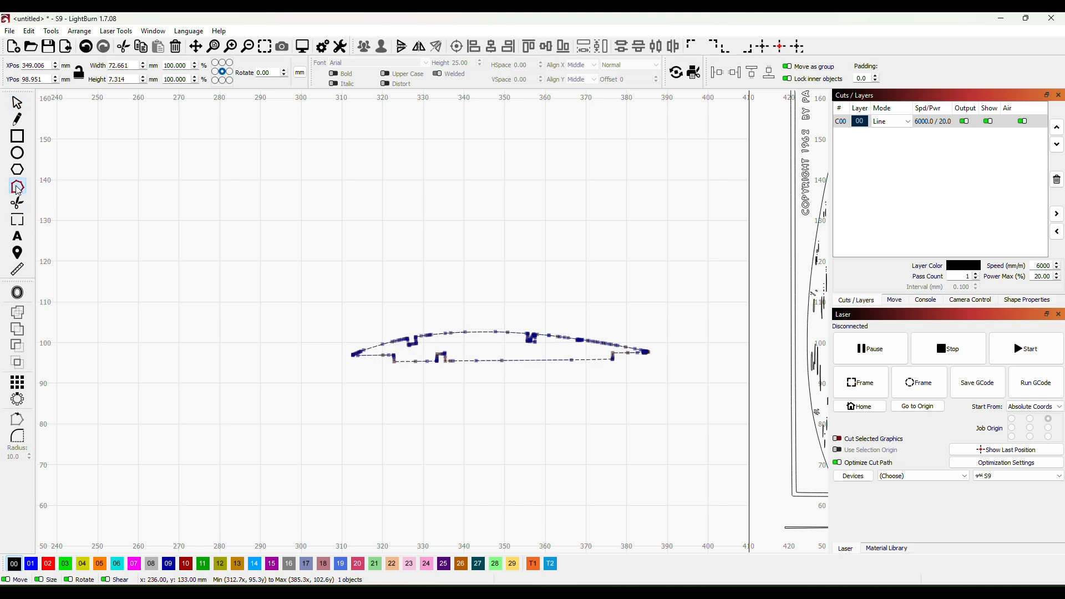
scroll(545, 383, up, 5)
drag(557, 296, 539, 401)
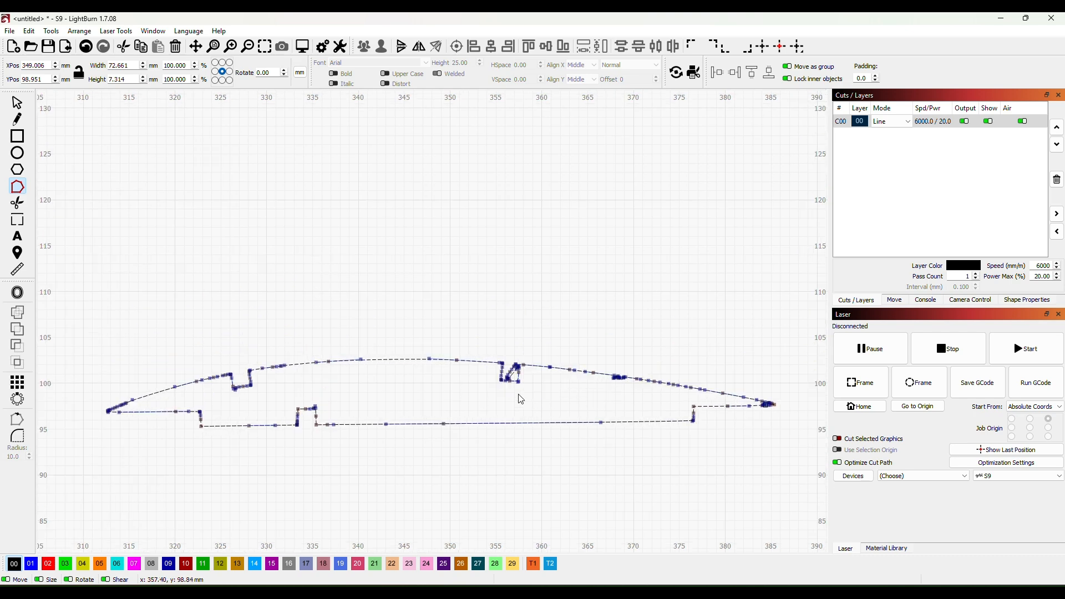
scroll(522, 394, up, 3)
scroll(537, 388, up, 6)
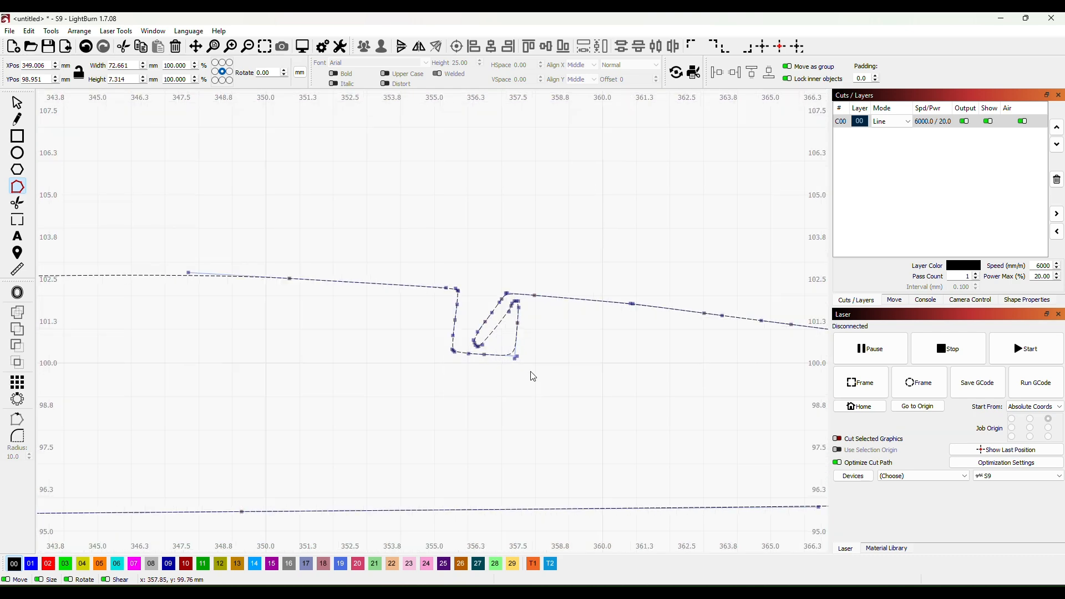
scroll(527, 320, up, 4)
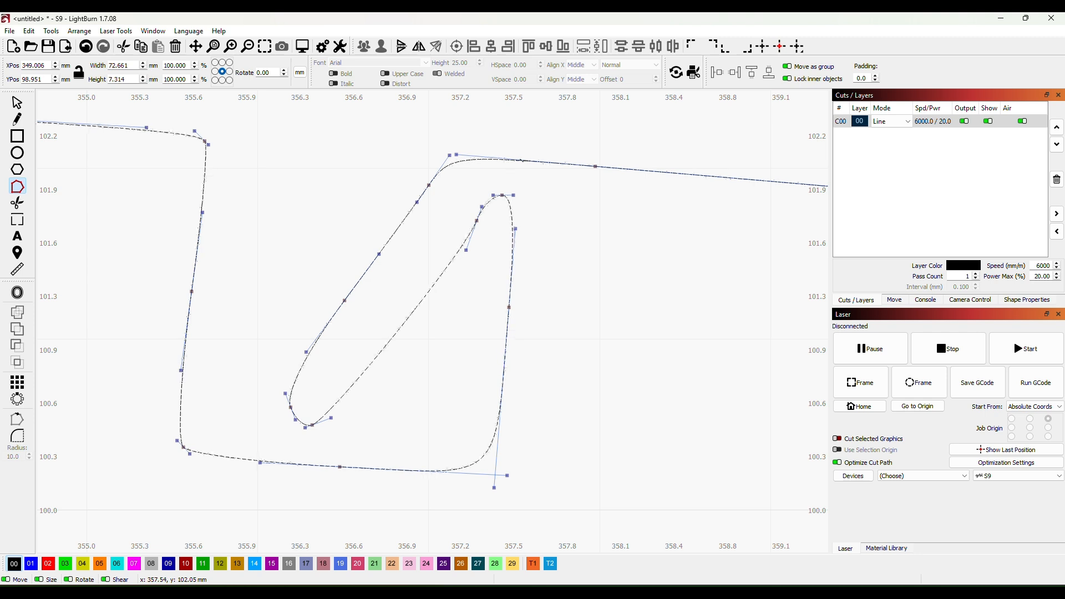
key(i)
- Delete the nodes forming the stray diagonal spur inside the rib's rear upper notch
drag(295, 127, 456, 458)
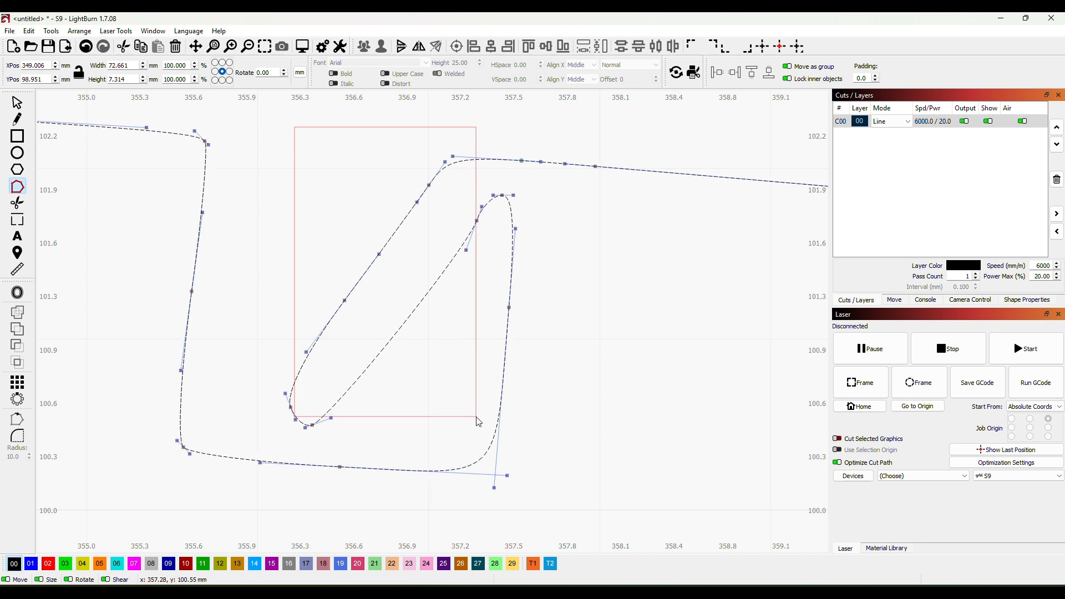
drag(492, 403, 494, 404)
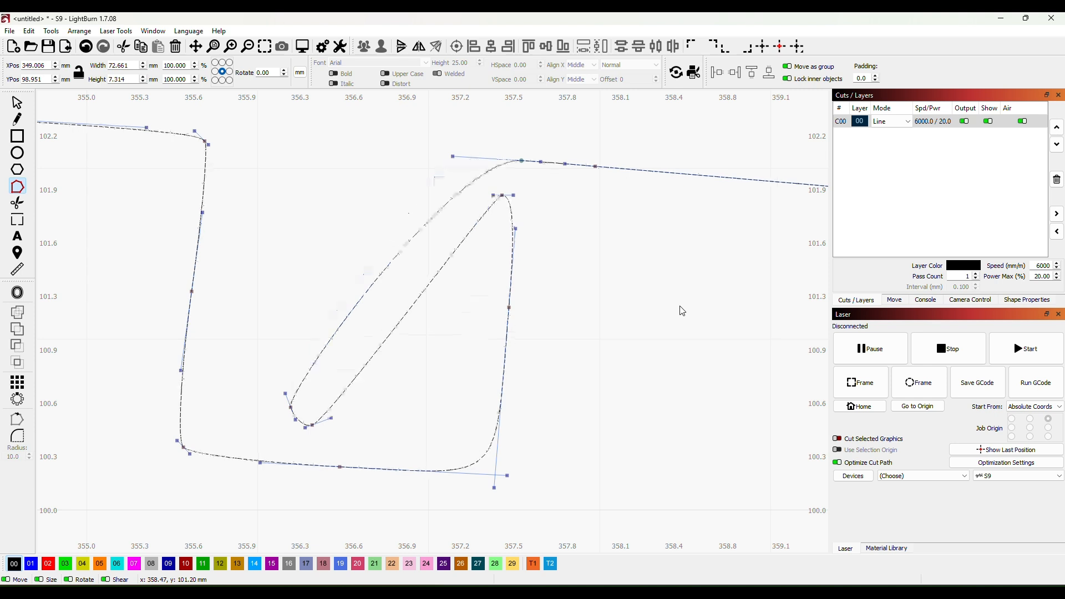
drag(250, 366, 302, 420)
drag(348, 447, 347, 447)
key(Delete)
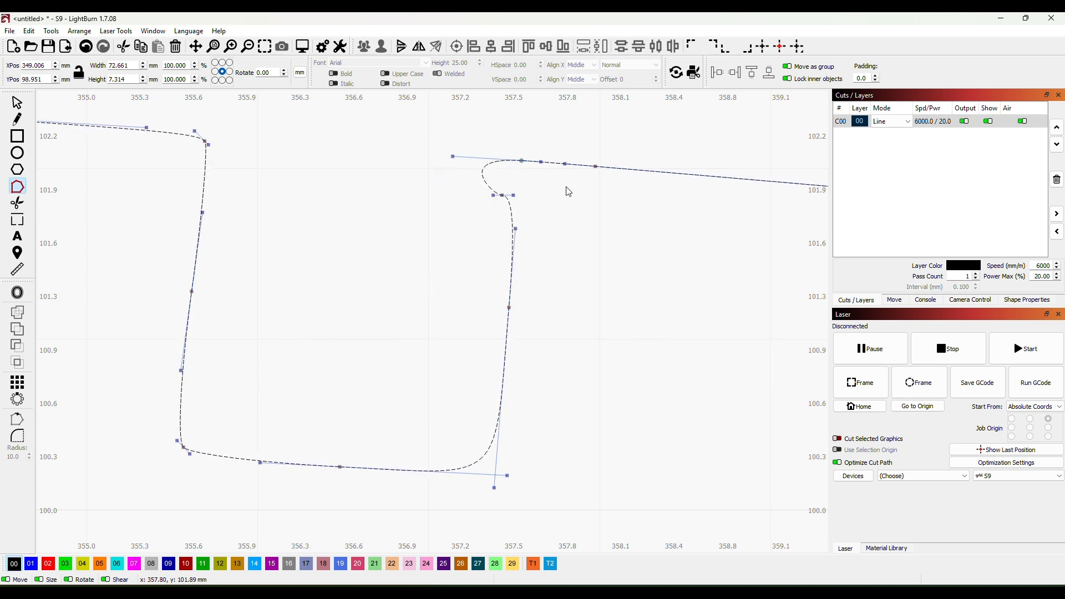
- Remove the leftover node at the top of the notch's right wall and reshape the wall into a straight edge with a sharp corner
drag(491, 188, 511, 205)
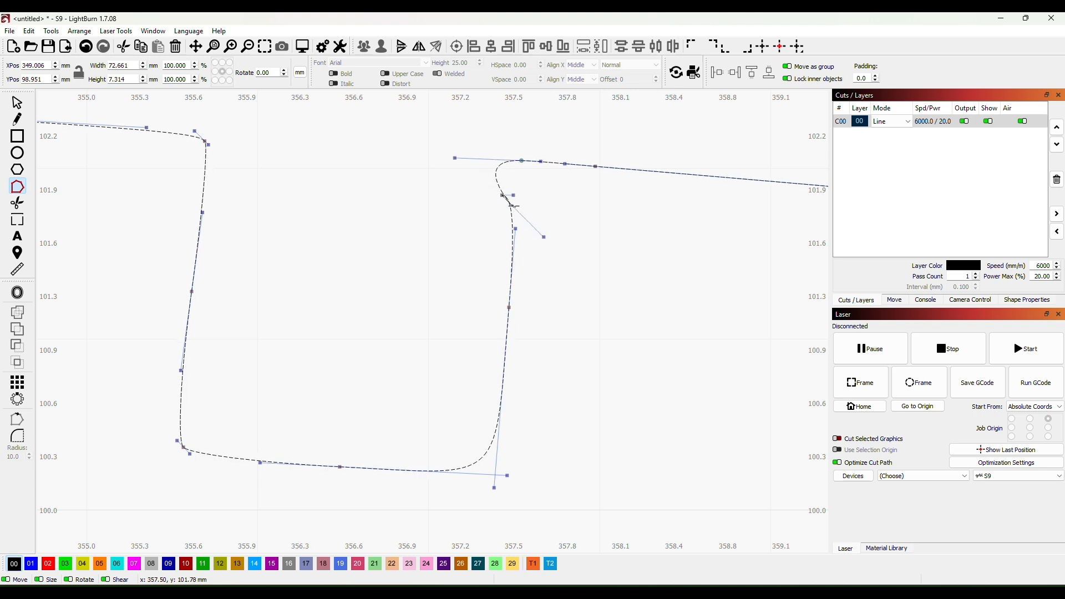
drag(447, 179, 465, 193)
click(502, 196)
key(Delete)
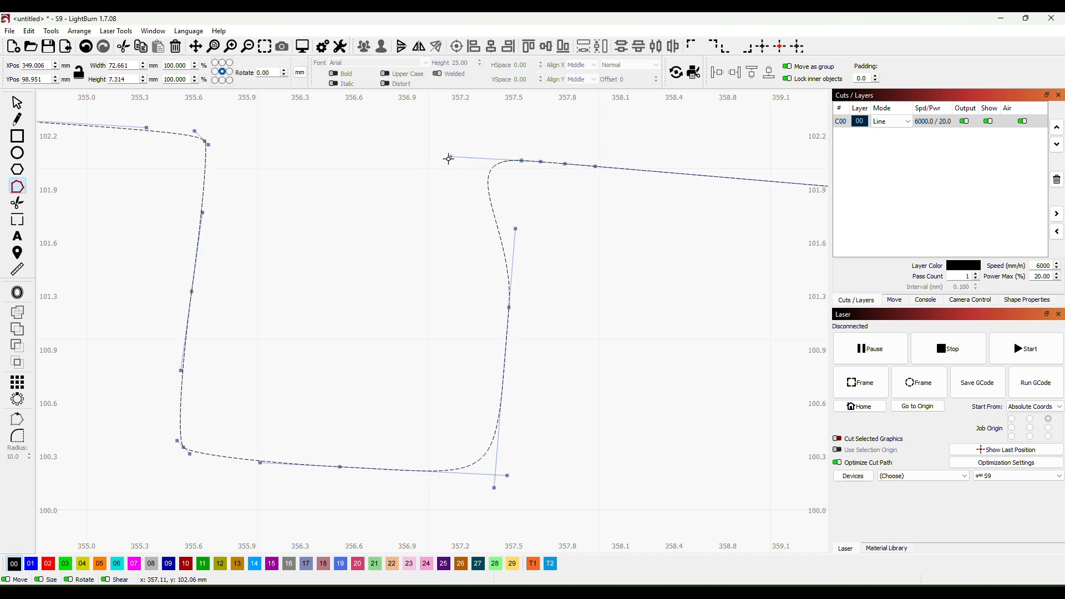
mouse_move(449, 159)
mouse_down()
mouse_move(443, 178)
mouse_move(456, 161)
mouse_up()
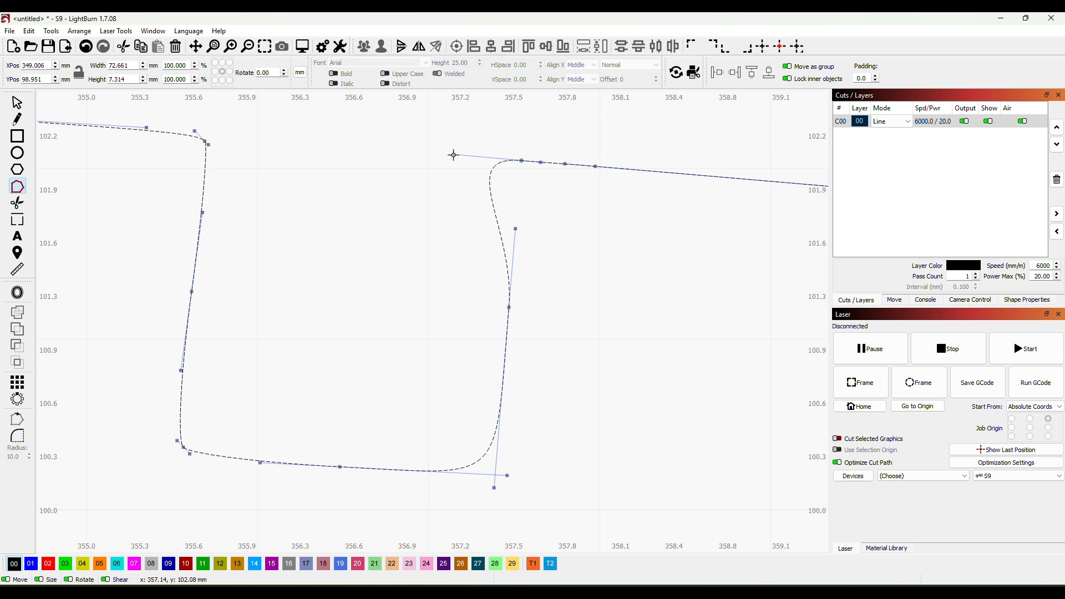
mouse_move(454, 155)
mouse_down()
mouse_move(459, 201)
mouse_move(456, 161)
mouse_up()
drag(453, 159, 456, 169)
- Delete the nodes of the stray loop on the rib's upper edge near X 368 mm to leave a smooth line
scroll(629, 275, down, 5)
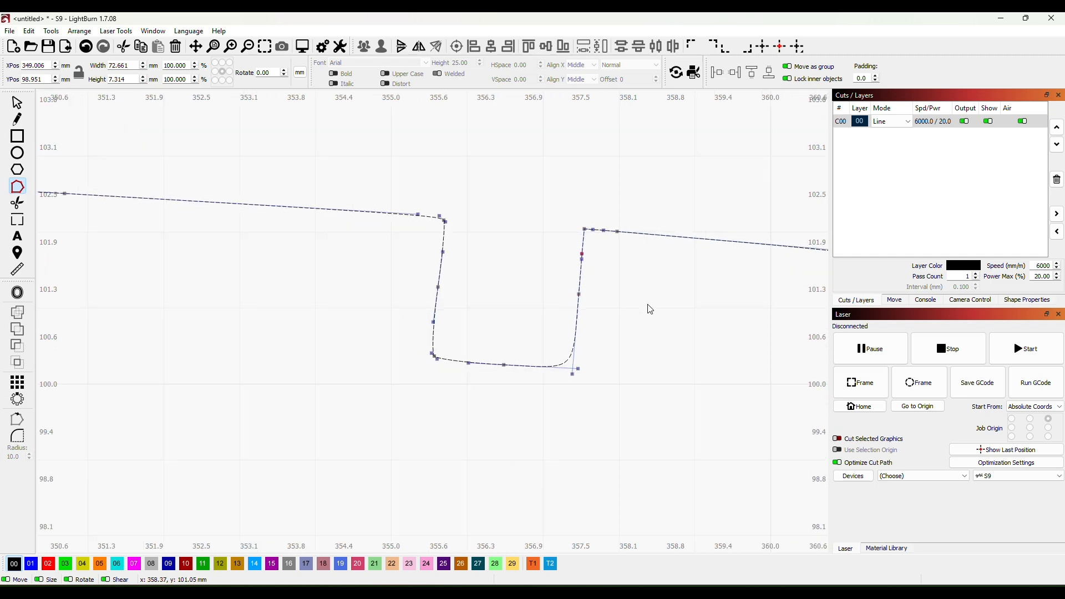
drag(710, 329, 497, 379)
scroll(680, 382, up, 1)
drag(680, 382, 526, 347)
scroll(597, 358, down, 6)
drag(721, 373, 474, 309)
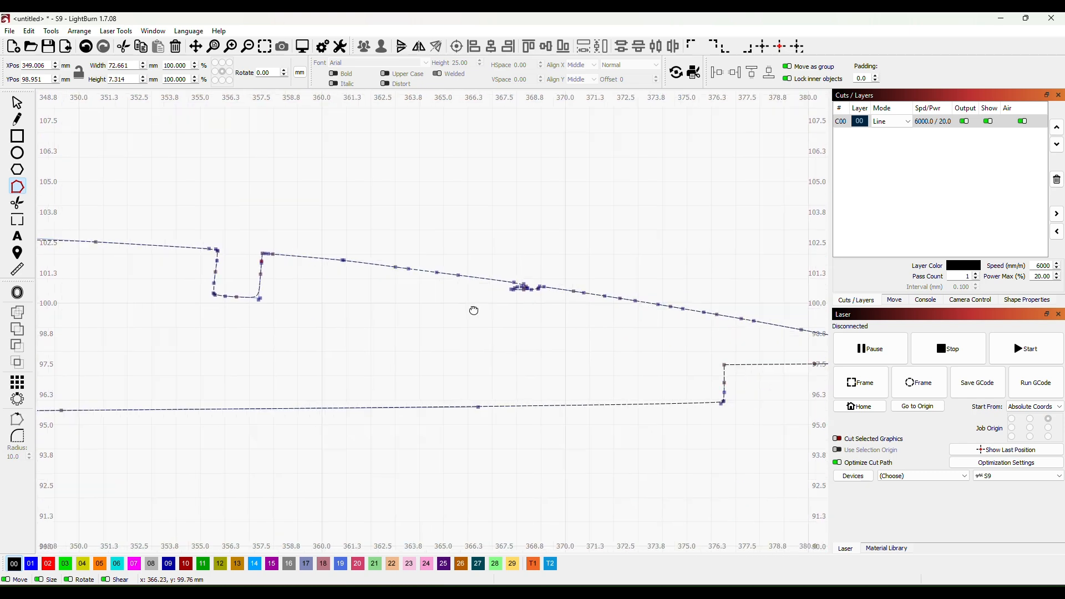
scroll(523, 325, up, 3)
scroll(541, 323, up, 2)
scroll(567, 307, up, 2)
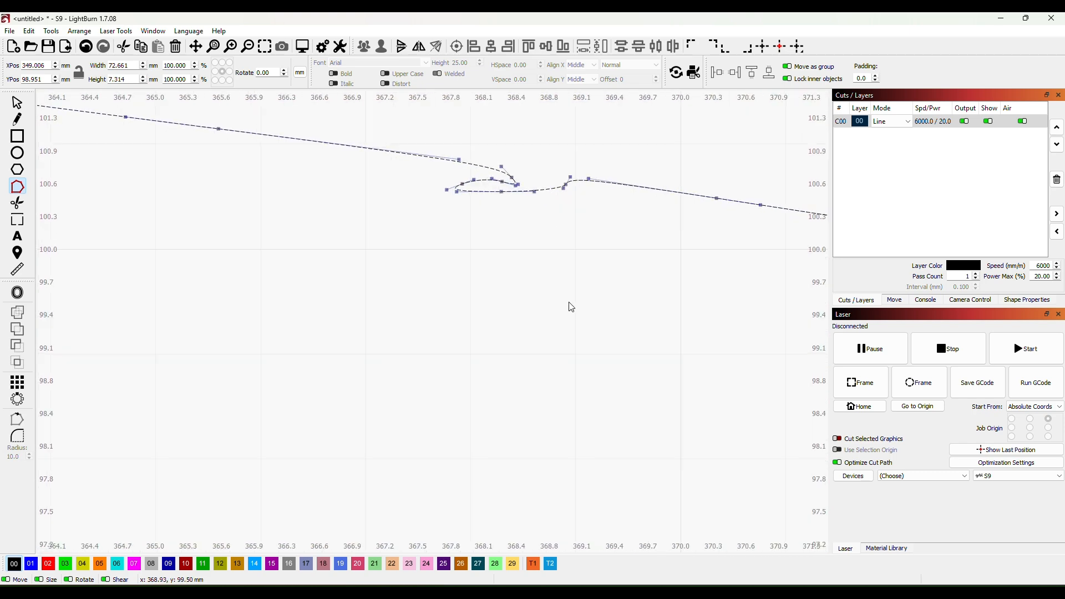
drag(409, 138, 622, 248)
key(Delete)
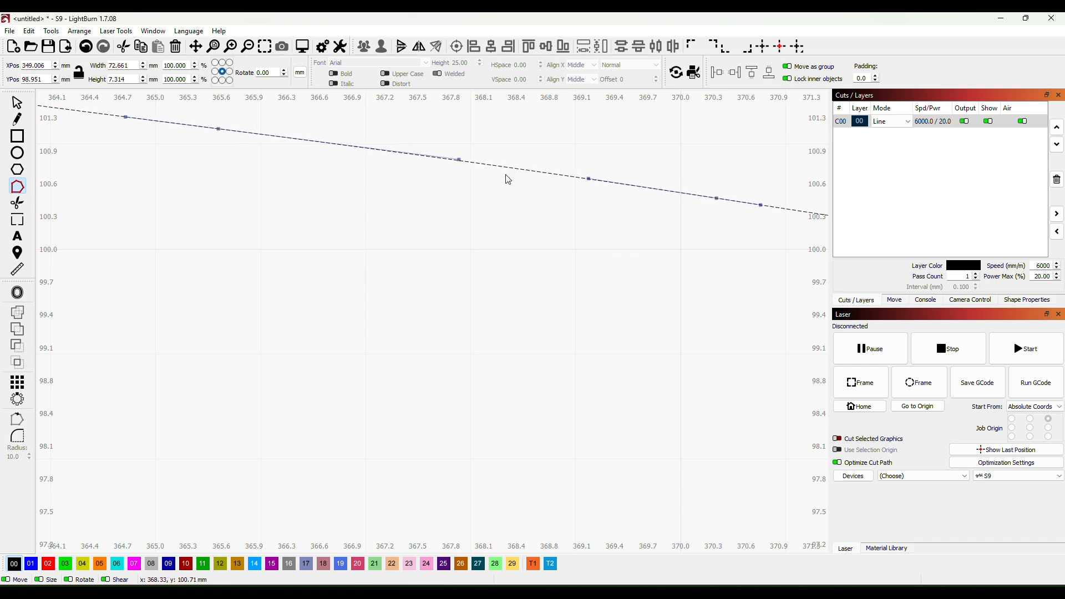
scroll(490, 245, down, 1)
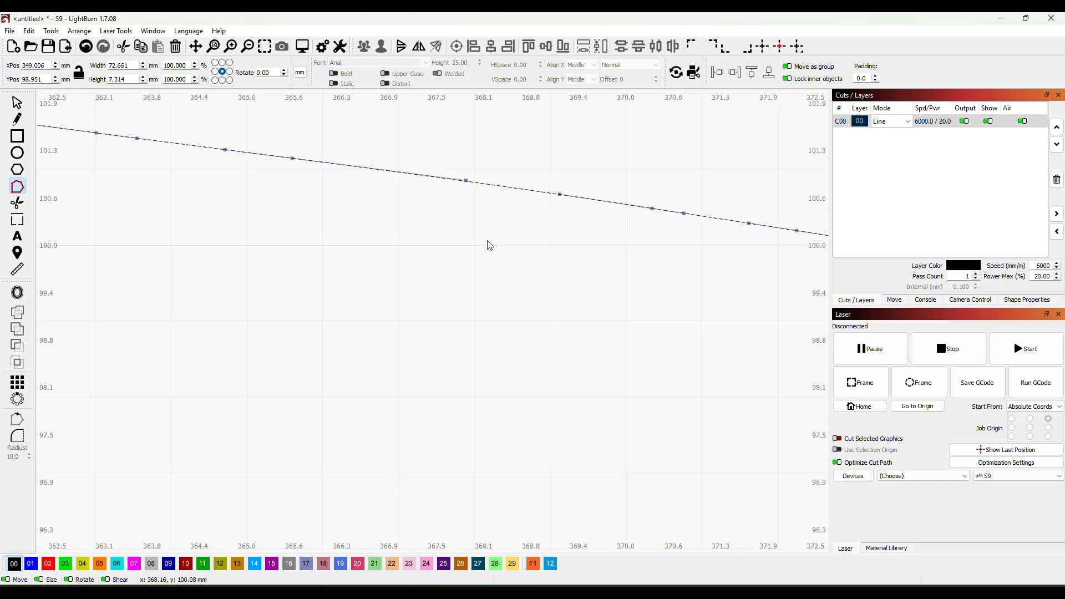
- Check the rib outline's nodes along its full length, end node editing and deselect the outline
scroll(491, 277, down, 4)
scroll(488, 318, down, 1)
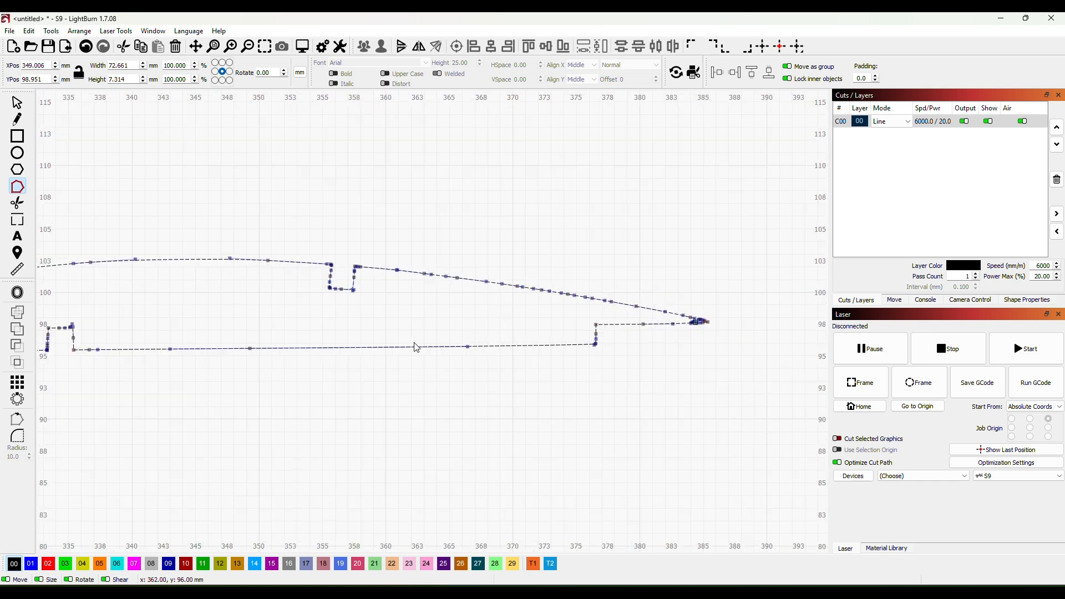
drag(415, 343, 527, 353)
scroll(339, 403, down, 2)
drag(277, 428, 380, 406)
scroll(381, 406, up, 1)
scroll(503, 361, down, 1)
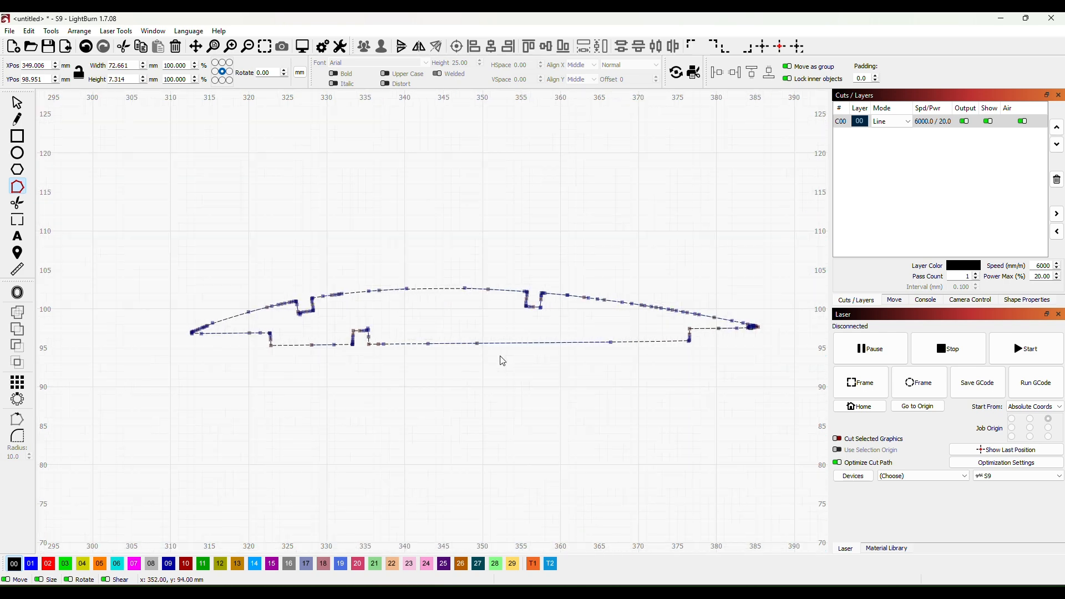
click(17, 103)
click(468, 406)
- Examine the cleaned rib outline, especially the corners of the front upper notch and the lower notch
scroll(470, 410, down, 2)
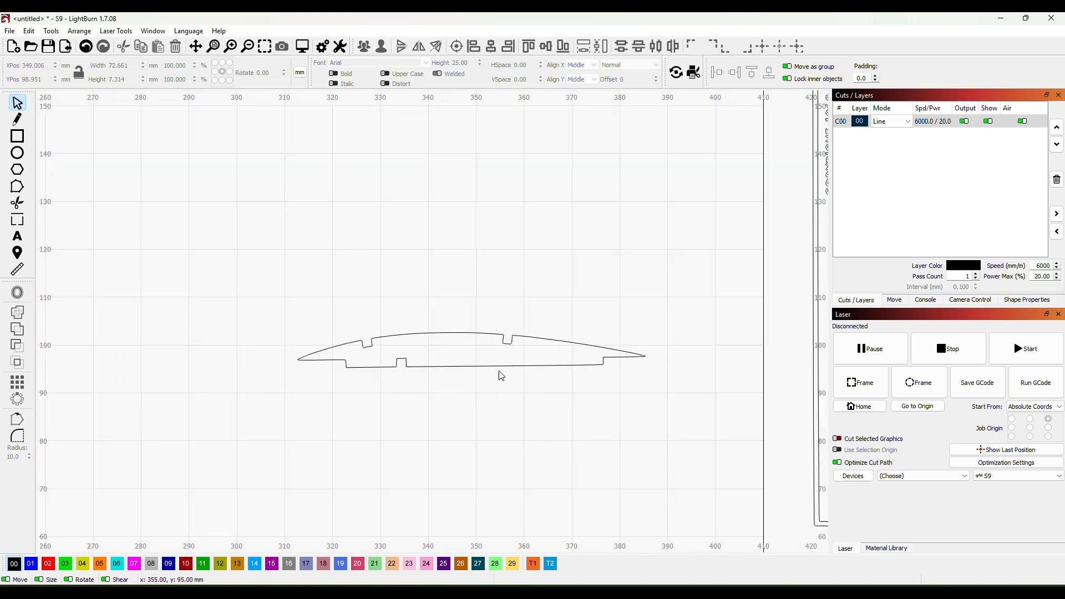
scroll(496, 383, up, 3)
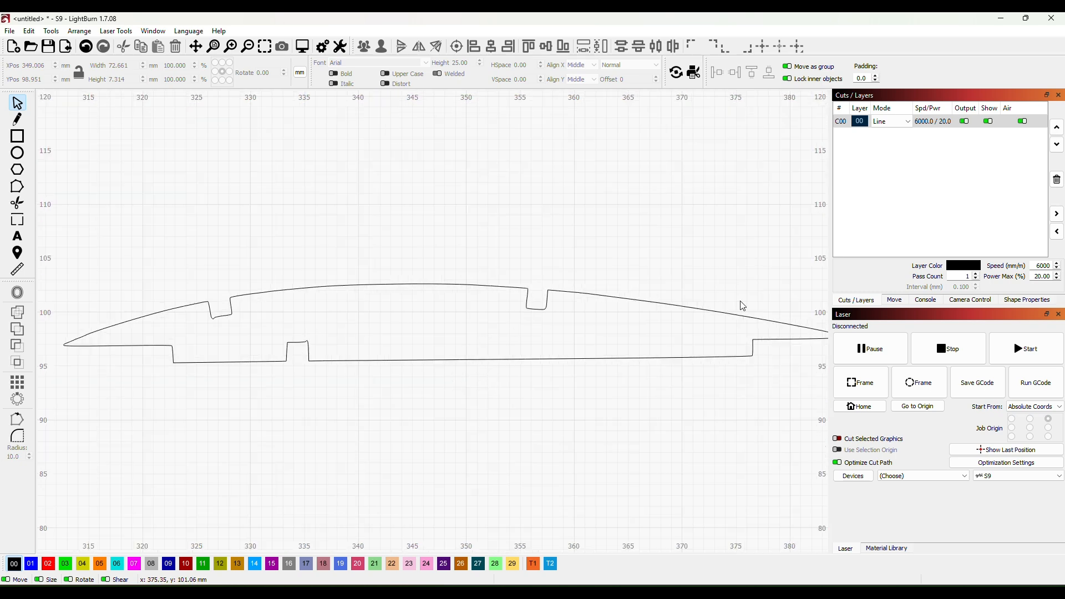
scroll(416, 358, down, 2)
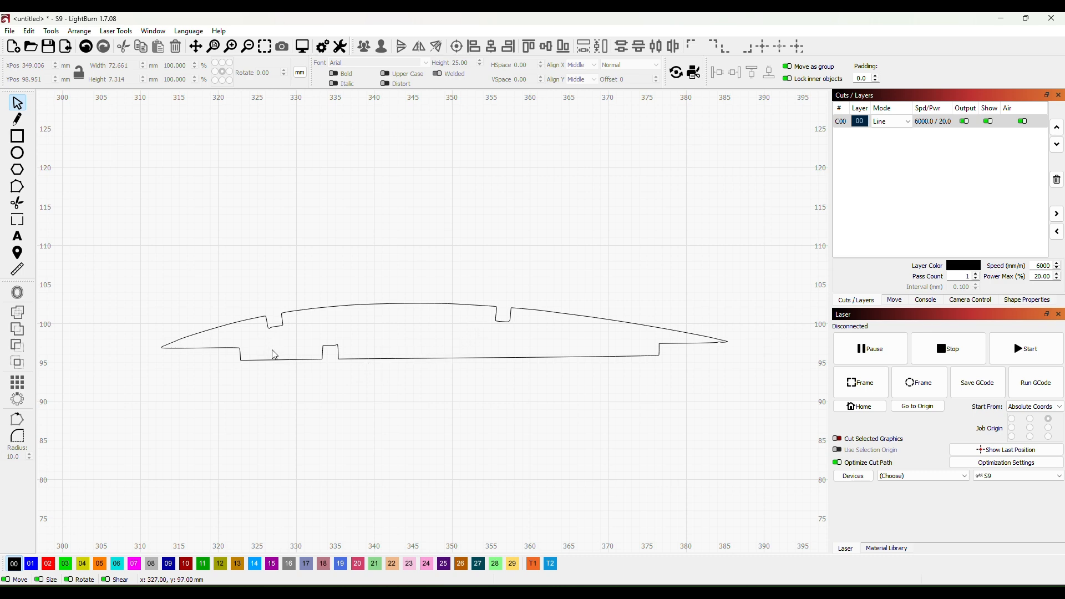
scroll(261, 346, up, 2)
scroll(261, 347, up, 4)
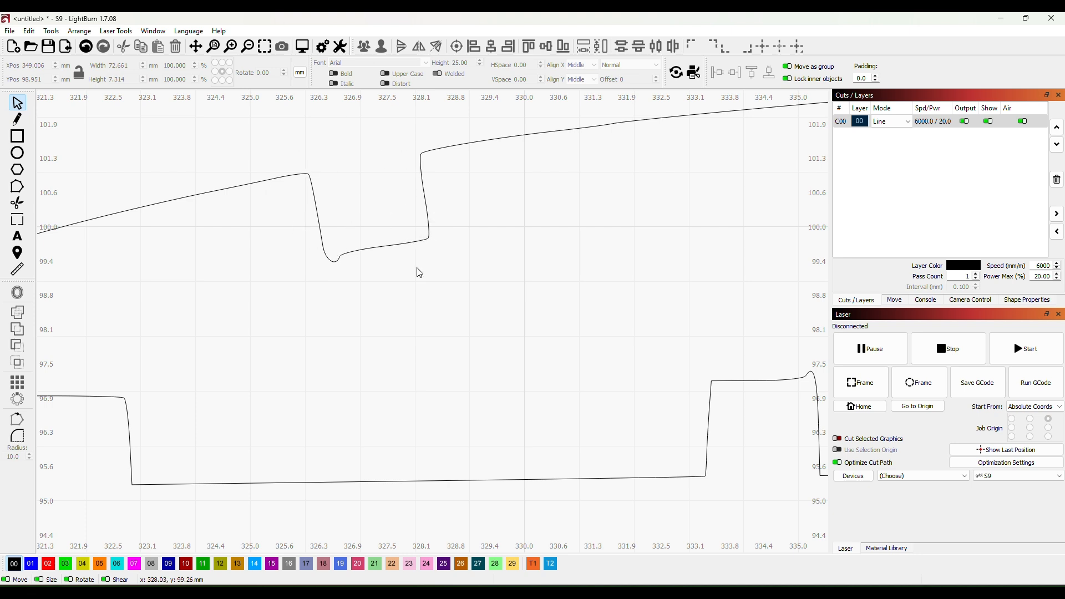
drag(697, 283, 506, 264)
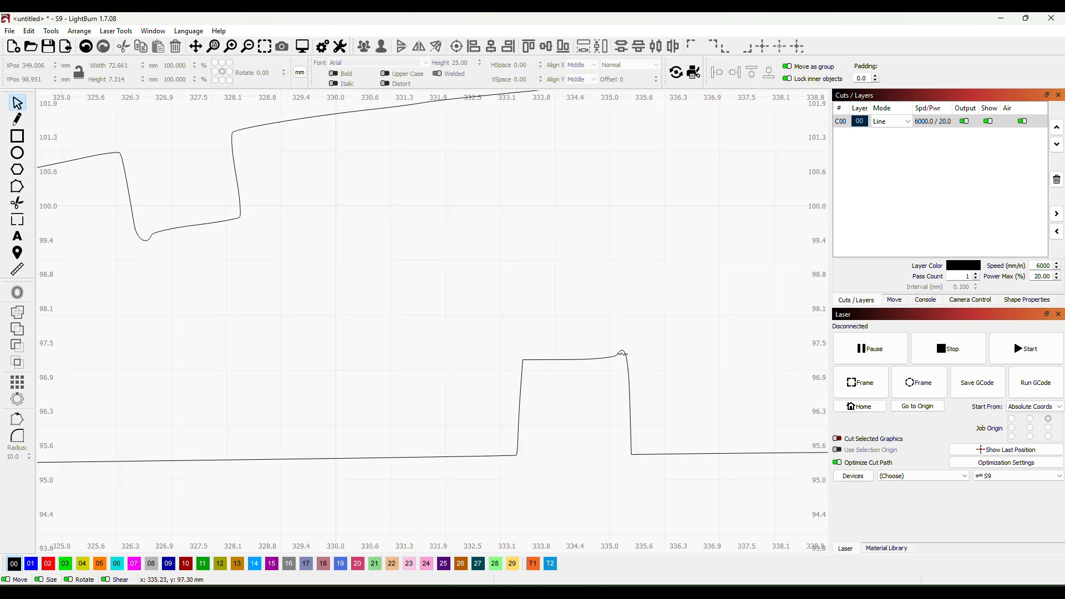
scroll(604, 391, down, 6)
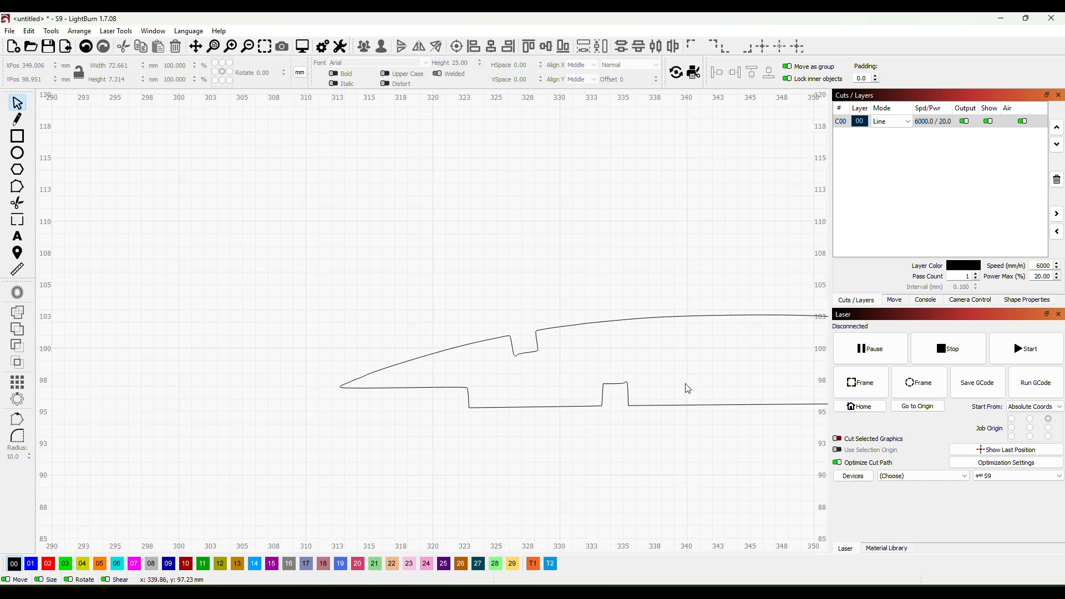
scroll(564, 414, down, 3)
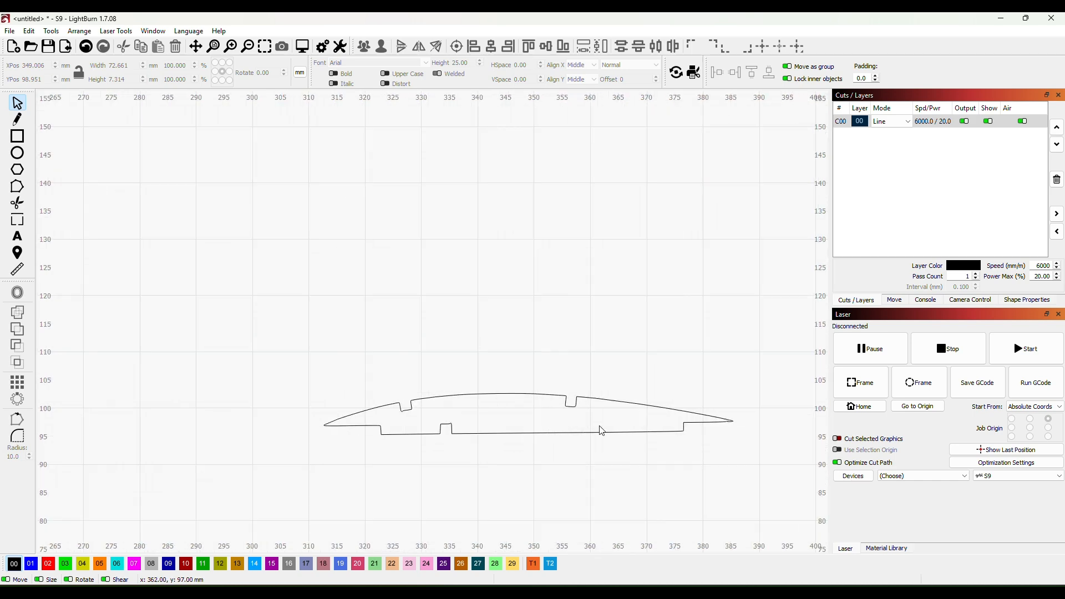
drag(553, 432, 526, 328)
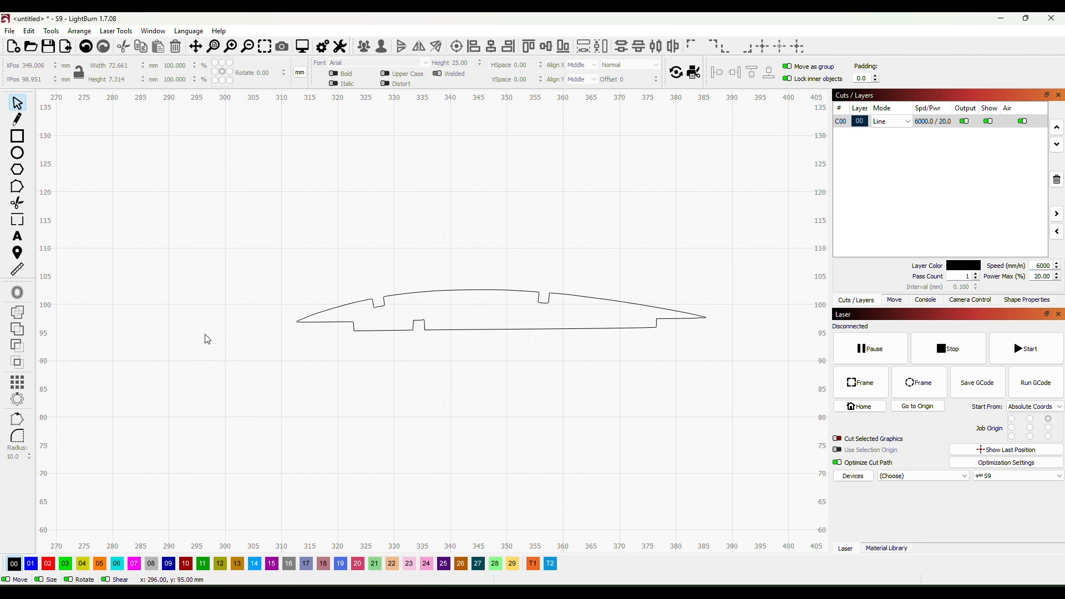
- Delete all the traced Hurricane plan shapes beside the work area, keeping only the extracted wing rib
scroll(480, 346, down, 2)
scroll(522, 377, down, 2)
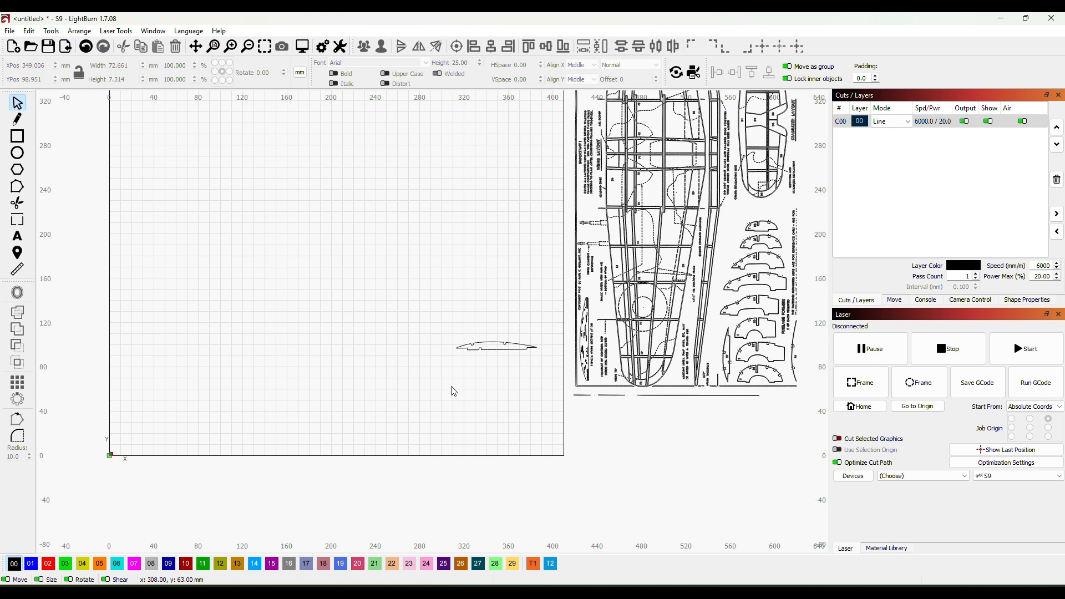
drag(444, 392, 427, 456)
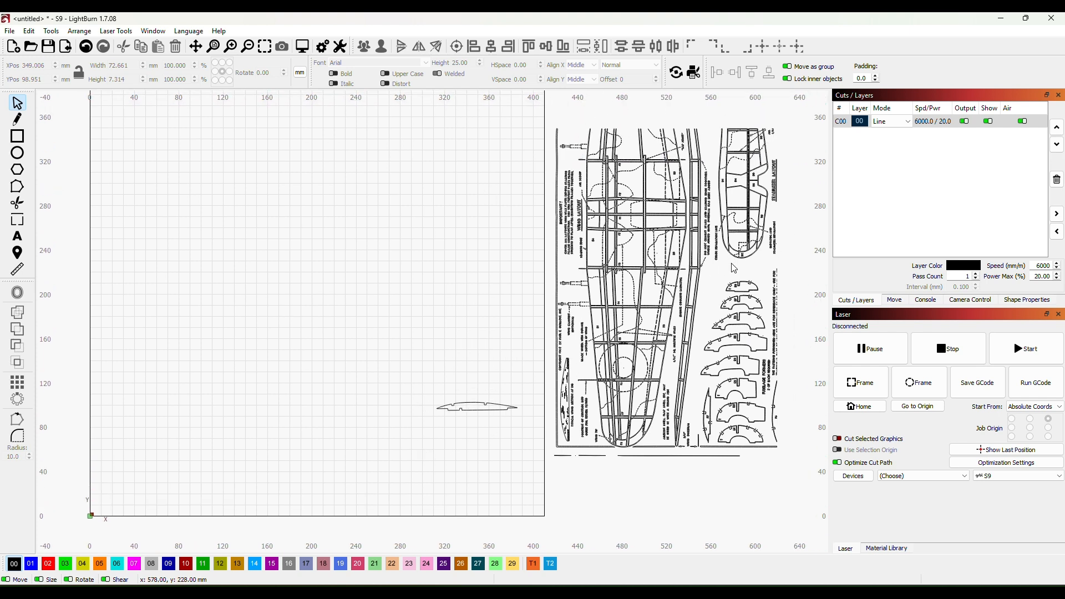
scroll(798, 269, down, 2)
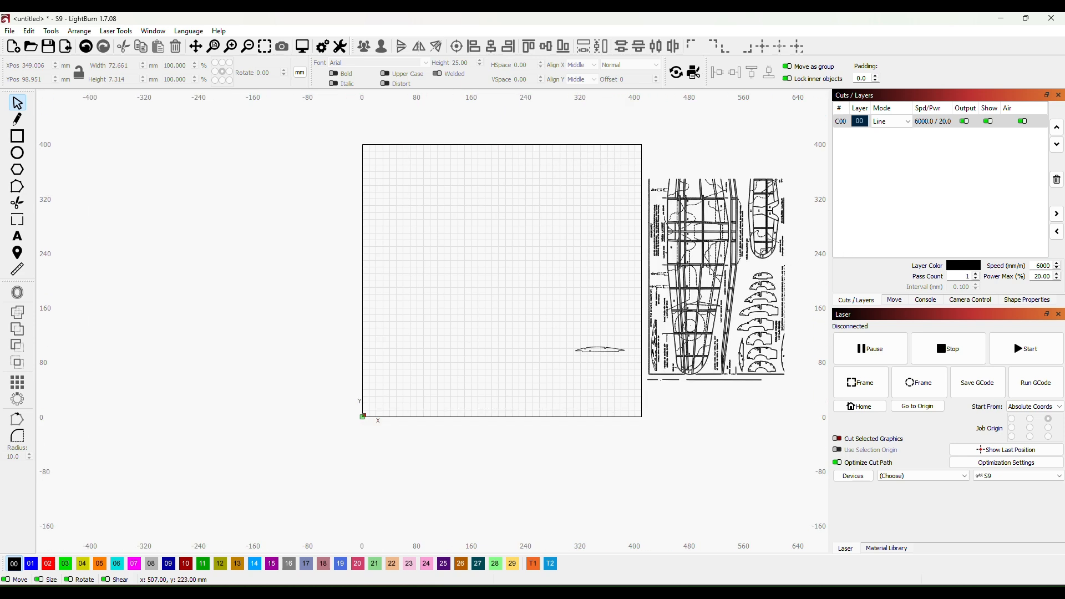
click(709, 266)
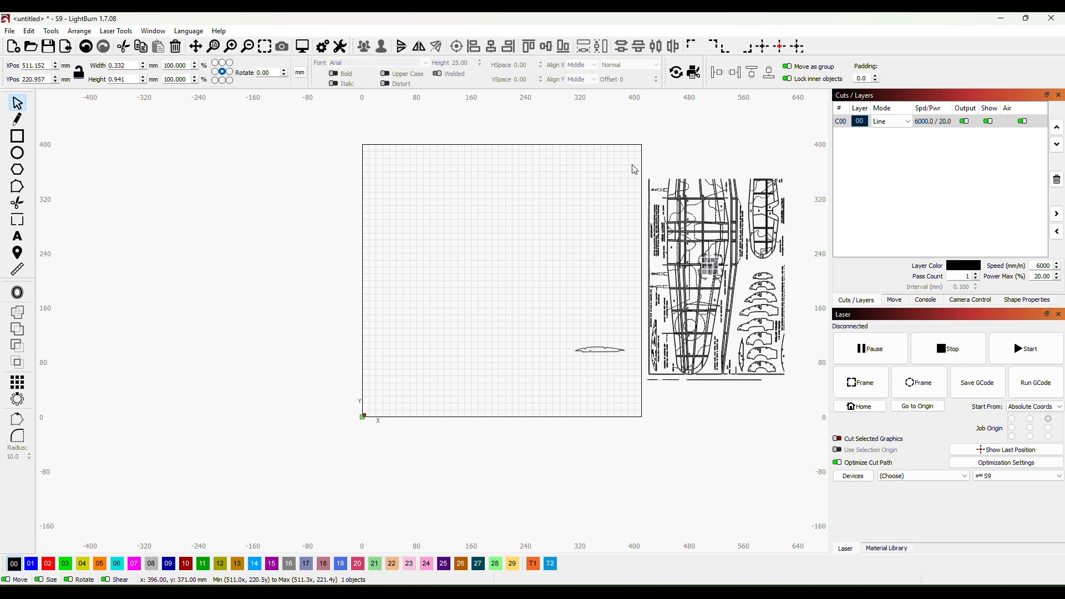
mouse_move(636, 169)
mouse_down()
mouse_move(716, 435)
mouse_move(790, 439)
mouse_up()
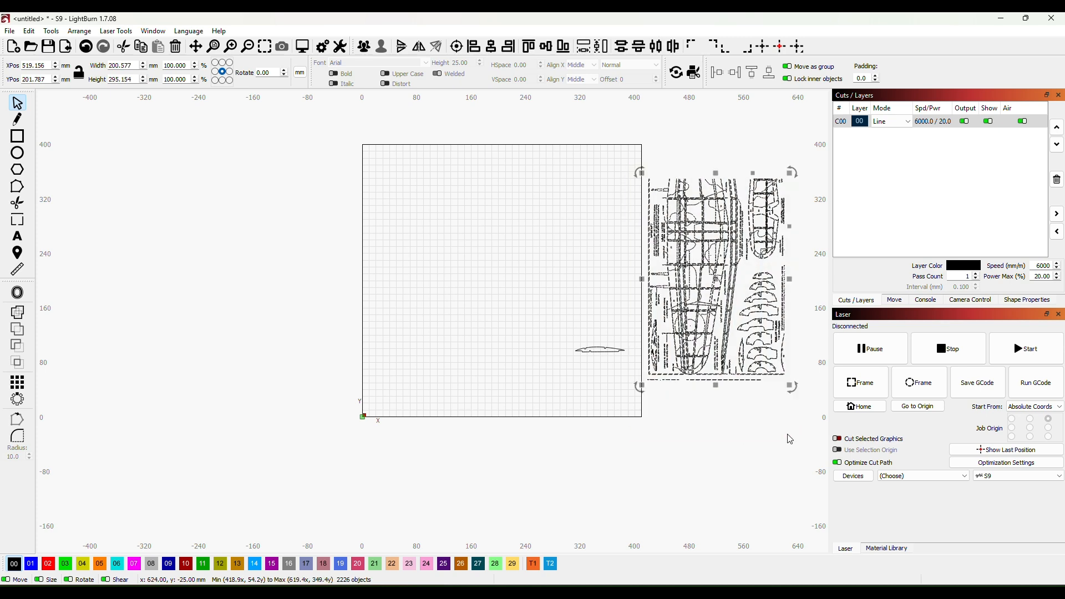
key(Delete)
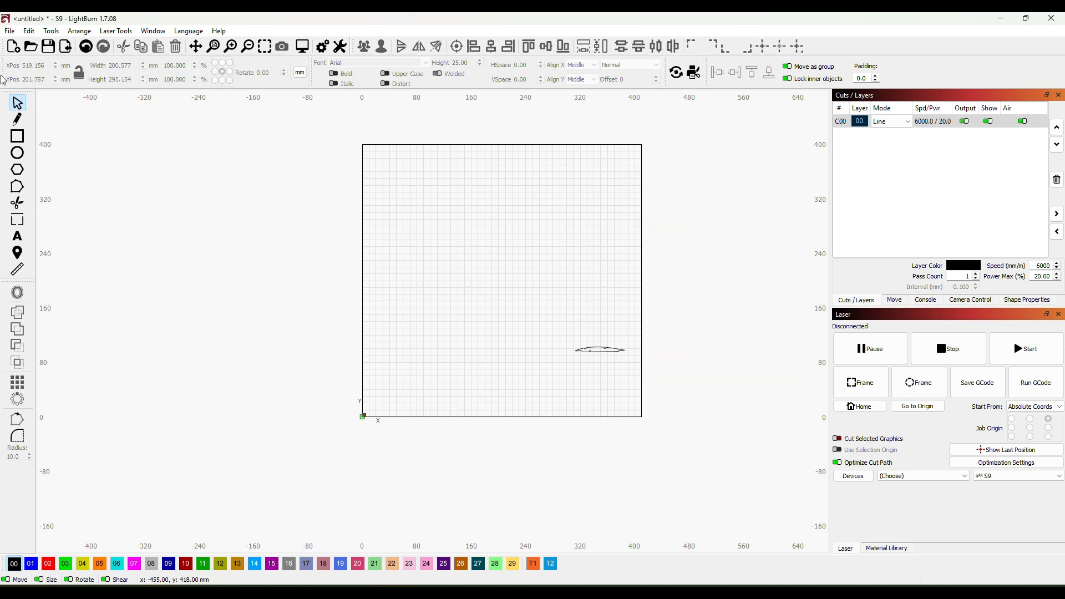
- Import page 2 of the Contestor_plan PDF from the KeilKraft Contestor folder
click(10, 31)
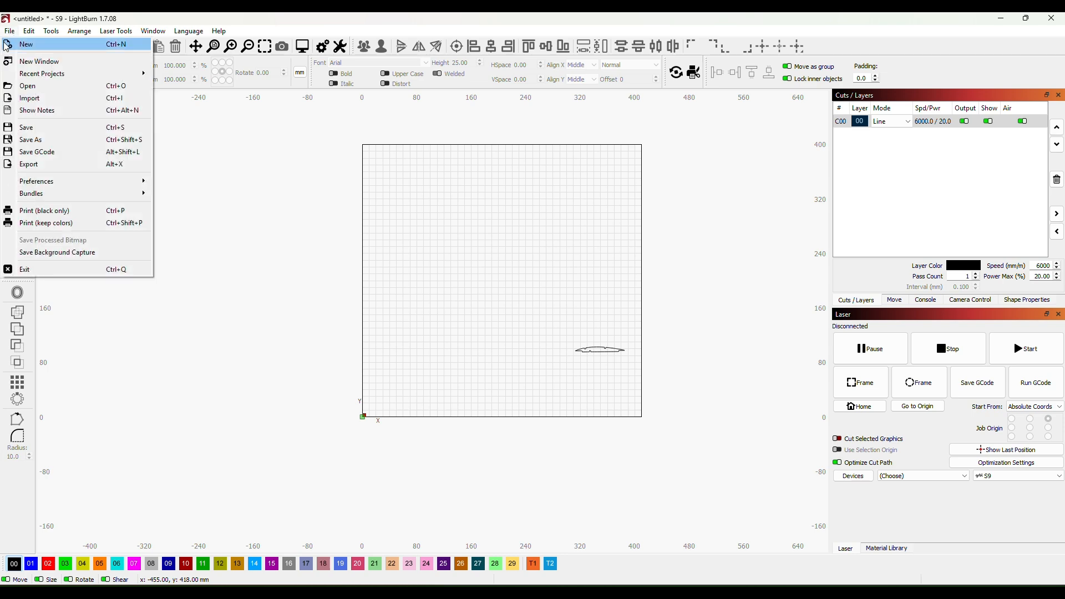
click(43, 103)
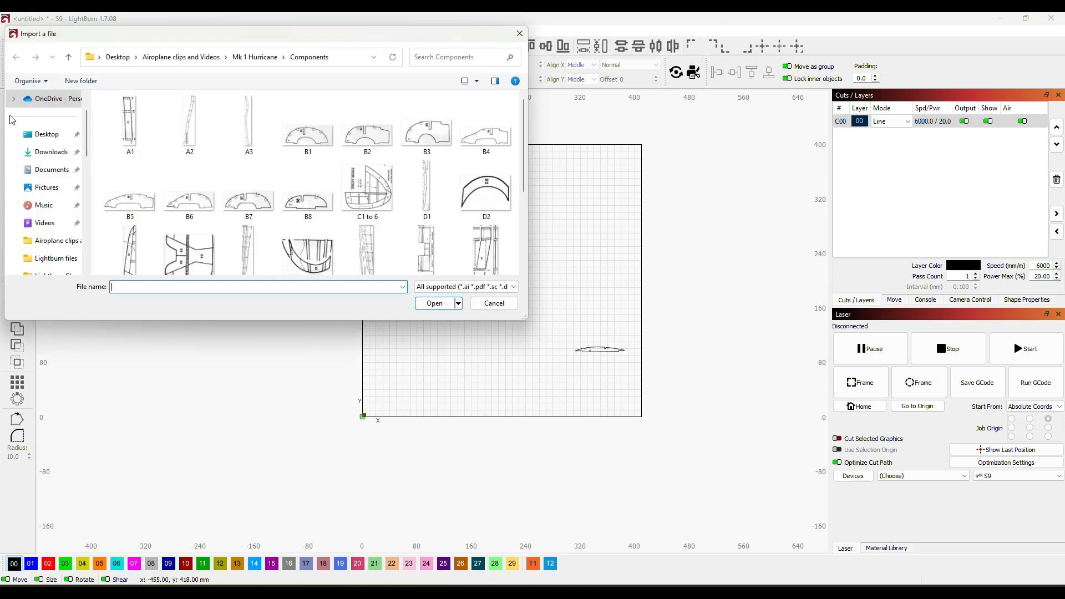
click(68, 62)
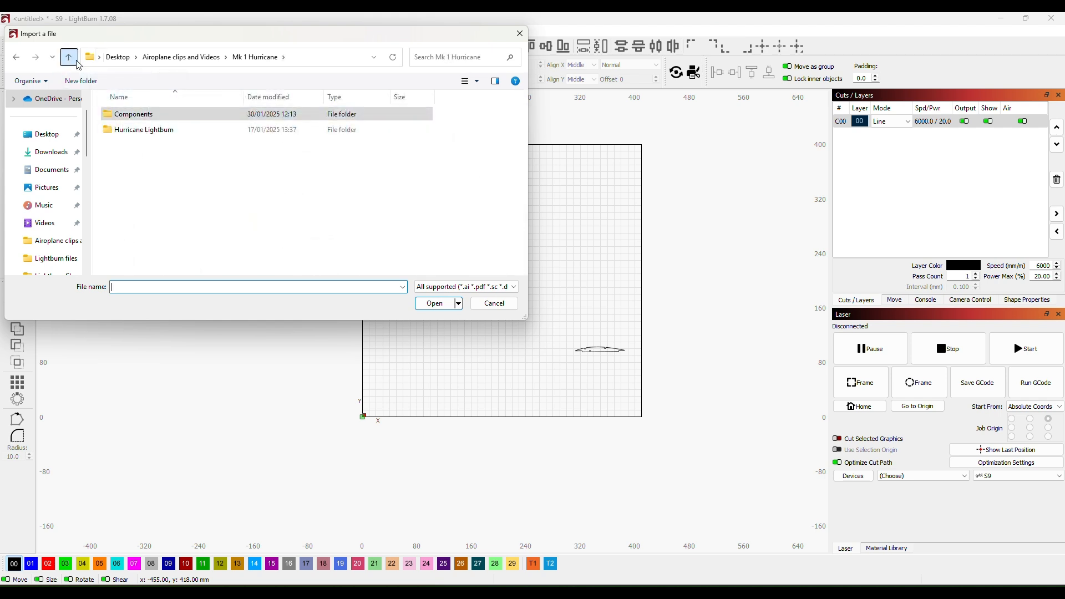
click(74, 60)
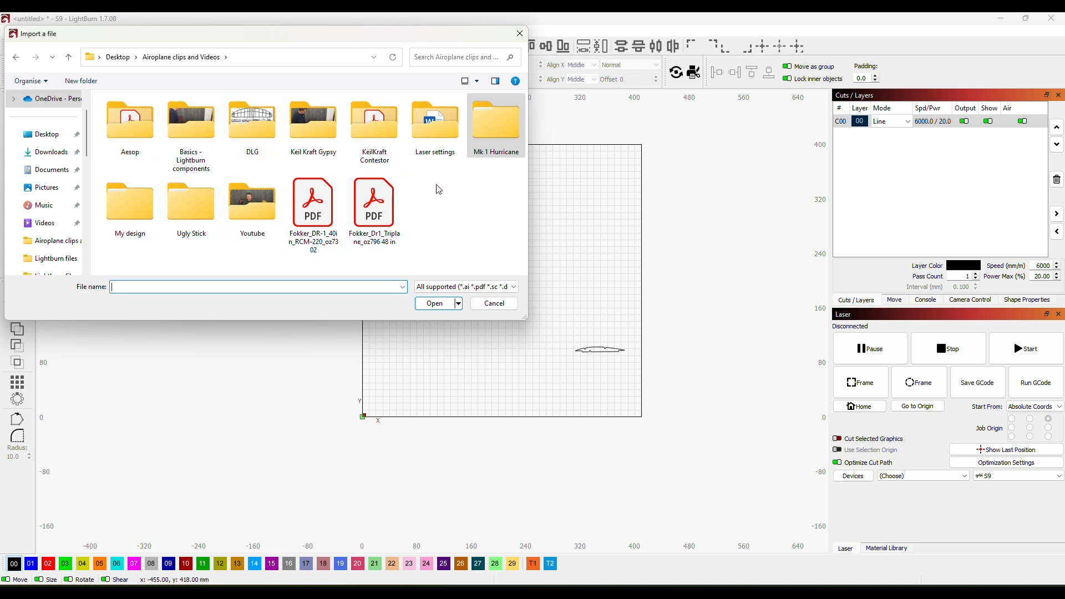
double_click(369, 129)
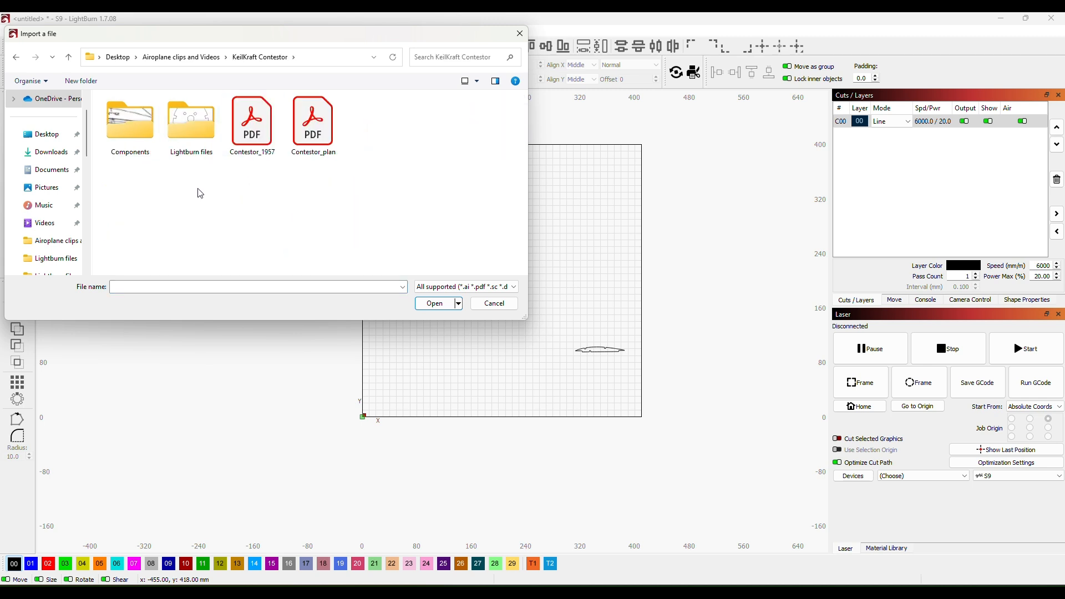
double_click(313, 131)
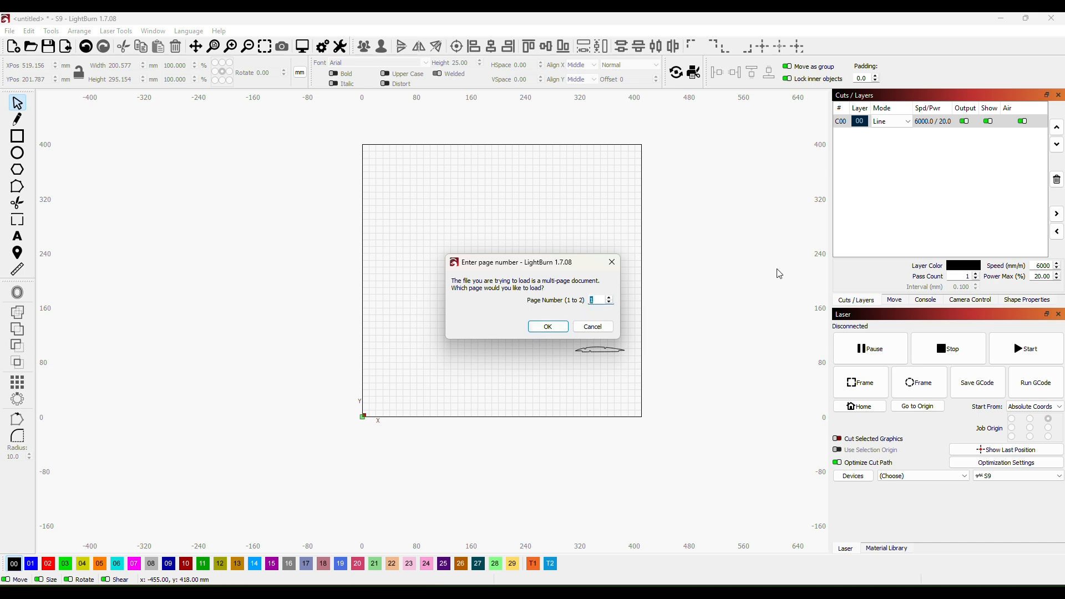
click(548, 328)
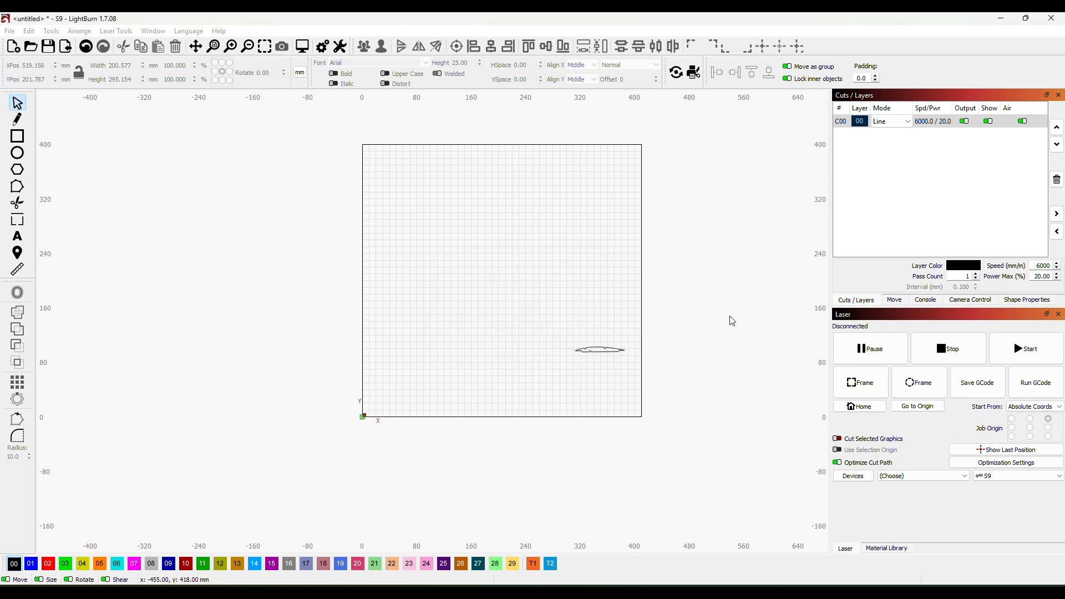
- Trace the imported Contestor Sheet 2 image with cutoff 0 and threshold 128, keeping the original image
scroll(513, 316, down, 3)
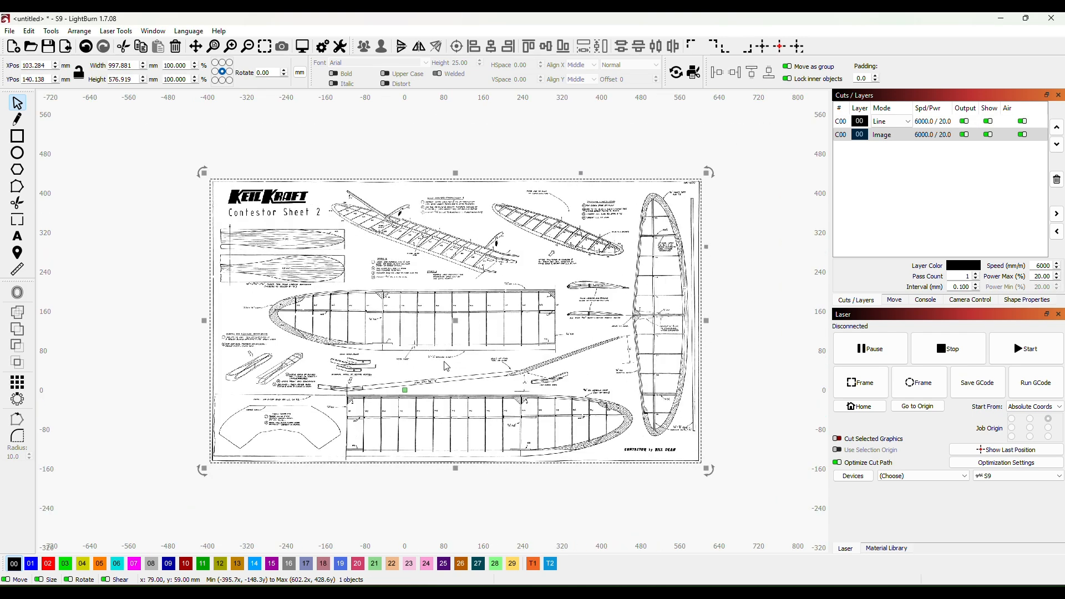
drag(421, 369, 511, 362)
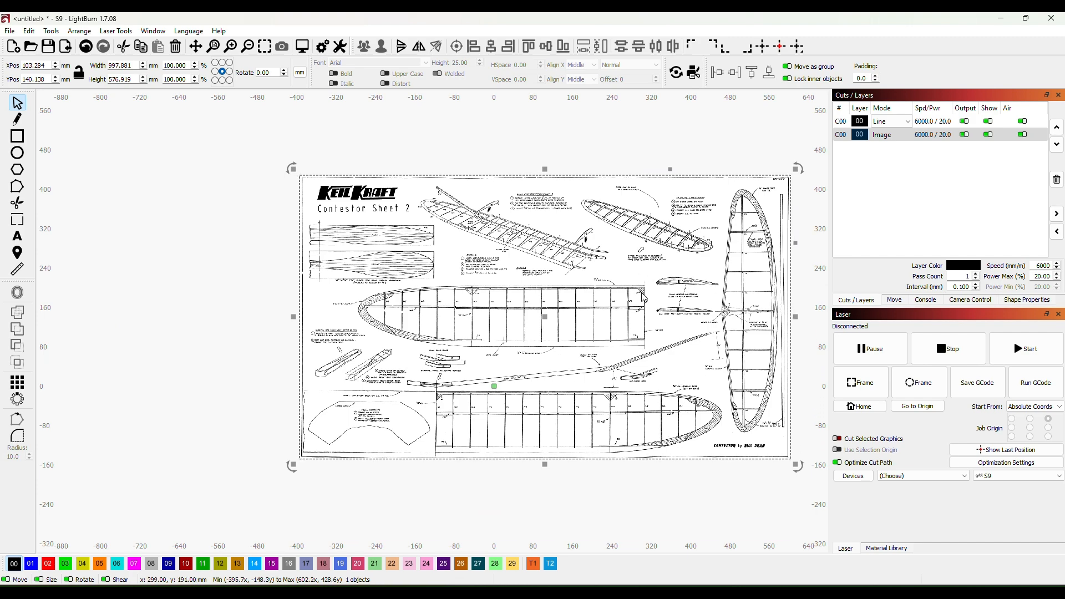
scroll(688, 305, up, 5)
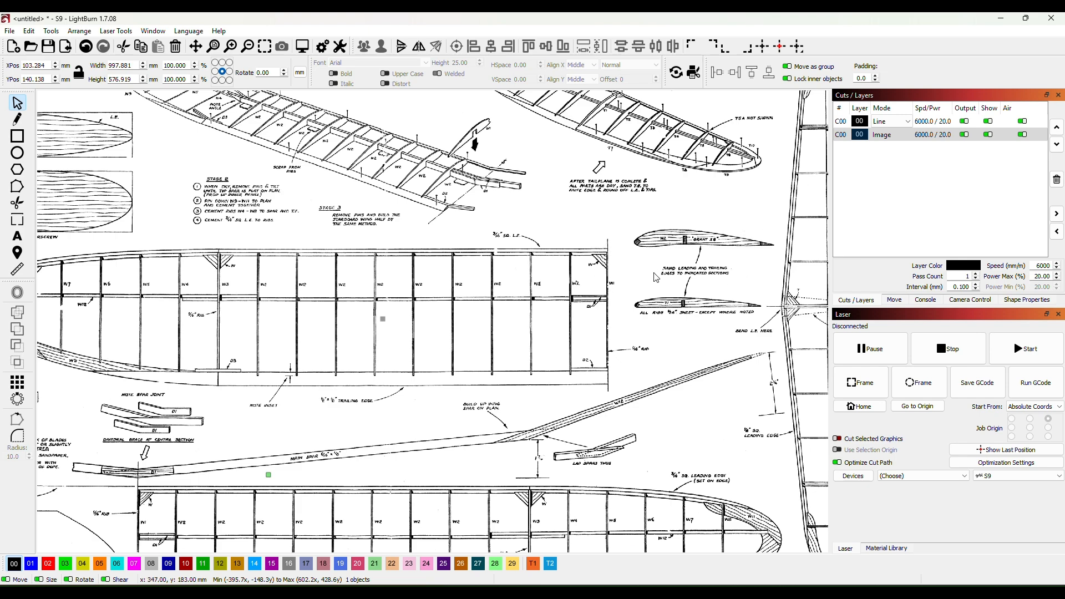
scroll(656, 277, down, 5)
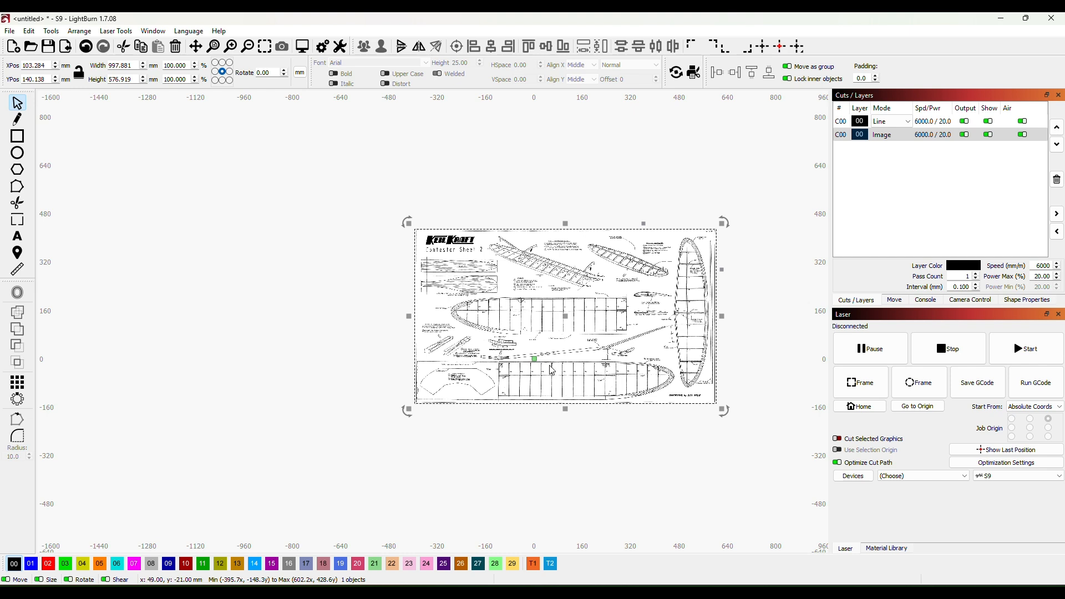
right_click(565, 317)
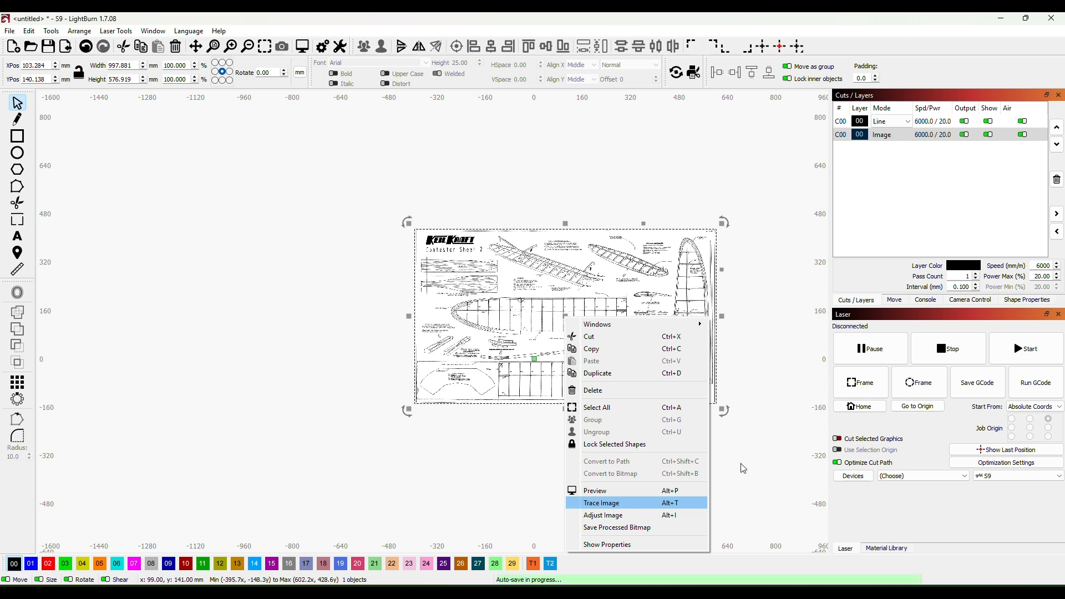
key(Return)
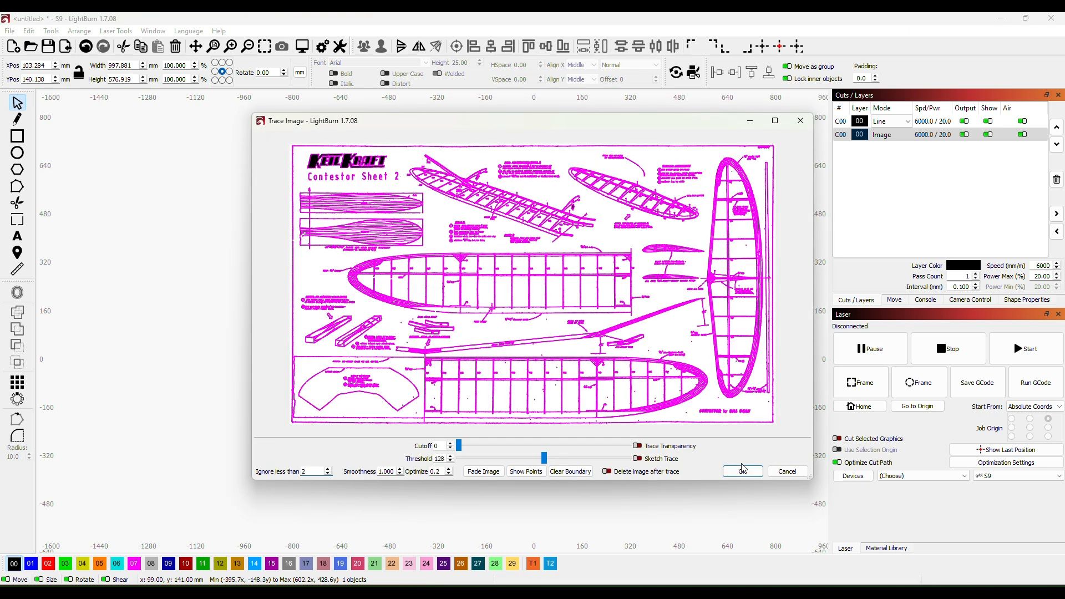
click(742, 471)
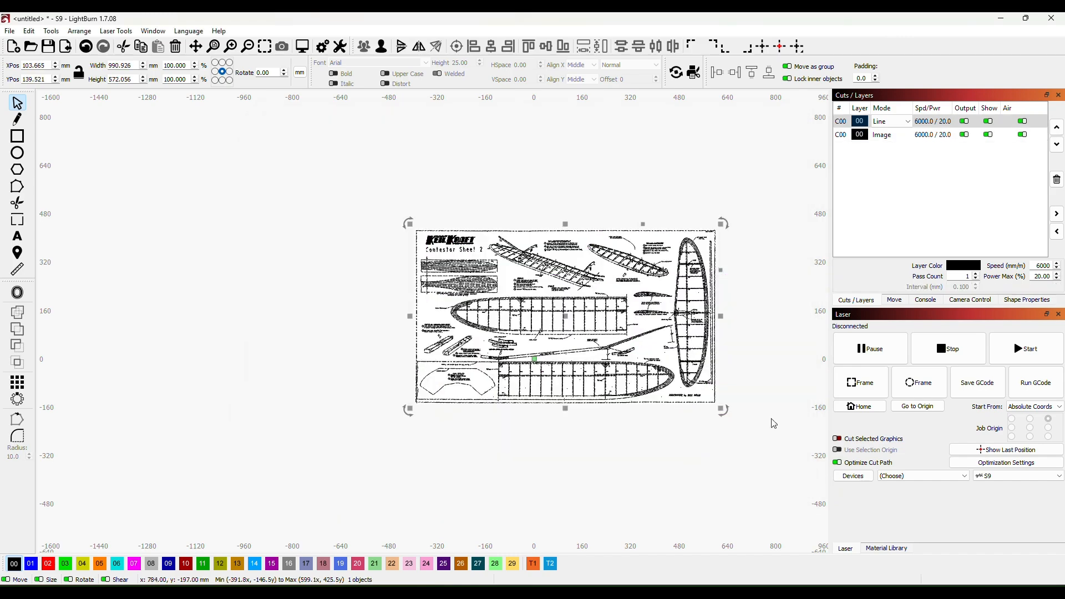
- Move the traced Contestor outlines off the original plan image and delete that image
mouse_move(568, 331)
mouse_down()
mouse_move(326, 397)
mouse_move(327, 407)
mouse_up()
click(665, 285)
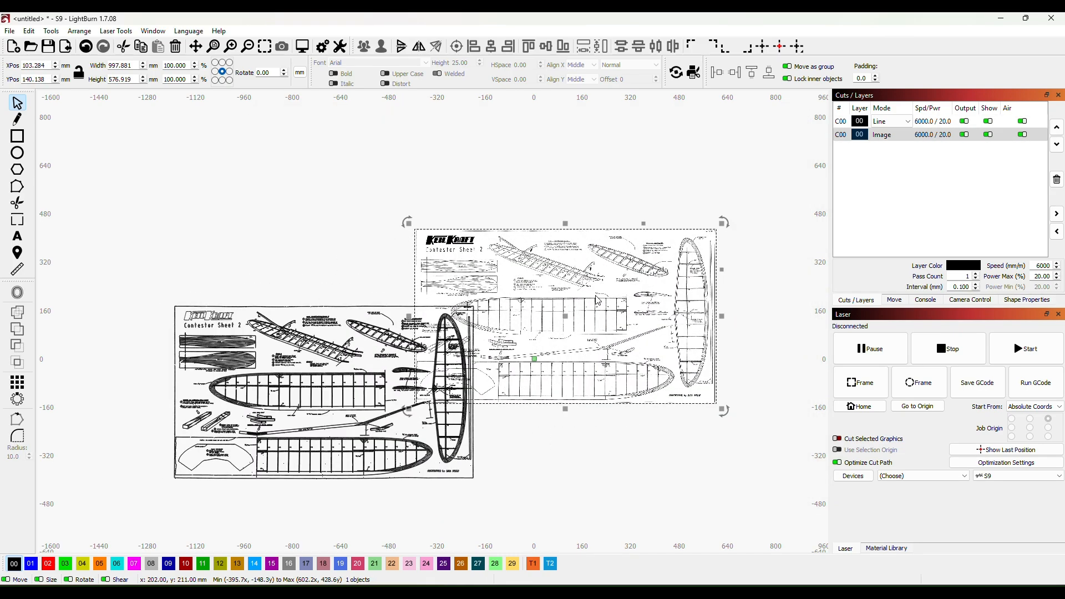
key(Delete)
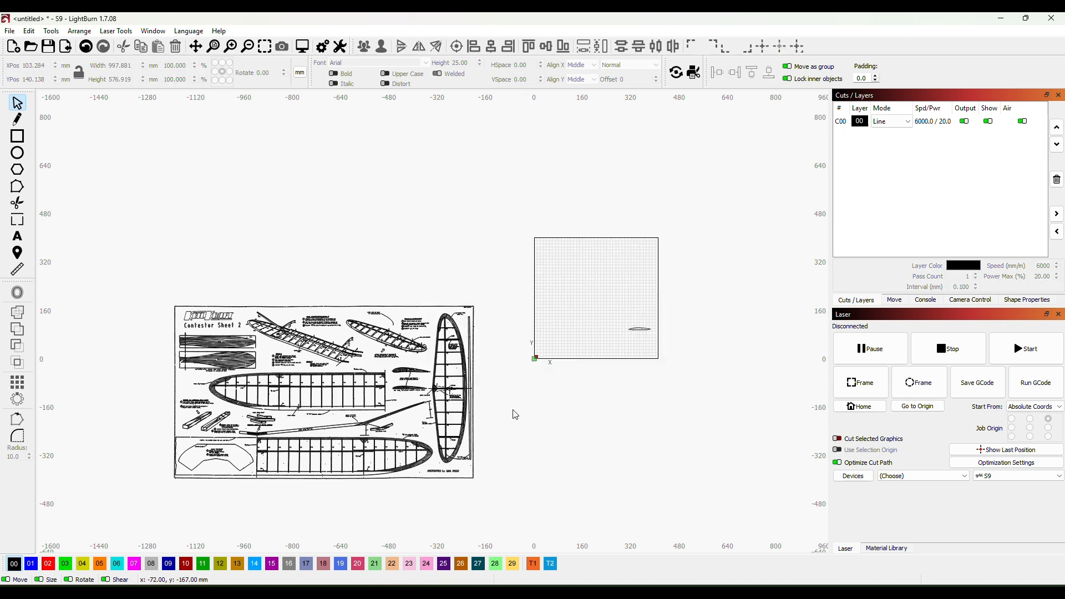
- Move the traced Contestor plan to just beyond the right edge of the work area
scroll(527, 416, down, 2)
drag(587, 420, 473, 412)
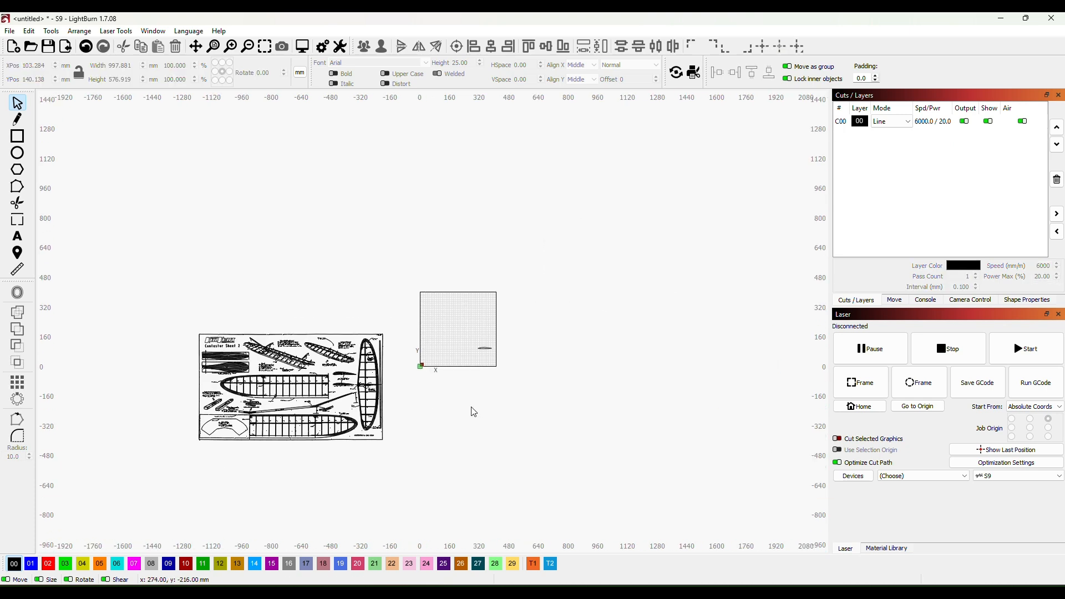
mouse_move(291, 378)
mouse_down()
mouse_move(571, 371)
mouse_move(621, 316)
mouse_move(583, 336)
mouse_up()
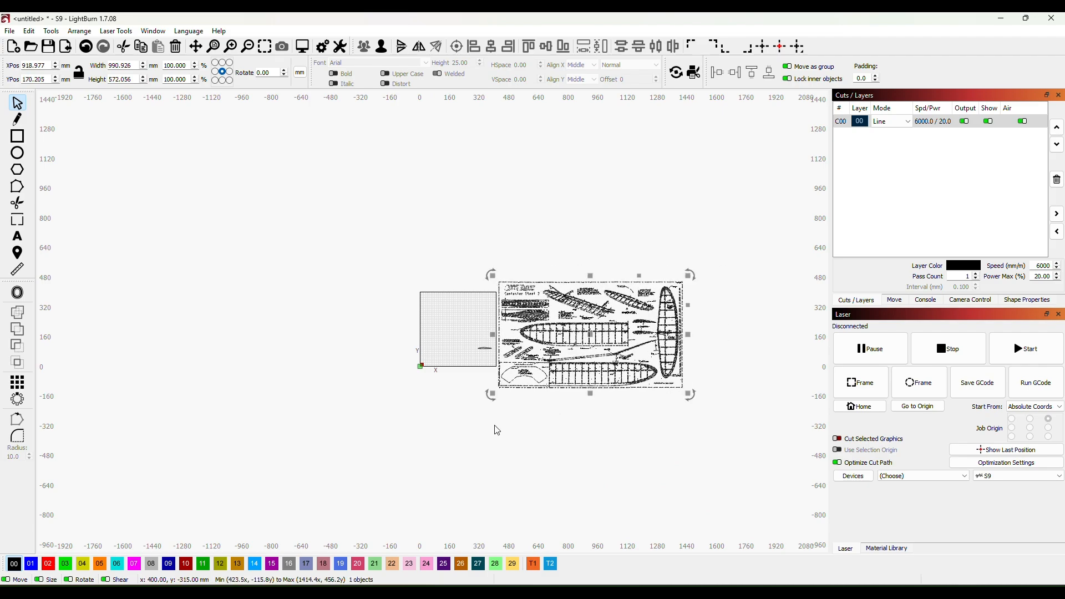
scroll(495, 431, up, 2)
scroll(495, 431, up, 3)
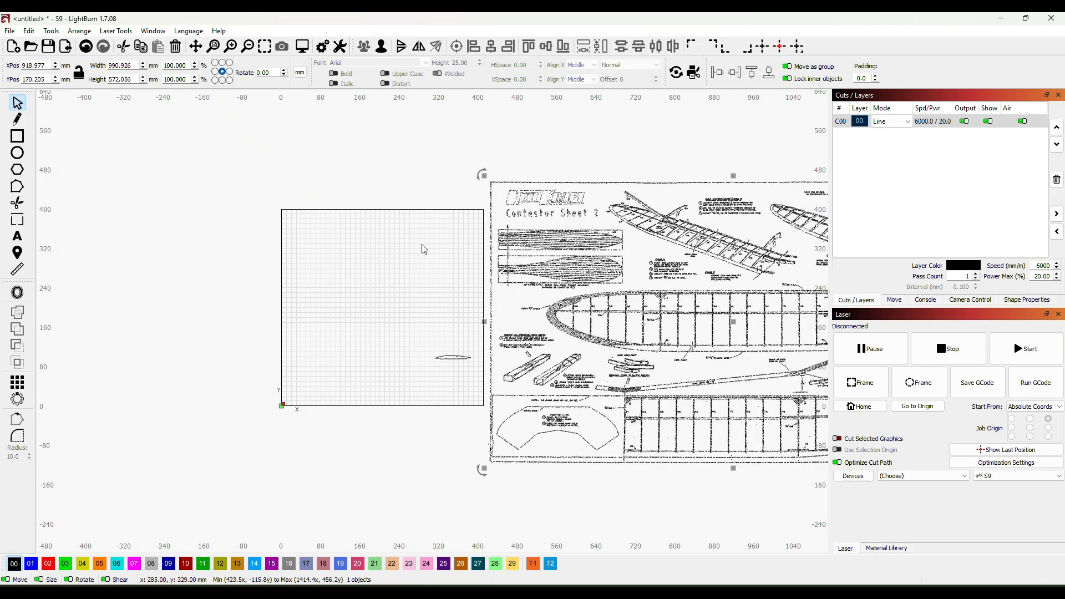
- Examine the traced Contestor Sheet 2 outlines closely, down to the W2 and T1 rib sections
drag(473, 302, 317, 353)
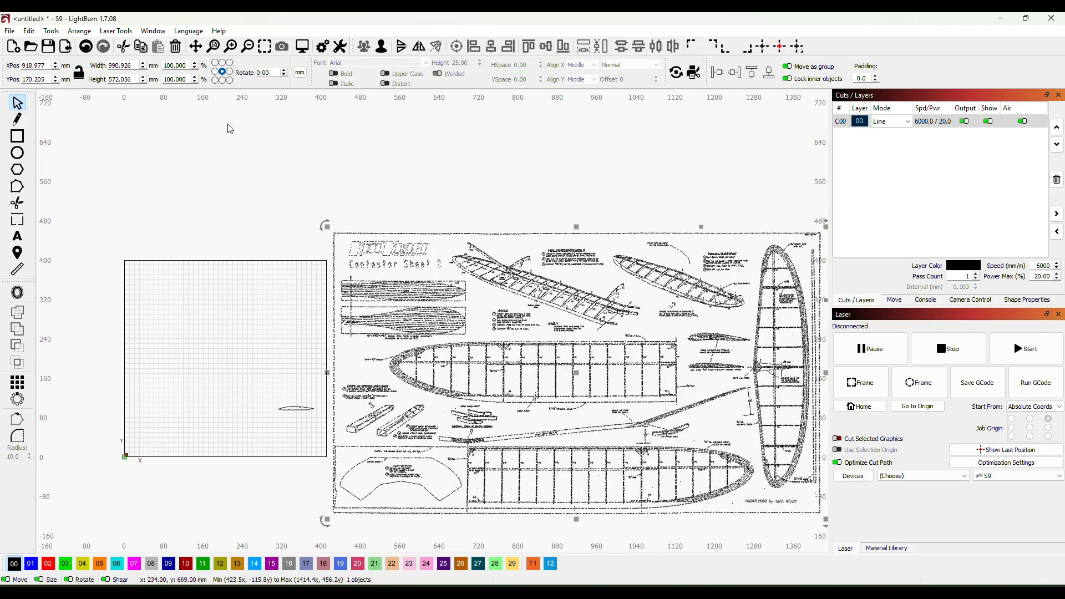
scroll(462, 435, up, 3)
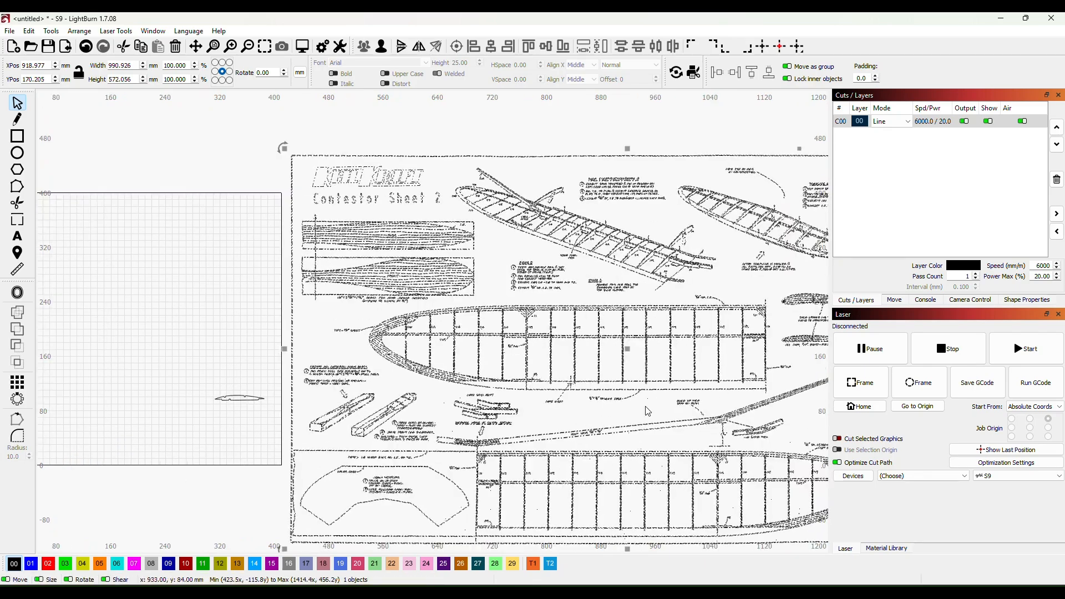
click(707, 133)
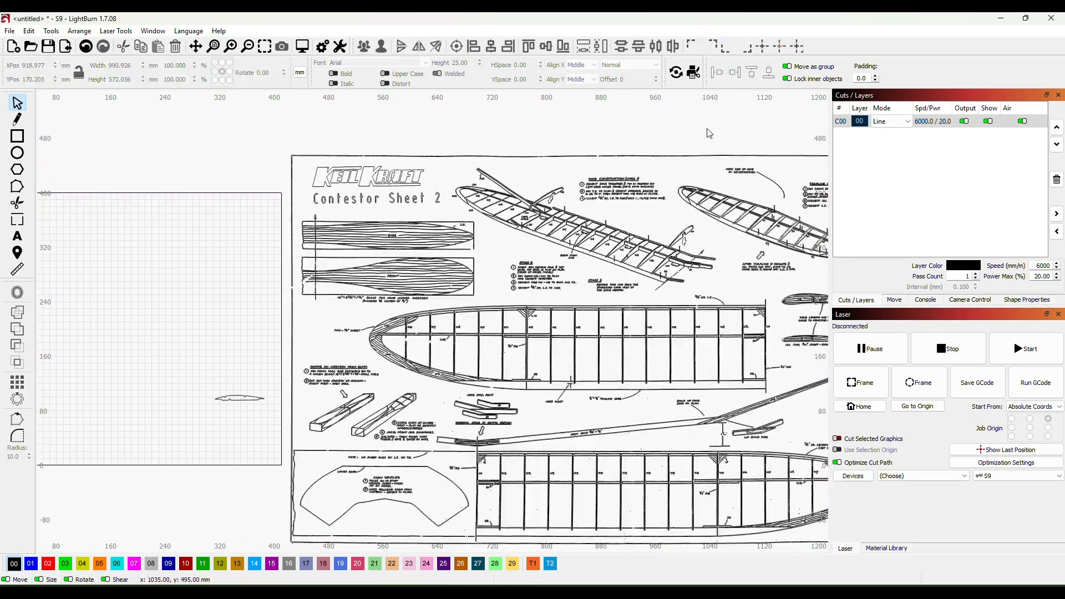
click(760, 297)
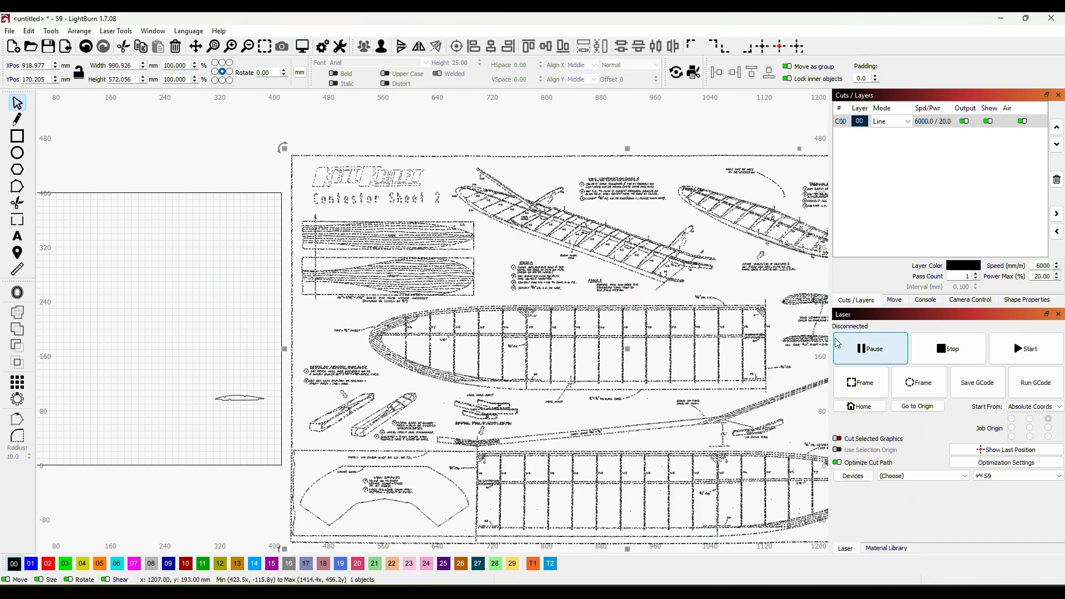
click(735, 131)
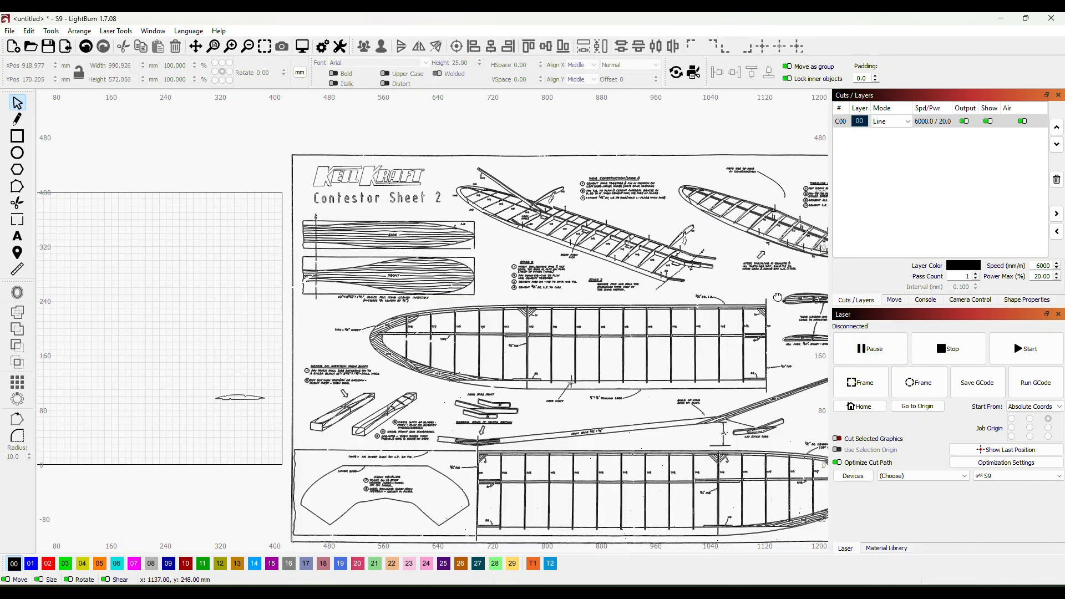
scroll(551, 320, up, 6)
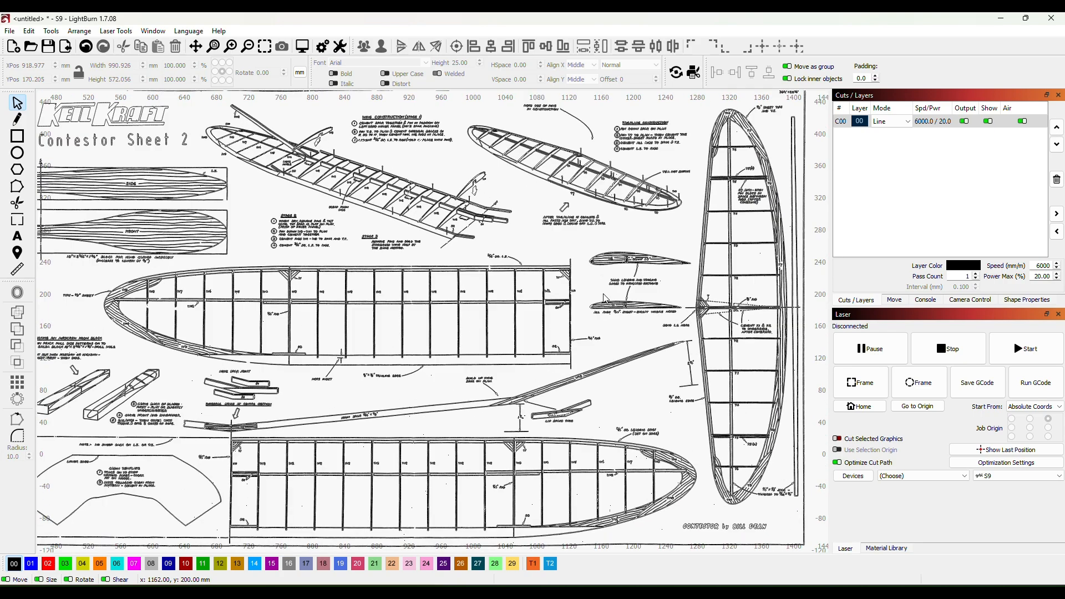
scroll(605, 298, up, 7)
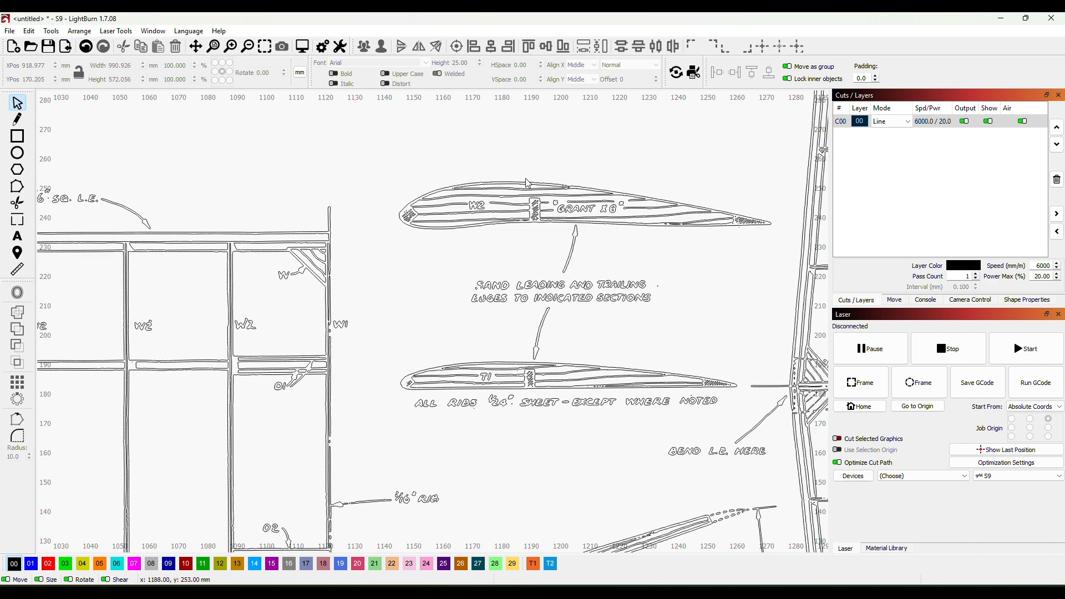
scroll(478, 263, up, 2)
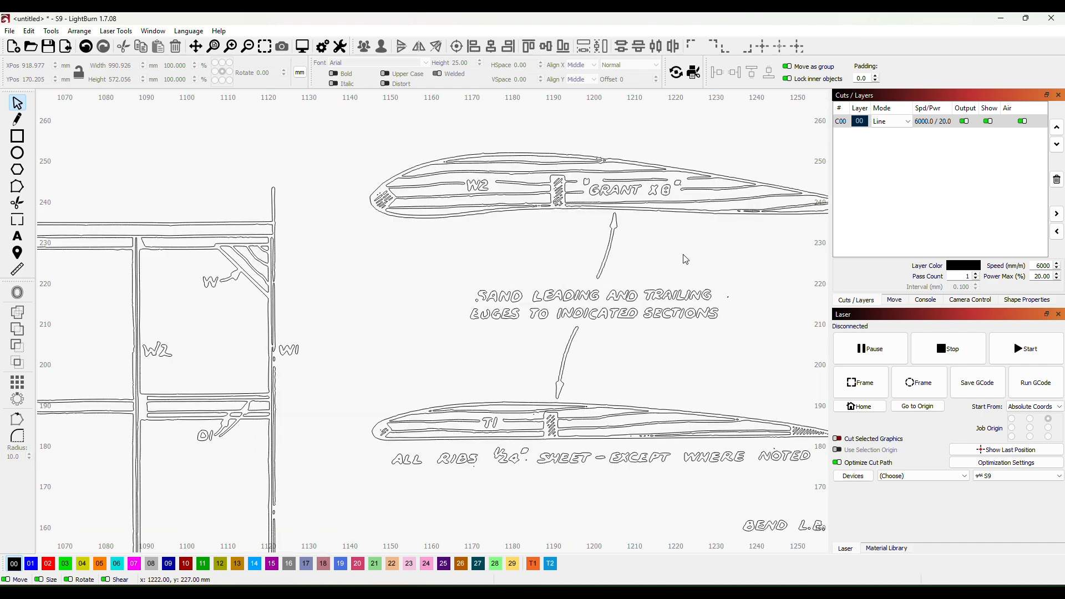
mouse_move(686, 260)
mouse_down()
mouse_move(651, 255)
mouse_move(614, 305)
mouse_move(574, 311)
mouse_up()
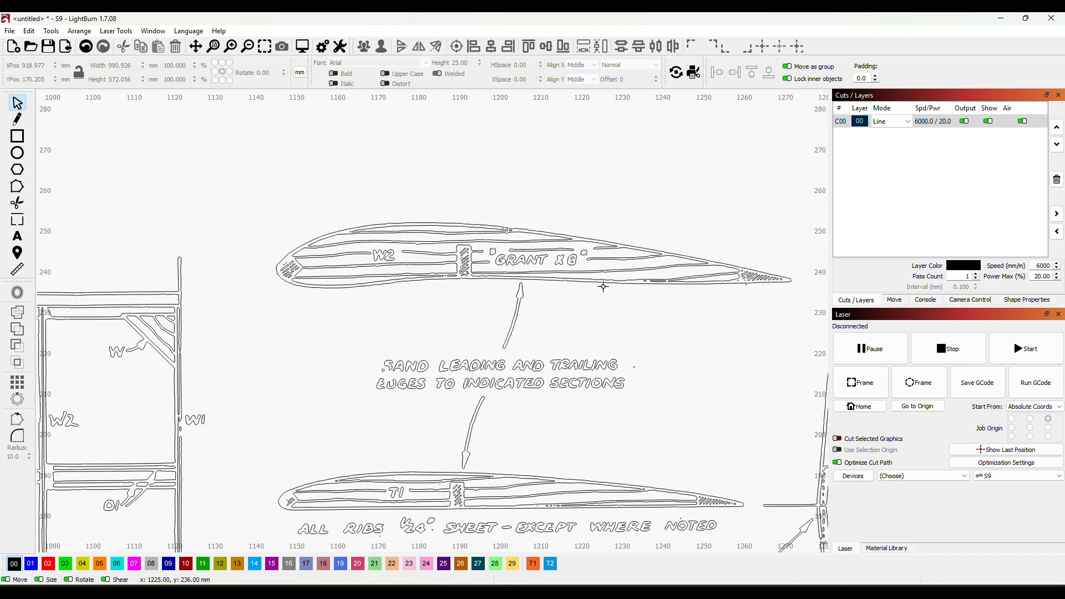
- Ungroup the traced Contestor Sheet 2 plan into separate outlines and clear the selection
right_click(590, 272)
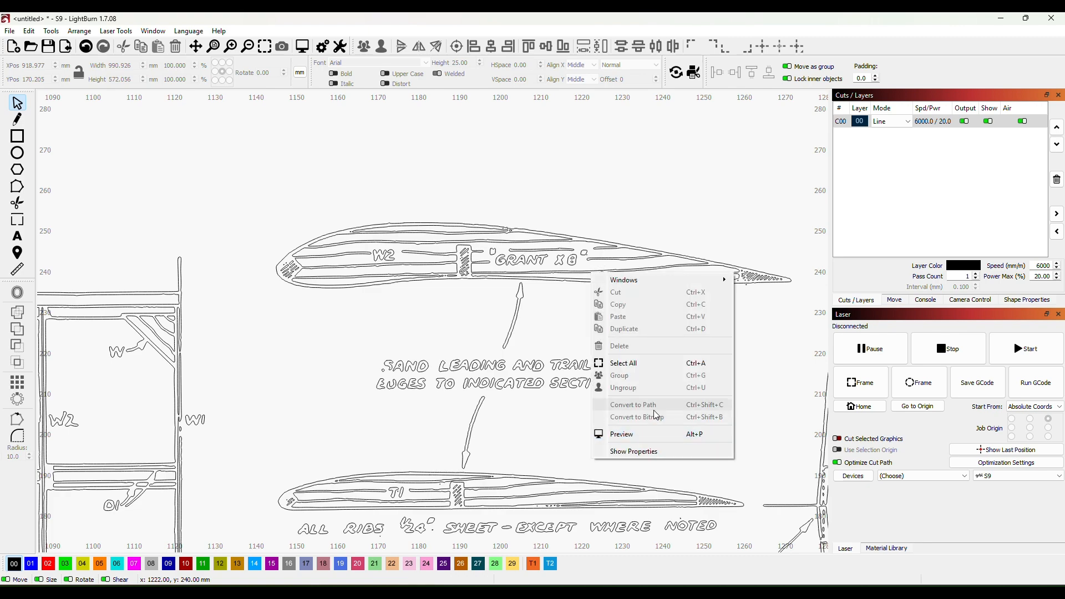
click(784, 331)
scroll(771, 338, down, 6)
scroll(751, 352, down, 5)
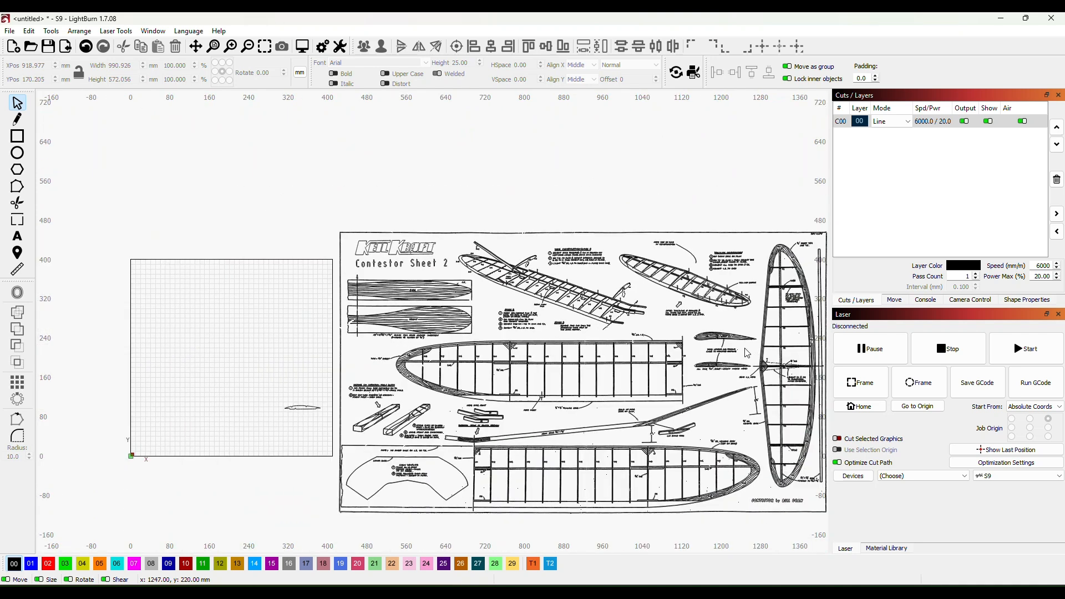
drag(641, 340, 600, 262)
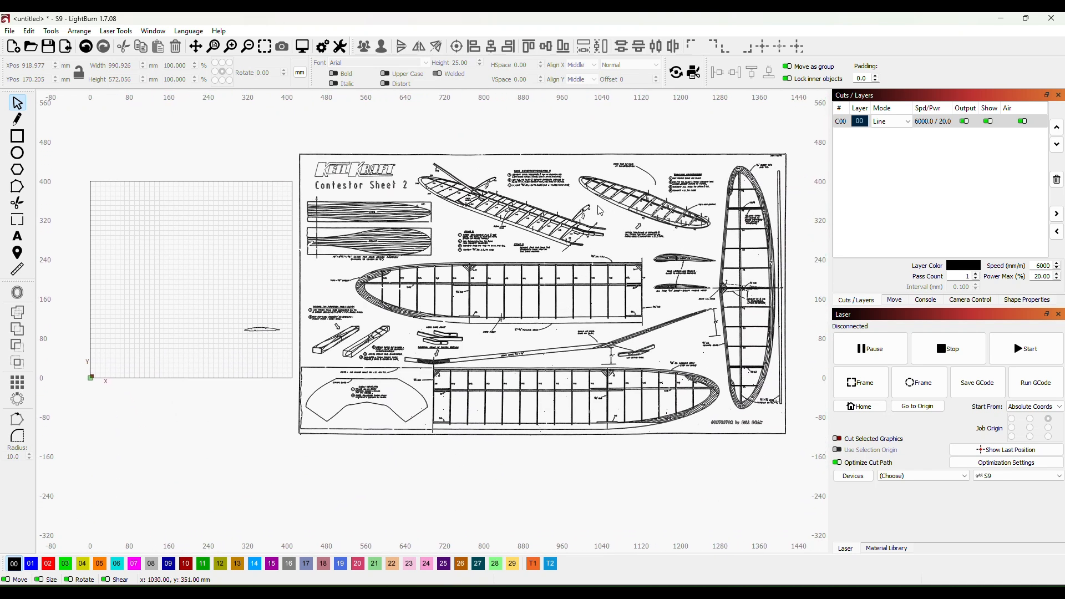
click(541, 154)
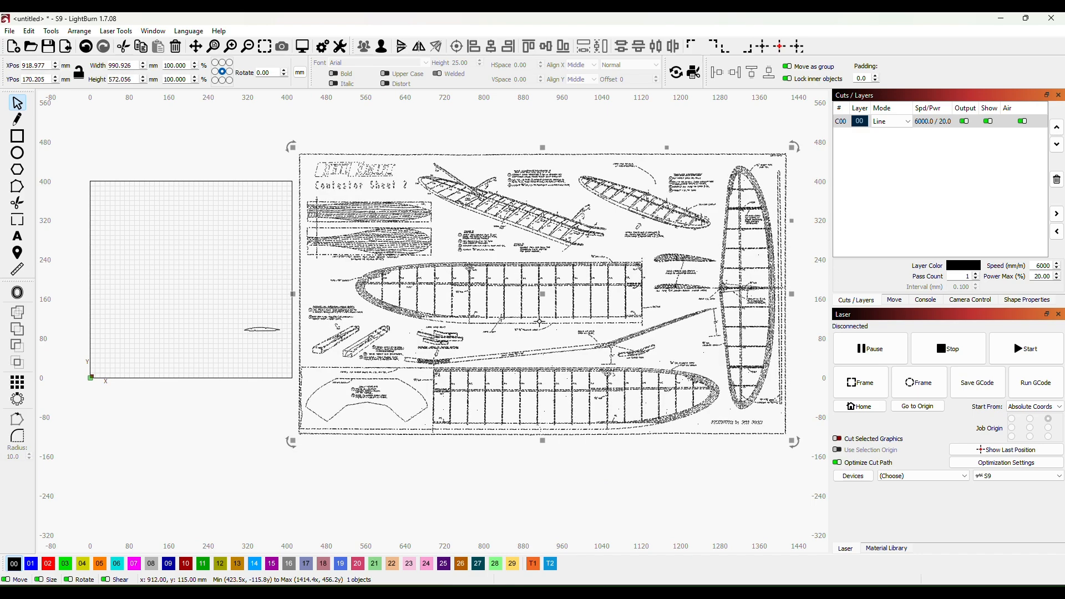
right_click(544, 317)
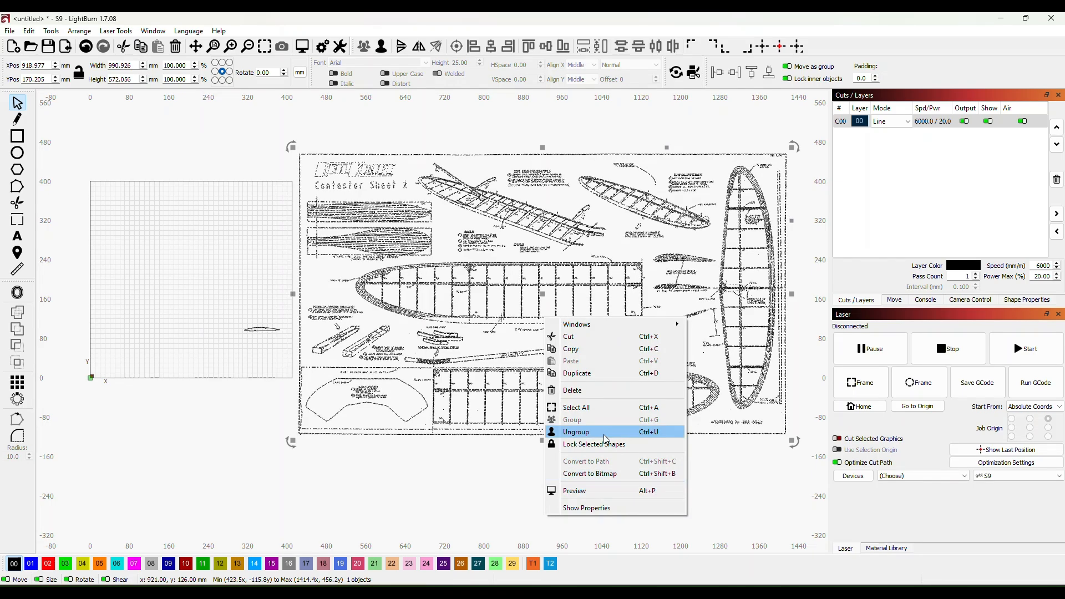
click(577, 432)
click(664, 478)
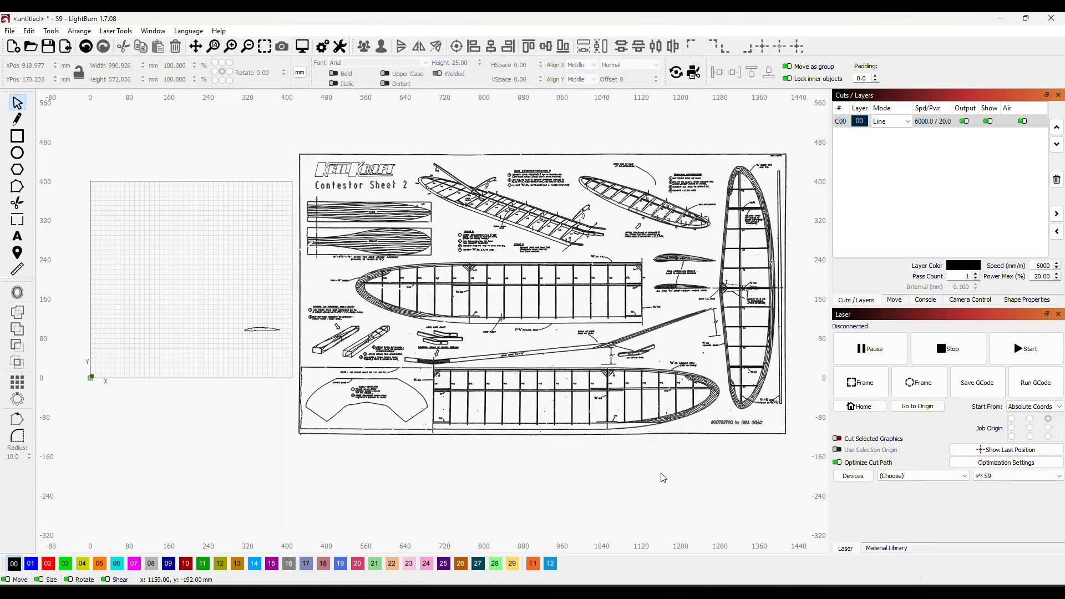
- Try moving the outer outline of the W2 rib clear above its wood-grain lines, and undo the move
scroll(644, 278, up, 2)
scroll(718, 291, up, 2)
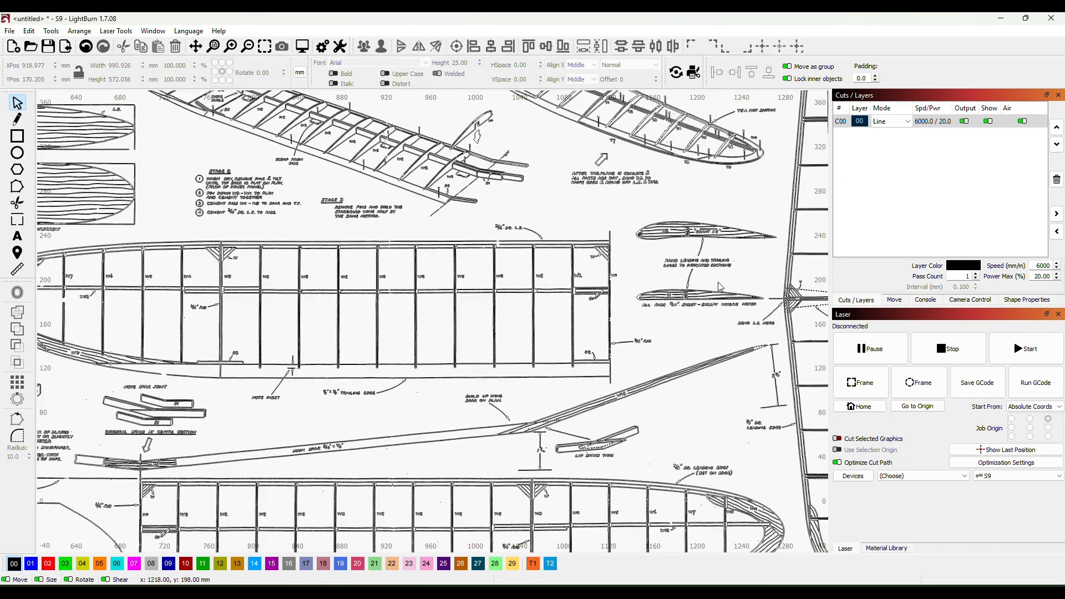
scroll(653, 316, up, 2)
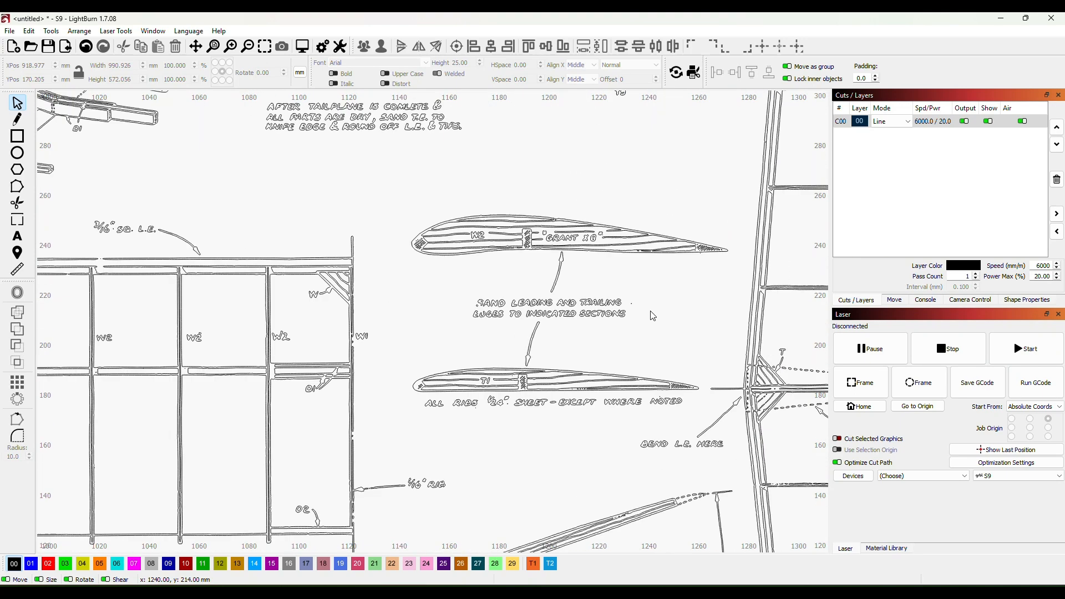
scroll(671, 341, up, 2)
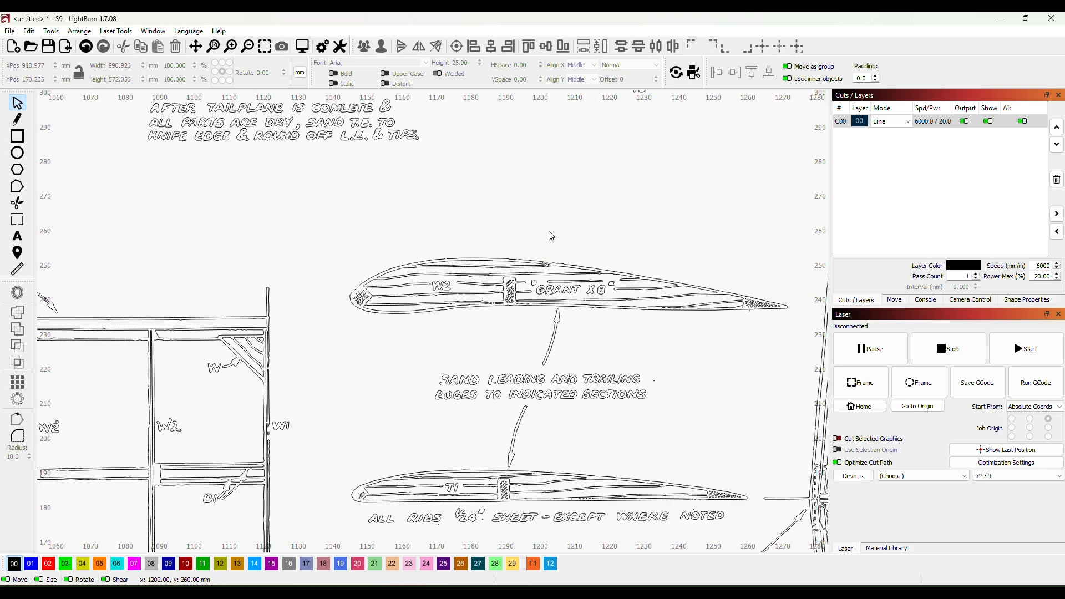
scroll(493, 257, up, 2)
scroll(614, 231, down, 1)
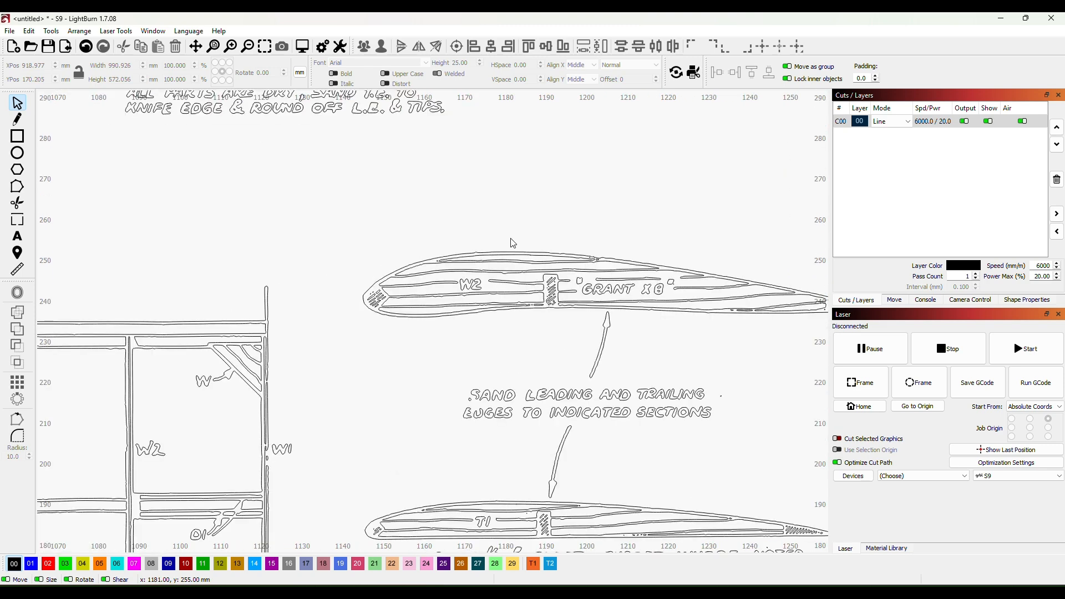
drag(593, 214, 498, 228)
scroll(476, 250, up, 1)
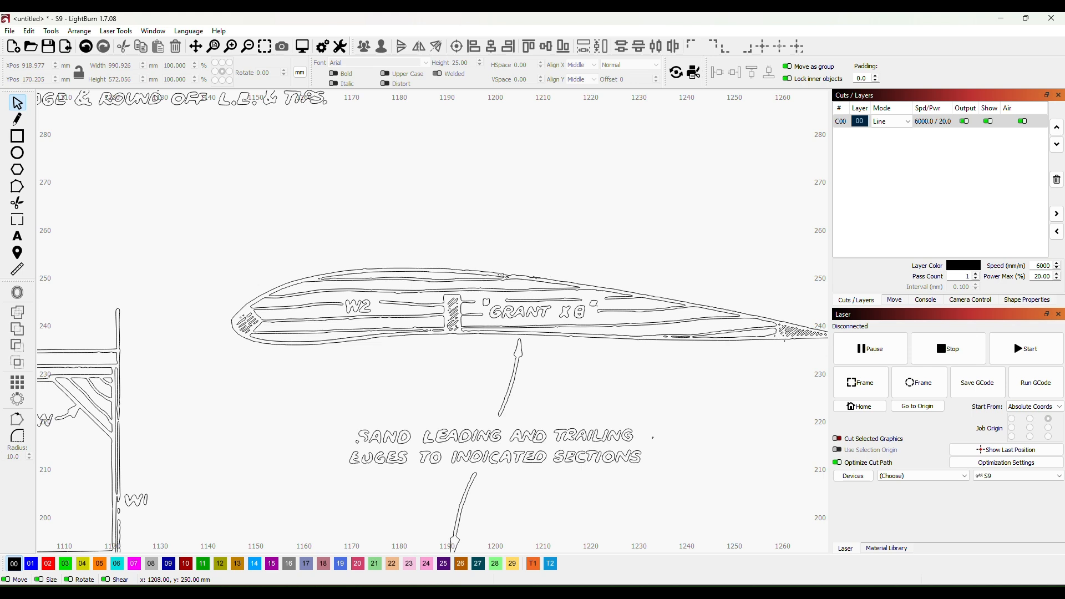
click(534, 278)
click(534, 277)
drag(534, 278, 498, 176)
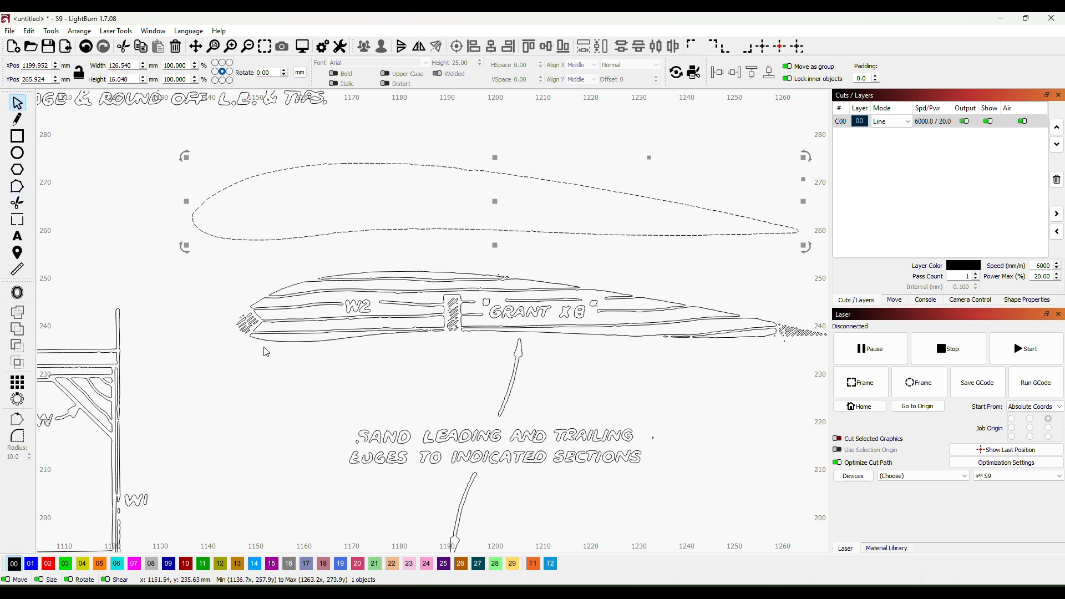
drag(266, 352, 266, 346)
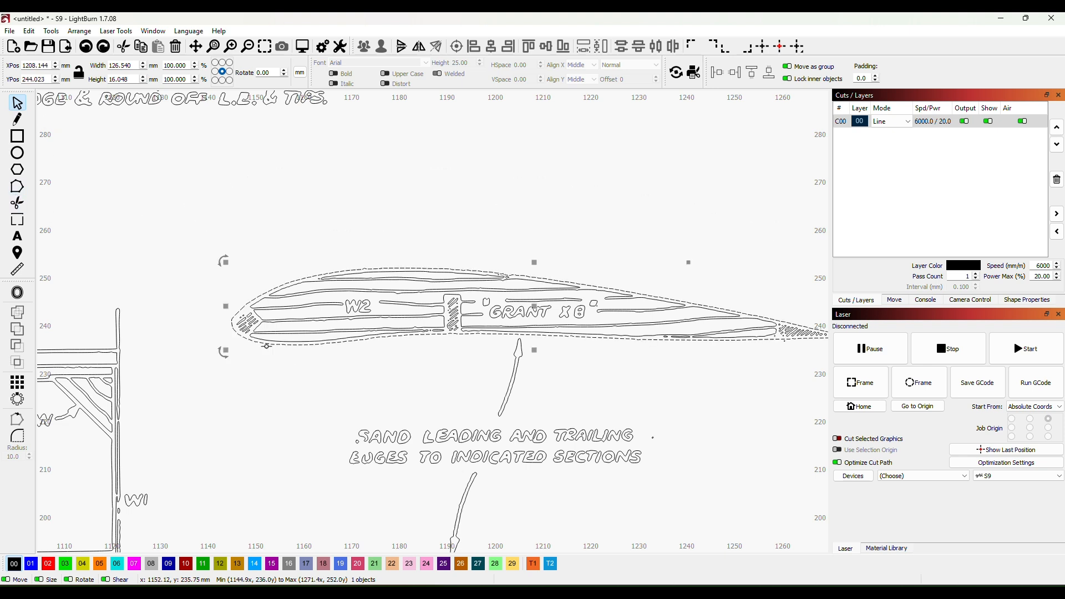
click(608, 384)
- Inspect the W2 rib, try moving its uppermost wood-grain outline out above the rib, and undo that move
scroll(567, 393, up, 2)
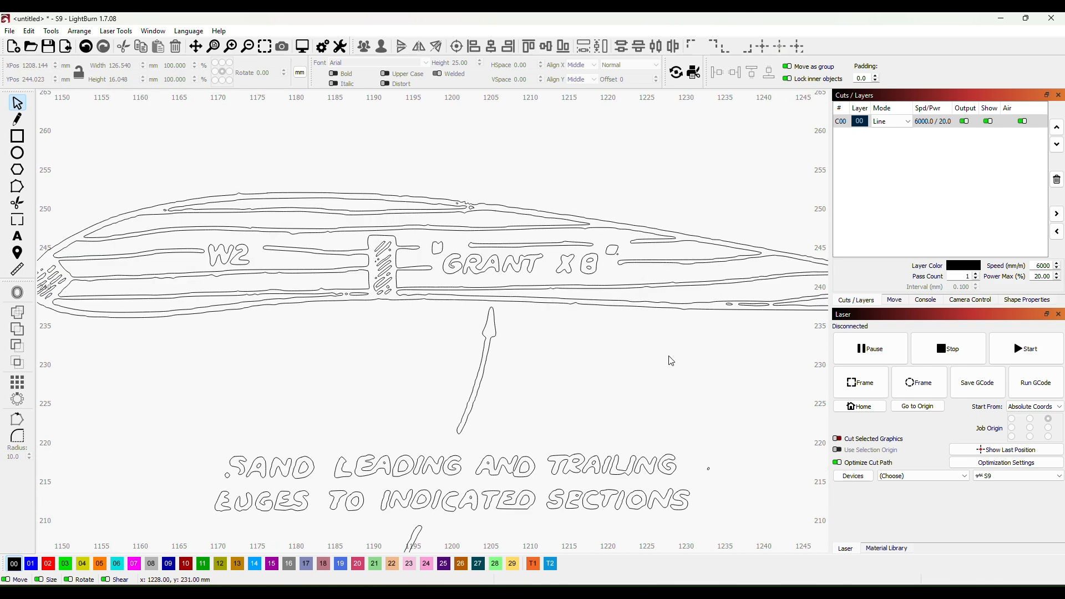
scroll(550, 358, down, 1)
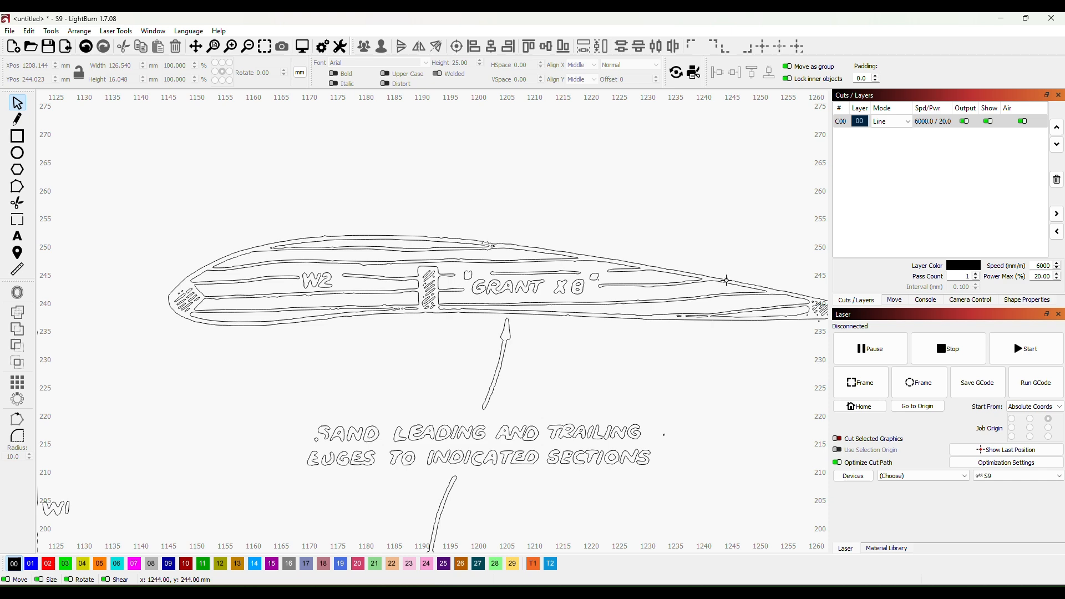
scroll(419, 341, up, 2)
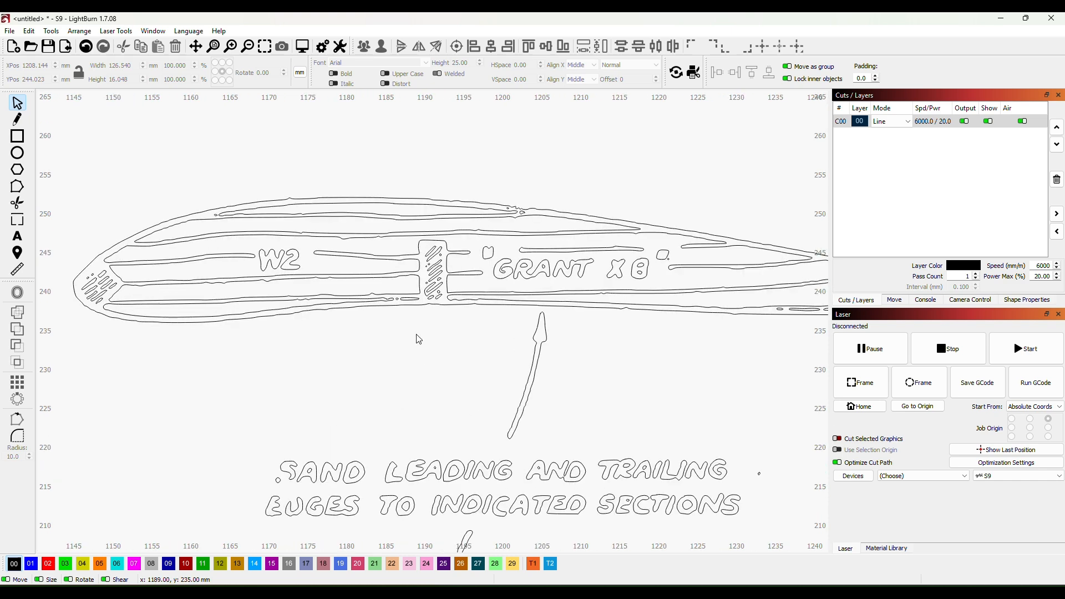
scroll(471, 351, down, 2)
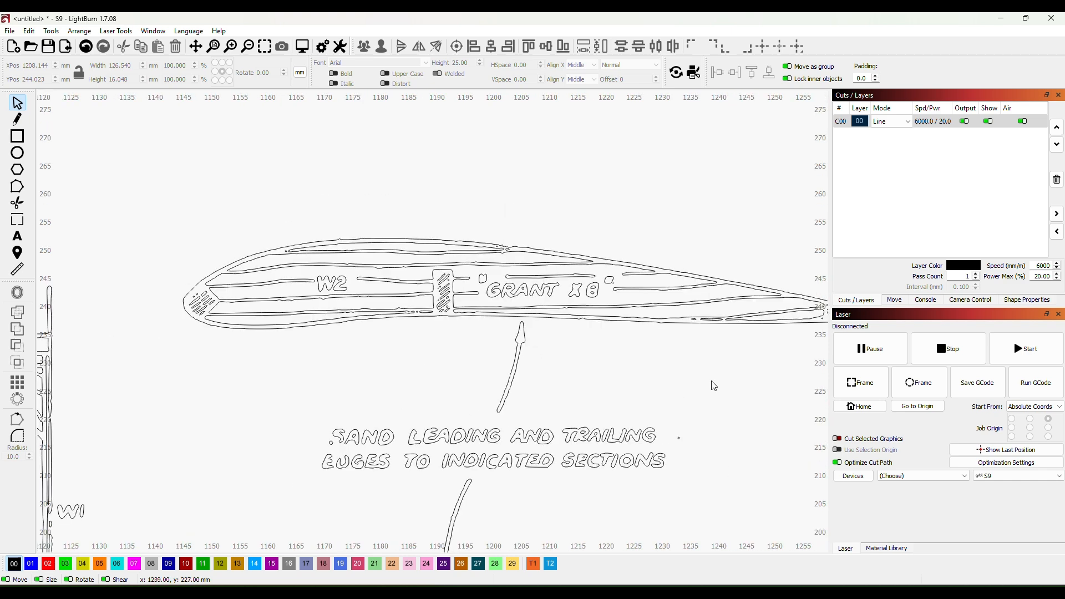
scroll(712, 382, down, 2)
drag(705, 367, 621, 366)
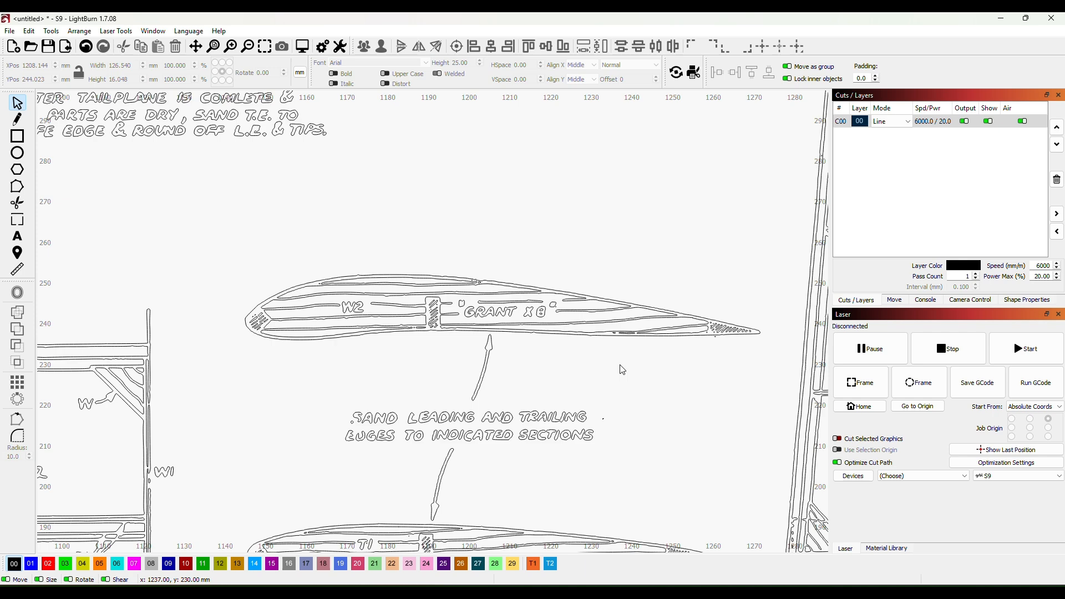
scroll(342, 379, up, 2)
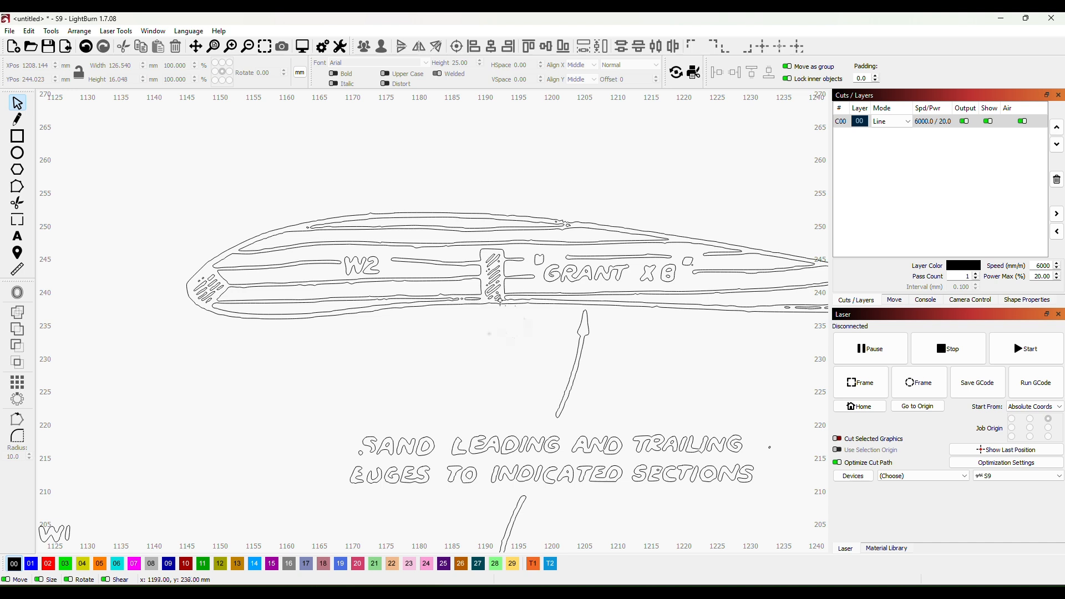
click(361, 220)
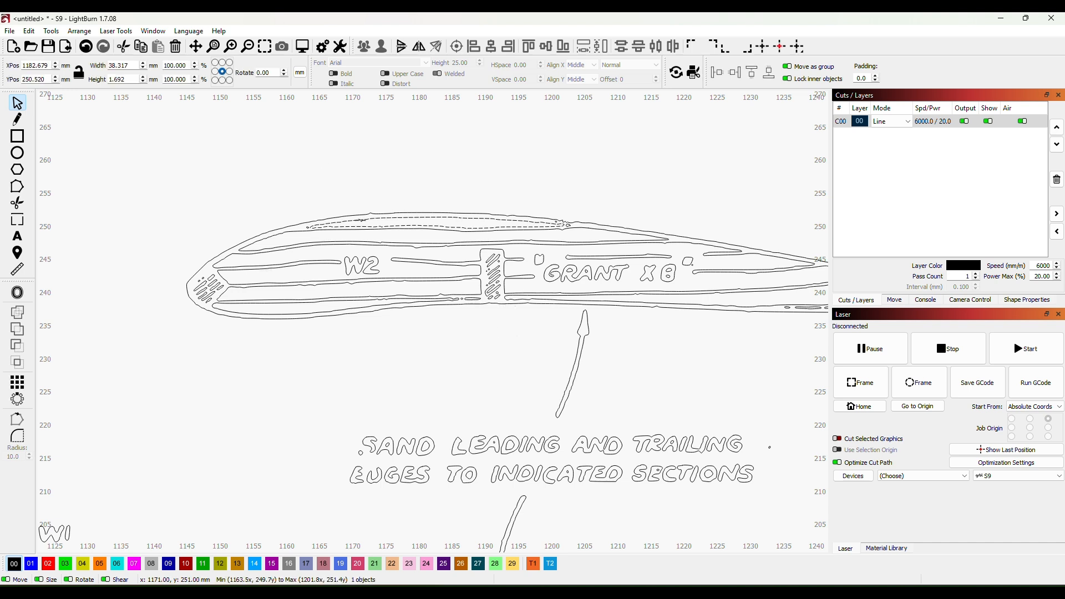
drag(362, 221, 202, 153)
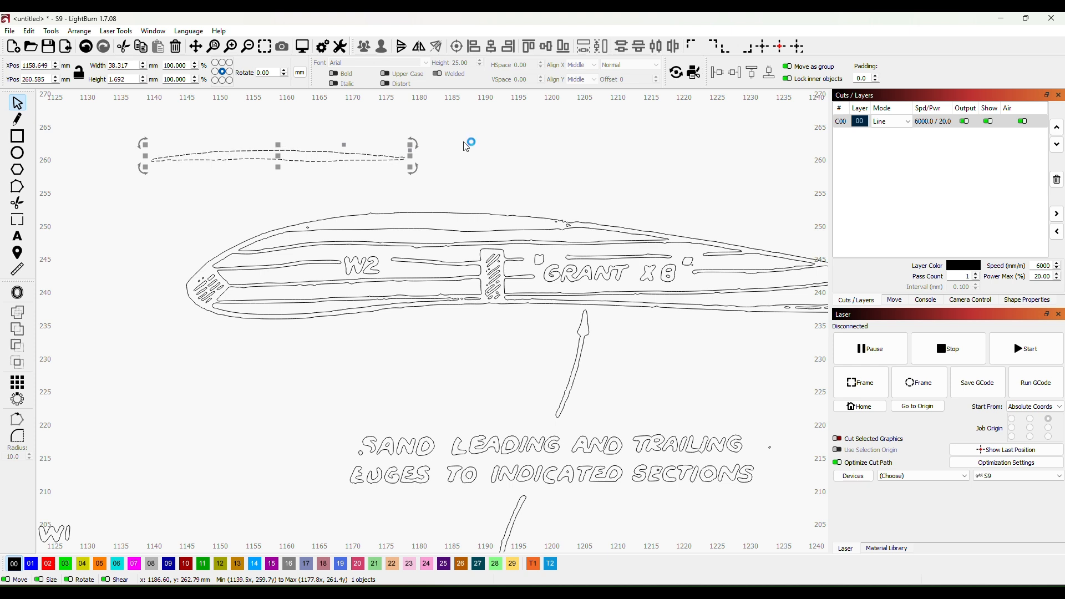
key(ctrl+z)
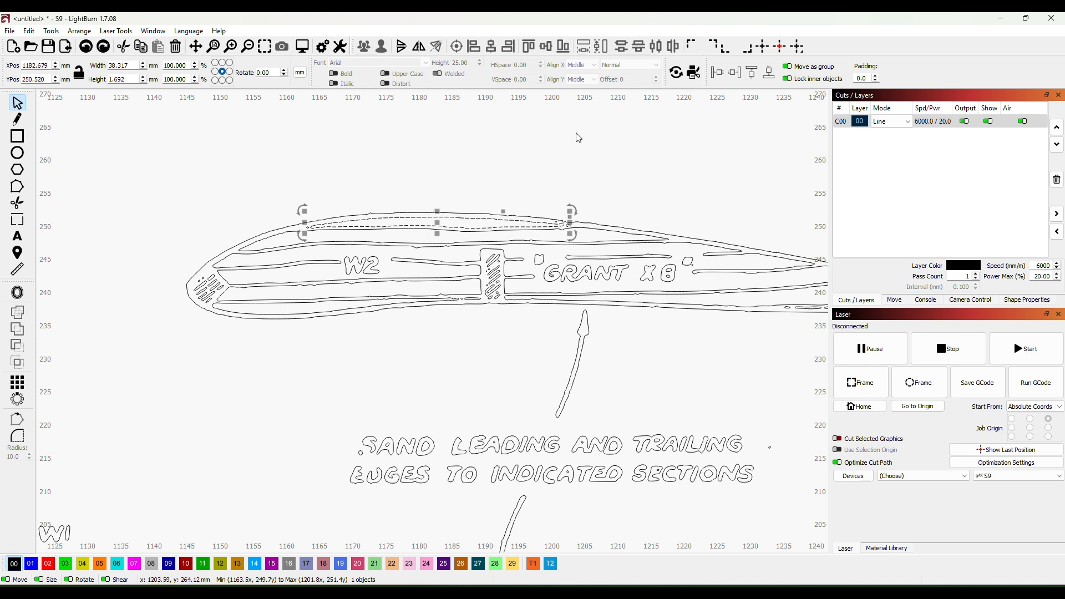
click(535, 327)
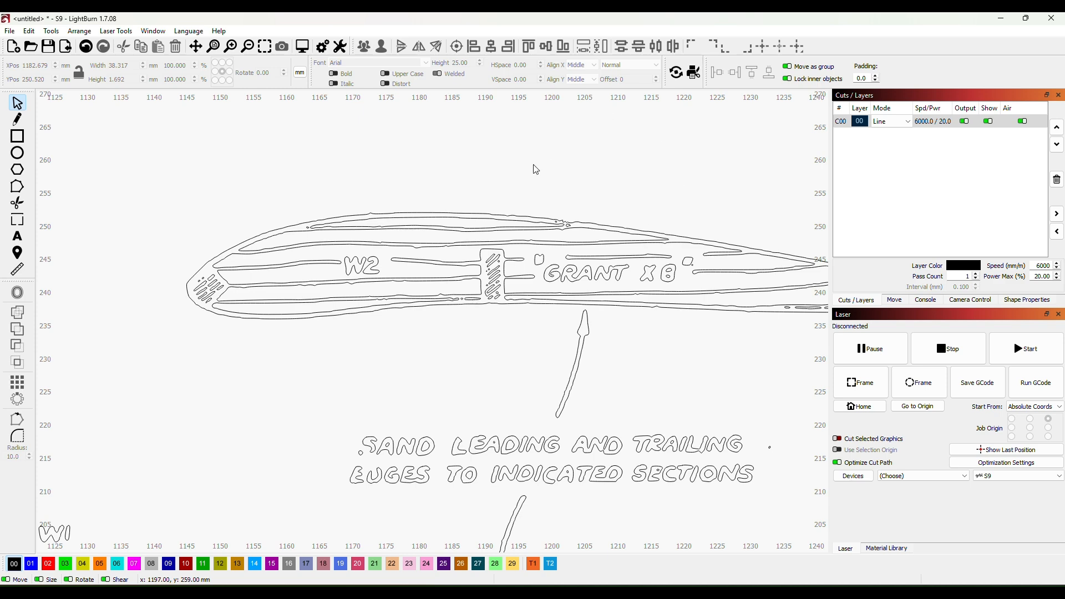
- Select the outer outline of the W2 rib and start editing its nodes
scroll(535, 166, up, 2)
scroll(598, 177, down, 2)
scroll(597, 175, down, 1)
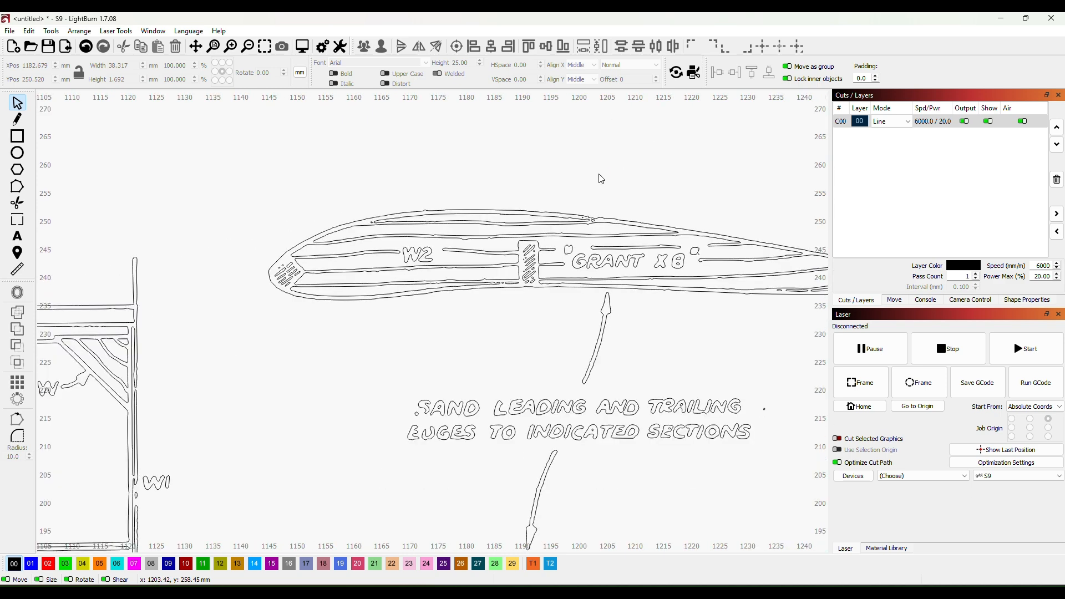
mouse_move(637, 169)
mouse_down()
mouse_move(563, 180)
mouse_move(576, 191)
mouse_up()
scroll(535, 183, down, 1)
scroll(555, 189, down, 1)
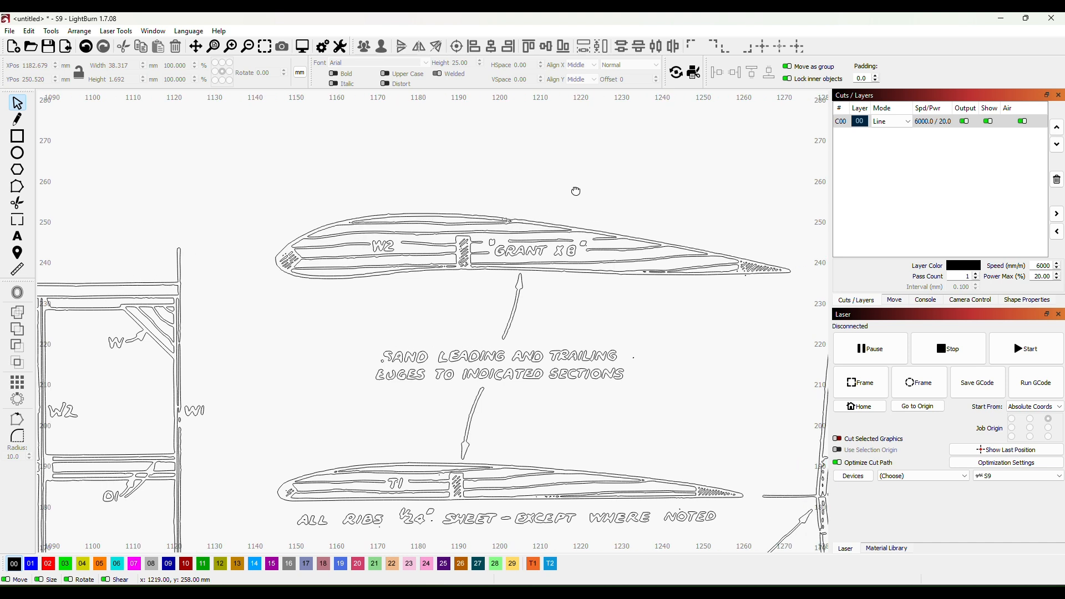
click(480, 269)
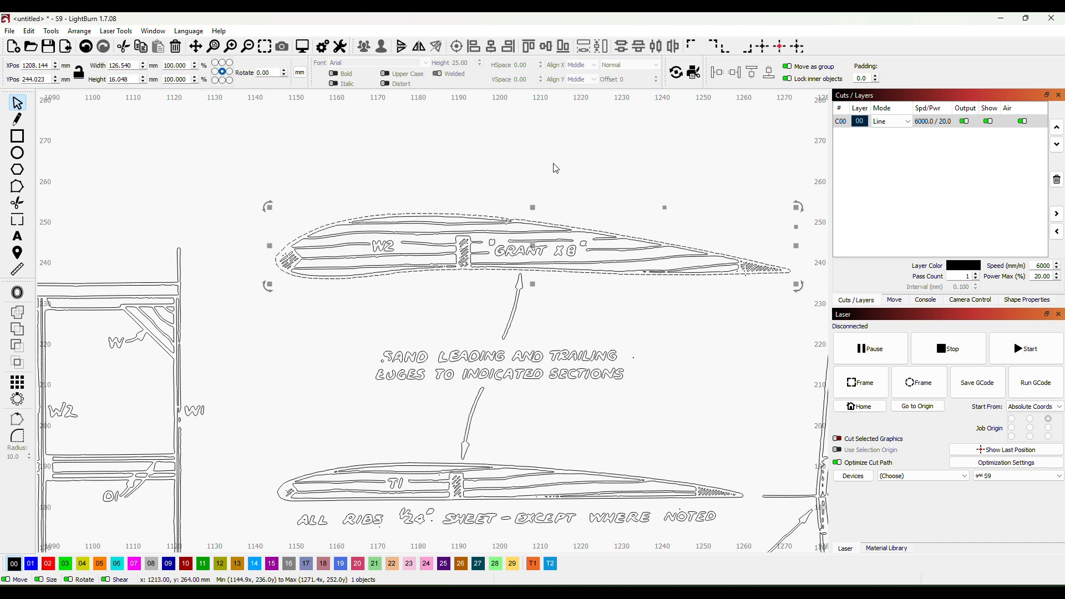
click(17, 187)
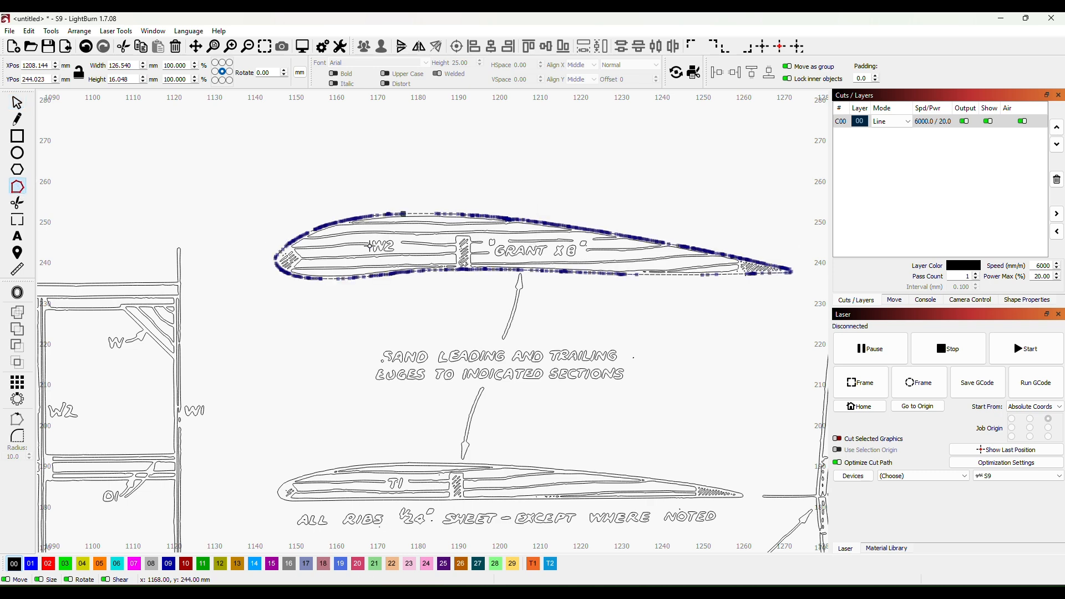
- Reshape the nodes on the W2 outline's lower edge into a rectangular notch around the hatched spar, deleting the surplus node or line
scroll(481, 288, up, 2)
scroll(495, 288, up, 3)
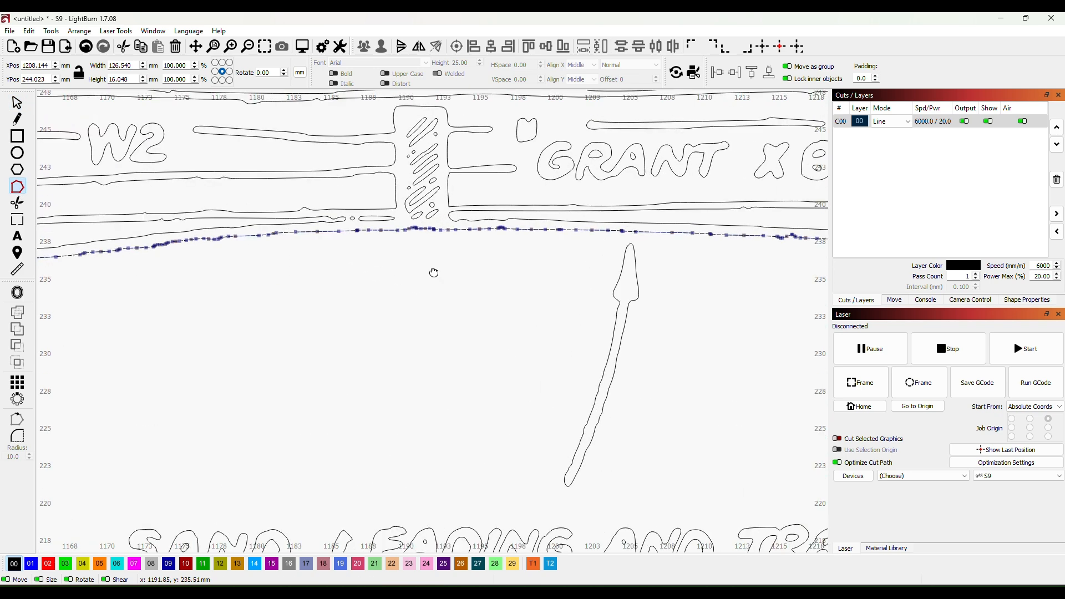
scroll(507, 364, down, 4)
scroll(503, 291, up, 6)
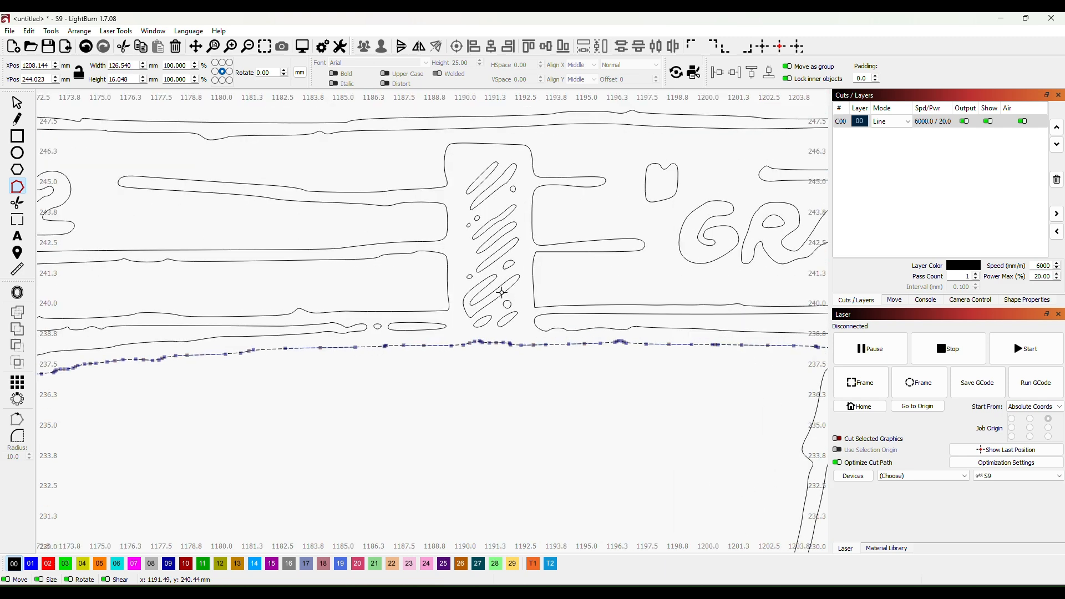
scroll(502, 293, up, 1)
drag(494, 351, 533, 120)
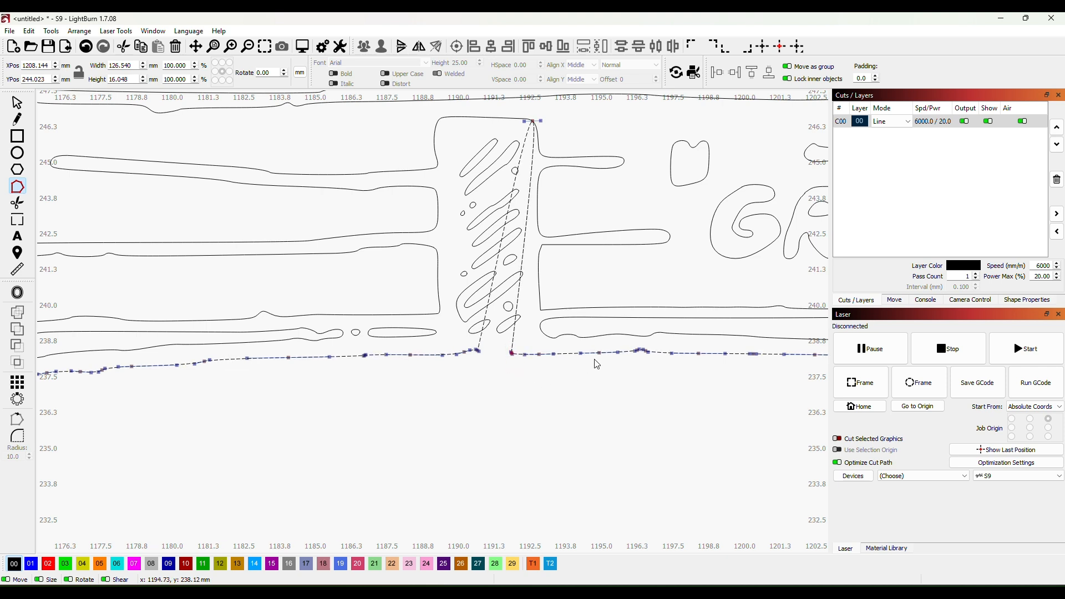
key(Delete)
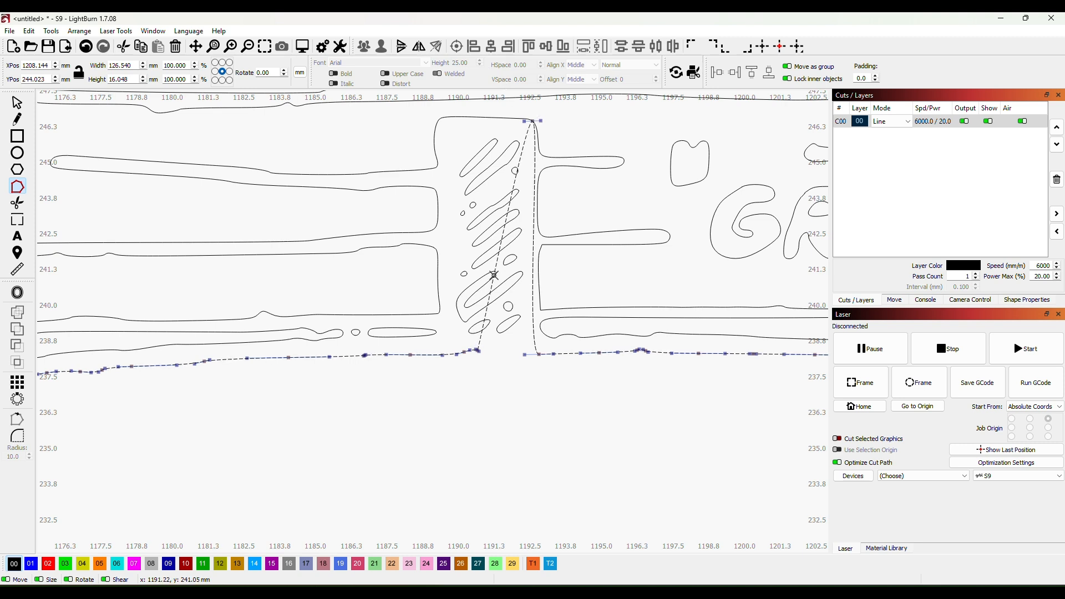
drag(478, 350, 438, 120)
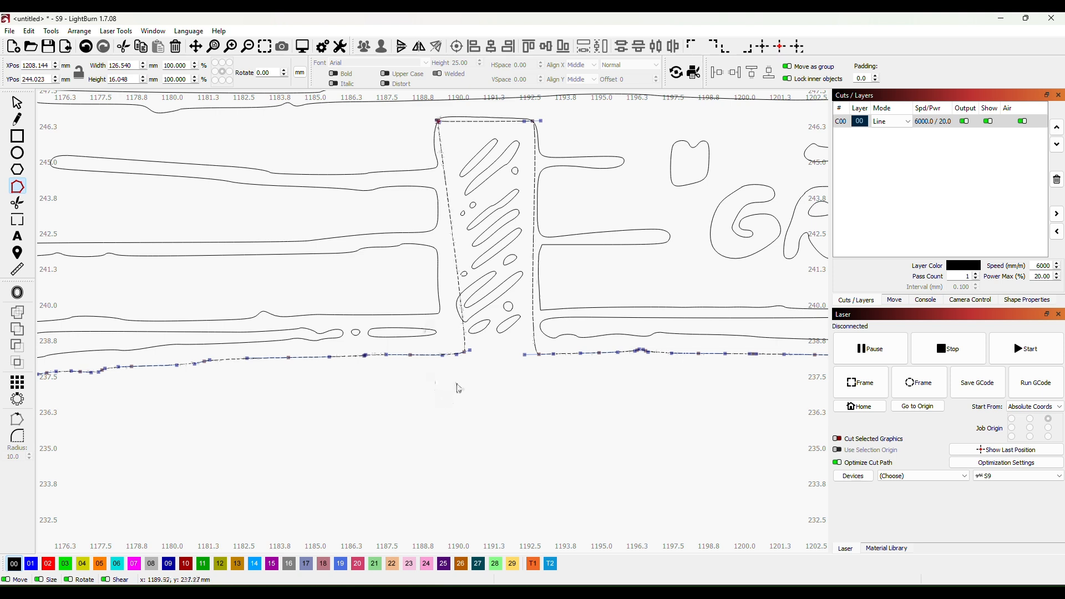
click(442, 356)
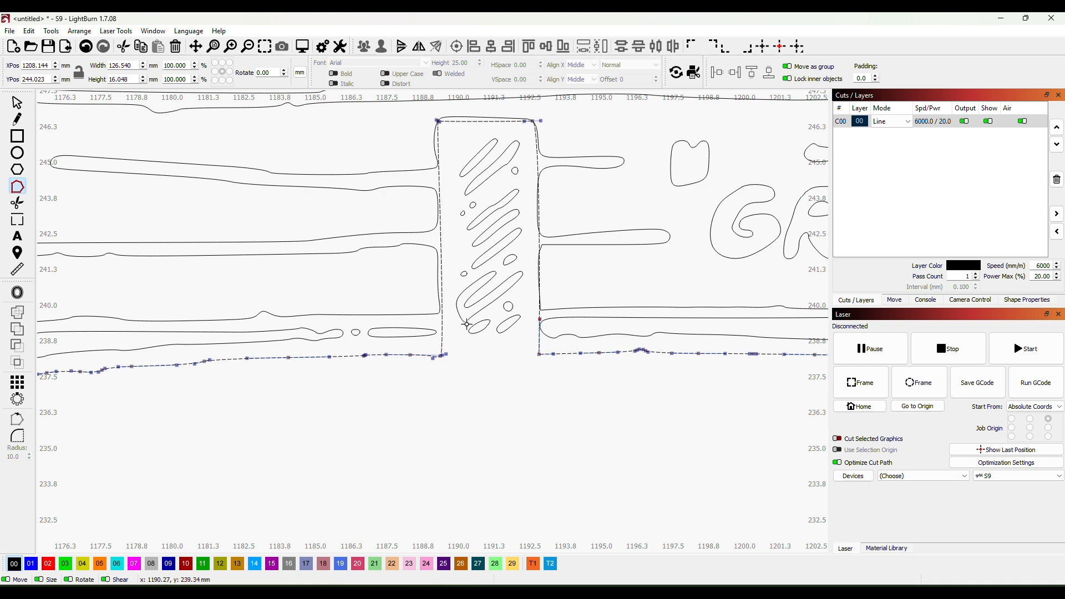
drag(452, 333, 447, 328)
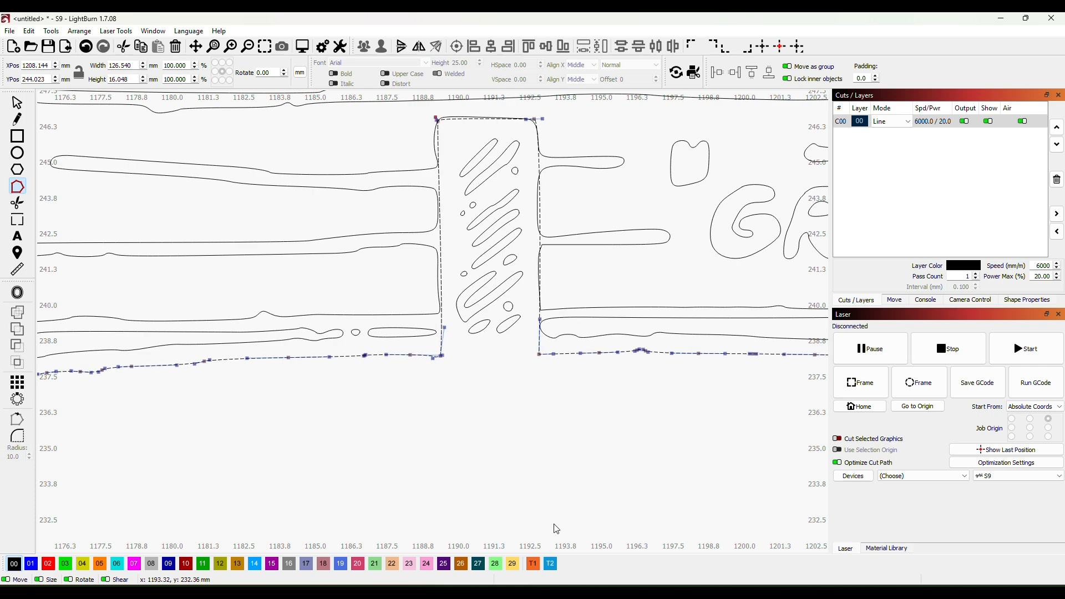
- Try moving the notched W2 outline clear above its wood-grain lines, undo the move, and clear the selection
scroll(507, 432, down, 6)
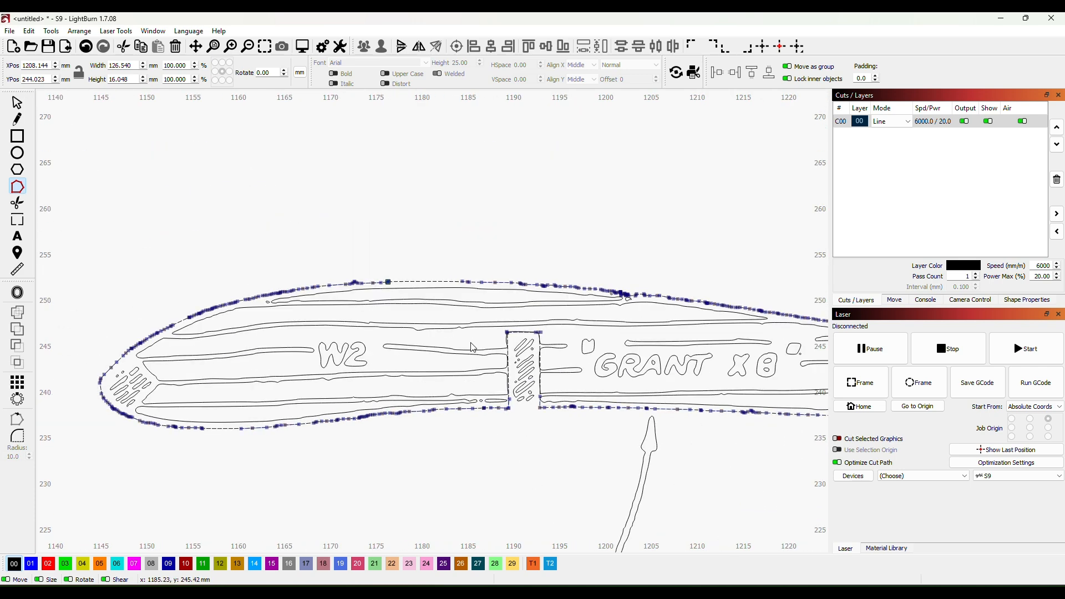
click(17, 103)
scroll(552, 442, down, 4)
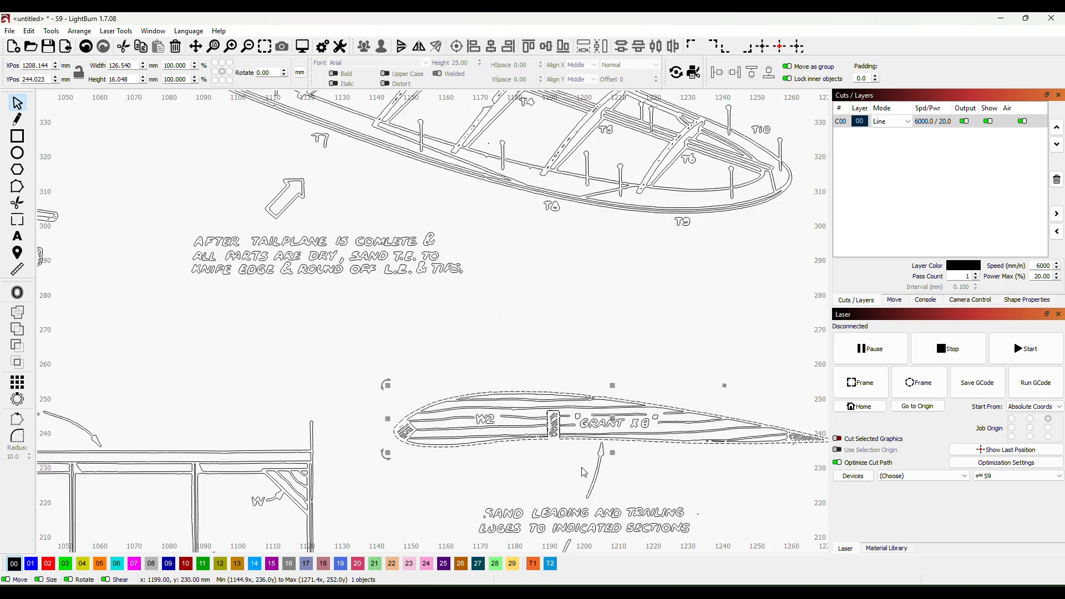
drag(584, 473, 458, 456)
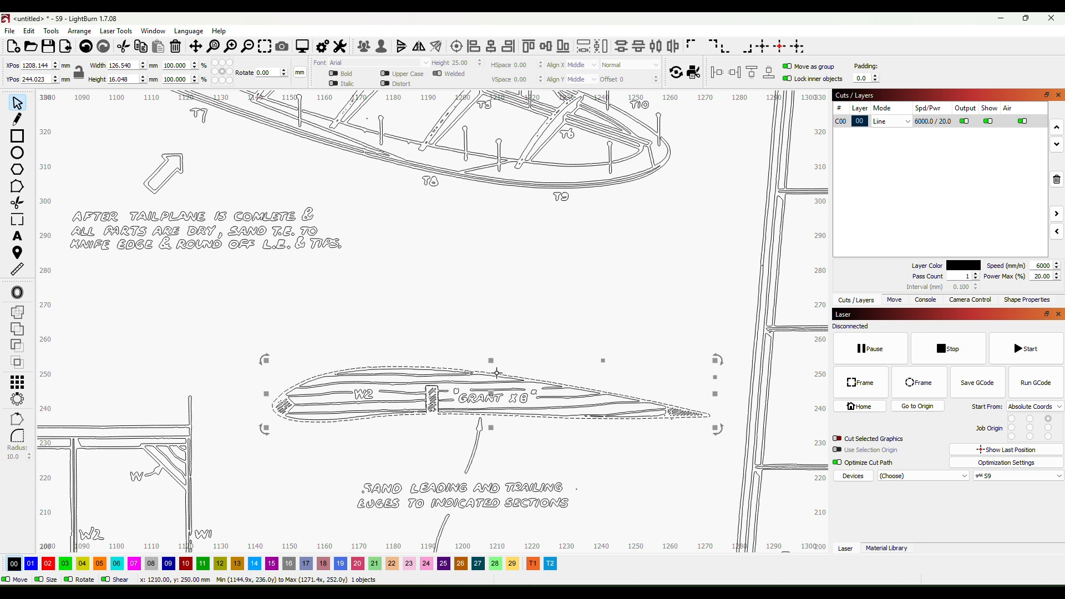
drag(498, 377, 518, 274)
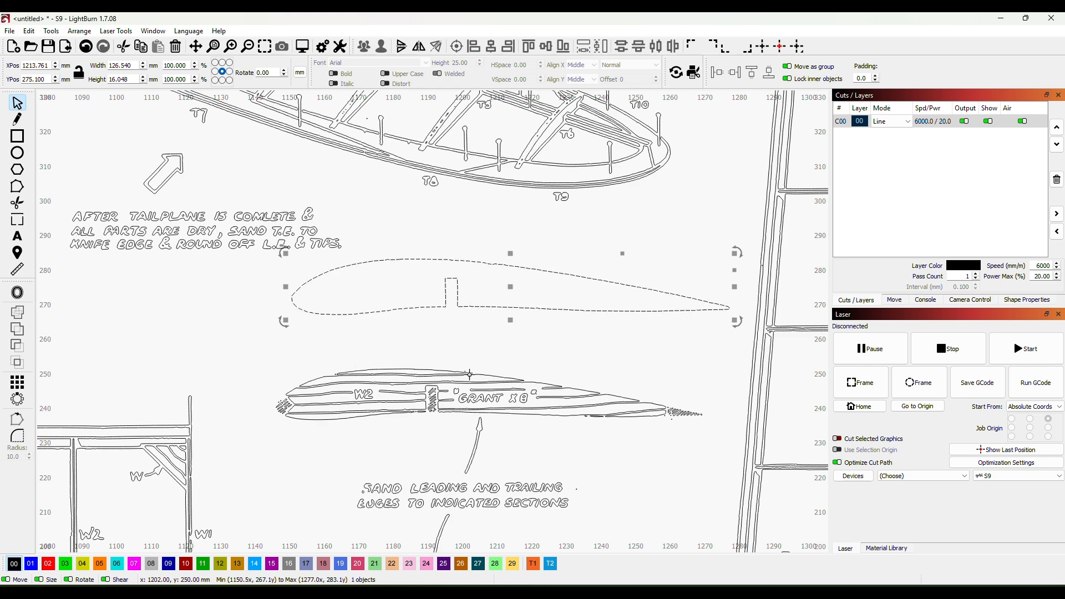
scroll(482, 349, down, 2)
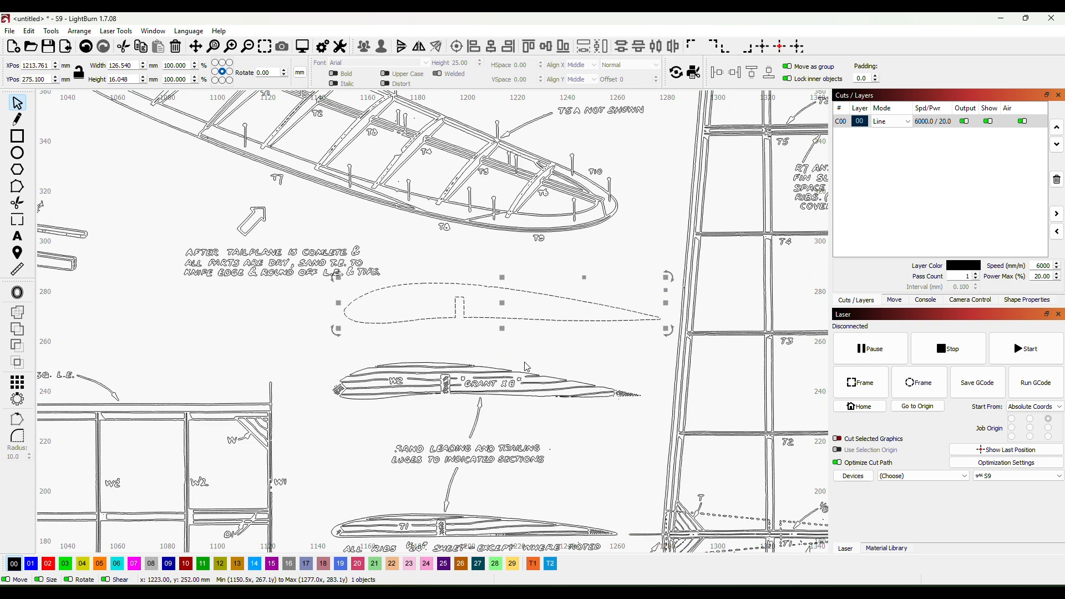
scroll(530, 365, up, 3)
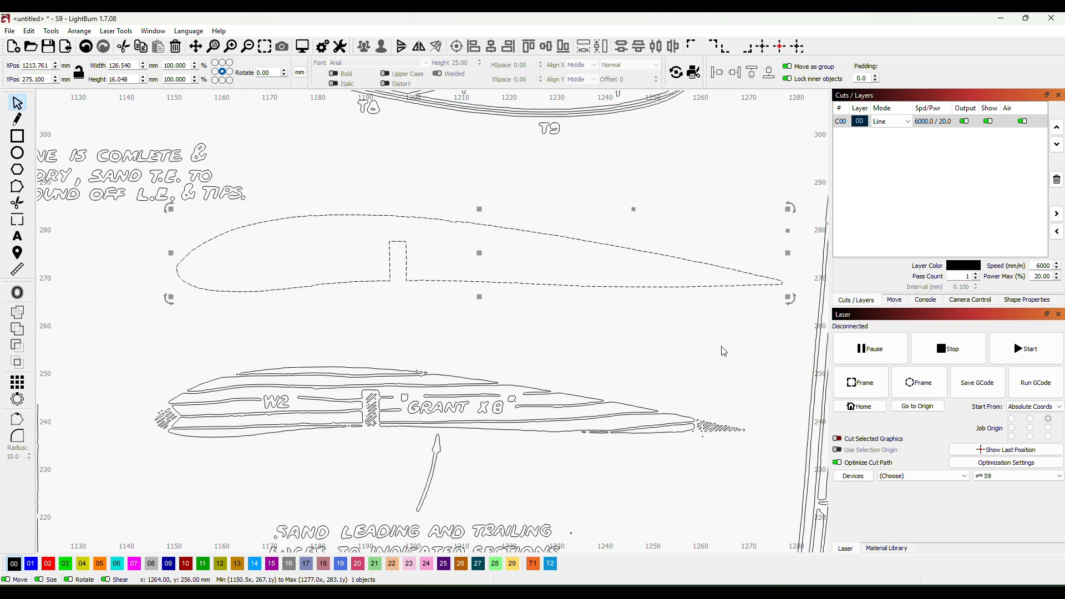
key(ctrl+z)
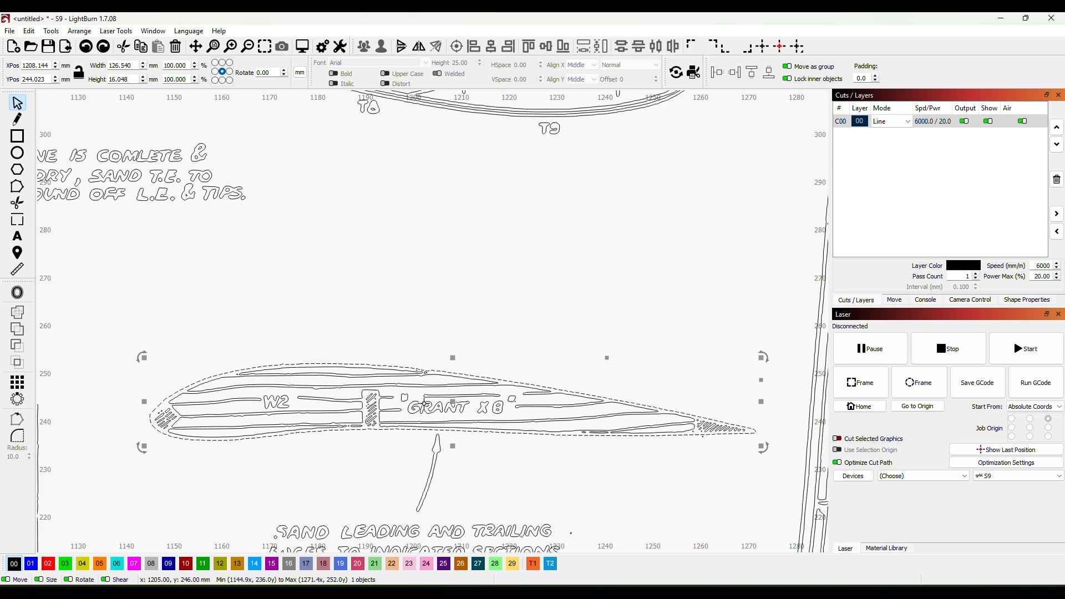
click(304, 508)
scroll(366, 491, up, 2)
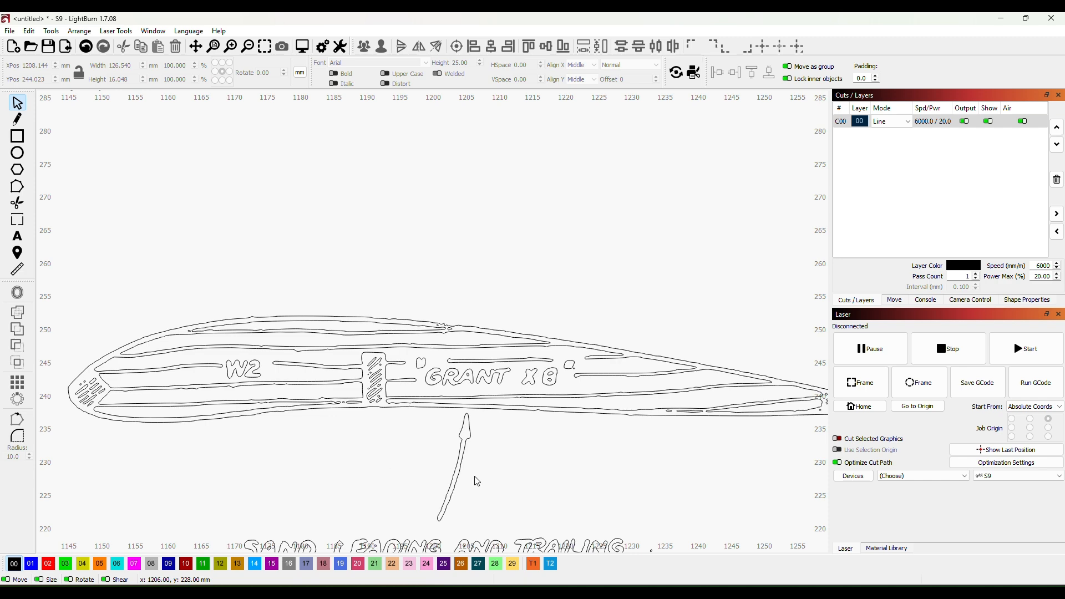
scroll(552, 470, down, 2)
drag(560, 473, 512, 386)
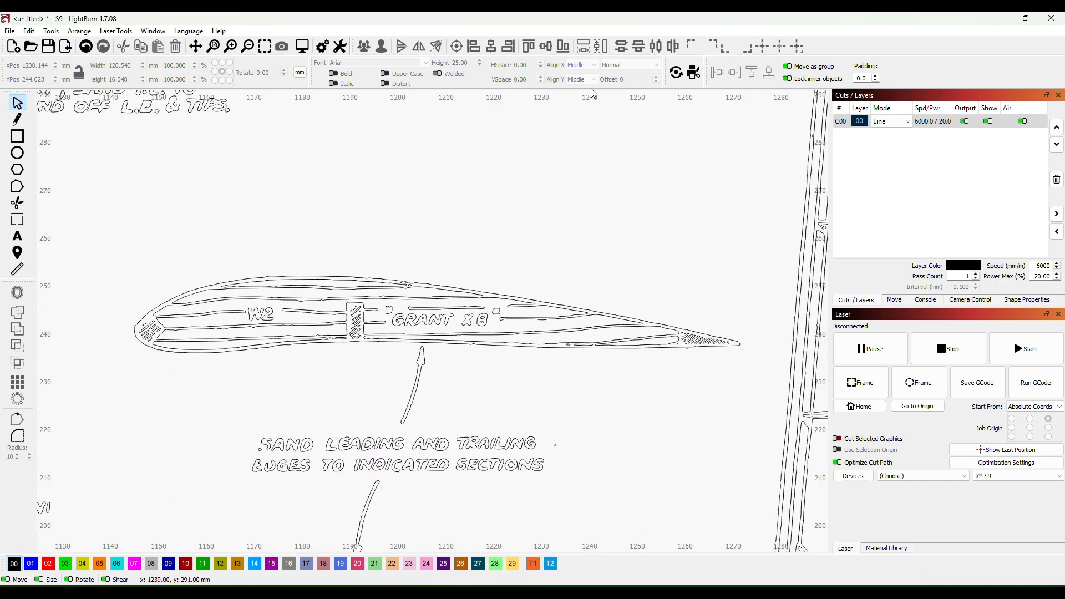
- Draw a line on red layer 02 along the W2 rib's upper edge, from the leading-edge hatching to the trailing-edge hatching
click(19, 121)
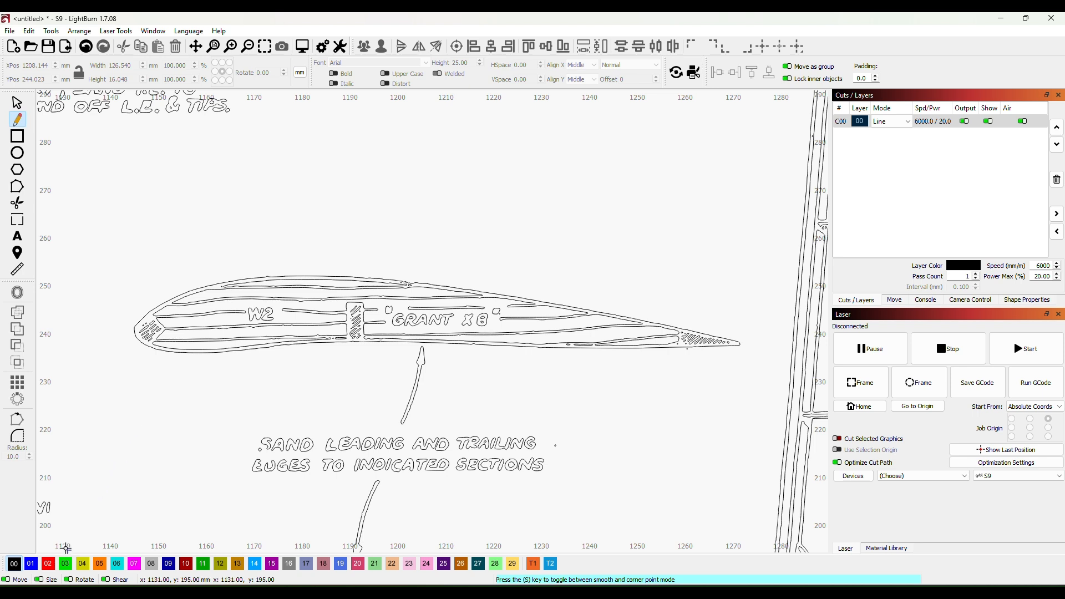
click(49, 565)
click(11, 562)
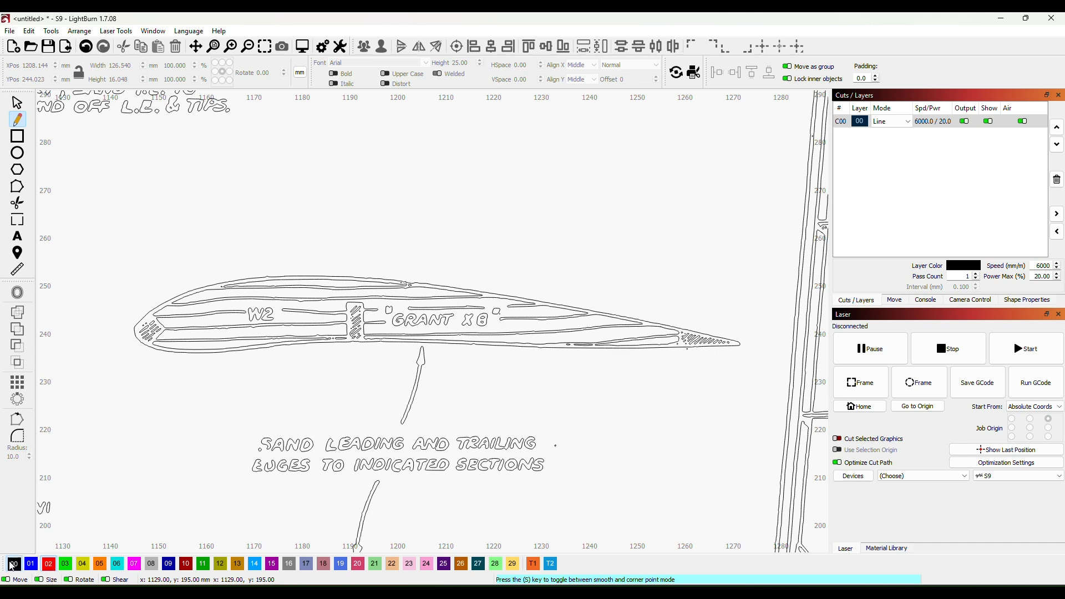
click(49, 565)
click(148, 312)
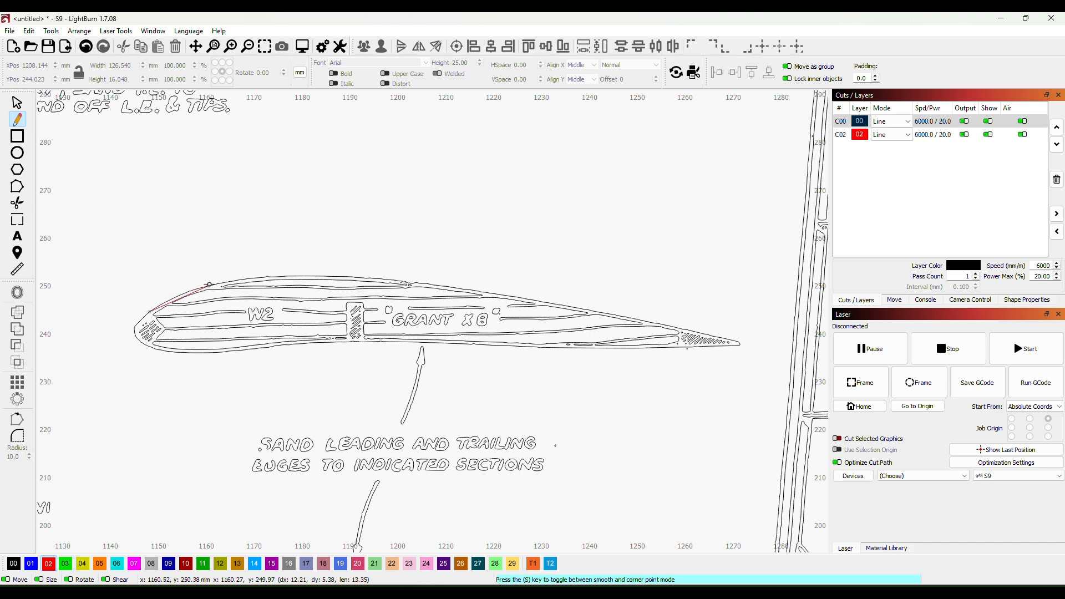
click(203, 287)
click(255, 277)
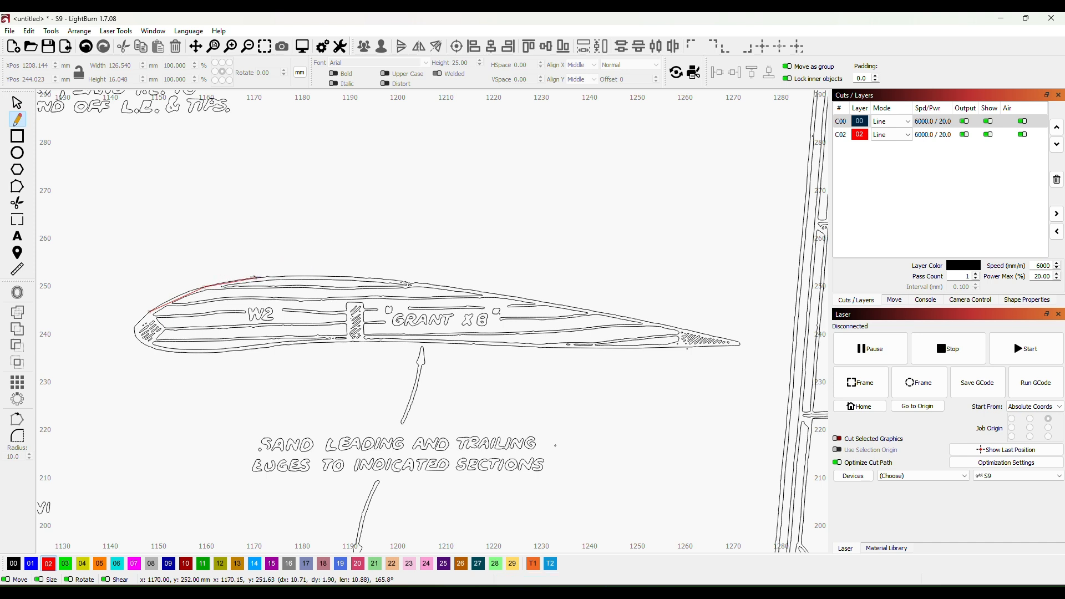
click(330, 277)
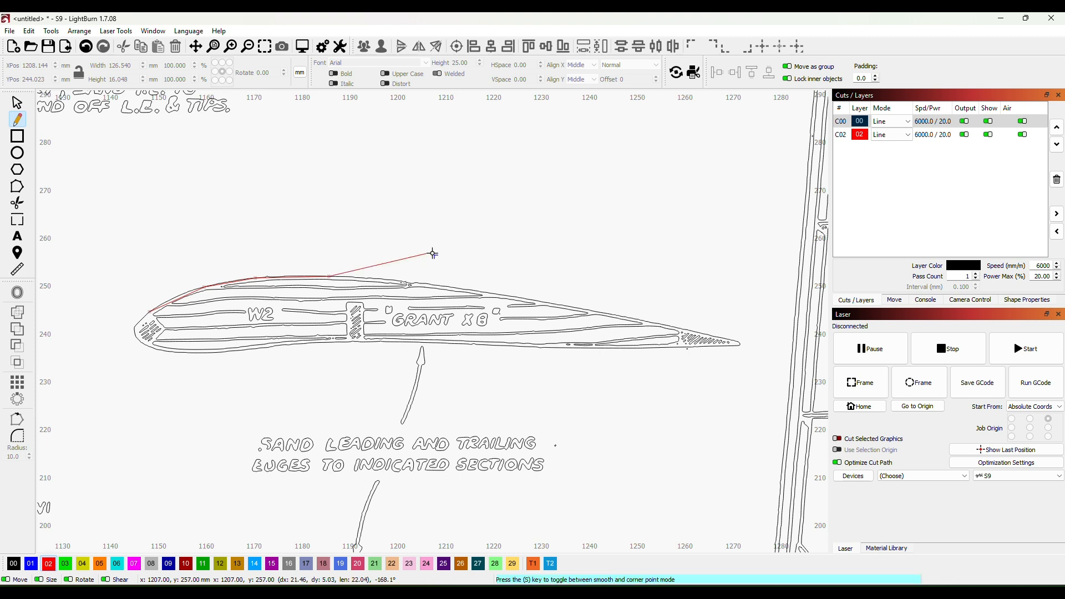
click(427, 284)
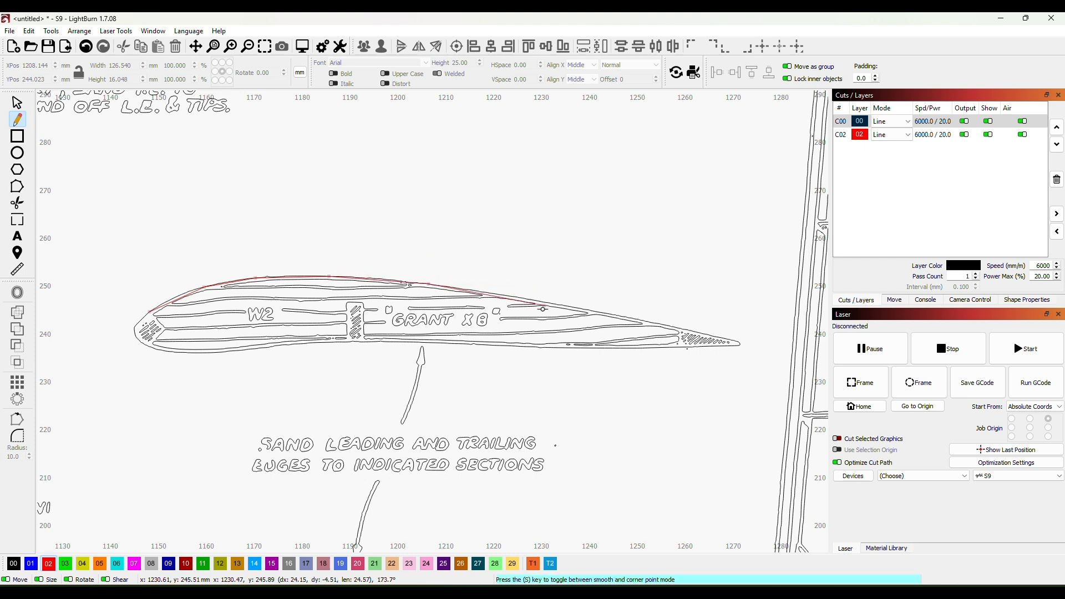
click(544, 302)
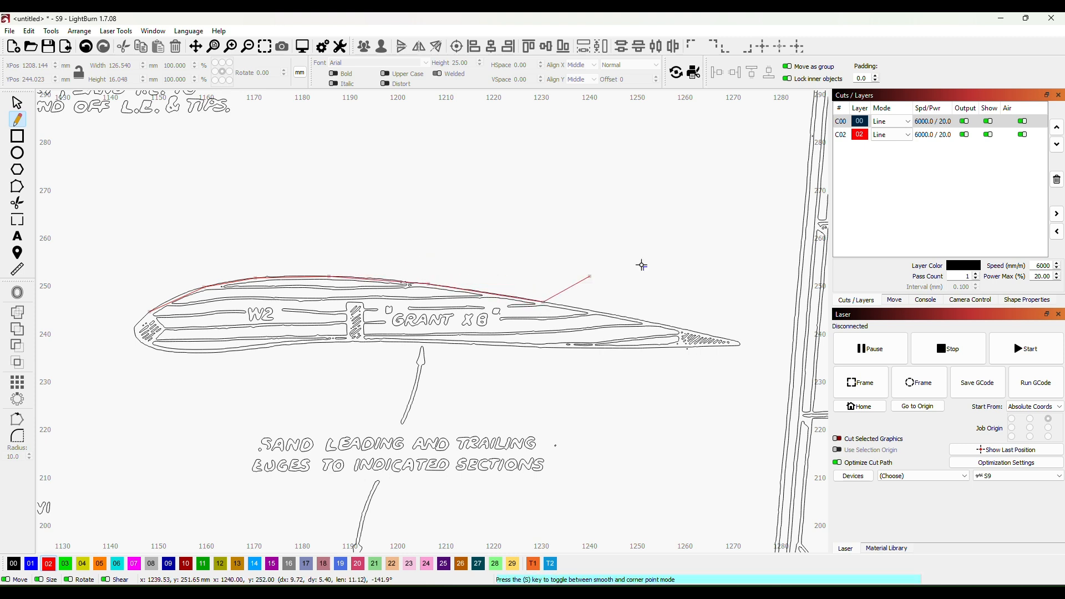
click(678, 330)
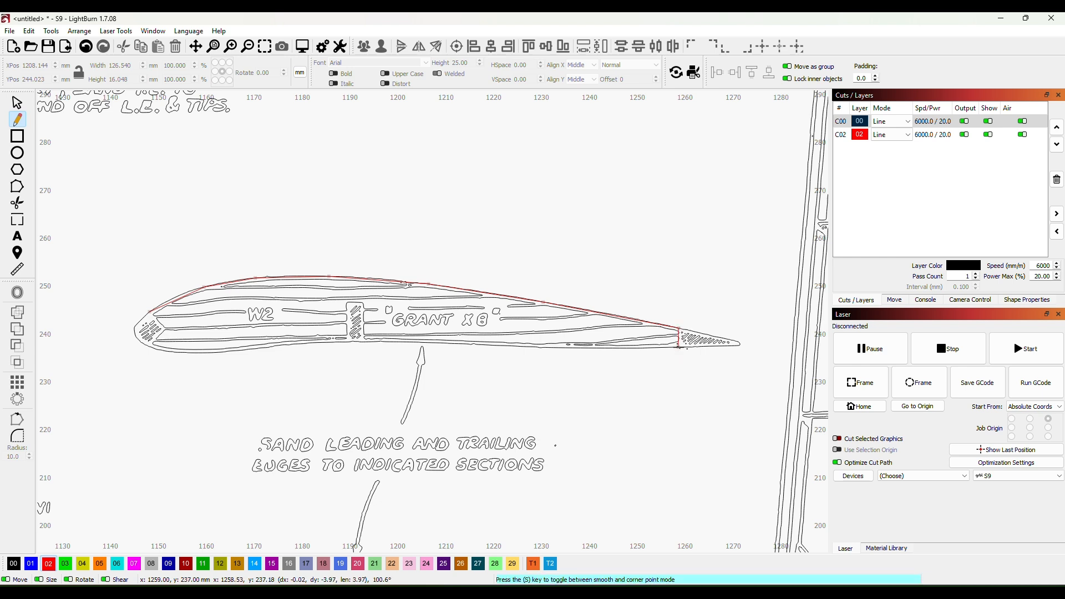
- Continue the red line down the trailing-edge joint, along the rib's lower edge and around the rectangular spar slot
click(678, 348)
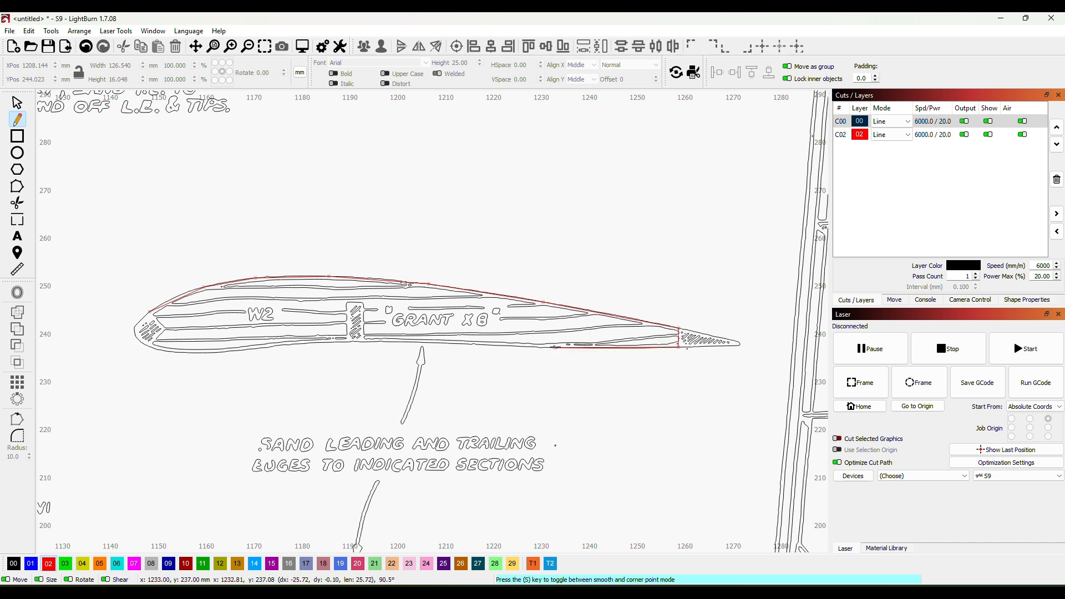
click(555, 348)
click(411, 340)
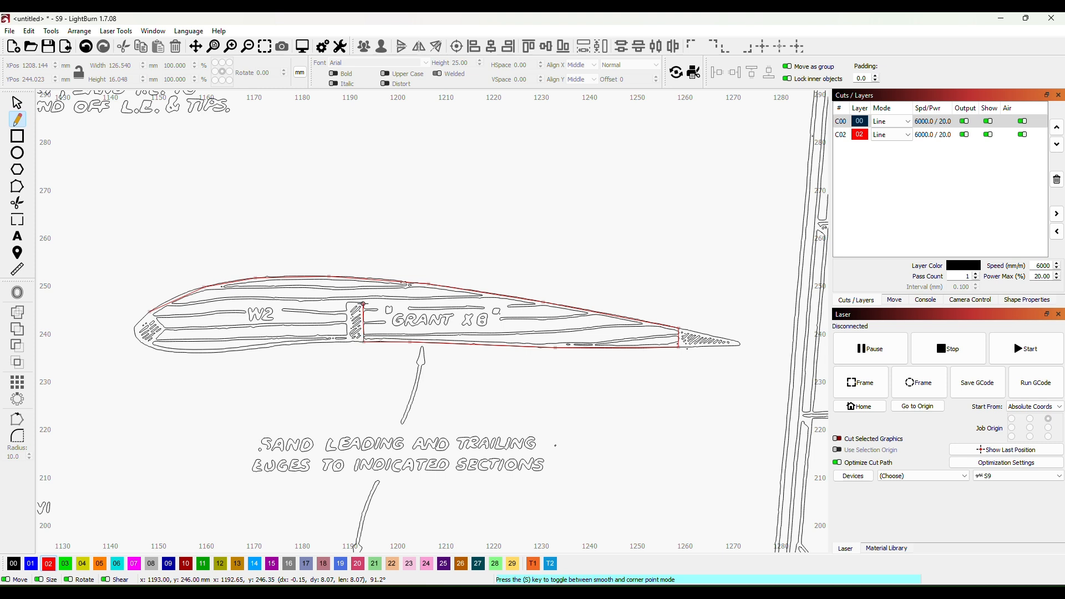
click(364, 304)
click(347, 303)
click(345, 343)
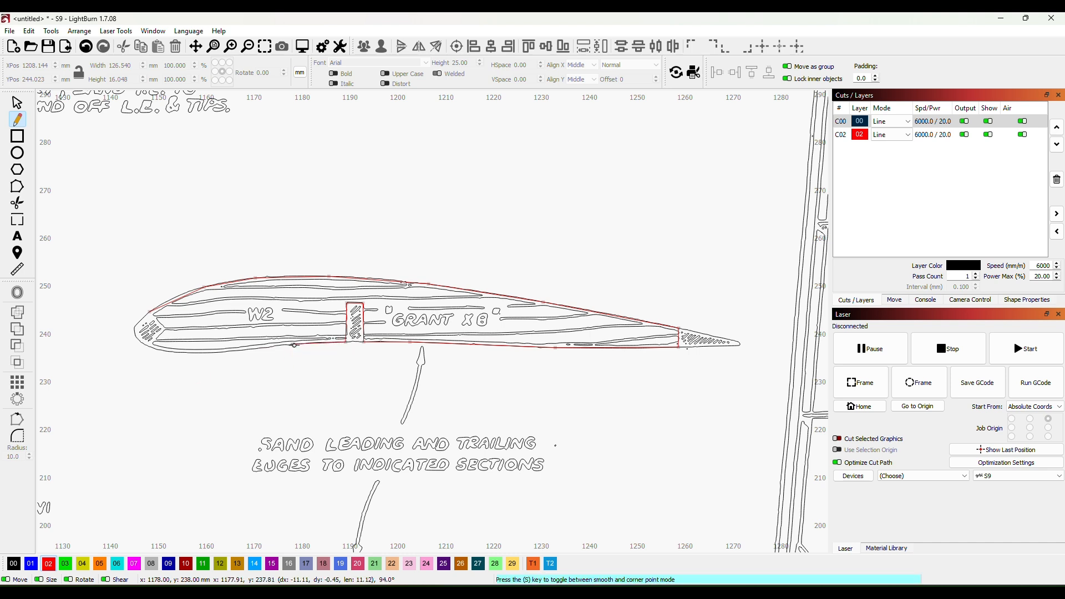
- Continue the red line along the rib's front lower edge and around the V-shaped leading-edge joint, closing it at its starting point
click(231, 351)
click(180, 353)
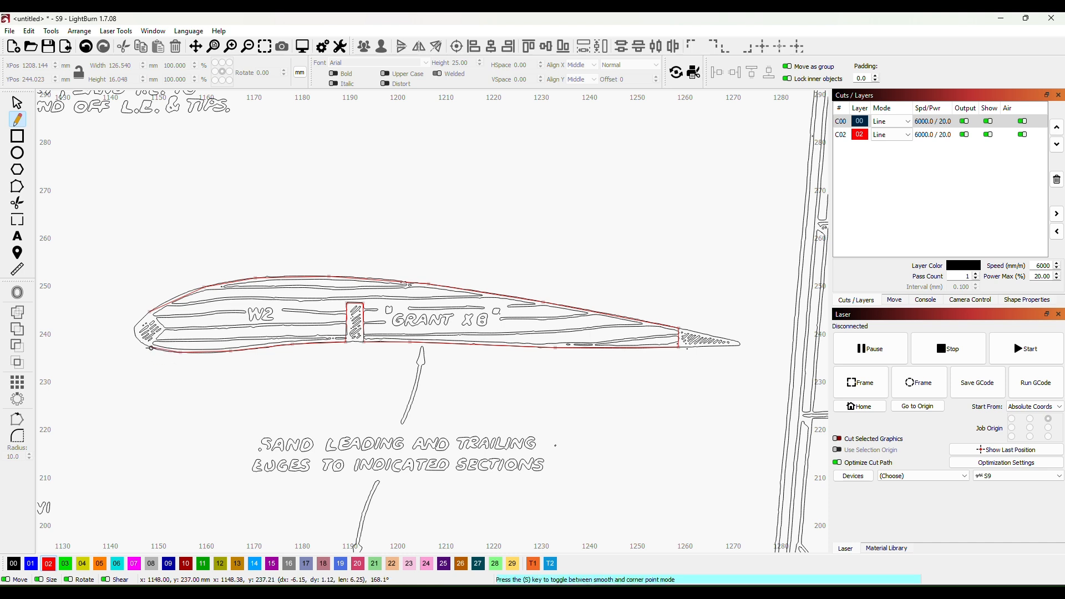
click(148, 348)
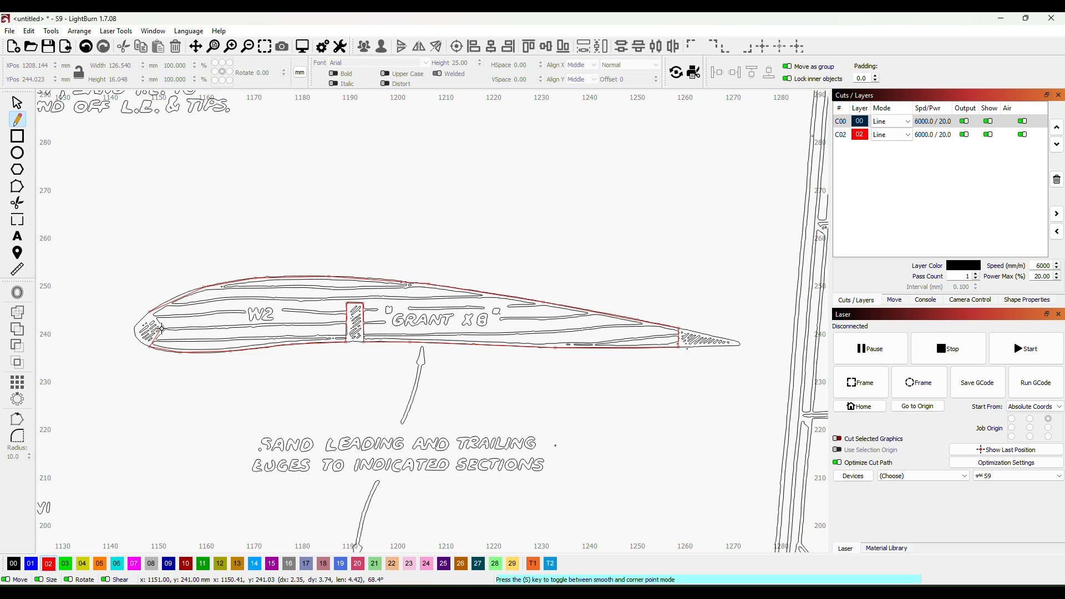
click(167, 328)
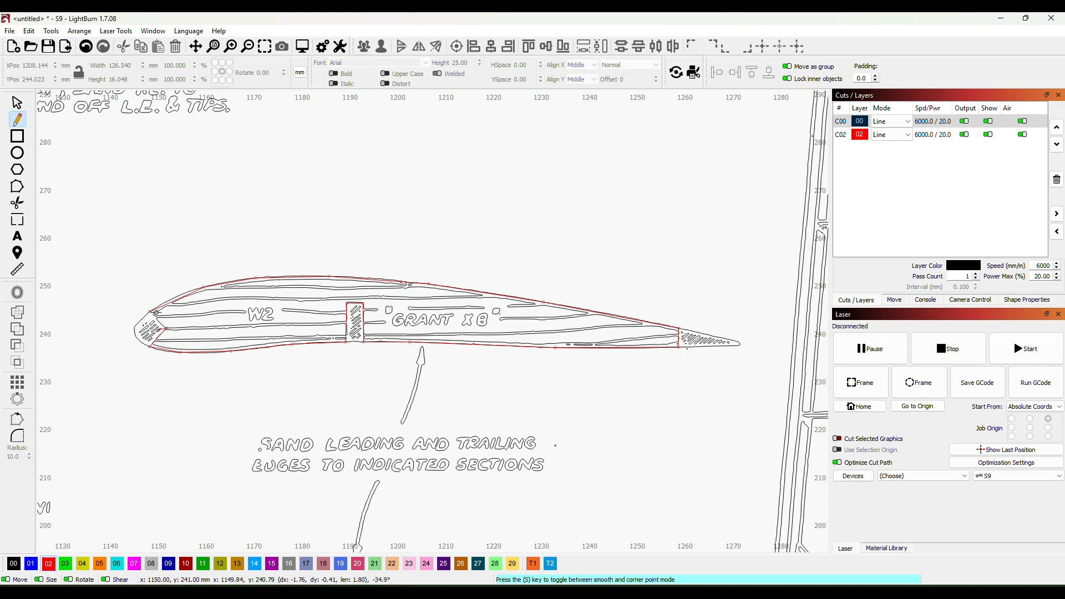
scroll(151, 314, up, 7)
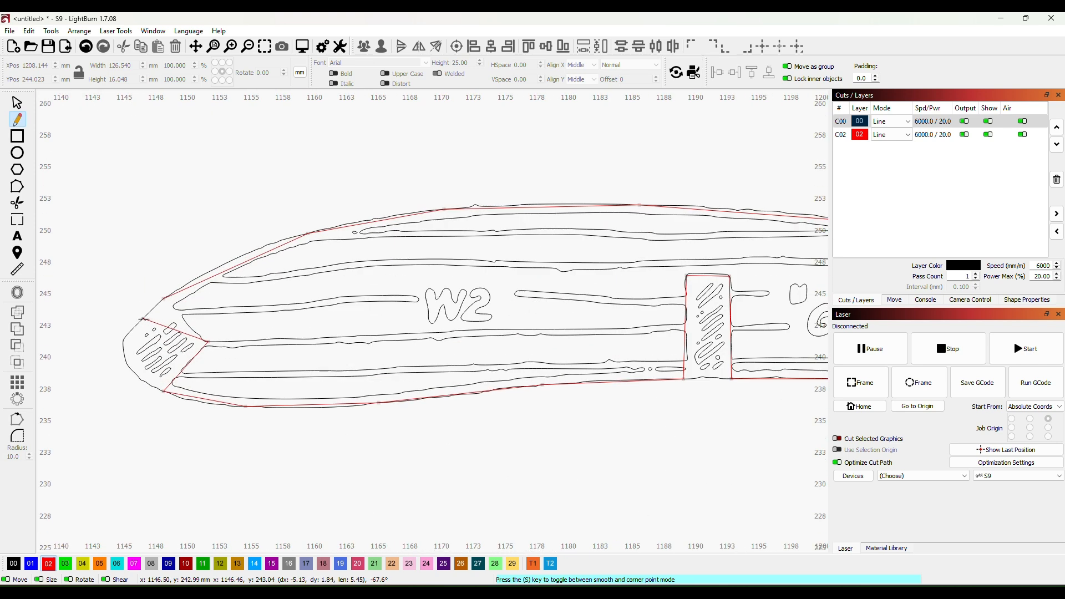
scroll(154, 321, up, 3)
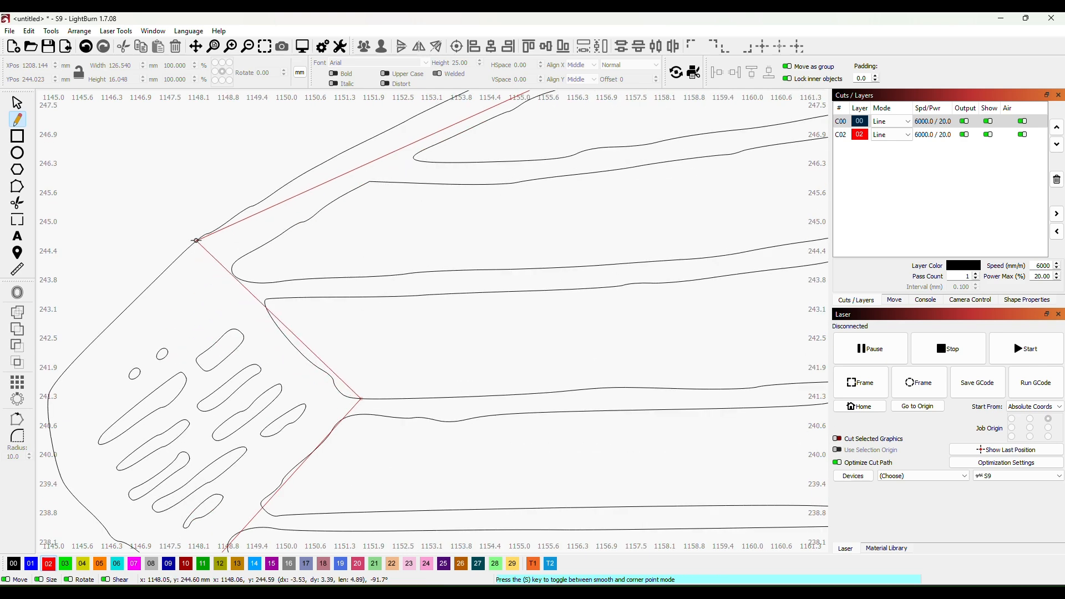
click(196, 240)
click(17, 104)
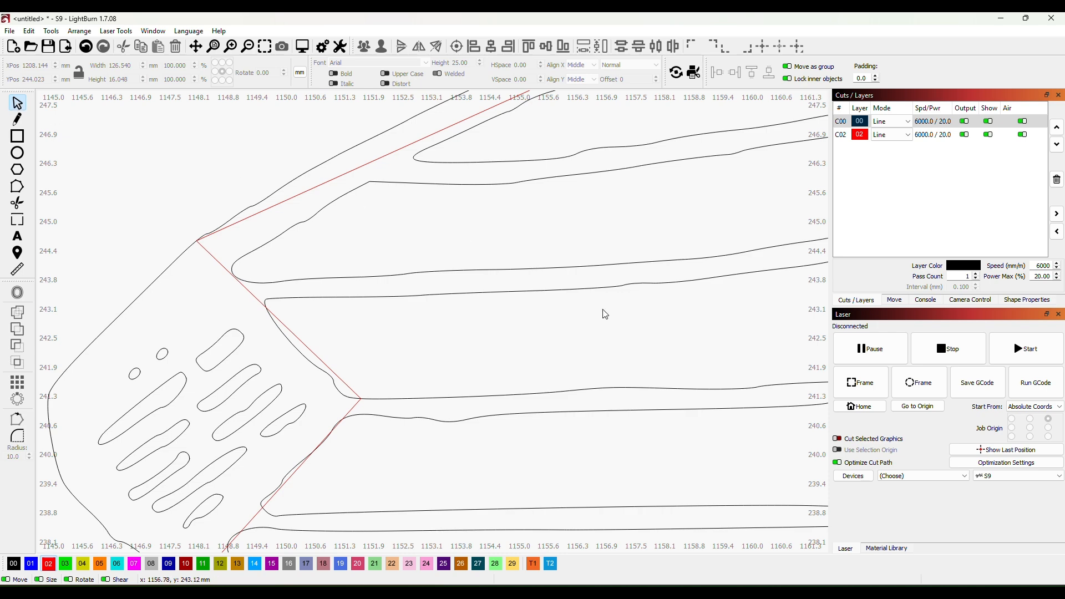
- Try moving the closed red outline above the W2 drawing, and undo the move
scroll(605, 315, down, 6)
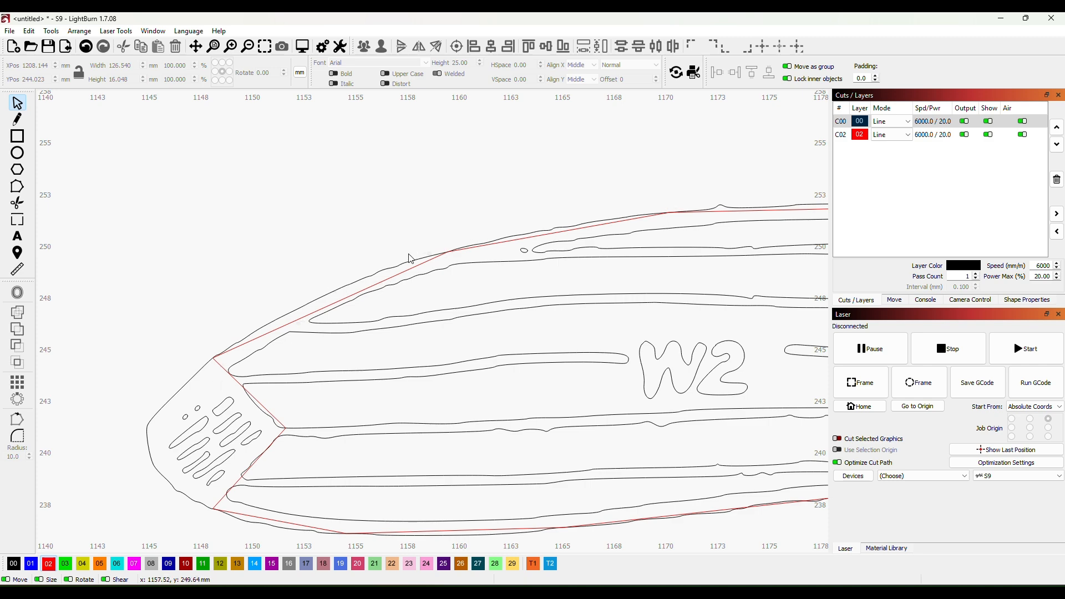
scroll(674, 261, down, 5)
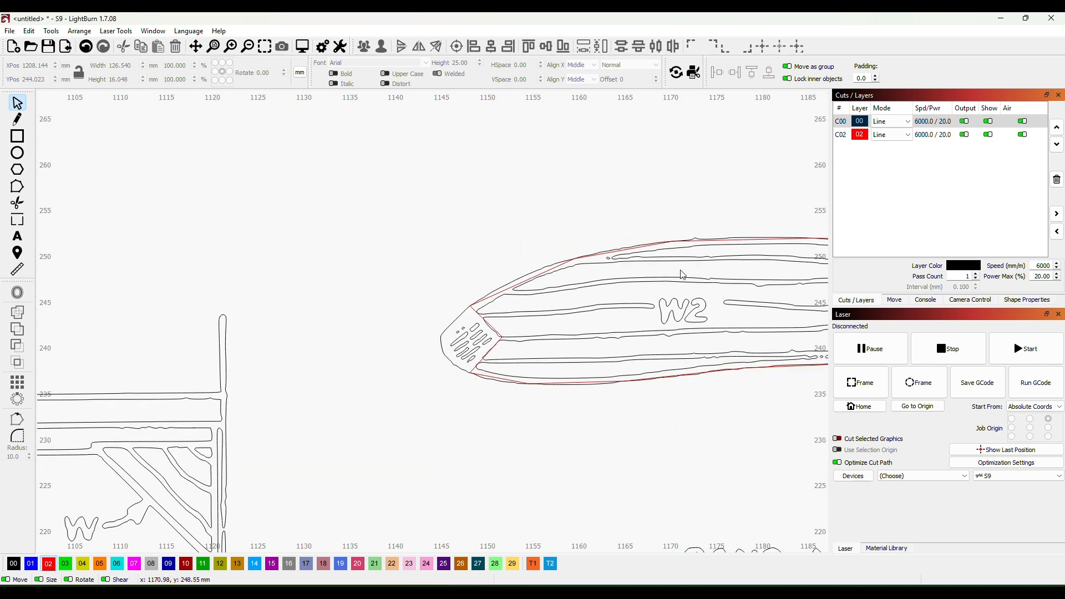
scroll(788, 302, down, 4)
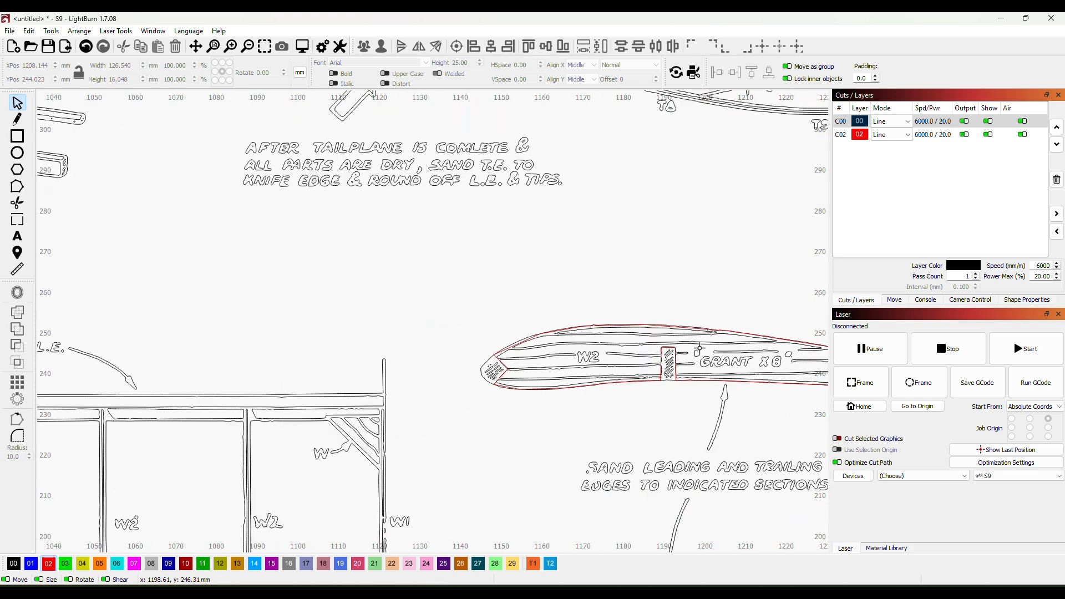
drag(700, 349, 520, 236)
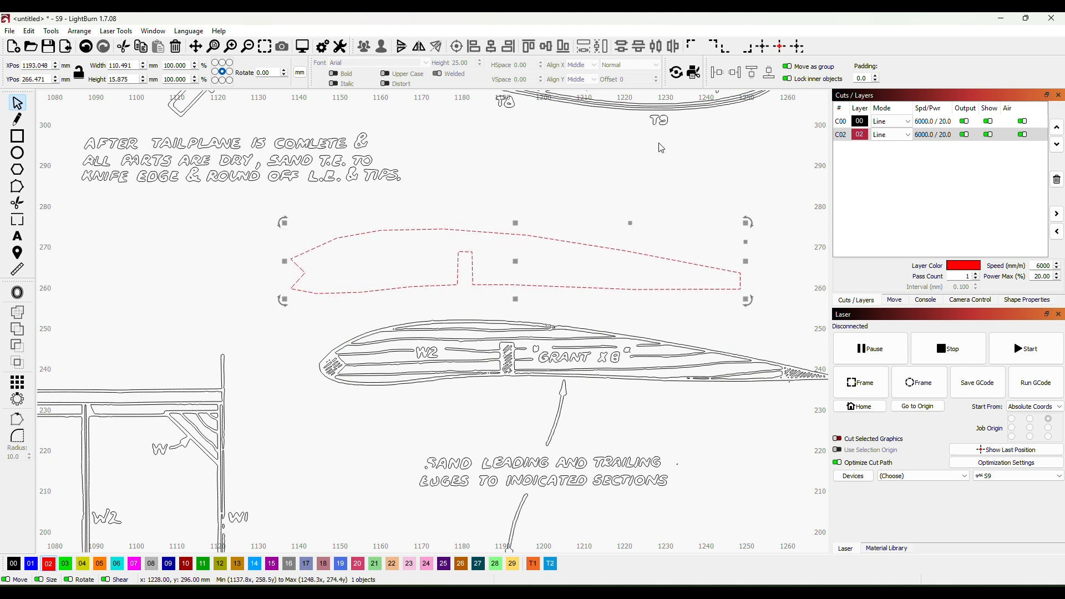
key(ctrl+z)
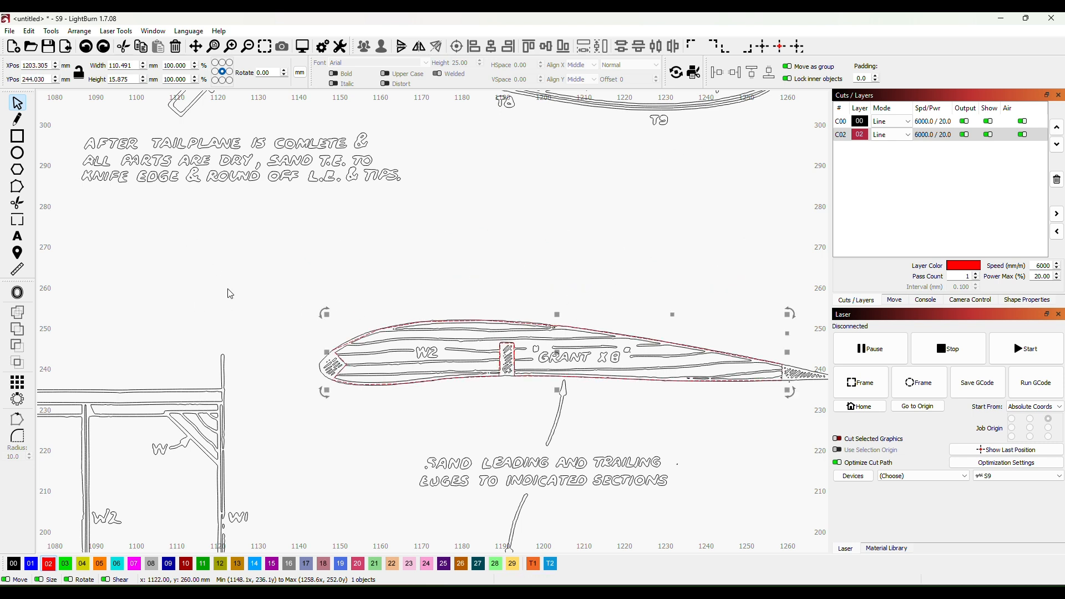
- Edit the red outline's nodes, smoothing the first upper-edge node behind the leading edge and bending the curve onto the traced rib edge
click(17, 187)
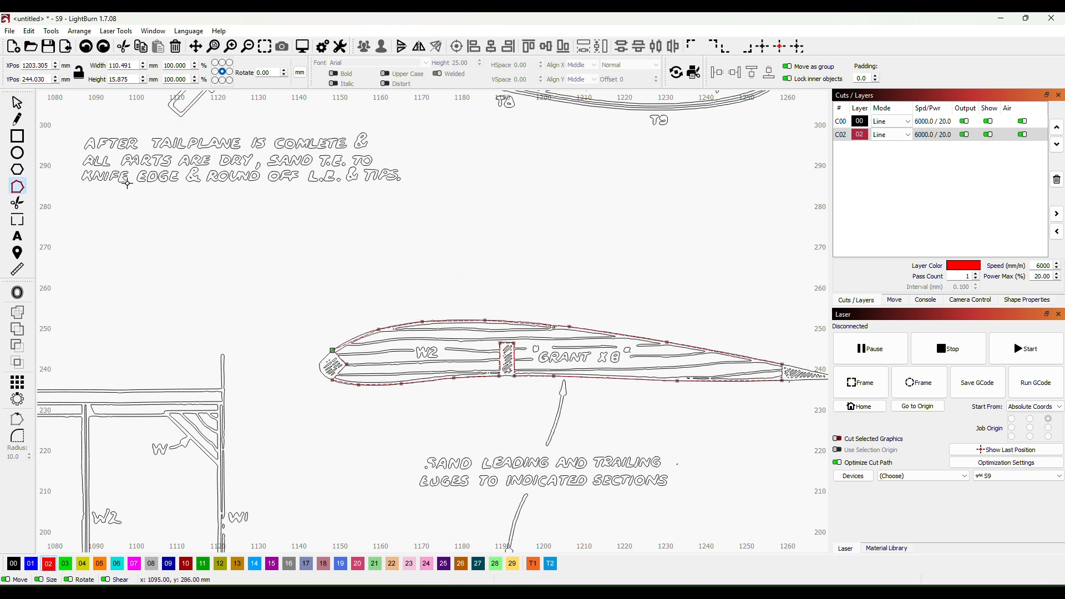
scroll(239, 327, up, 3)
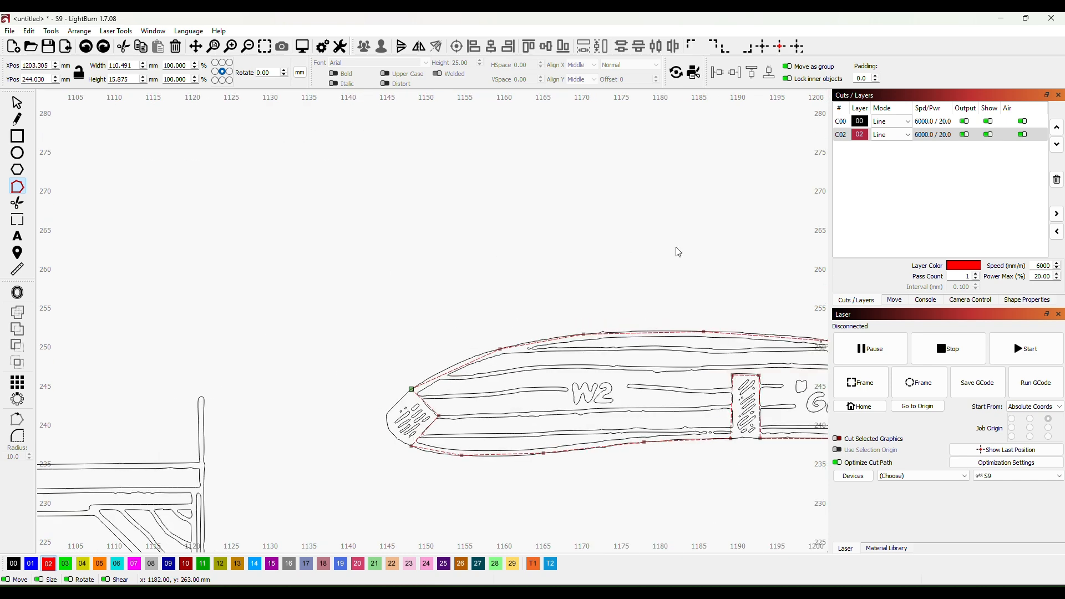
drag(676, 248, 541, 172)
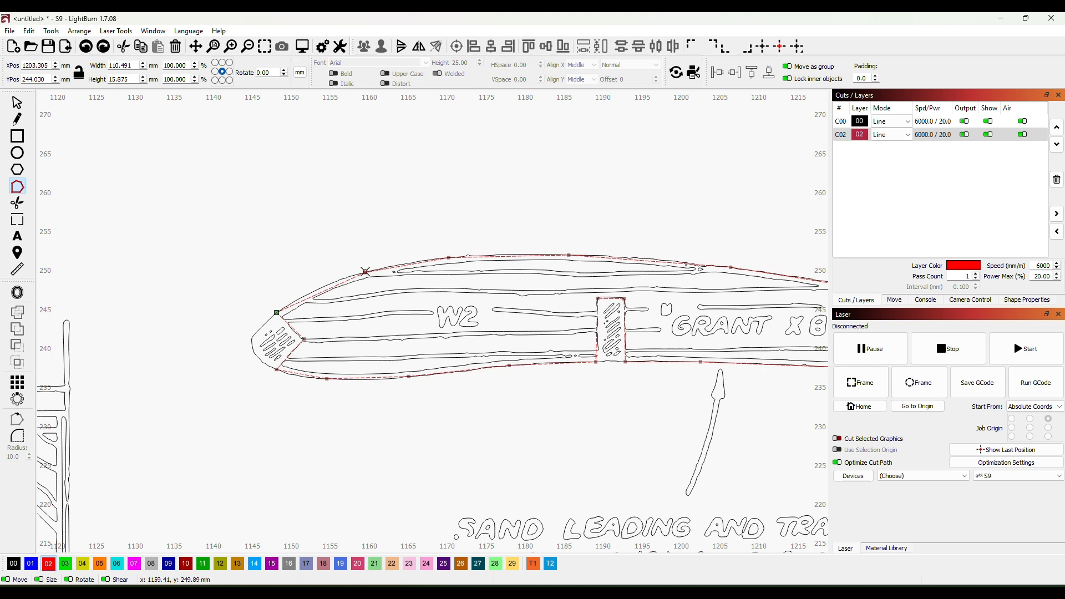
key(s)
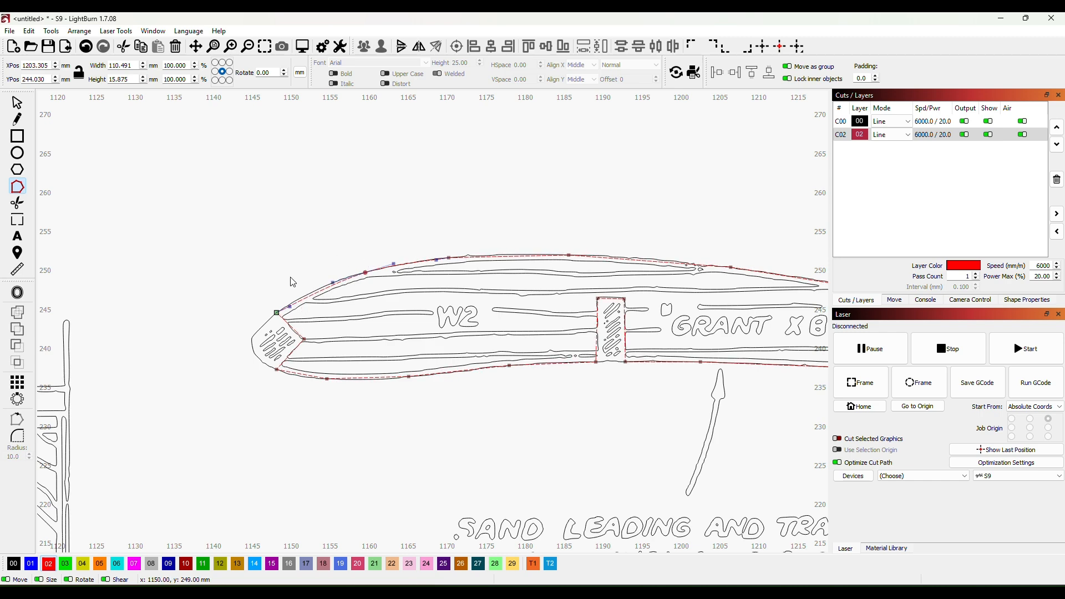
scroll(293, 282, up, 3)
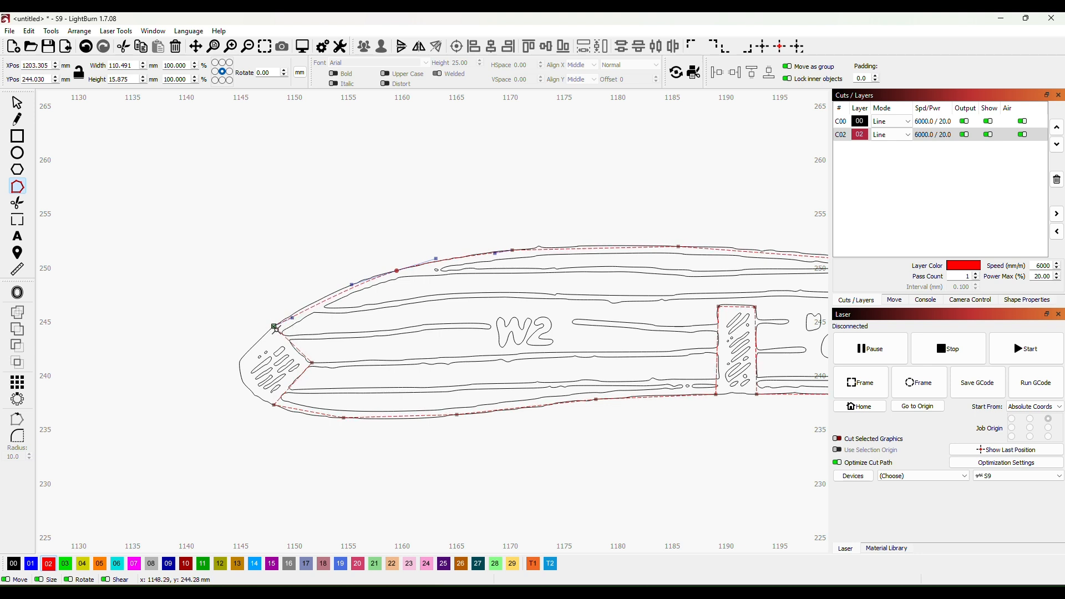
click(293, 316)
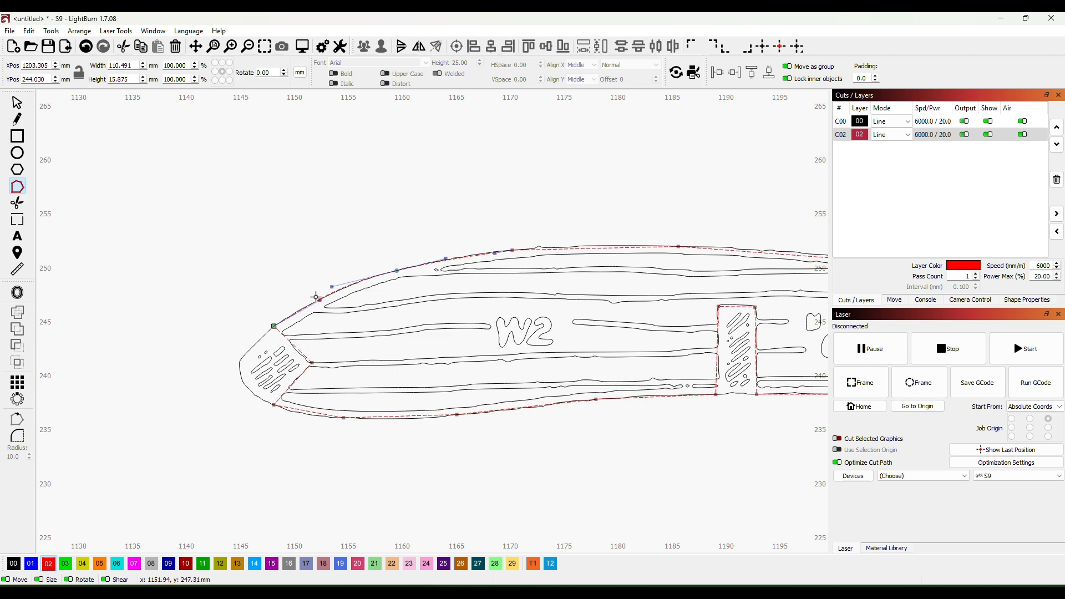
scroll(313, 318, up, 2)
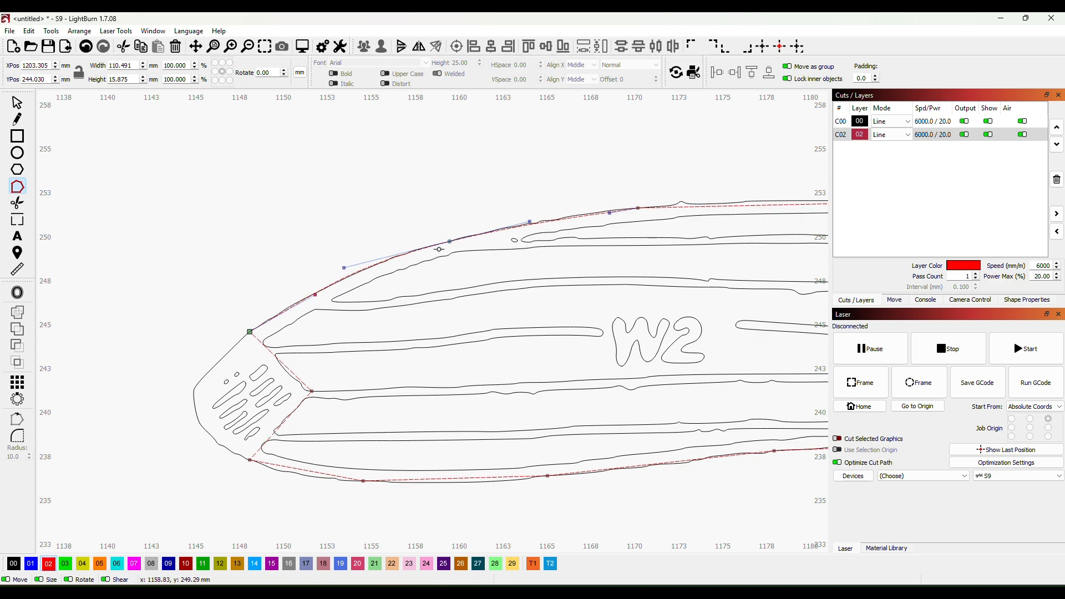
scroll(413, 288, down, 4)
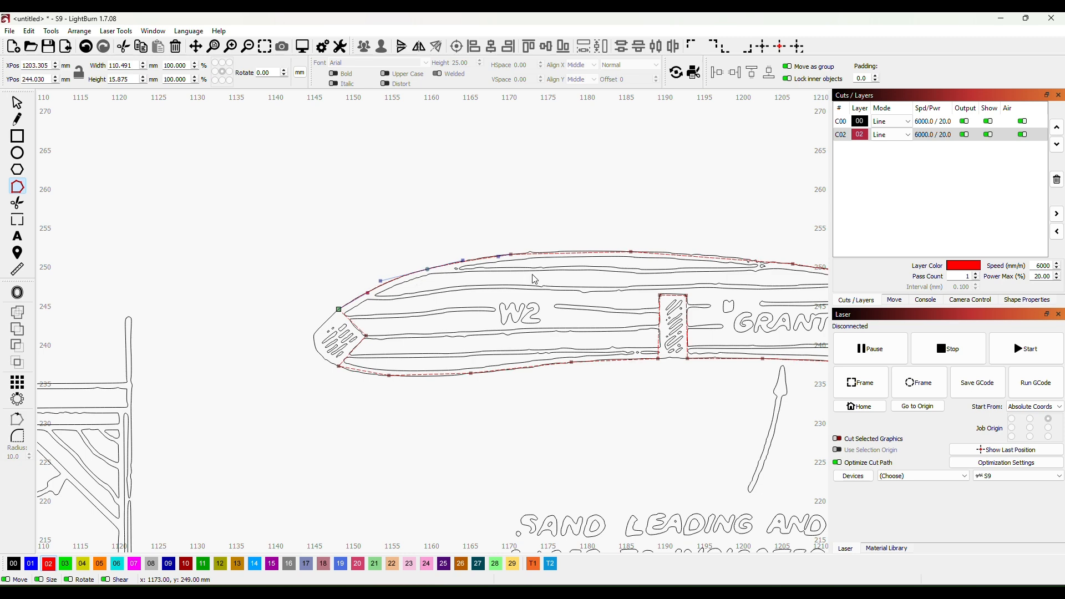
- Make the remaining upper-edge nodes of the red outline smooth, working back toward the trailing edge
drag(534, 278, 412, 308)
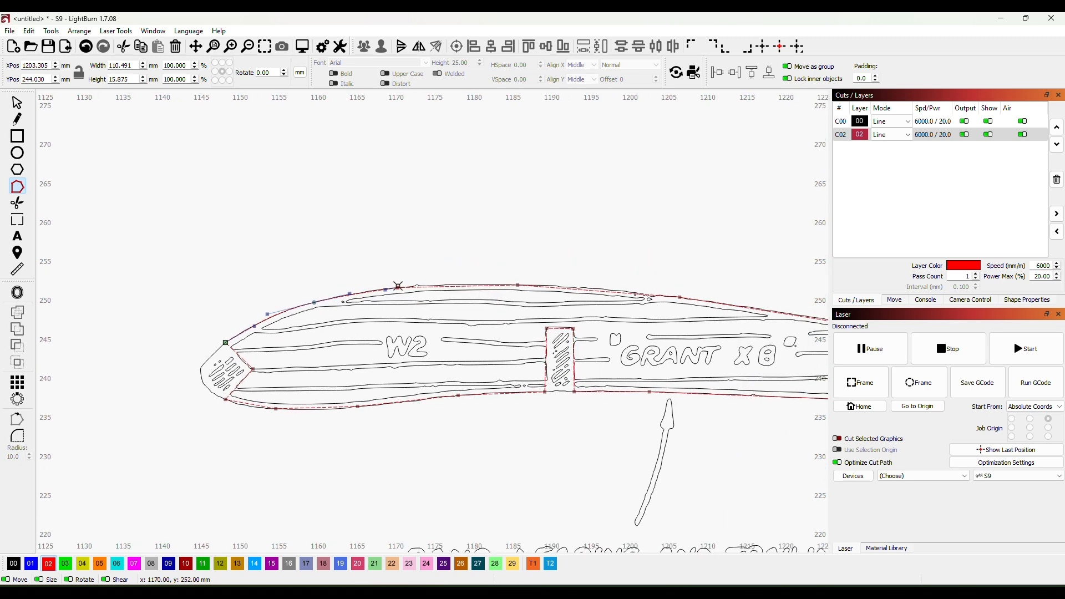
click(398, 286)
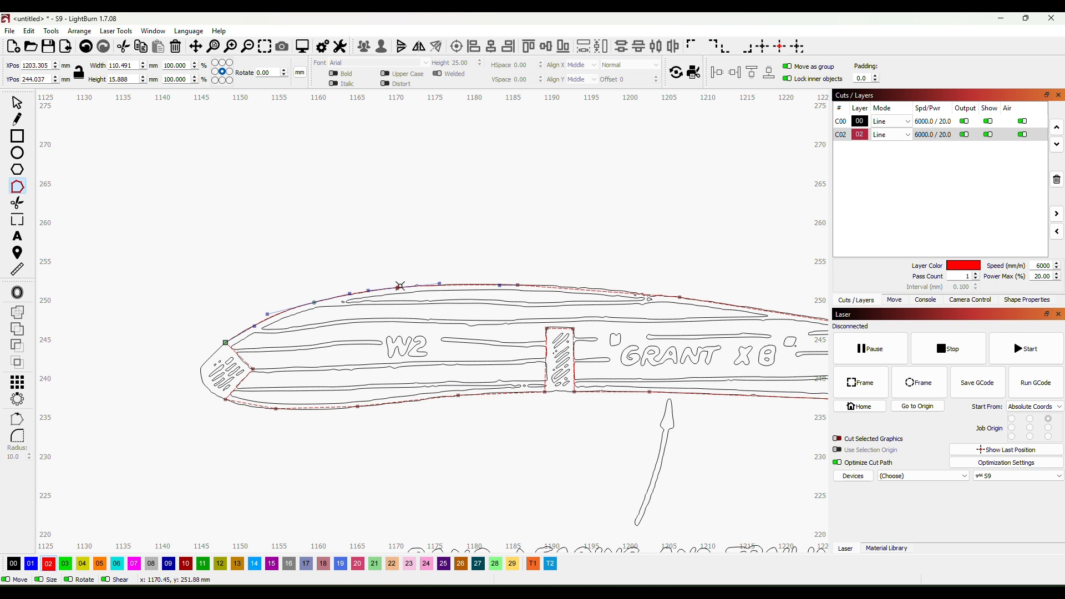
click(518, 285)
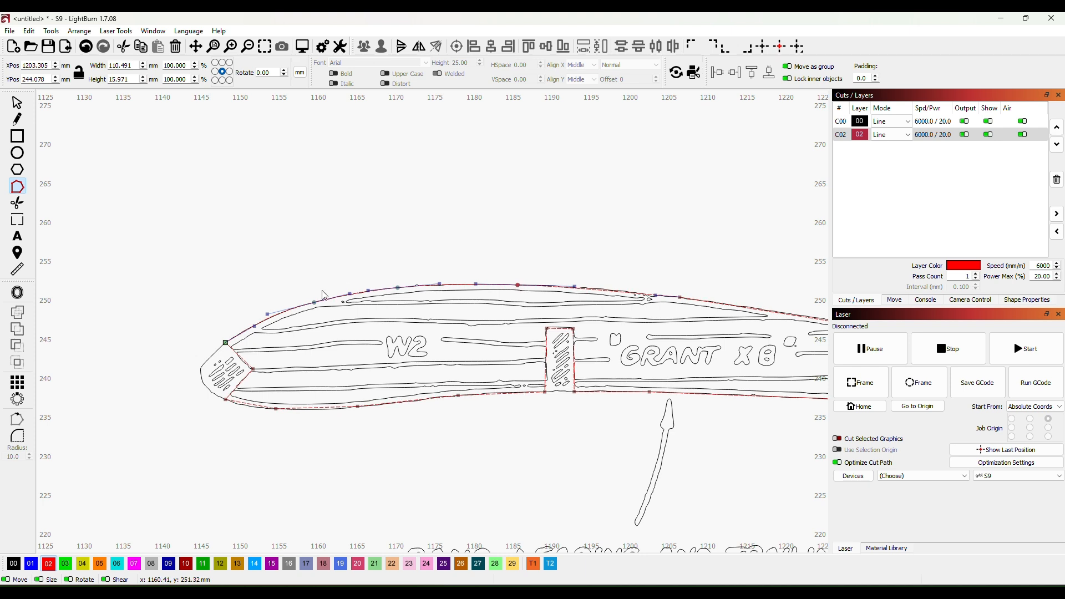
click(681, 297)
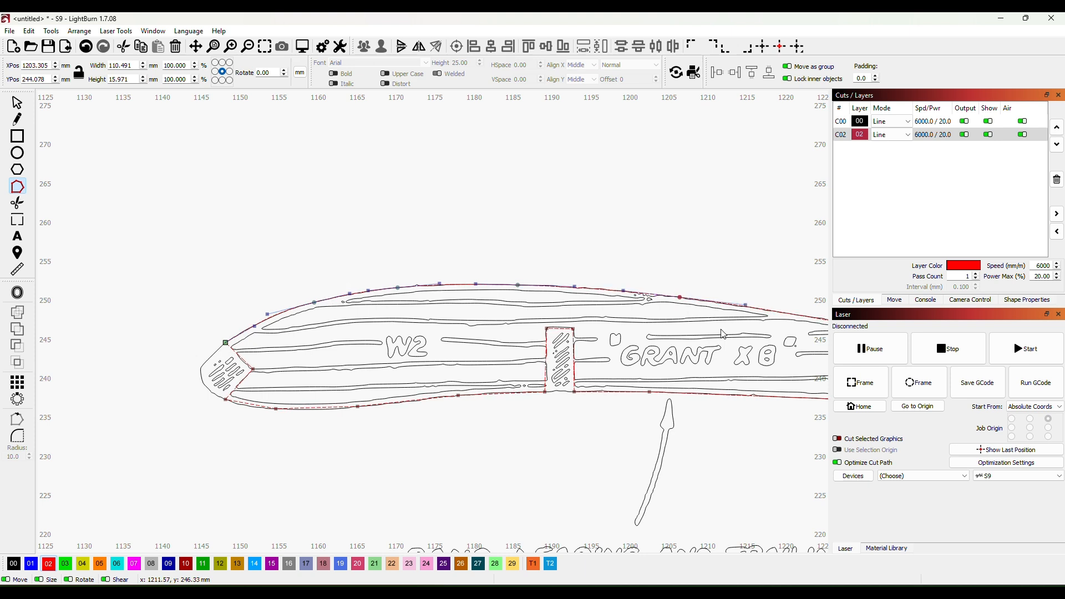
drag(705, 331, 450, 341)
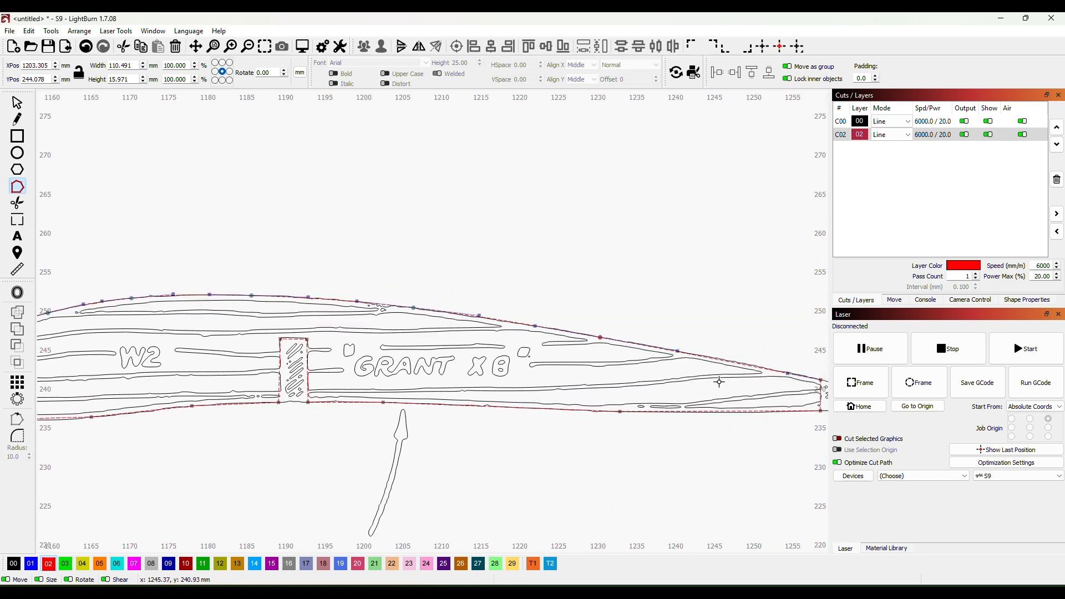
- Smooth the rear node on the outline's lower edge and adjust the curve near the trailing-edge joint to follow the rib
drag(696, 383, 586, 344)
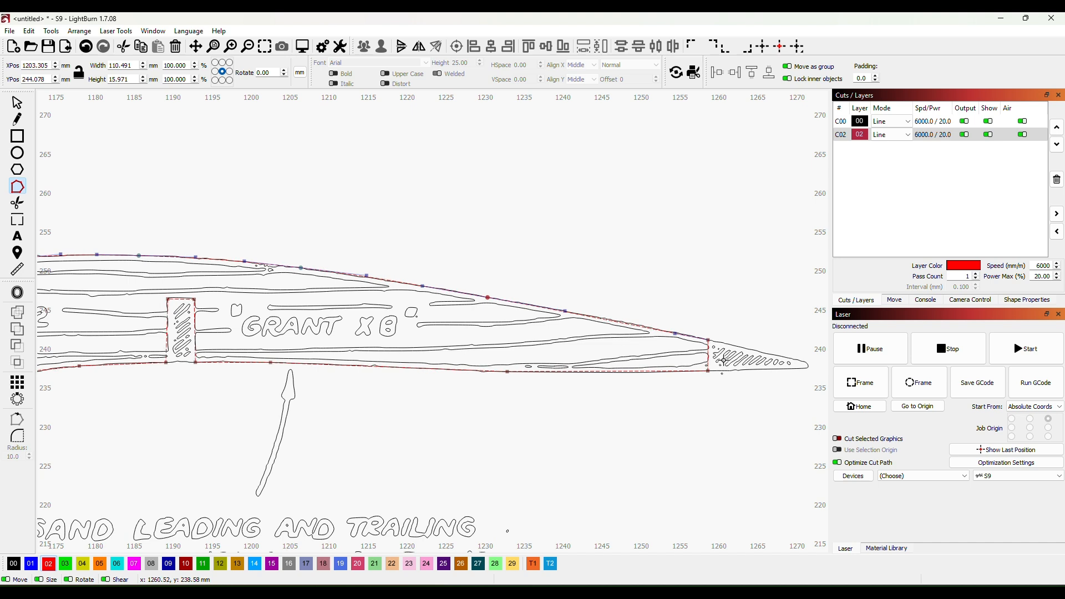
click(506, 371)
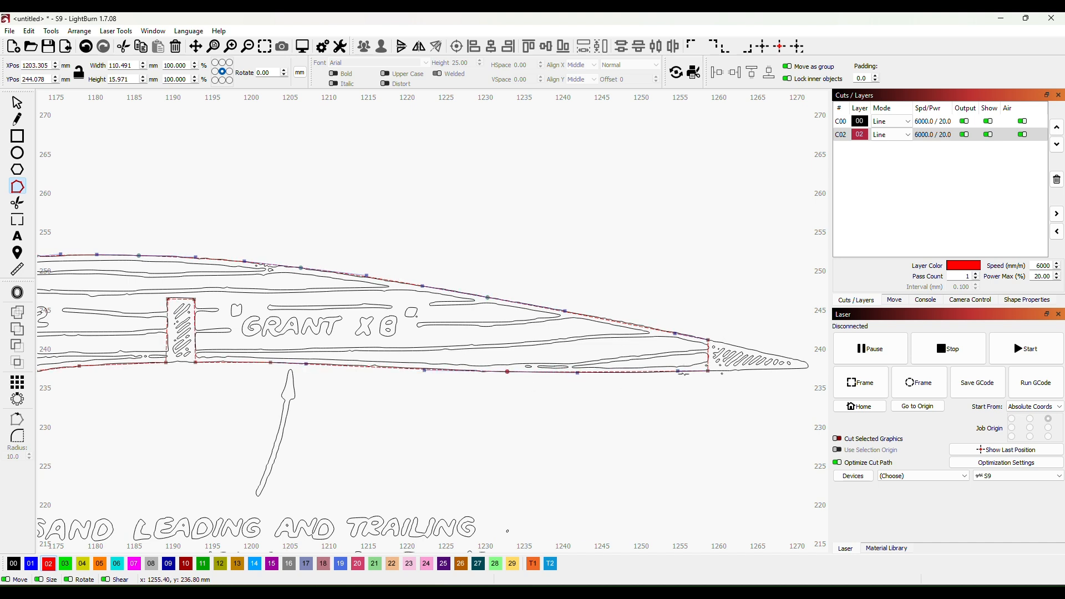
drag(679, 371, 673, 373)
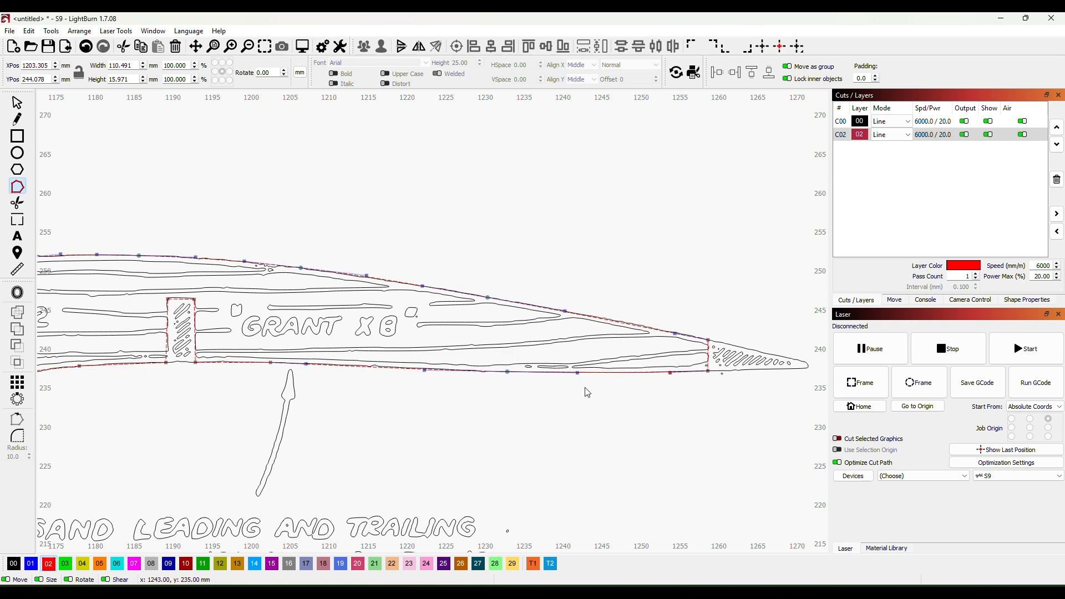
- Smooth the other lower-edge nodes on both sides of the spar slot and bend the front curve onto the rib's leading-edge underside
scroll(404, 411, down, 1)
drag(403, 411, 571, 423)
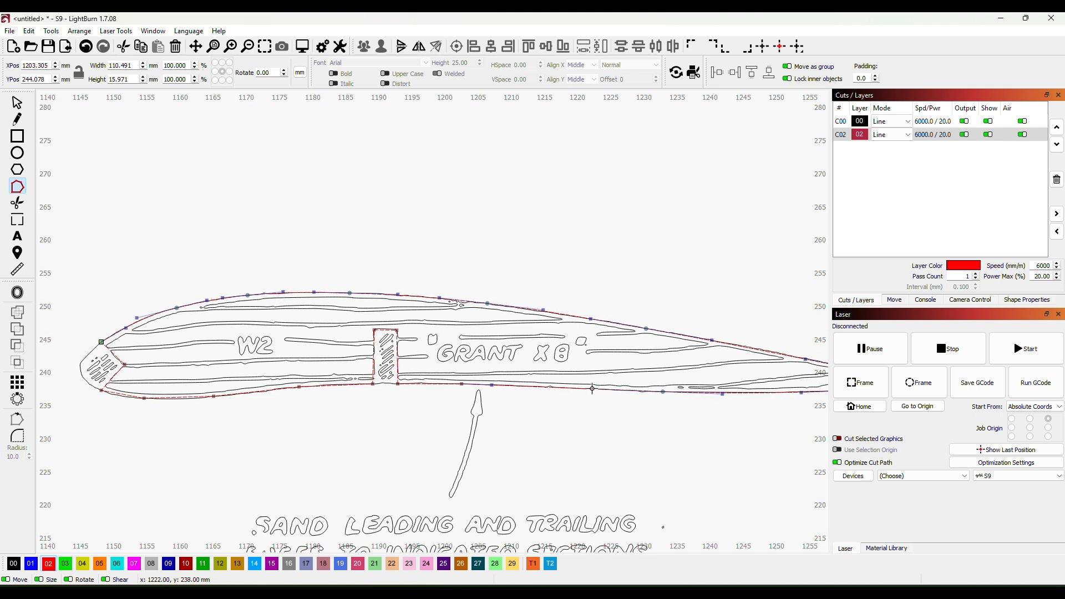
key(i)
click(462, 384)
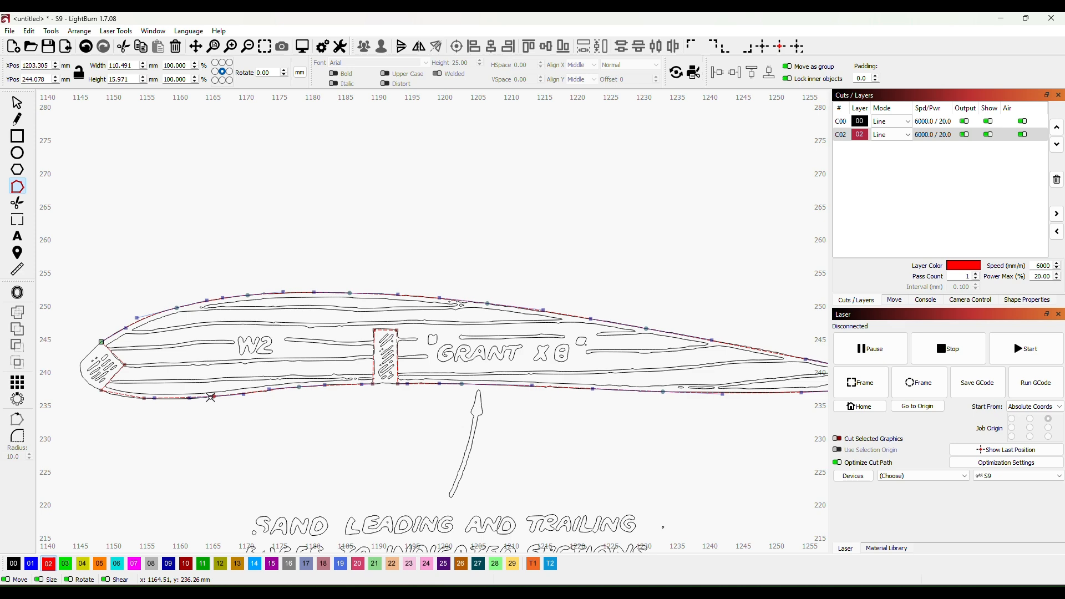
key(c)
scroll(105, 395, up, 3)
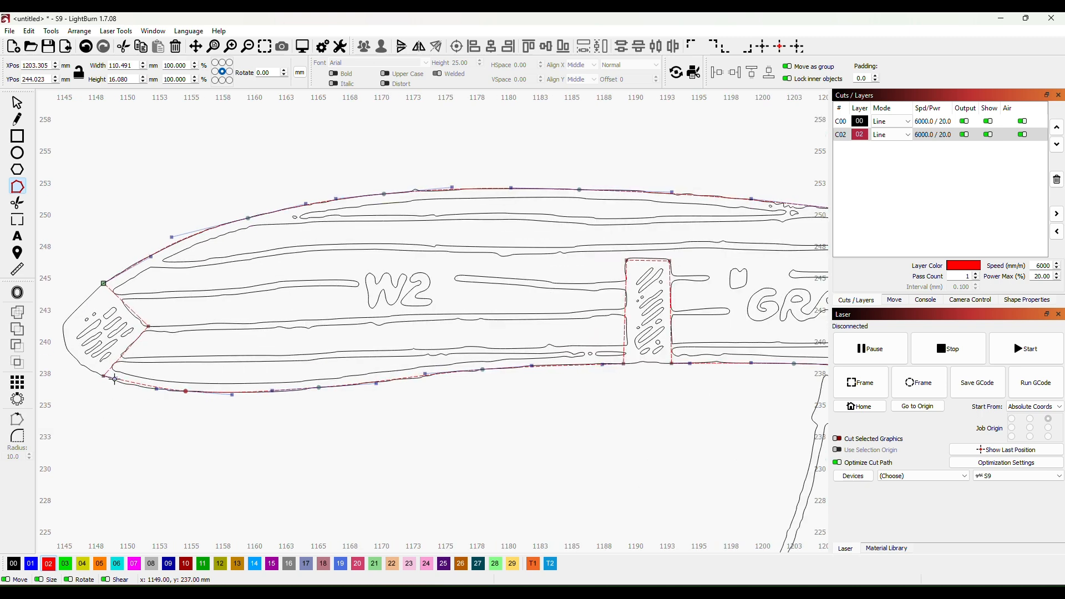
drag(115, 381, 115, 382)
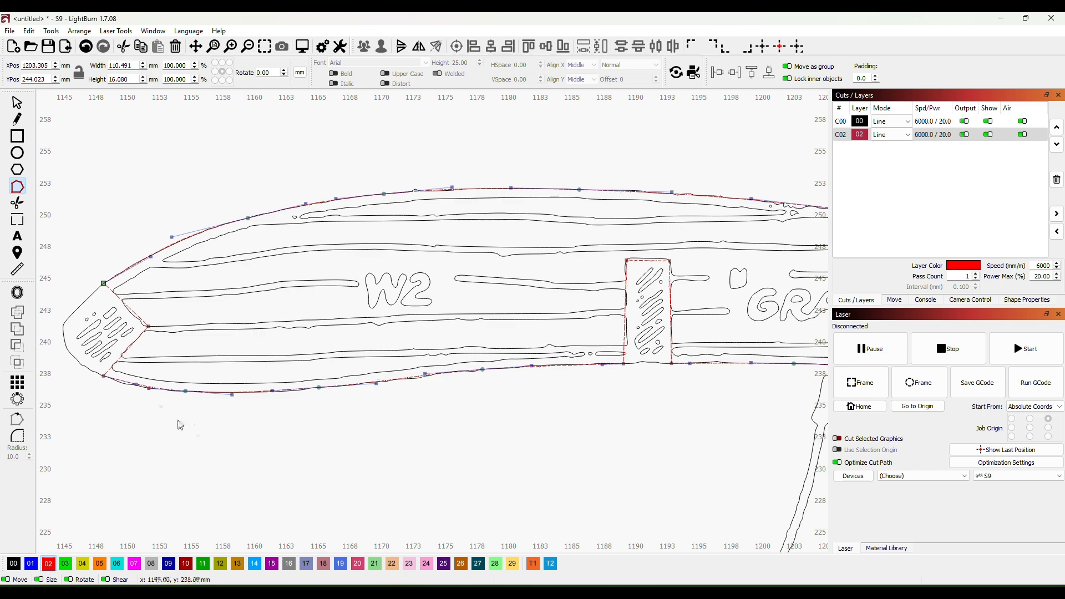
- Move the smoothed red rib outline clear above the W2 drawing, to about X 1211, Y 271 mm
scroll(177, 426, up, 3)
scroll(492, 434, down, 4)
scroll(630, 440, down, 5)
scroll(561, 433, up, 3)
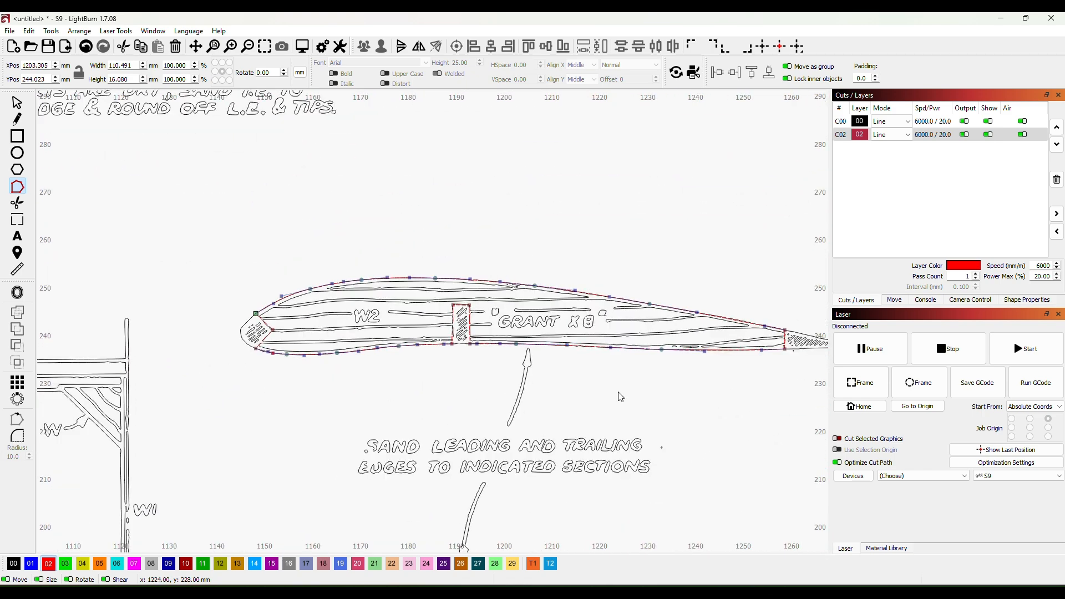
scroll(633, 402, down, 3)
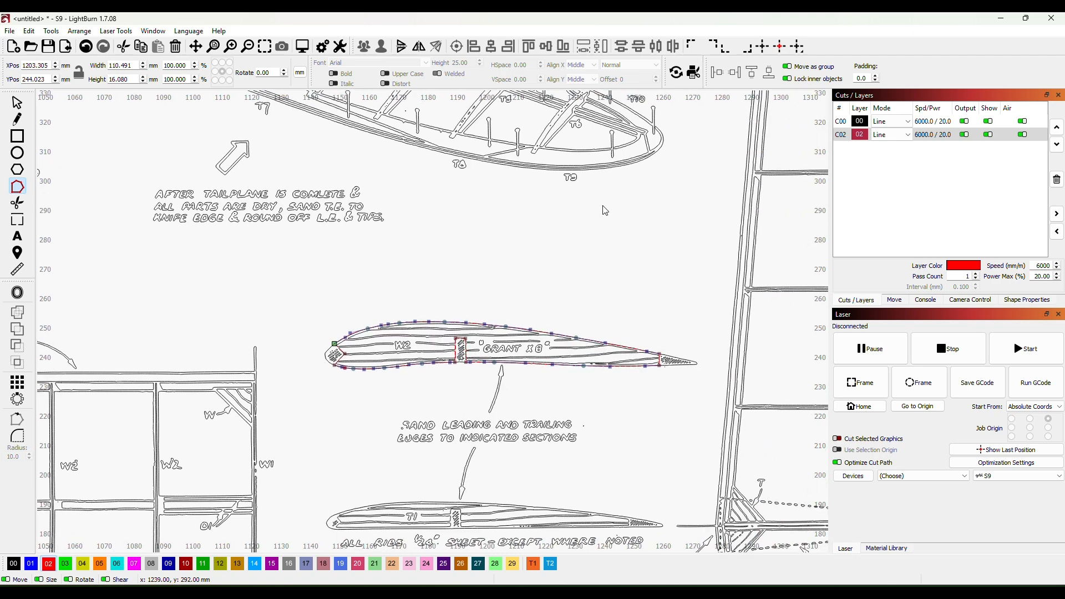
click(17, 102)
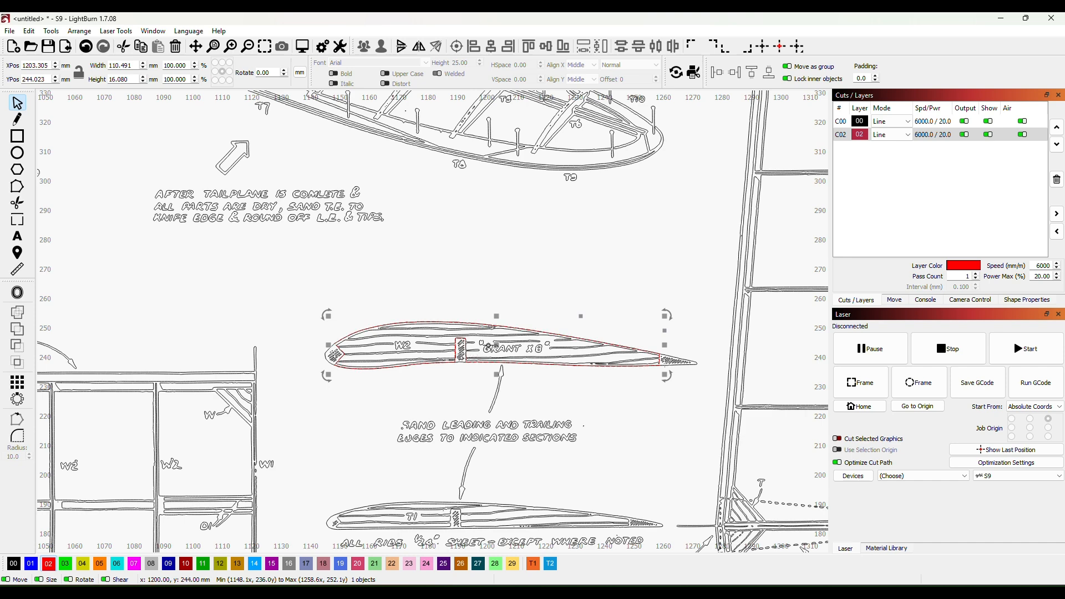
drag(498, 351, 522, 272)
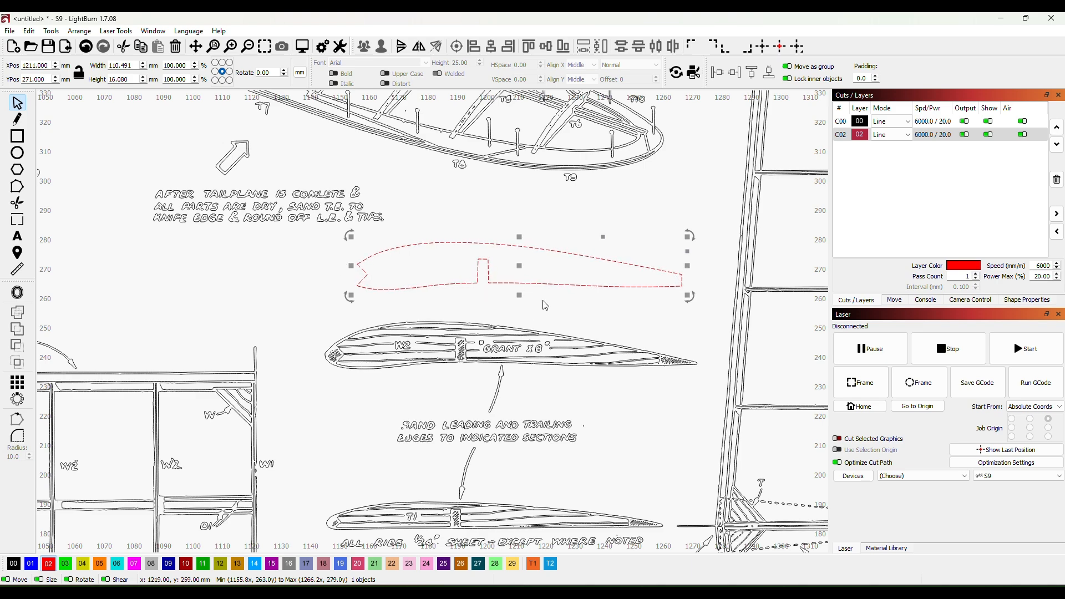
- Move the red rib outline off the plan into the work area, to about X 272, Y 155 mm
scroll(543, 310, down, 6)
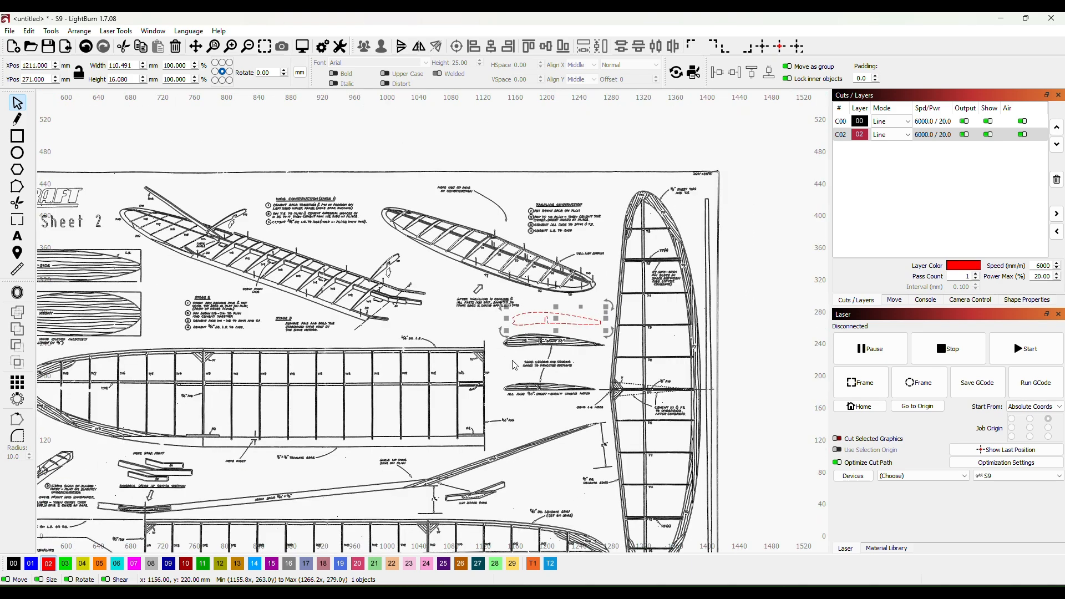
scroll(515, 364, down, 3)
scroll(738, 353, down, 3)
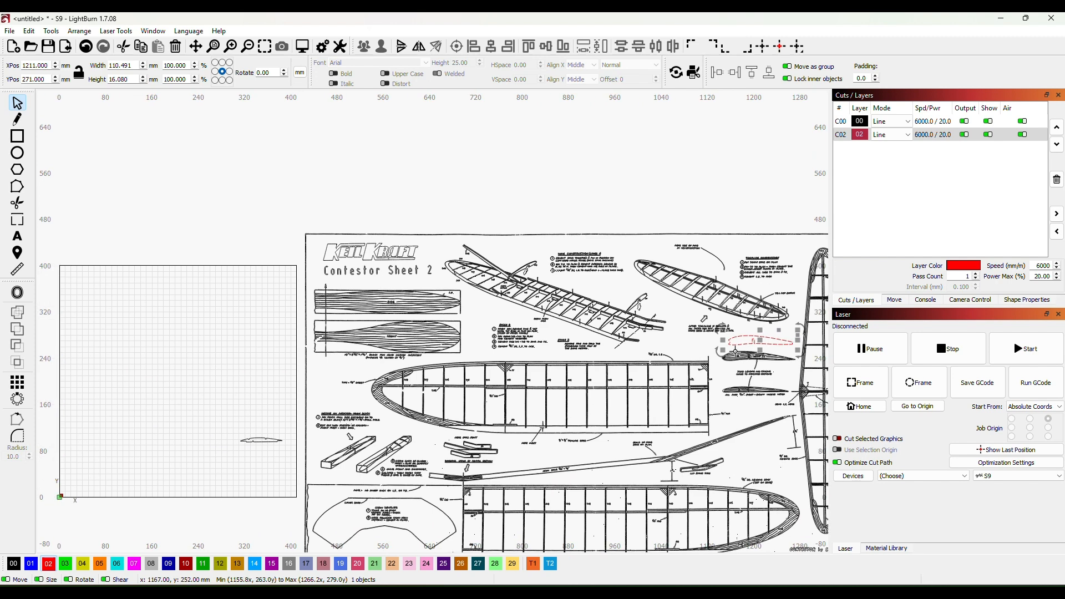
drag(750, 346, 207, 418)
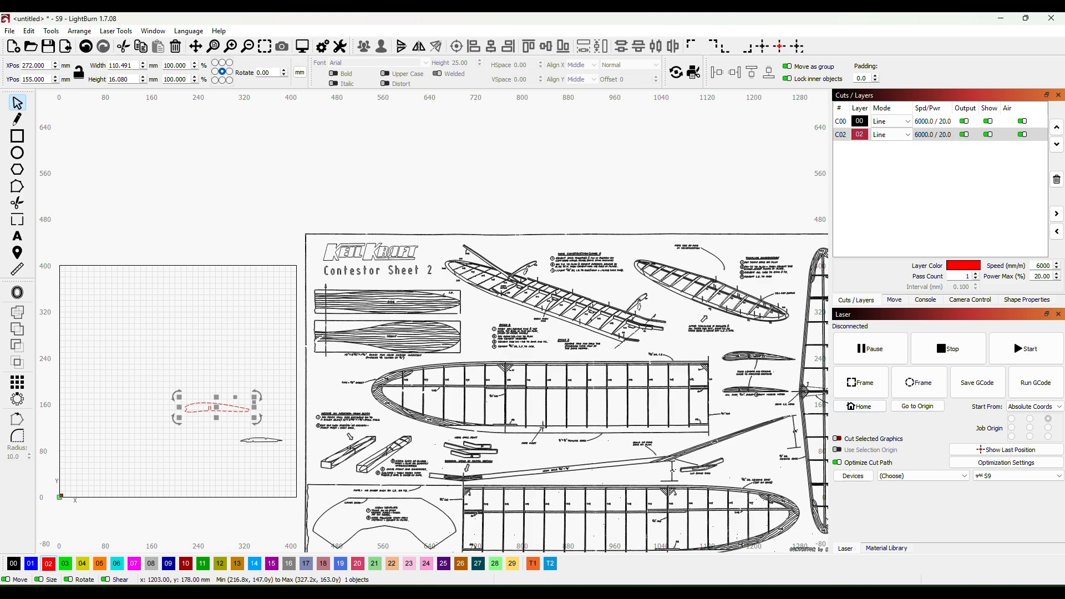
- Read the main spar size note on the plan and return to the rib outline in the work area
scroll(565, 483, up, 3)
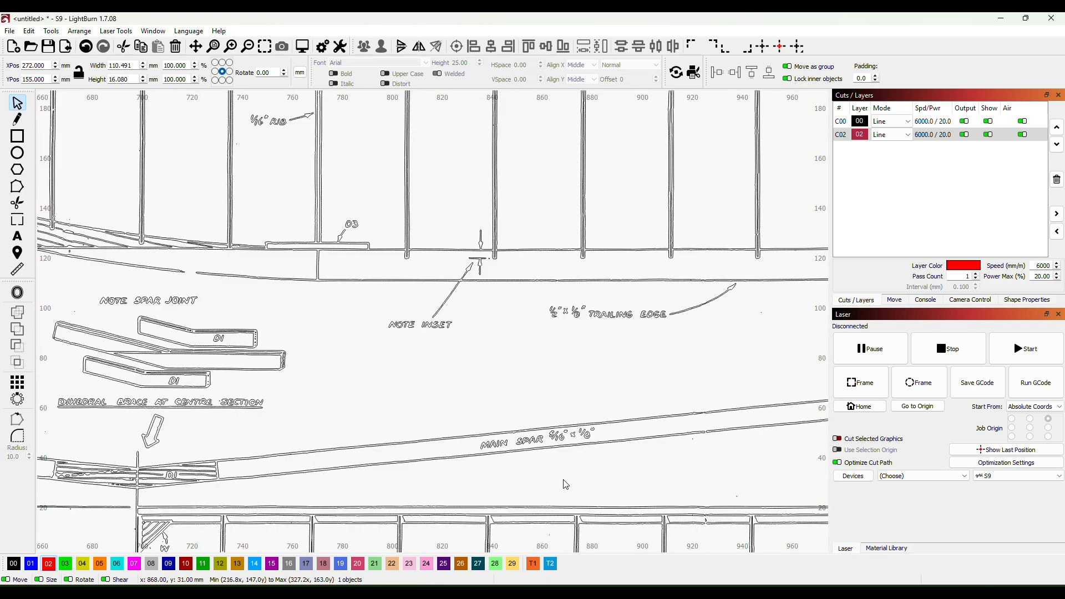
scroll(566, 466, up, 1)
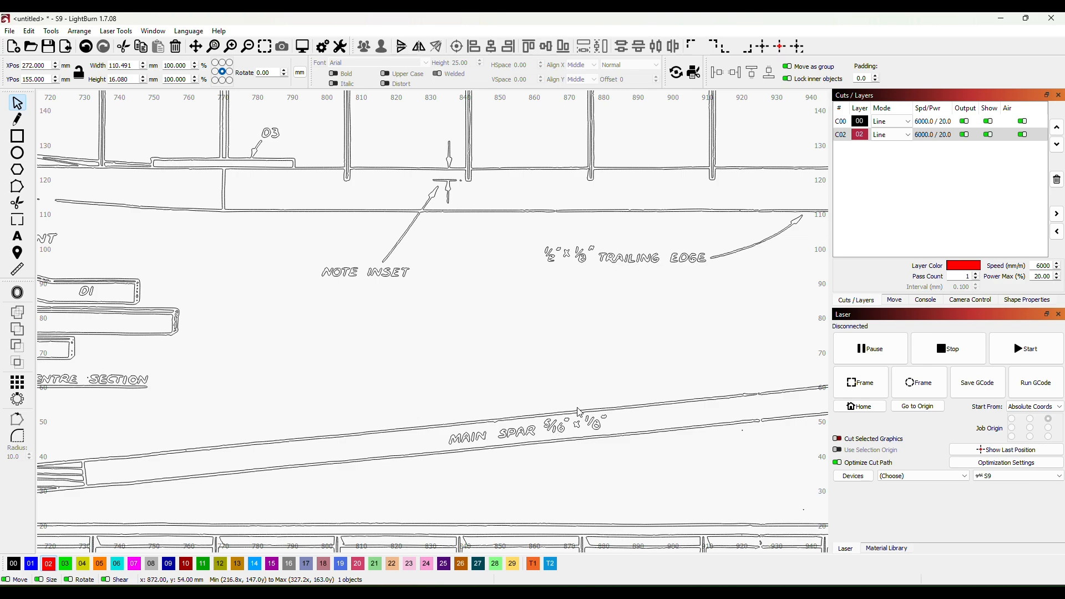
scroll(441, 387, down, 2)
scroll(441, 386, down, 6)
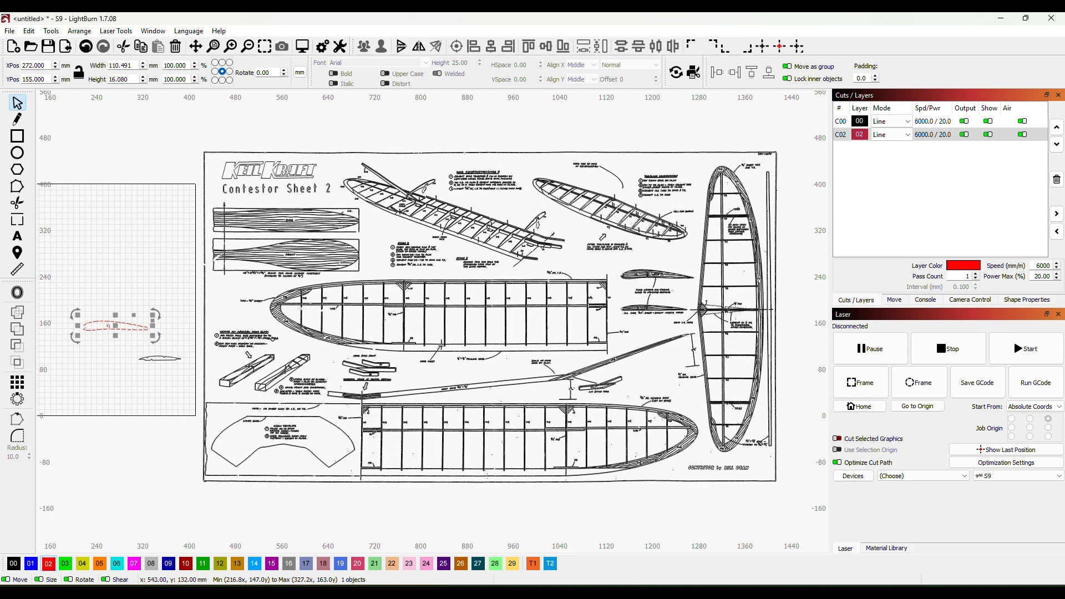
drag(462, 338, 481, 348)
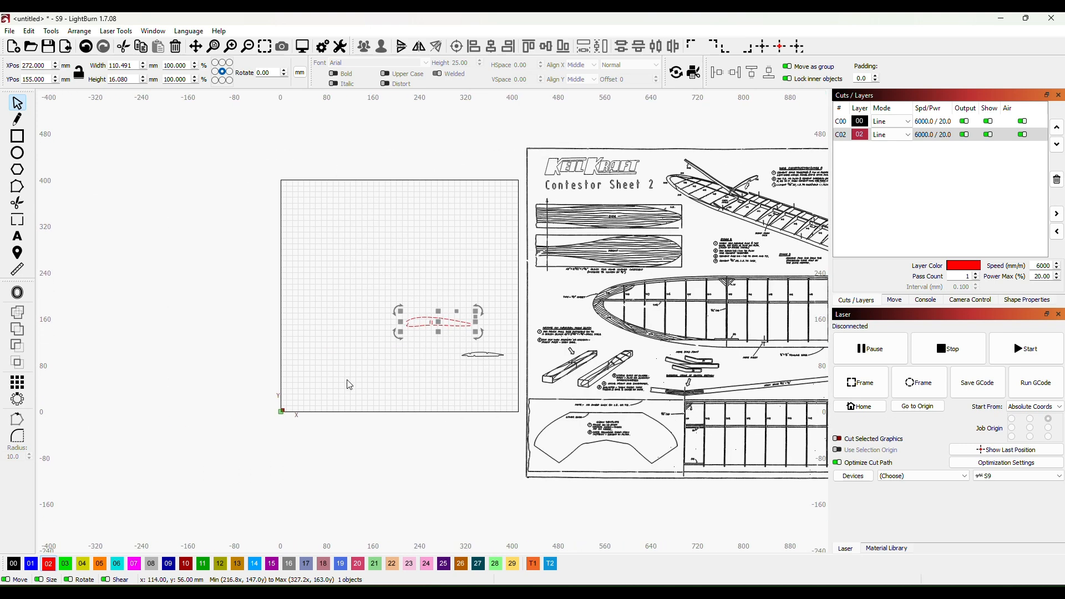
scroll(468, 335, up, 4)
click(543, 290)
scroll(525, 295, up, 2)
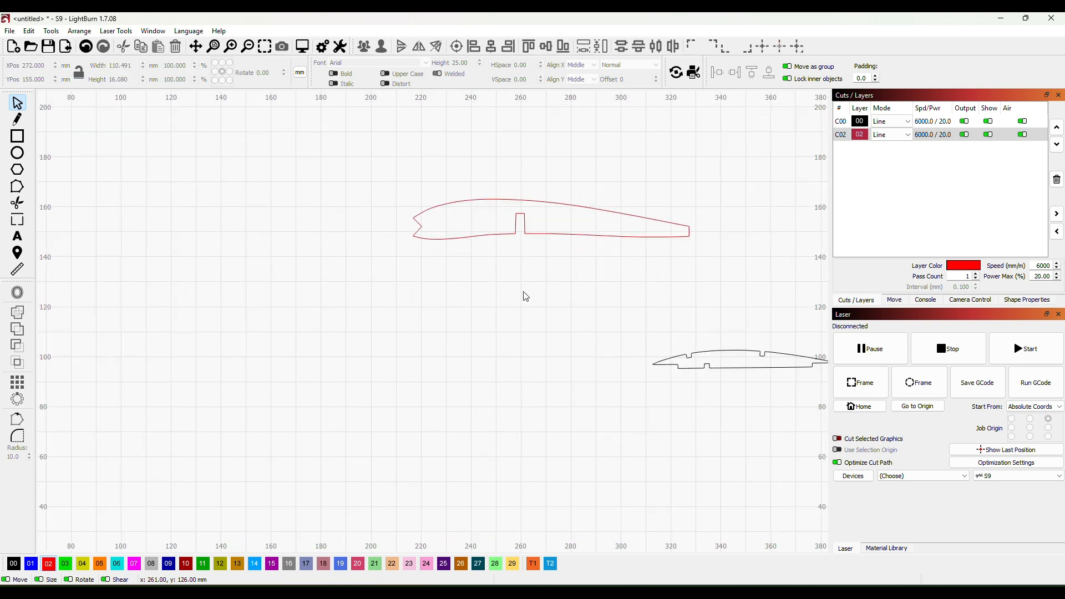
drag(531, 280, 473, 387)
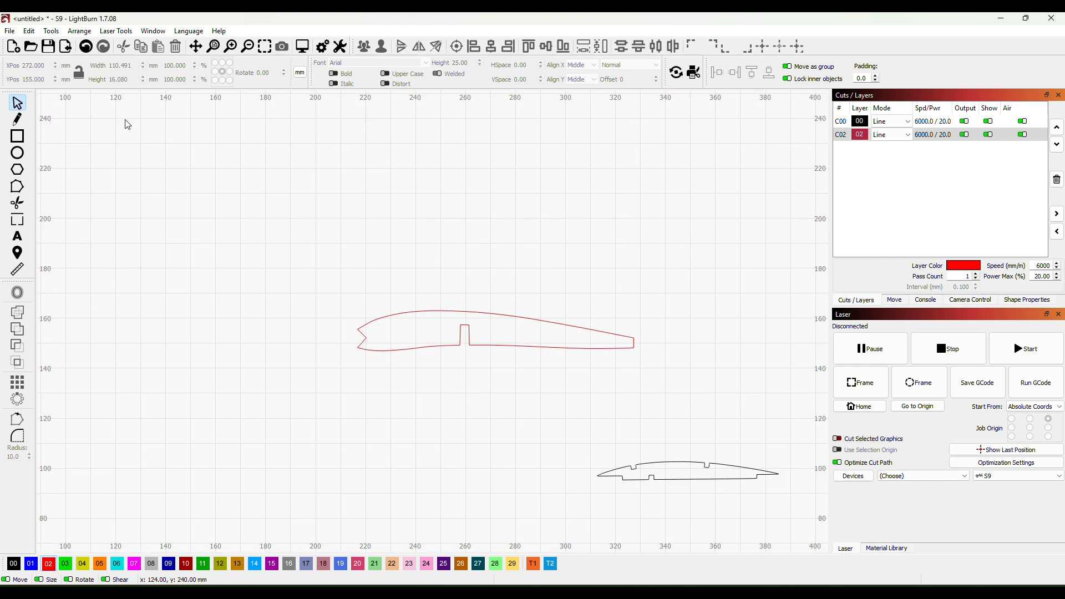
- Draw a rectangle about 15 by 25 mm below the rib's spar slot and assign it to black layer 00
click(22, 137)
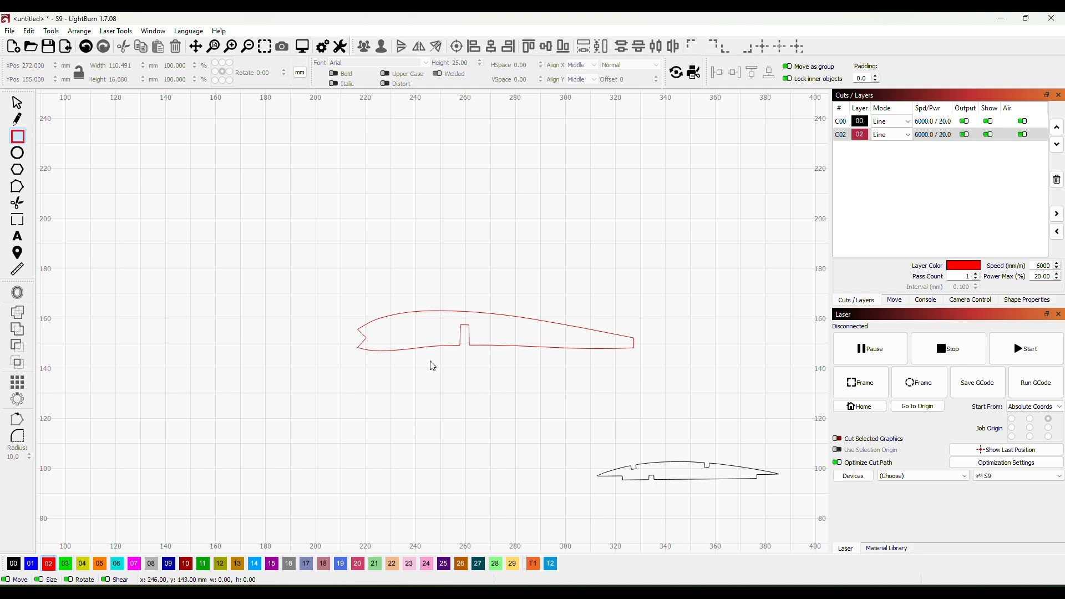
mouse_move(439, 368)
mouse_down()
mouse_move(499, 420)
mouse_move(479, 434)
mouse_up()
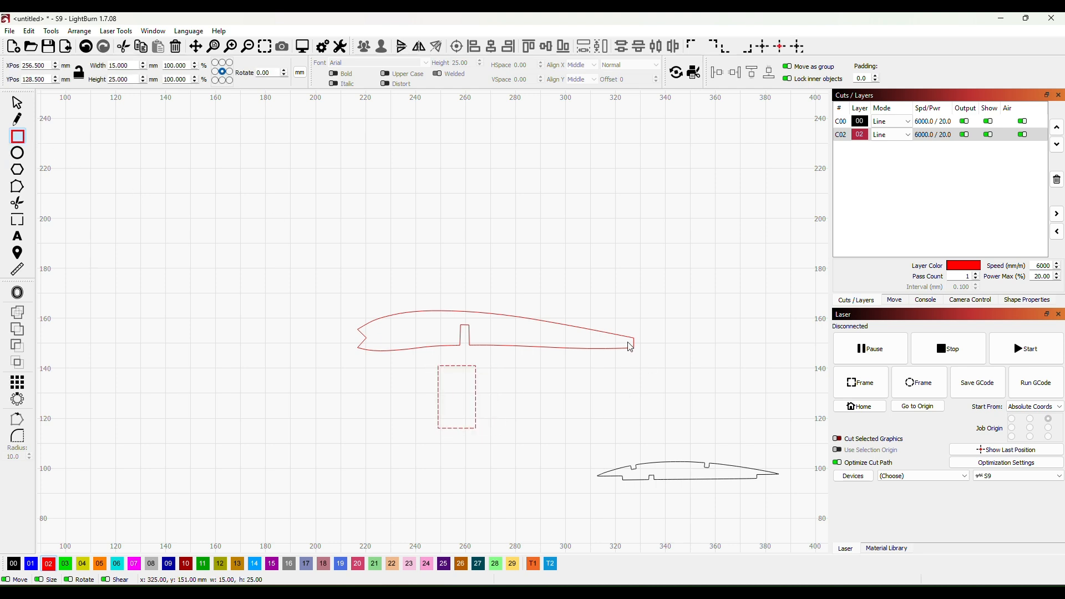
click(15, 564)
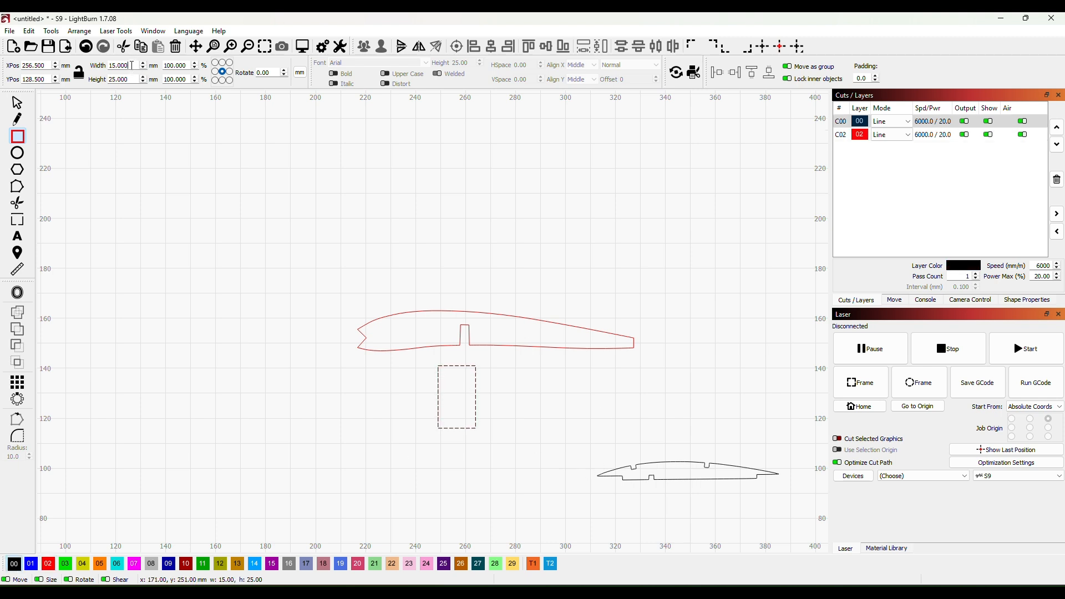
- Set the rectangle's width to 3.2 mm and its height to 8 mm
drag(132, 65, 109, 65)
text(3.2)
key(Return)
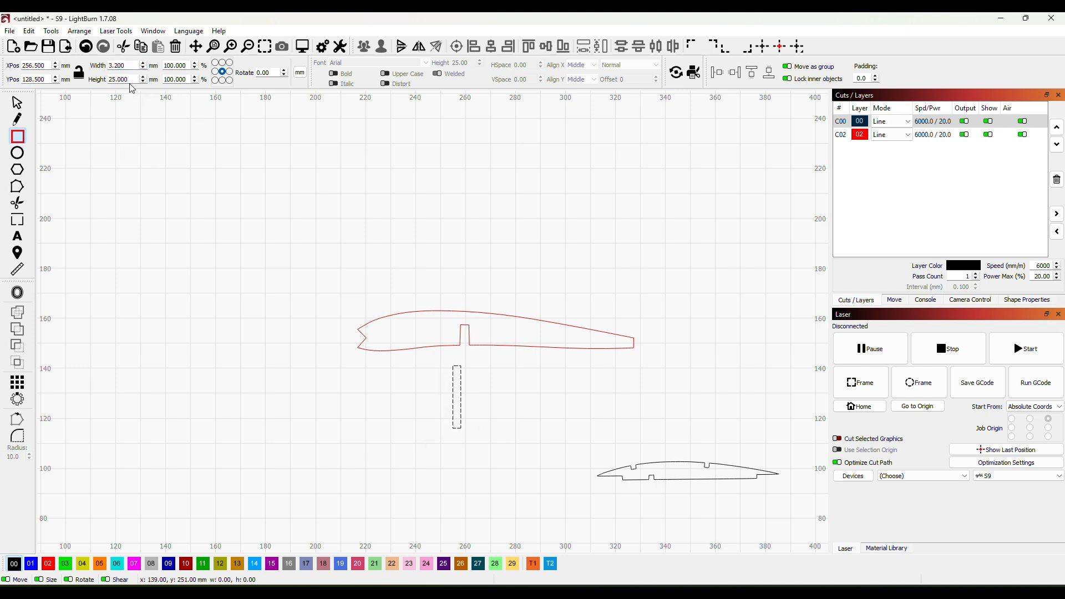
drag(128, 79, 112, 79)
text(8)
key(Return)
click(203, 184)
- Move the black spar rectangle into the rib's slot and nudge it into line at X 259.6, Y 153.2 mm
scroll(478, 357, up, 3)
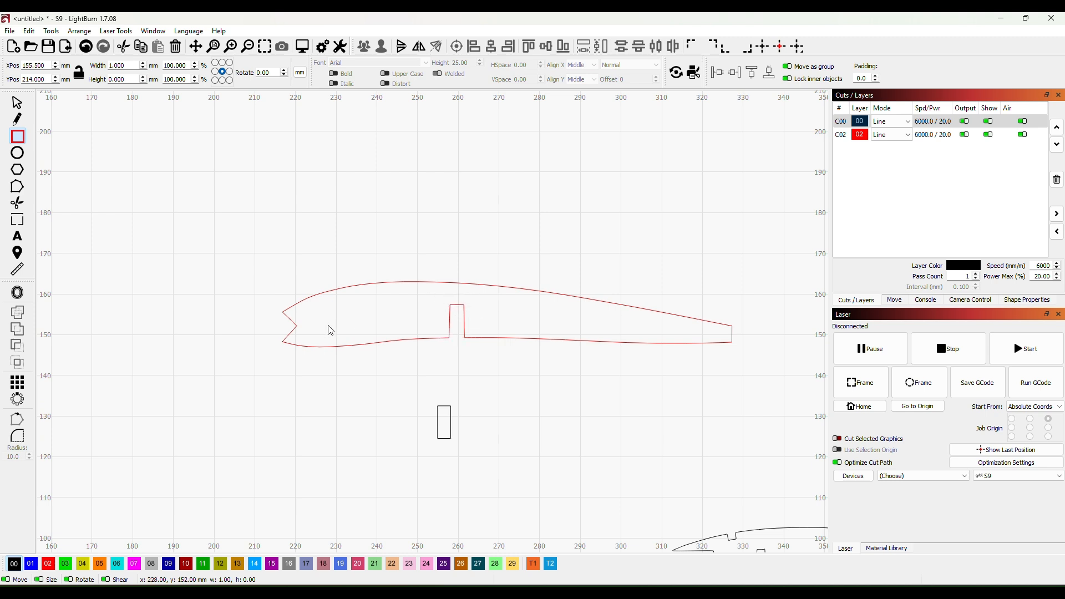
scroll(482, 422, up, 3)
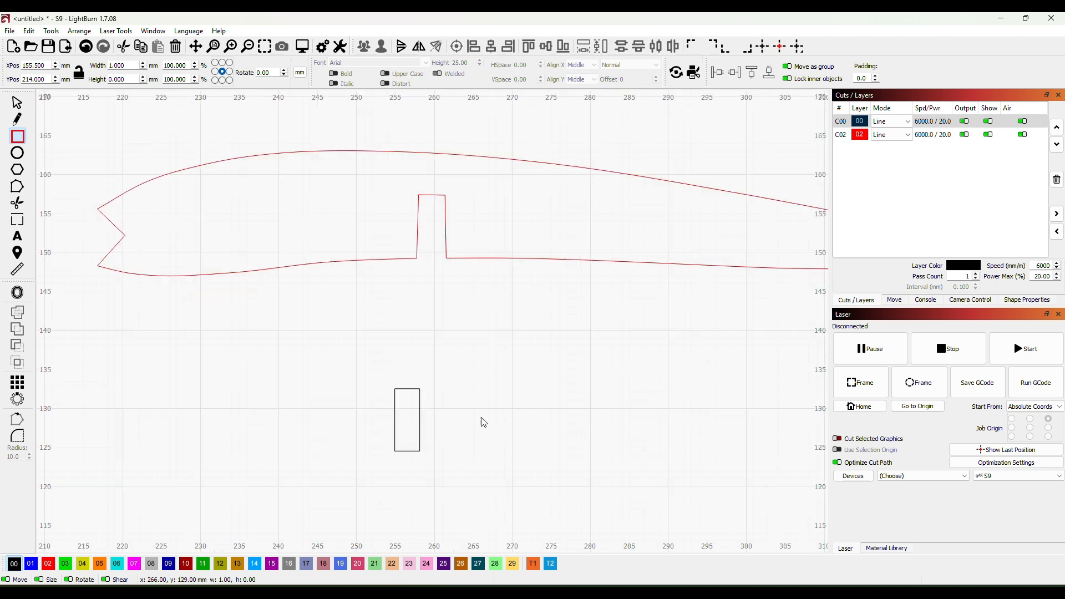
drag(481, 407, 500, 479)
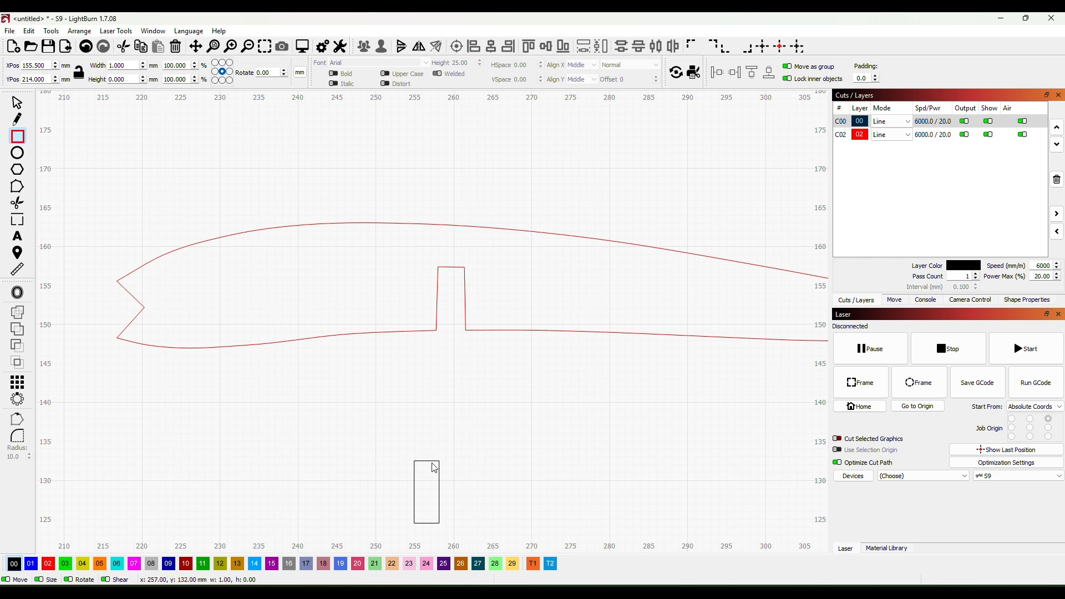
click(17, 103)
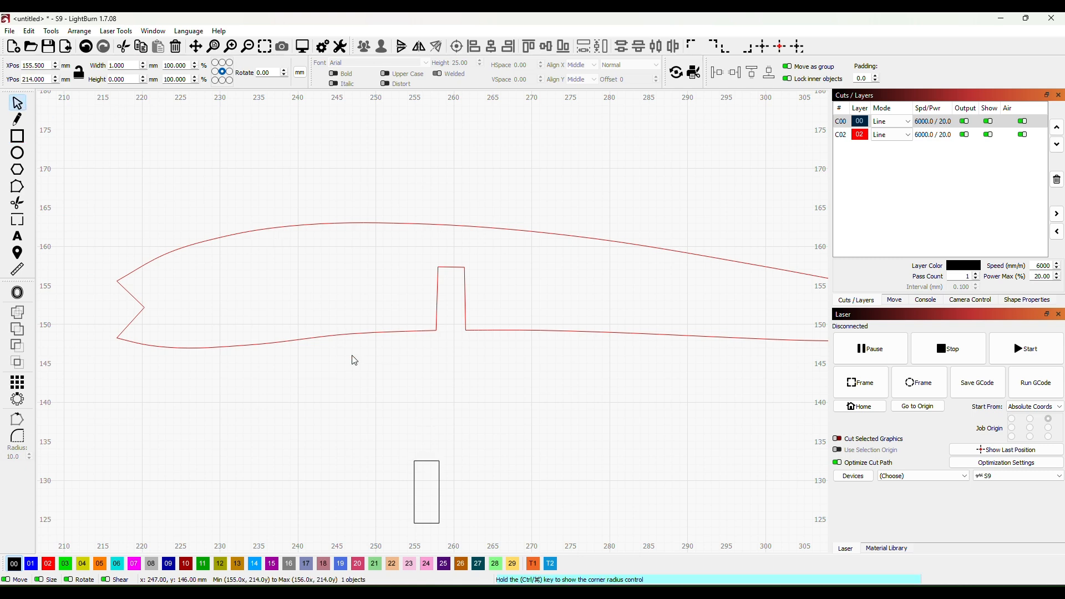
drag(426, 461, 456, 278)
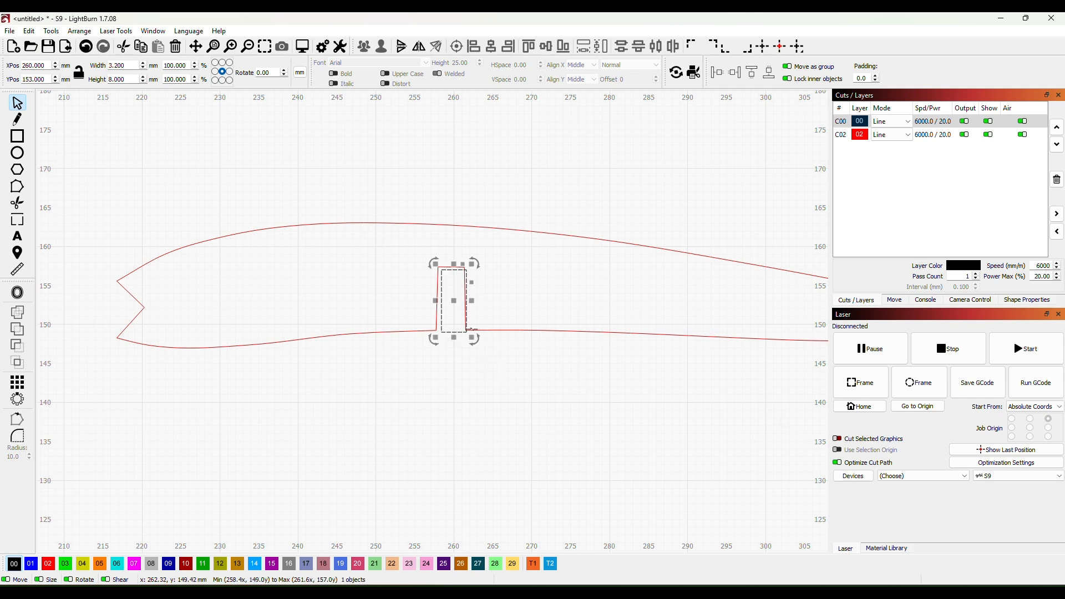
drag(459, 332, 475, 337)
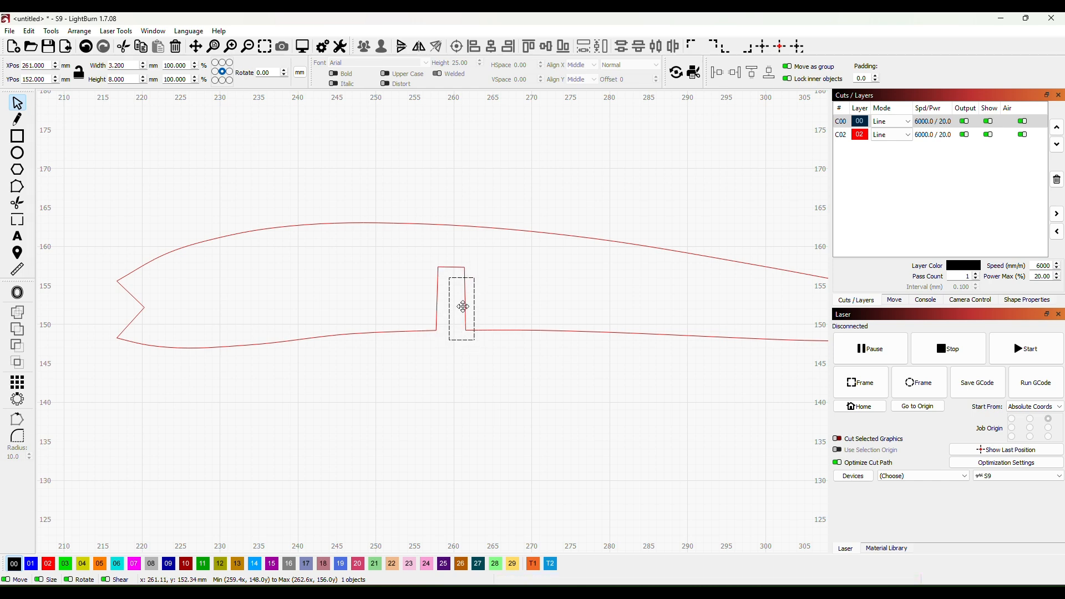
drag(463, 307, 455, 306)
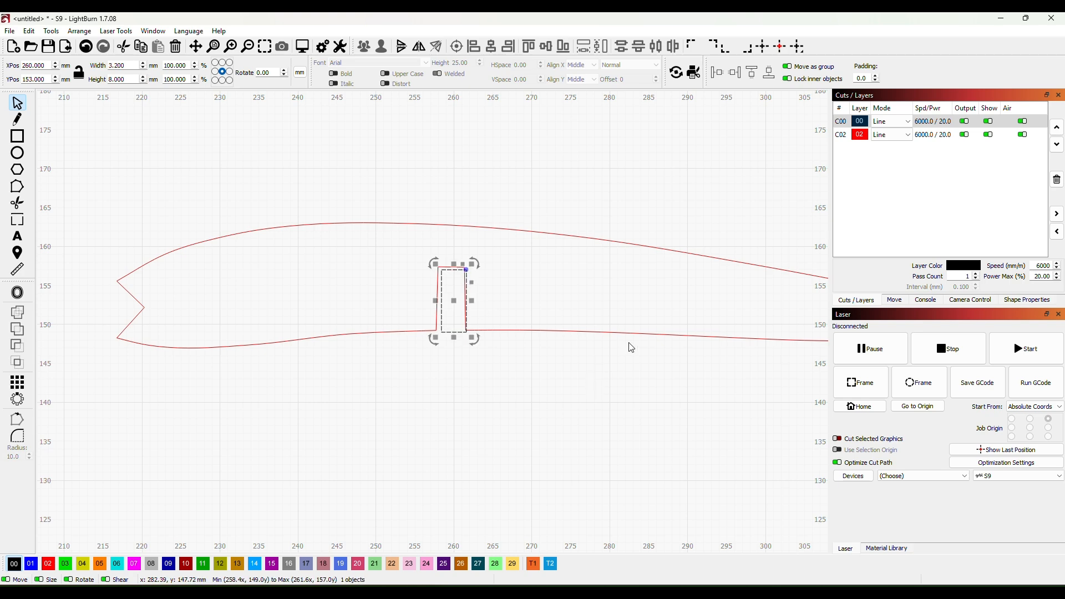
key(Left)
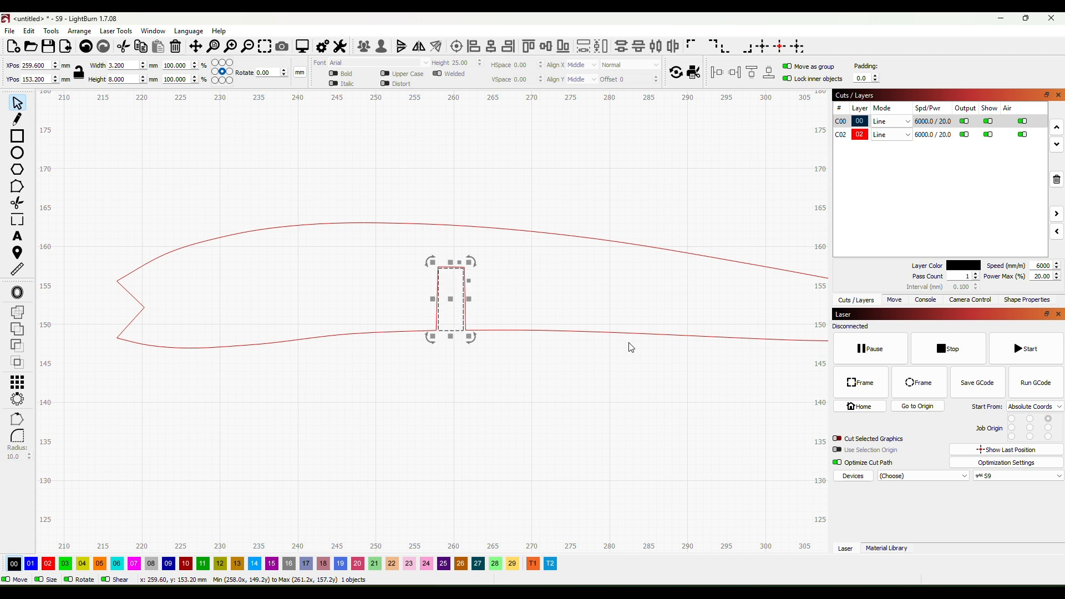
click(411, 415)
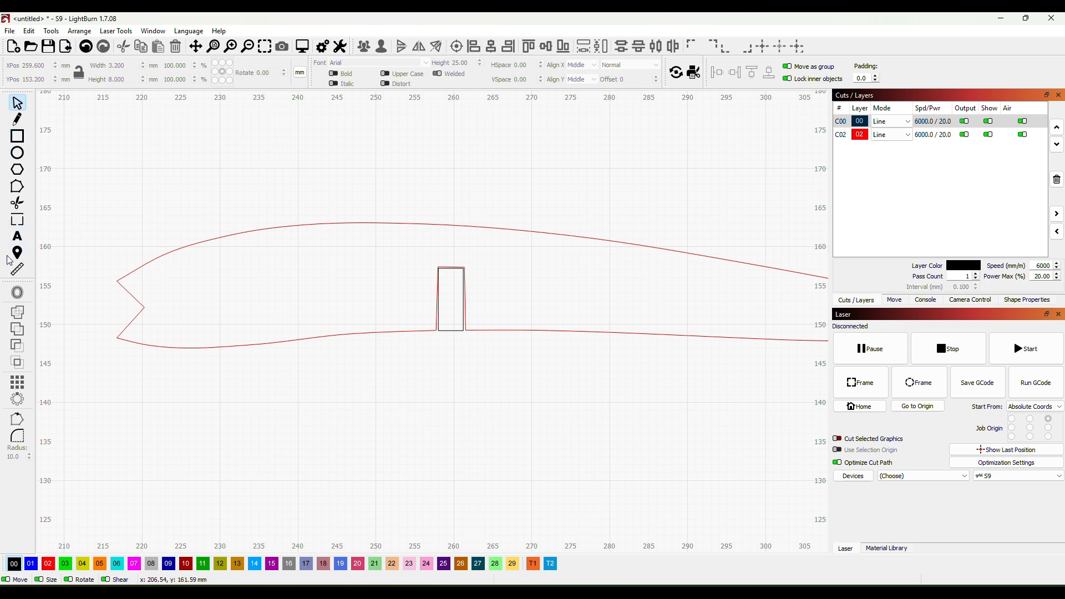
- Open the red rib outline for node editing around the spar slot
click(23, 189)
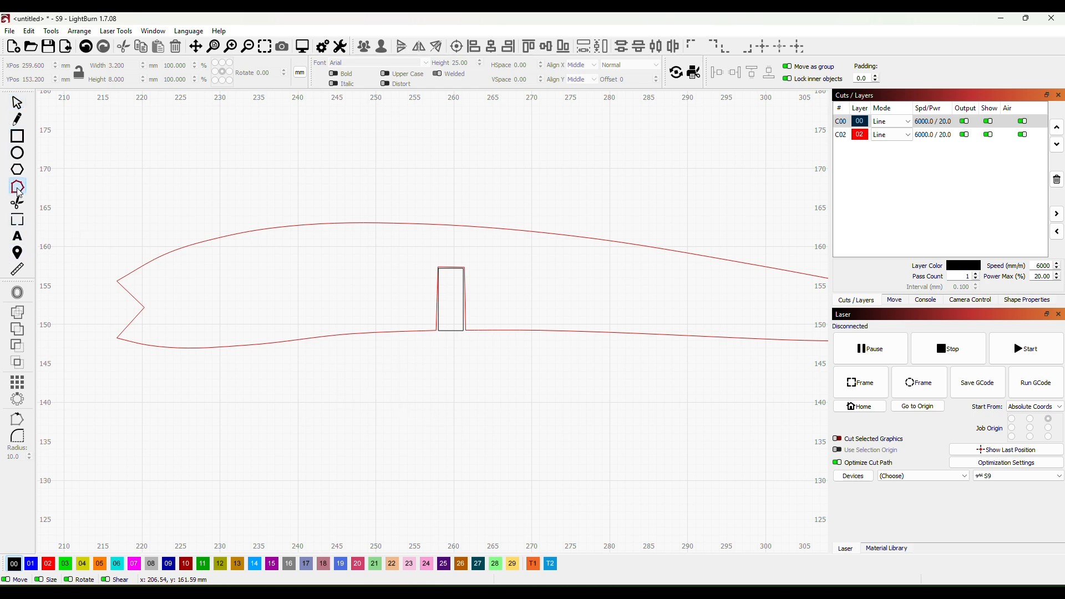
click(491, 227)
scroll(444, 381, up, 2)
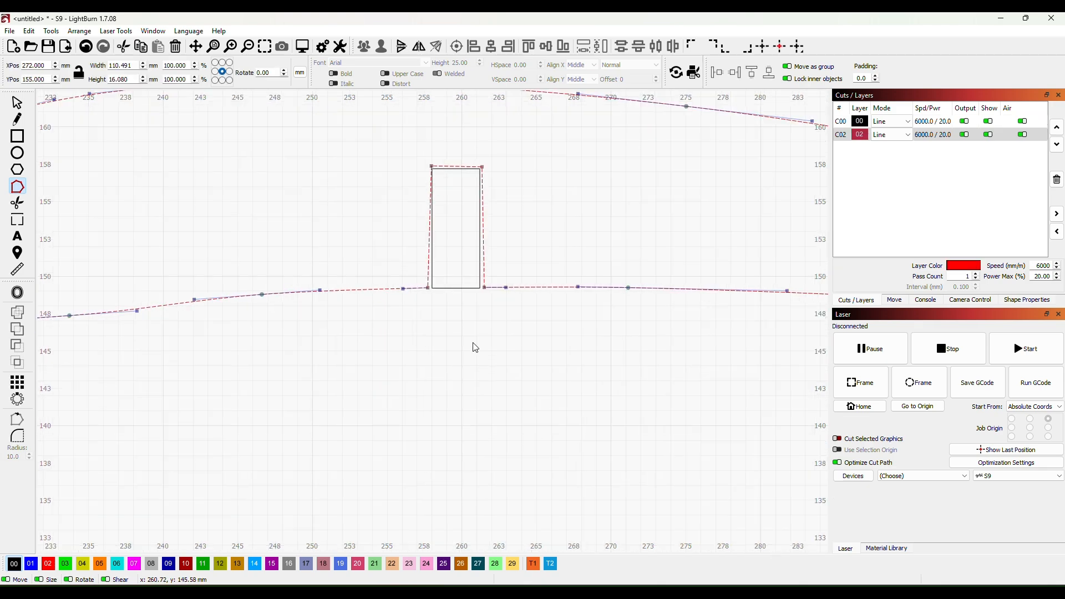
scroll(469, 412, up, 1)
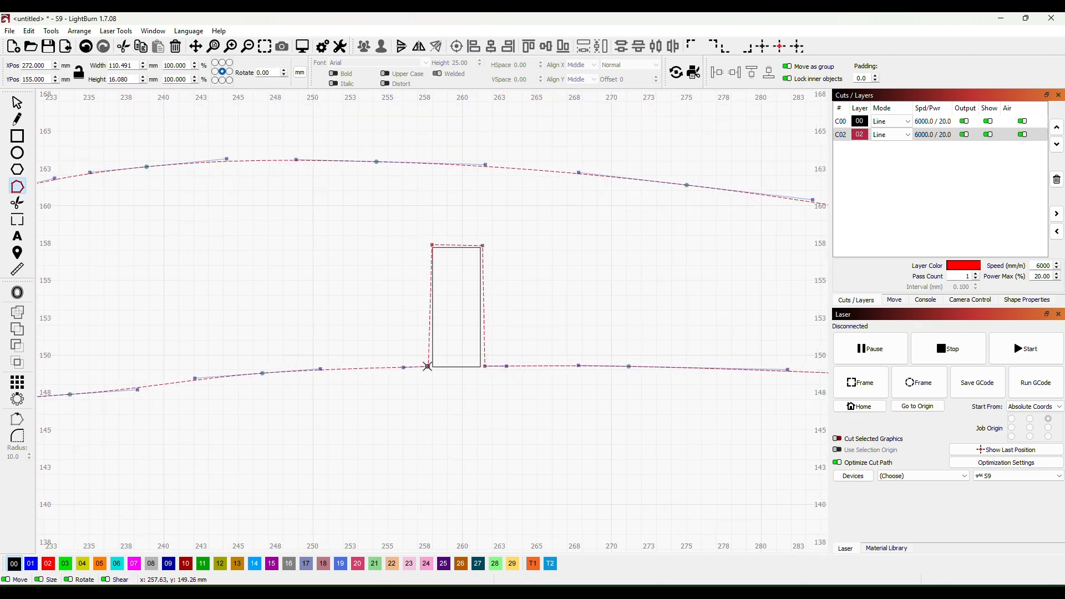
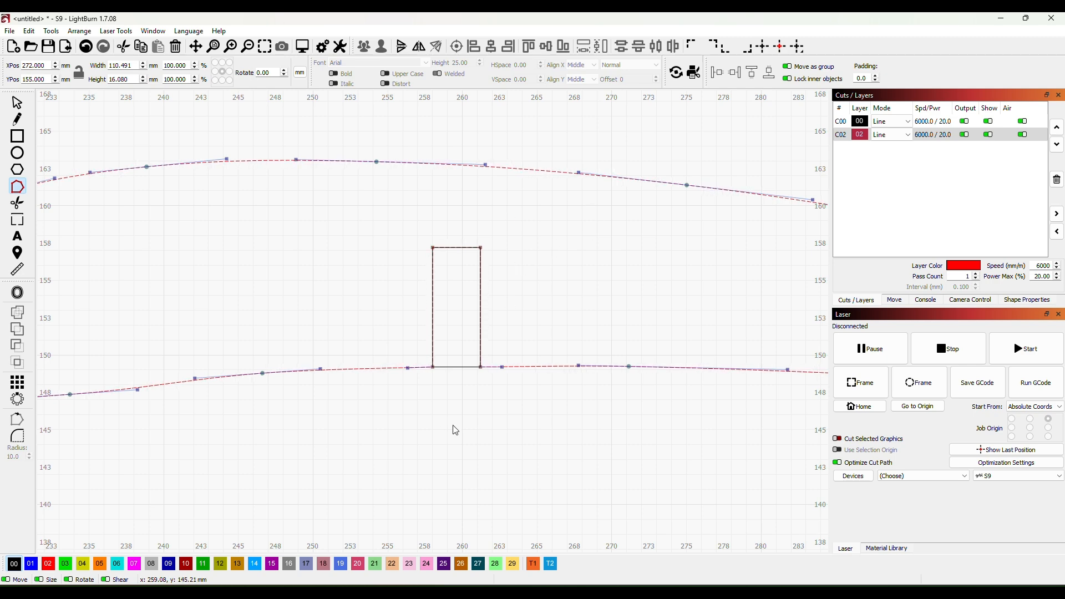
- Move the black spar rectangle out of the rib's slot to the empty area below the nose at X 216, Y 130 mm
scroll(453, 430, down, 5)
drag(519, 449, 454, 321)
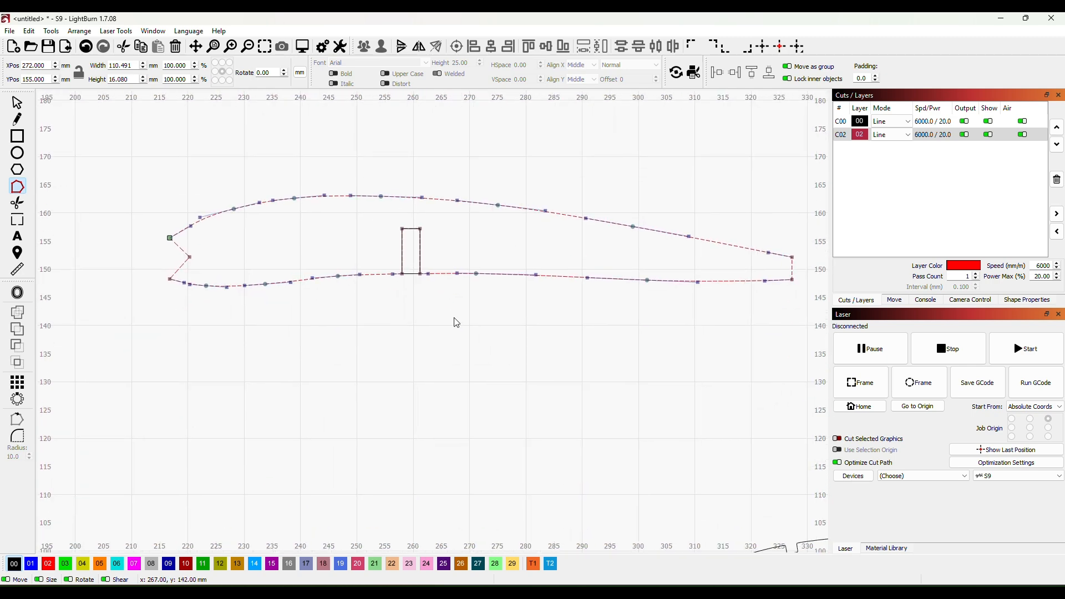
scroll(528, 317, down, 2)
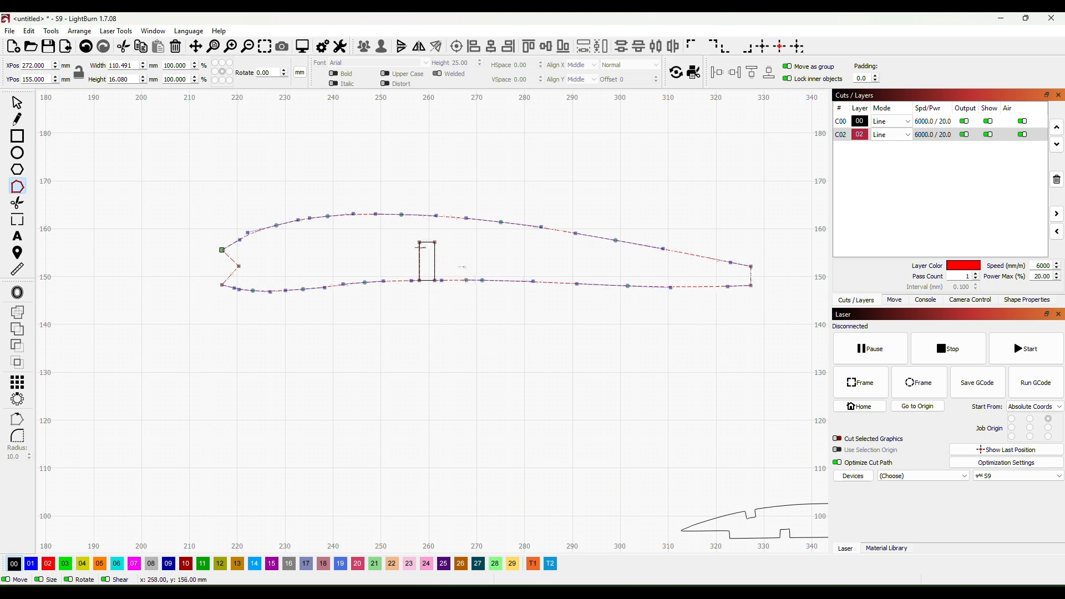
click(17, 102)
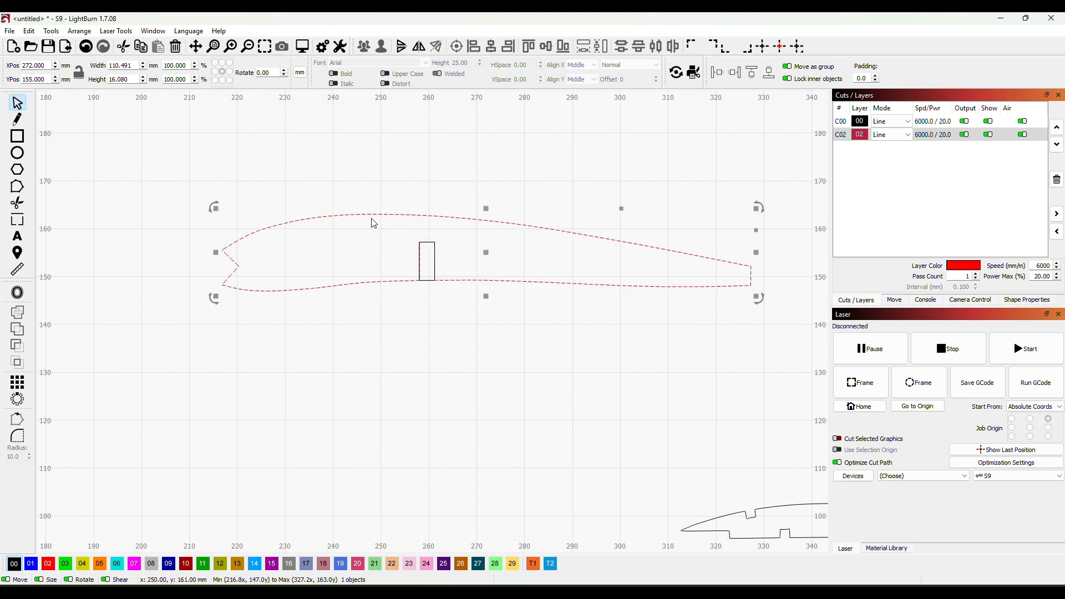
click(432, 281)
drag(432, 281, 252, 412)
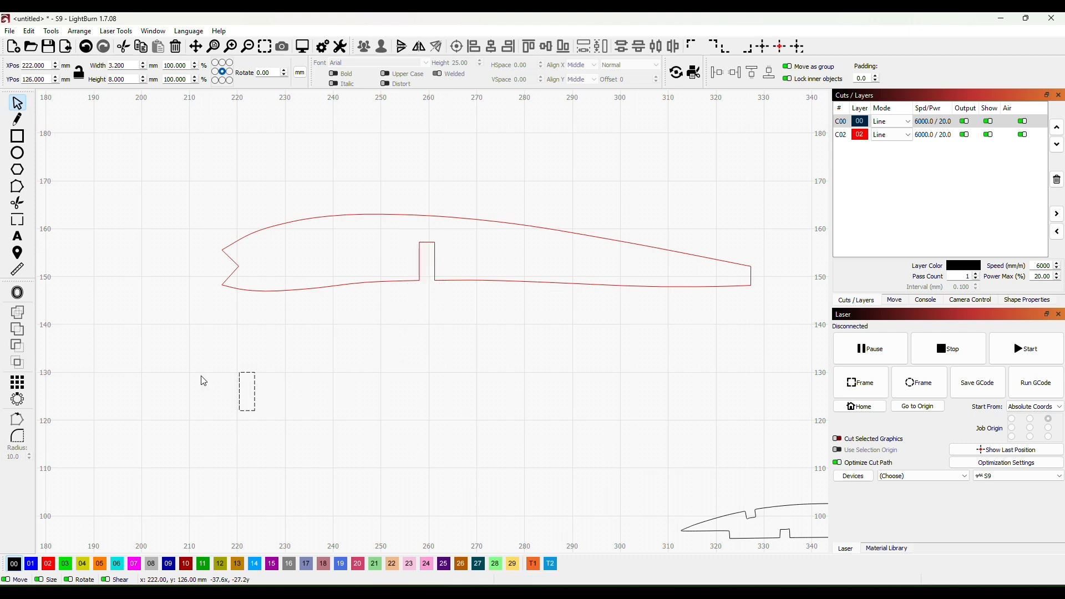
mouse_move(201, 376)
mouse_down()
mouse_move(215, 364)
mouse_move(219, 373)
mouse_up()
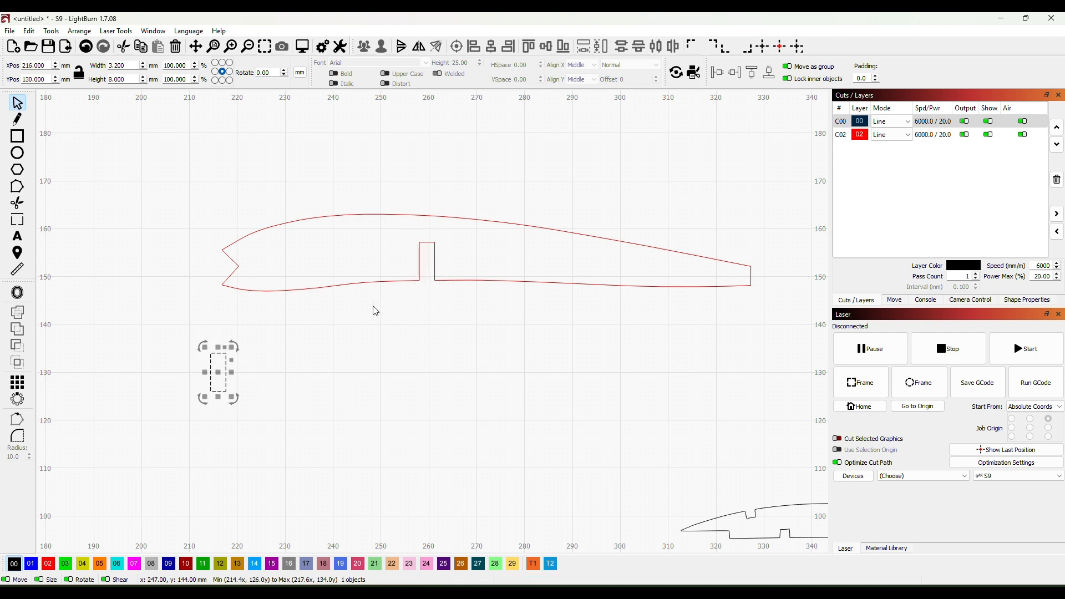
- Draw a square about 8 by 8 mm on black layer 00 in the empty area above and ahead of the rib's nose
scroll(245, 345, up, 2)
drag(120, 263, 350, 352)
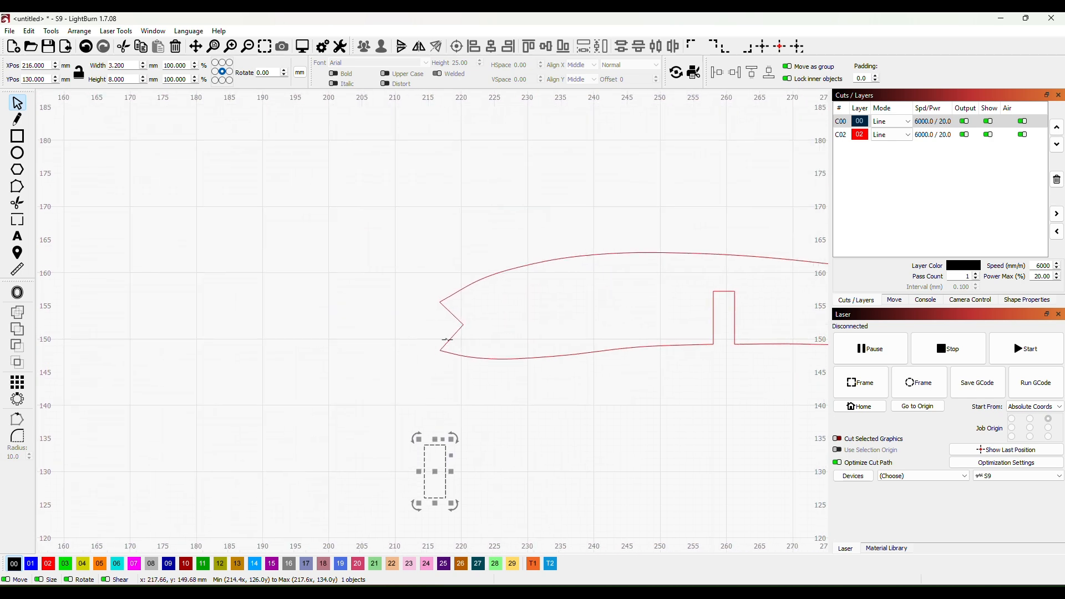
scroll(447, 340, down, 3)
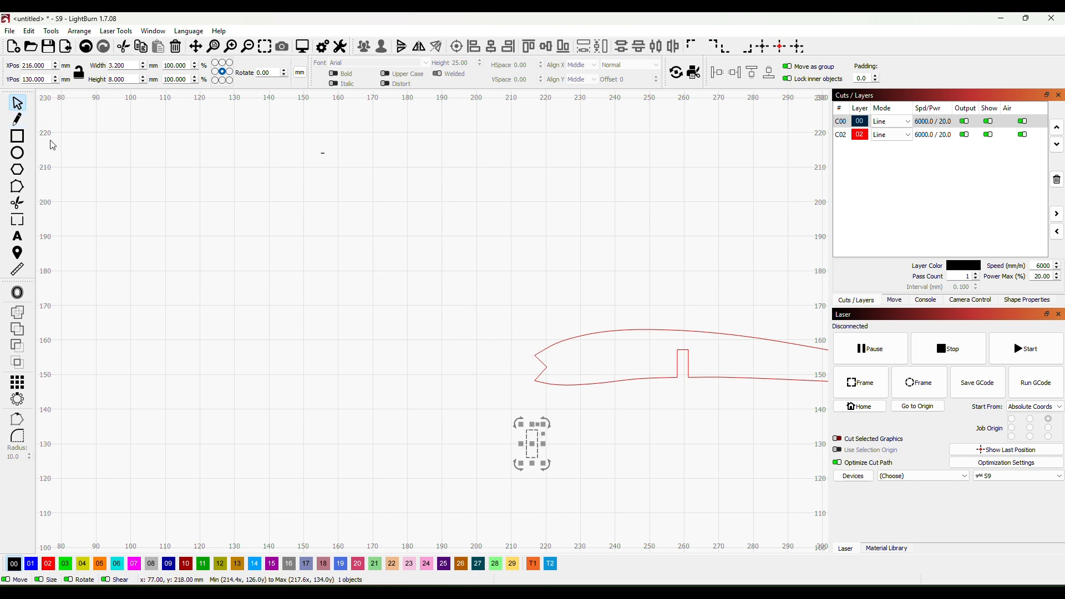
click(17, 136)
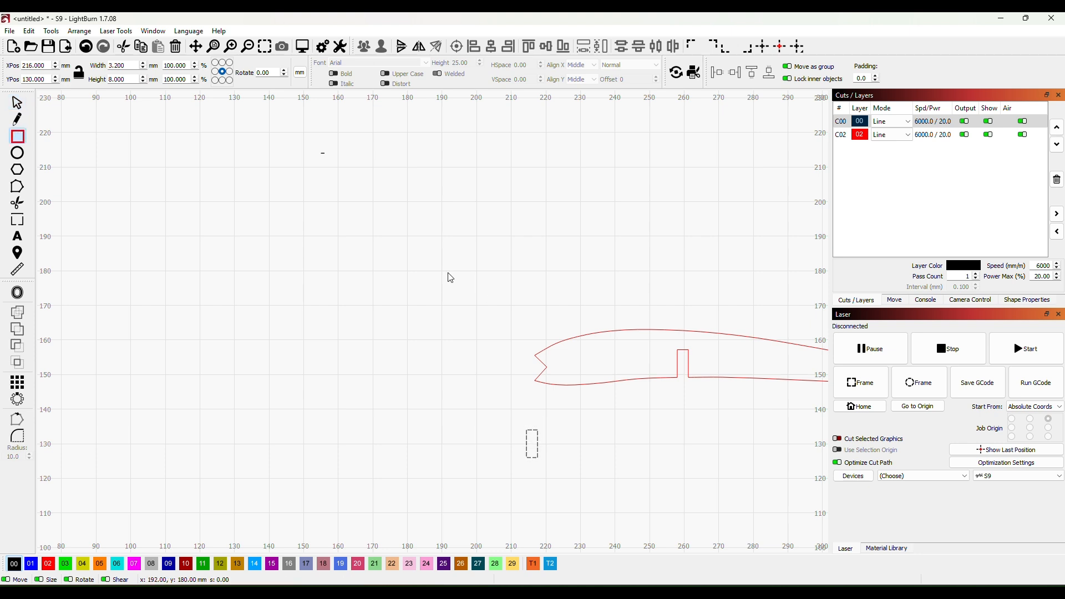
drag(445, 265, 474, 294)
key(Escape)
click(480, 283)
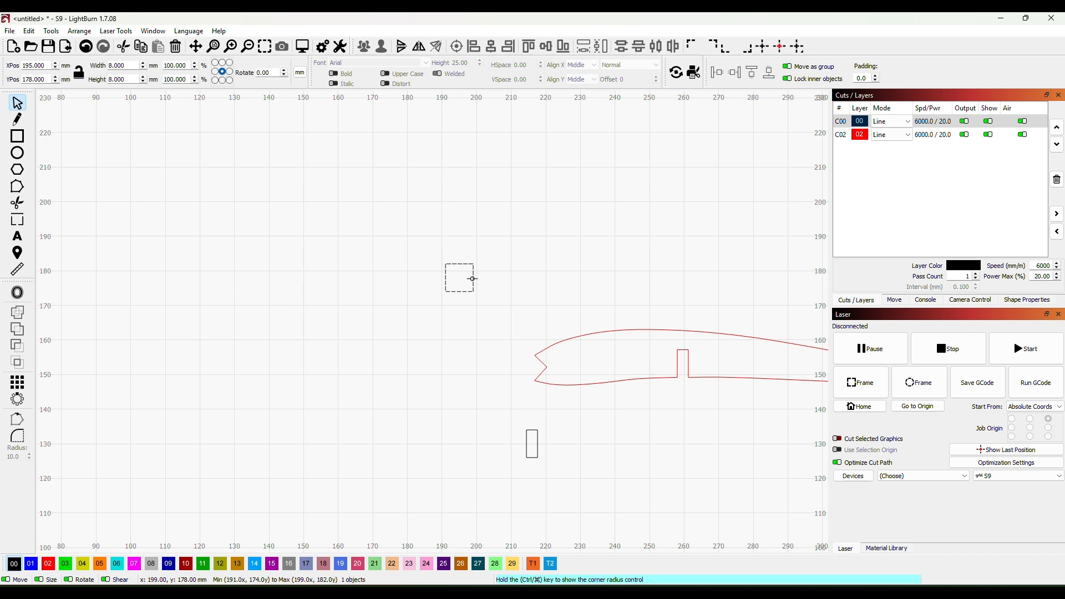
click(479, 282)
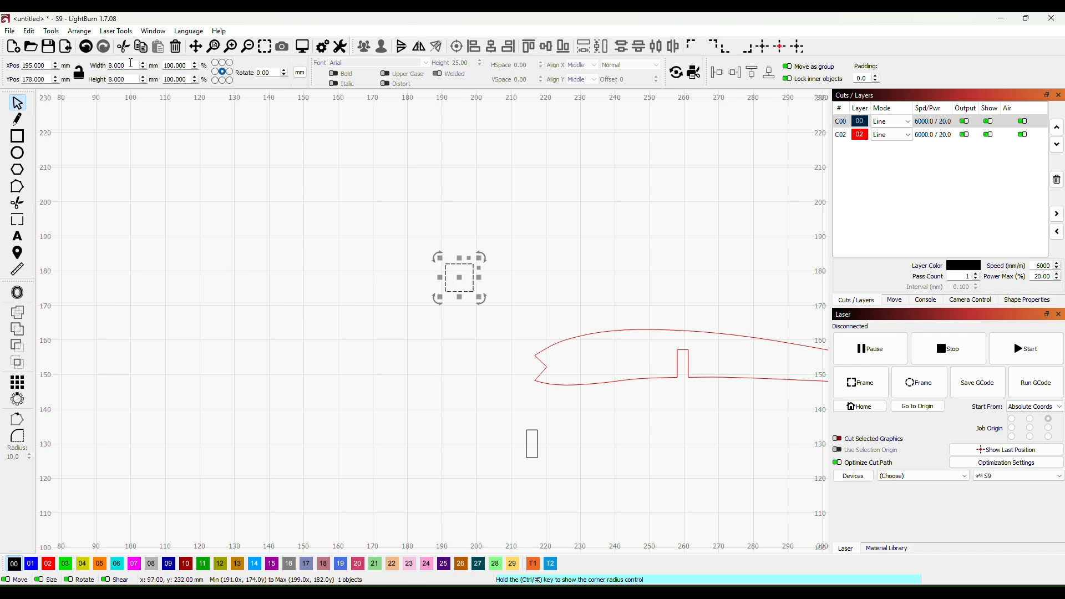
- Set the new square's width and height to 4.8 mm each
drag(131, 62, 108, 65)
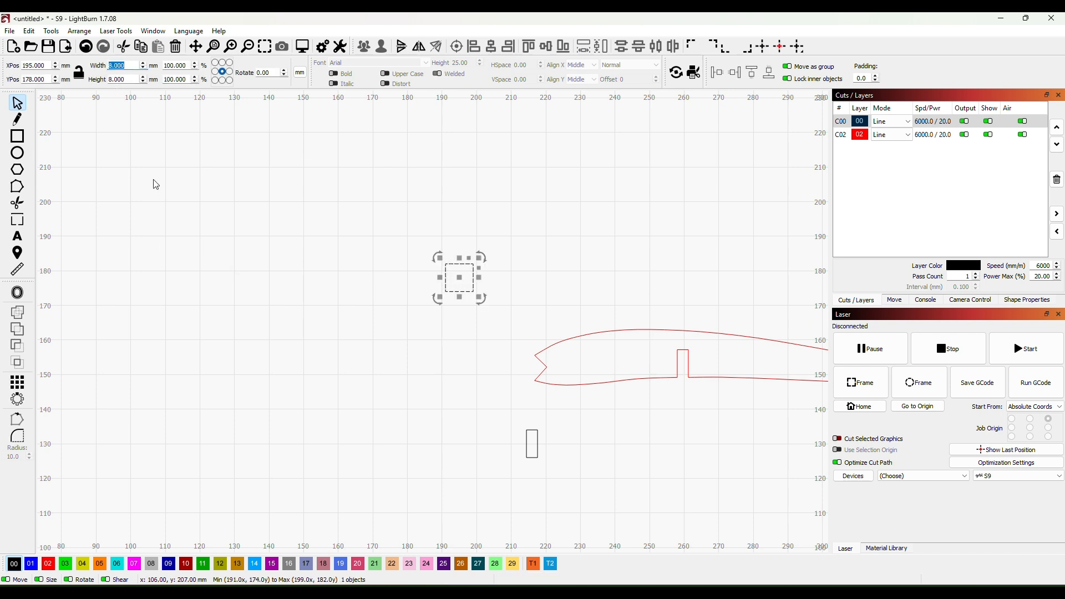
text(4.8)
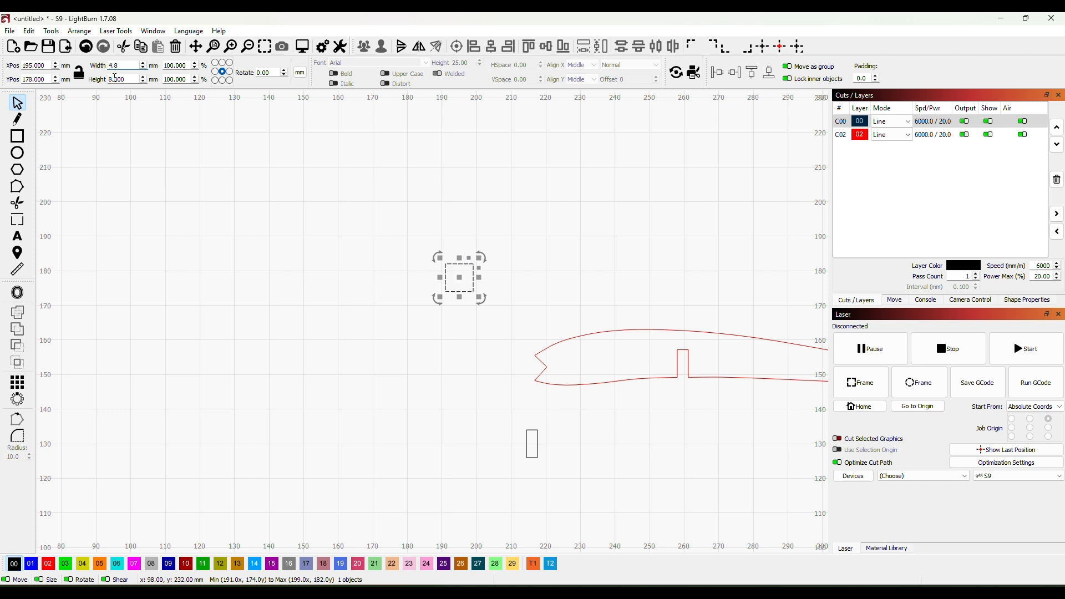
drag(128, 79, 99, 81)
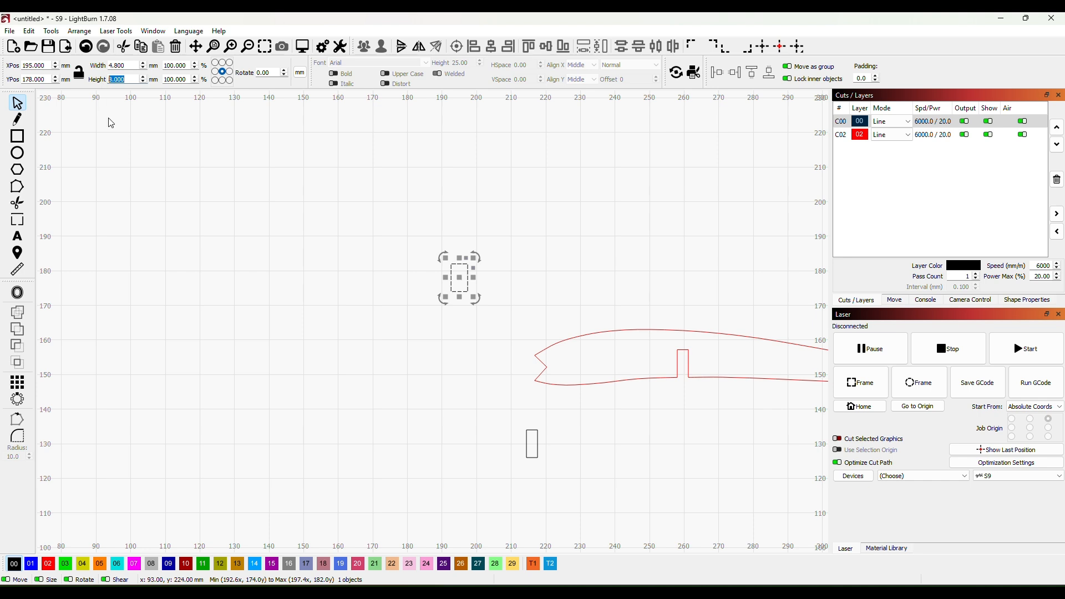
text(4)
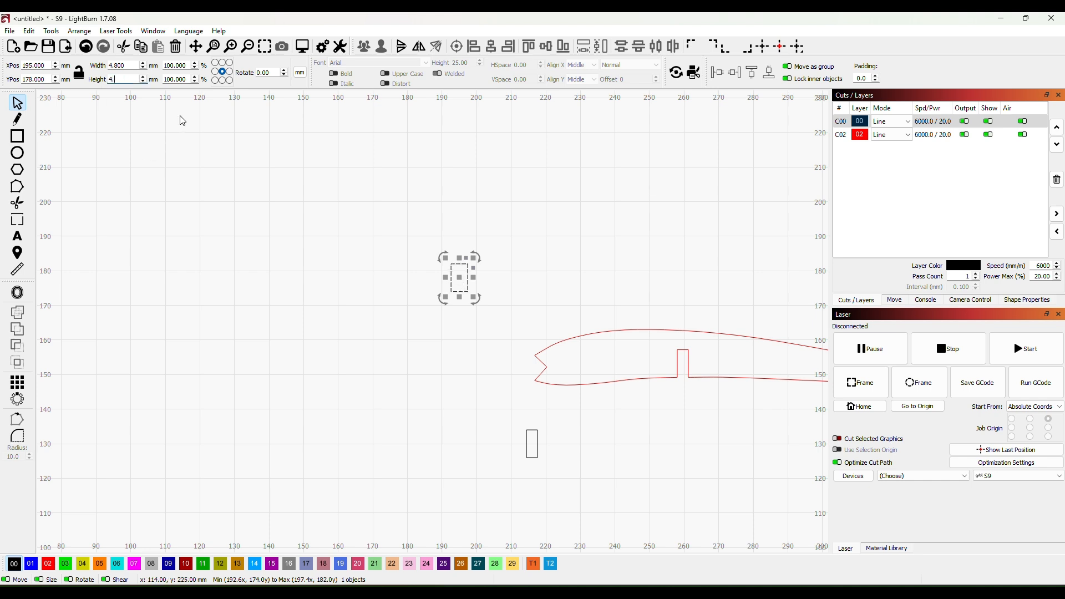
text(.8)
click(162, 185)
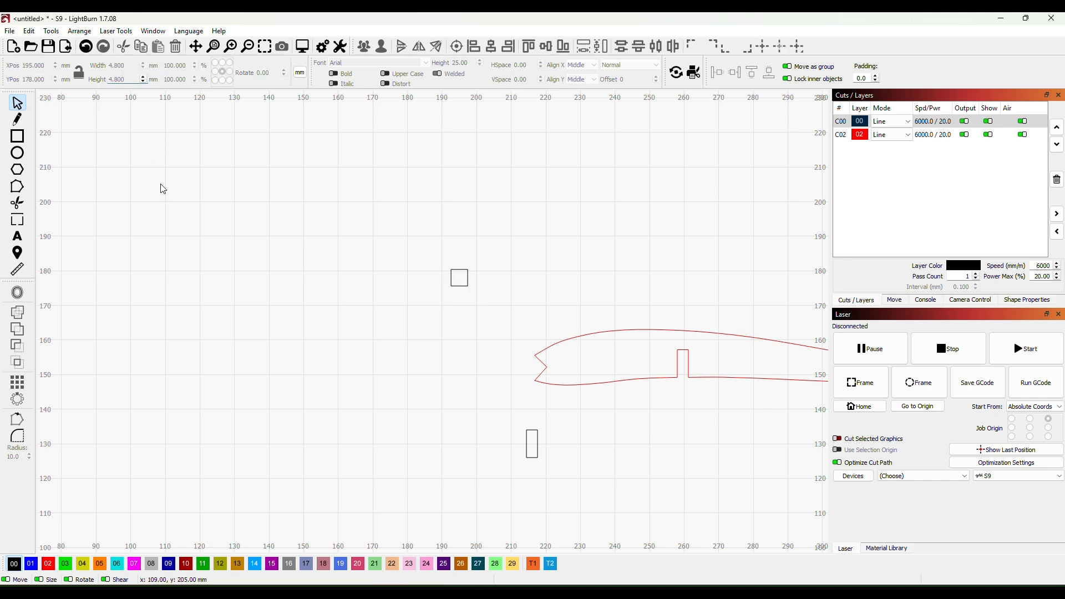
- Rotate the small square slightly and straighten it again by aligning one of its edges in node editing
click(461, 286)
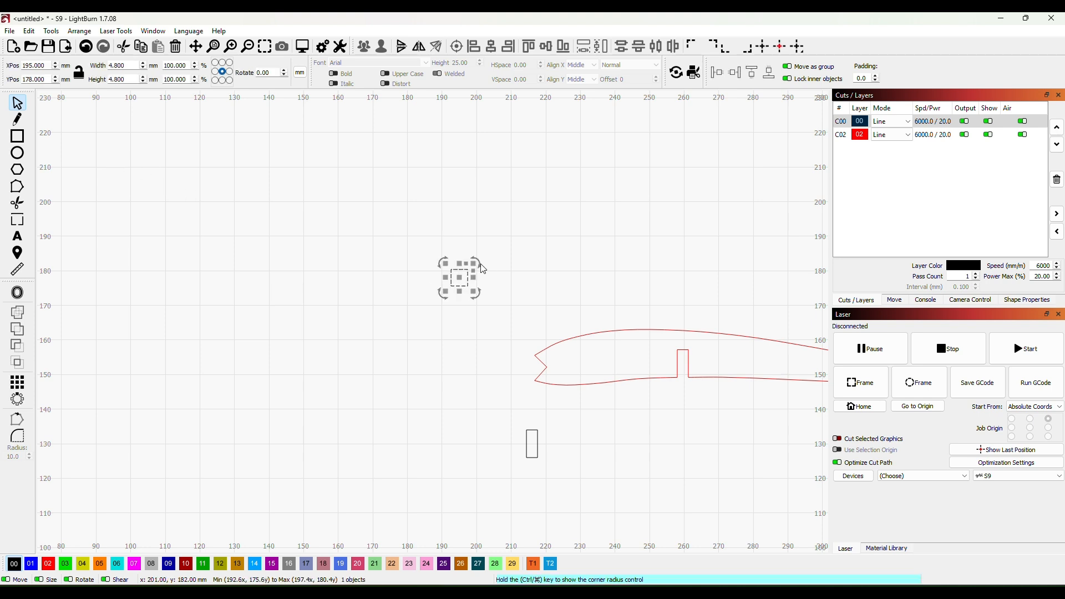
drag(478, 261, 487, 273)
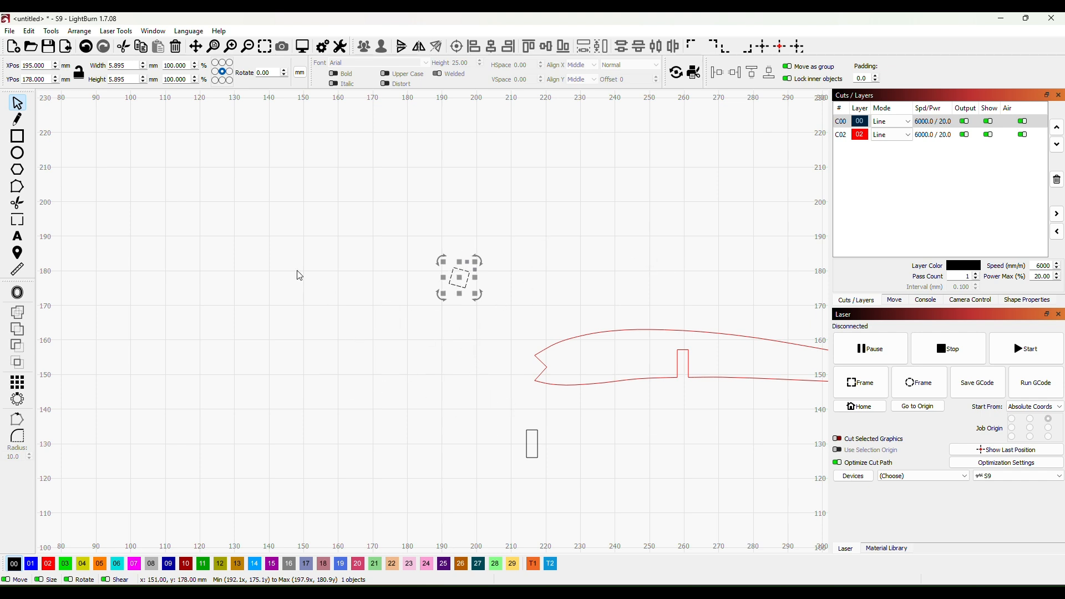
click(21, 182)
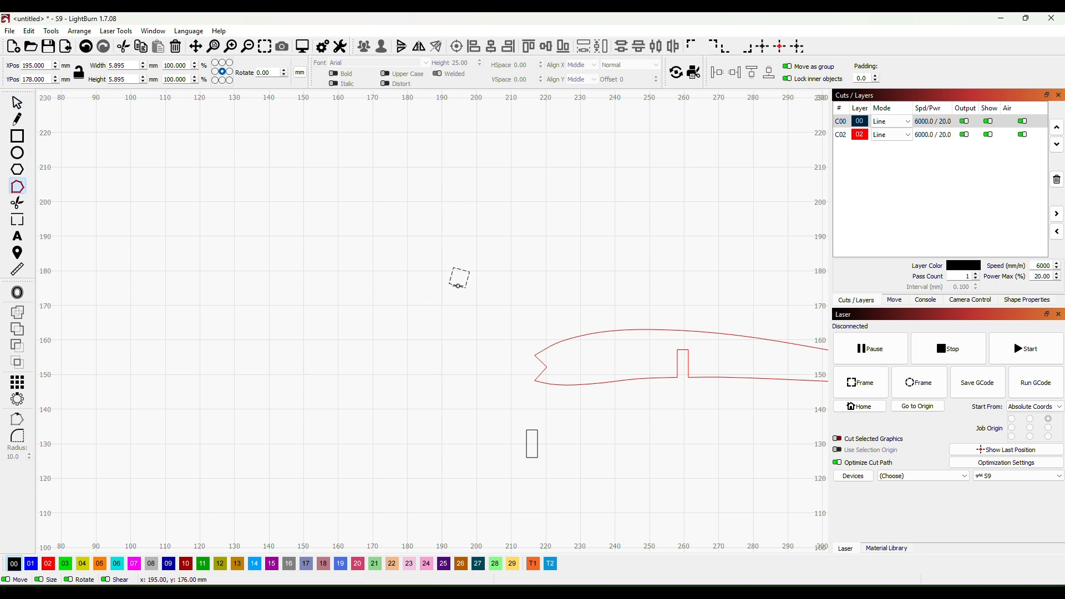
drag(458, 286, 469, 285)
click(17, 103)
- Turn the small square 45 degrees into a diamond, aligning its edge exactly in node editing
scroll(421, 364, up, 2)
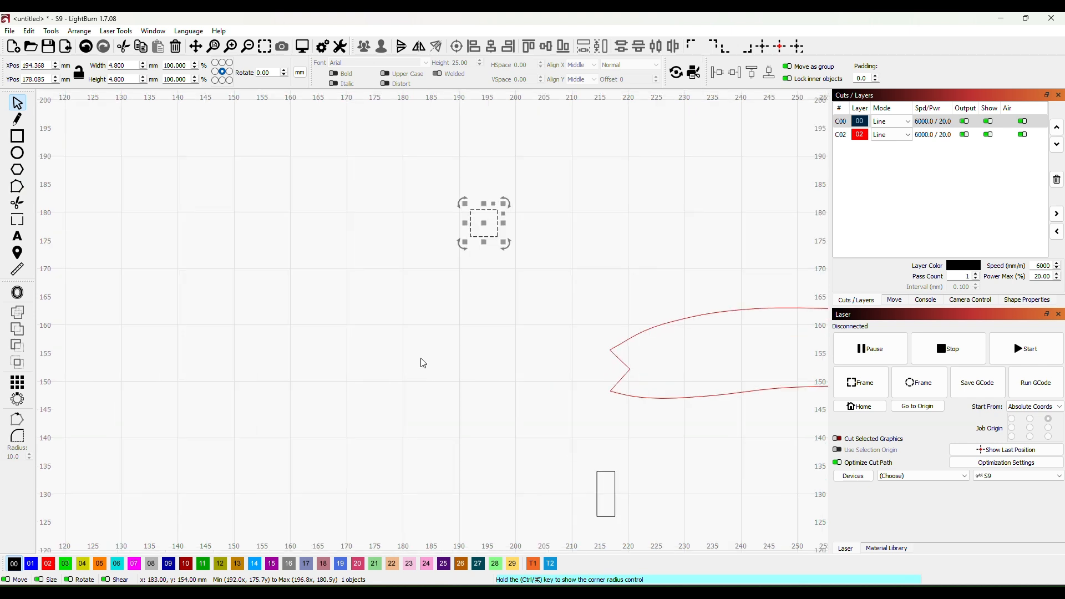
drag(559, 255, 438, 356)
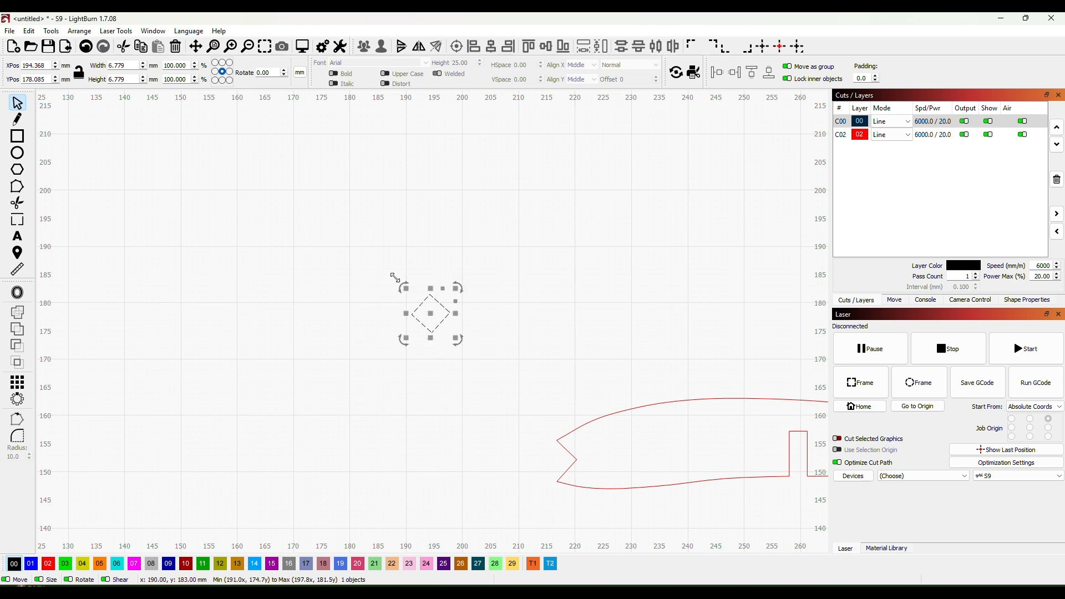
click(17, 187)
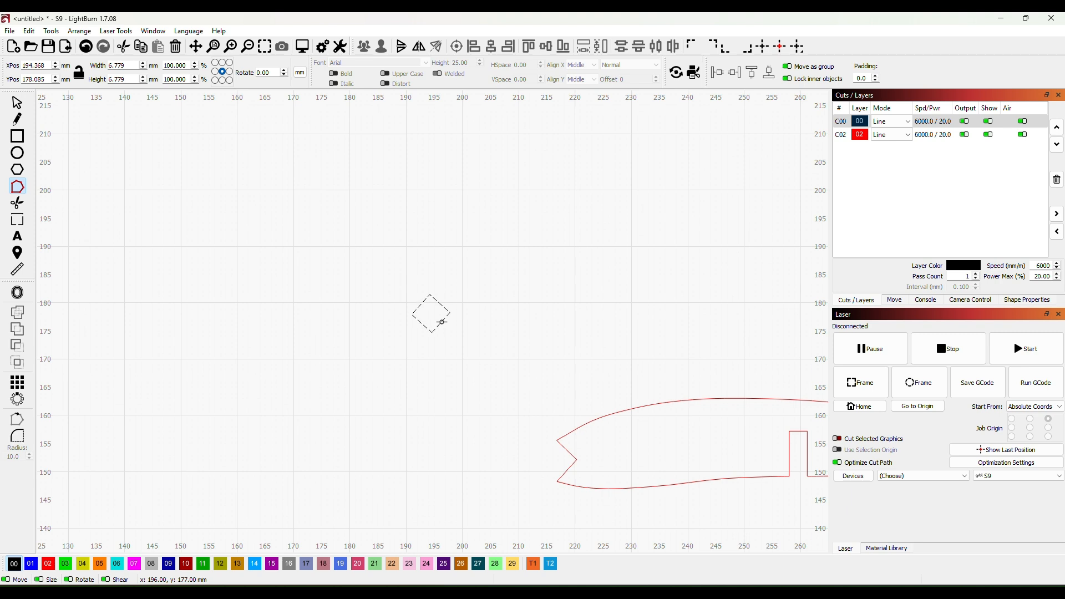
drag(442, 322, 442, 322)
- Move the black diamond into the rib's nose notch and nudge it into place at X 216.6, Y 151.9 mm
drag(654, 439, 516, 368)
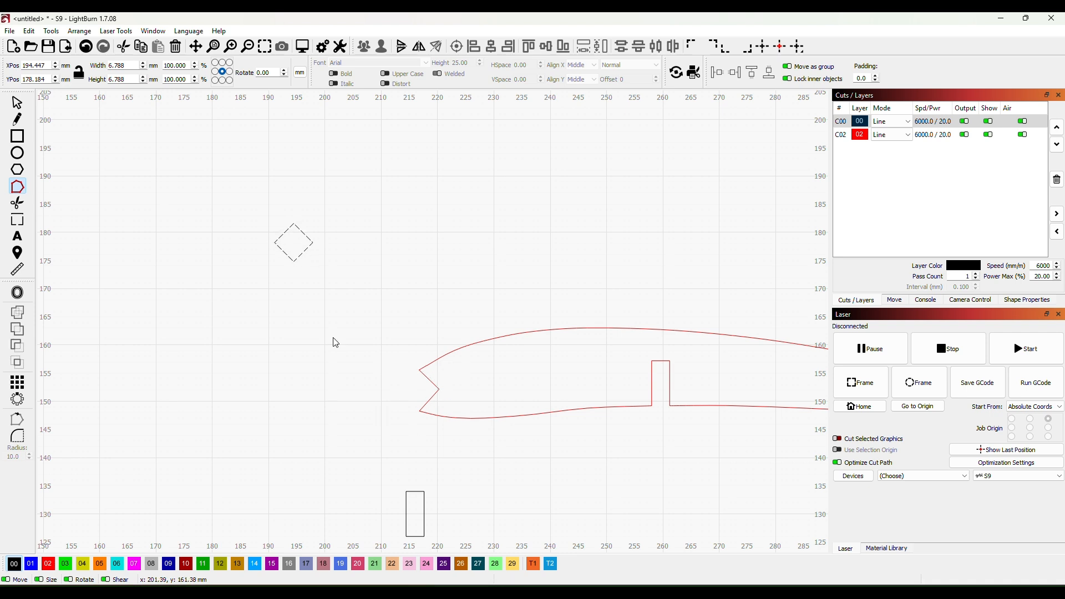
click(18, 105)
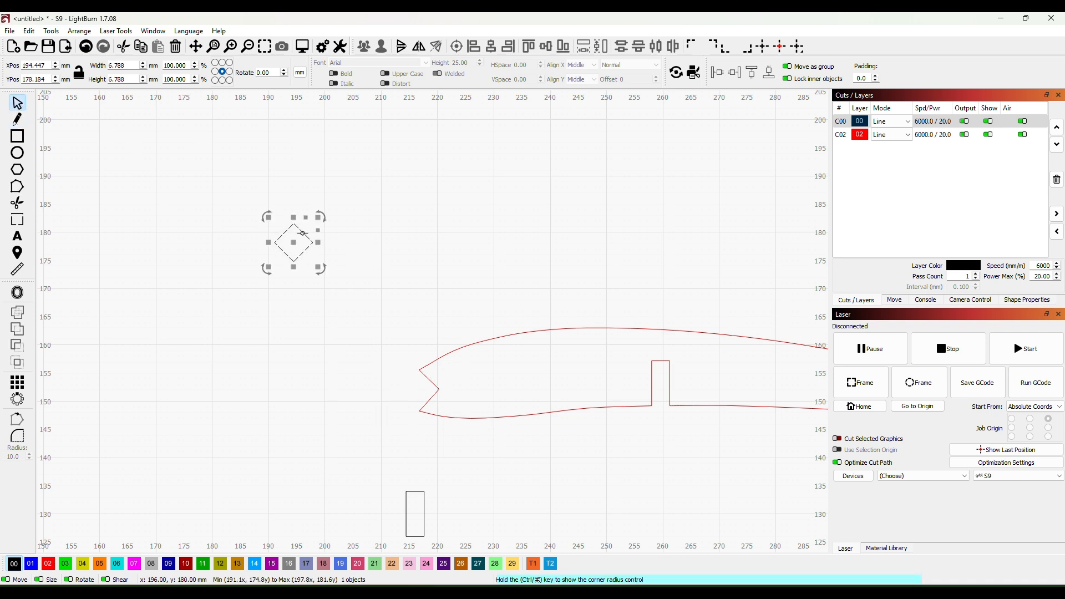
drag(308, 259, 416, 387)
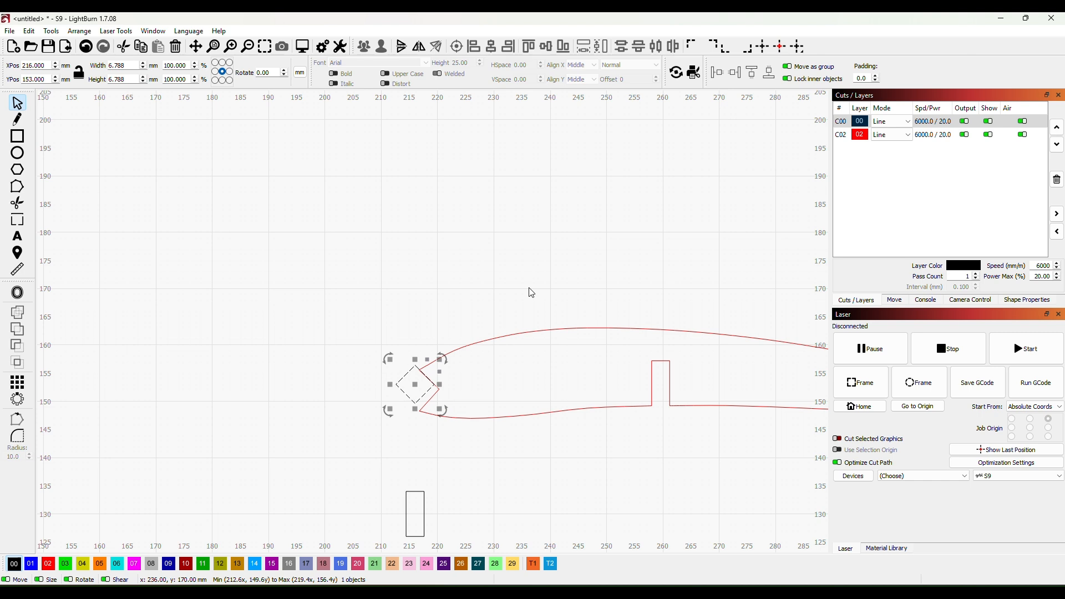
key(Down)
key(Down)
key(Down)
key(Down)
key(Down)
key(Down)
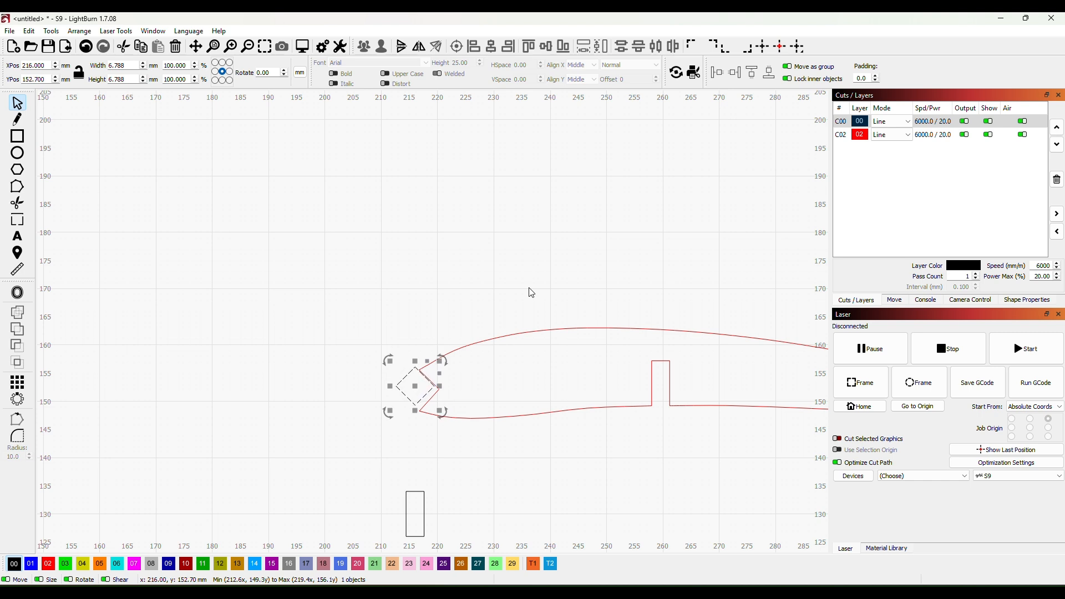
key(Down)
key(Down)
key(Down)
key(Down)
key(Down)
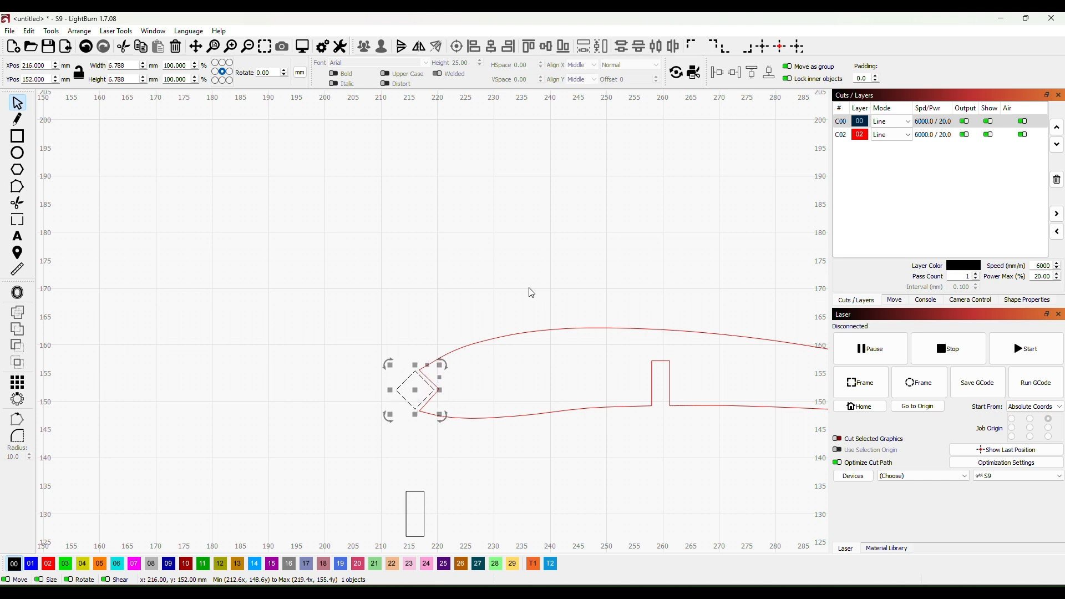
key(Right)
key(Right)
key(Right)
key(Right)
key(Right)
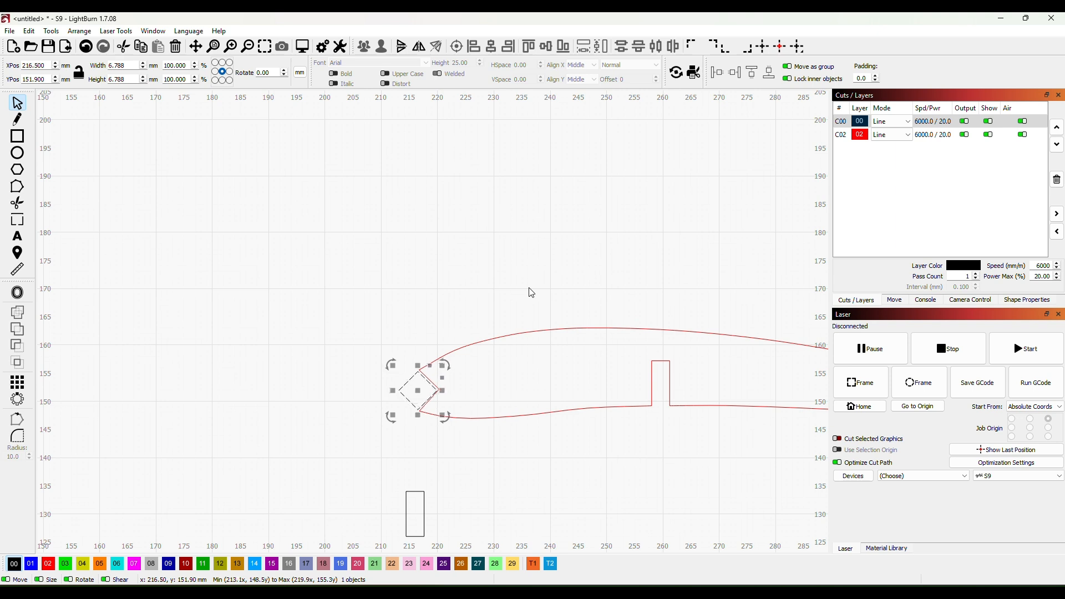
key(Right)
click(467, 266)
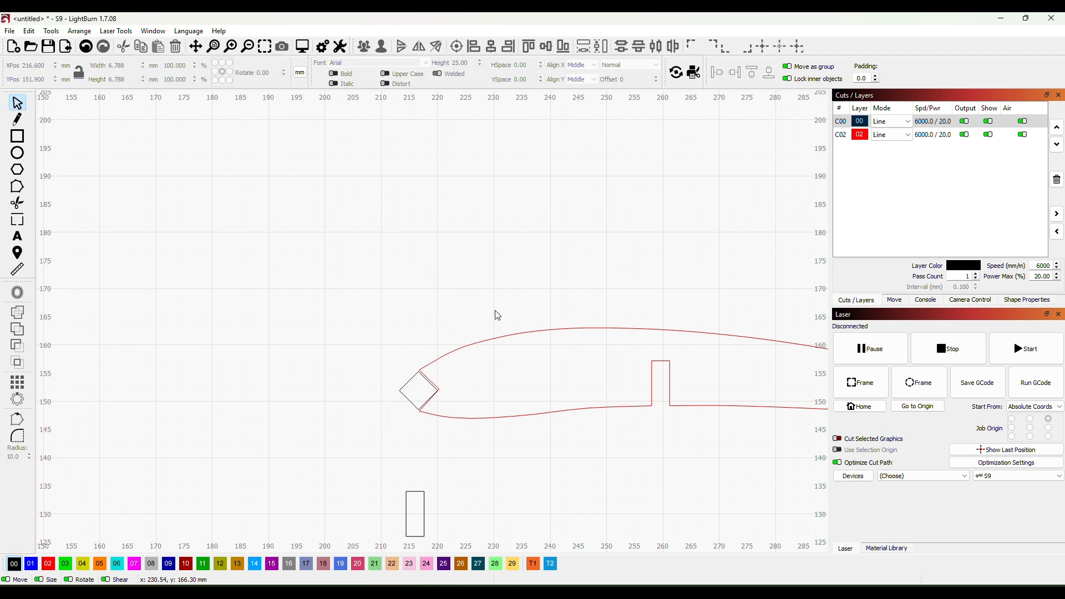
- Move the three nose-notch nodes of the red rib outline onto the black diamond's upper, rear and lower corners
scroll(613, 404, down, 2)
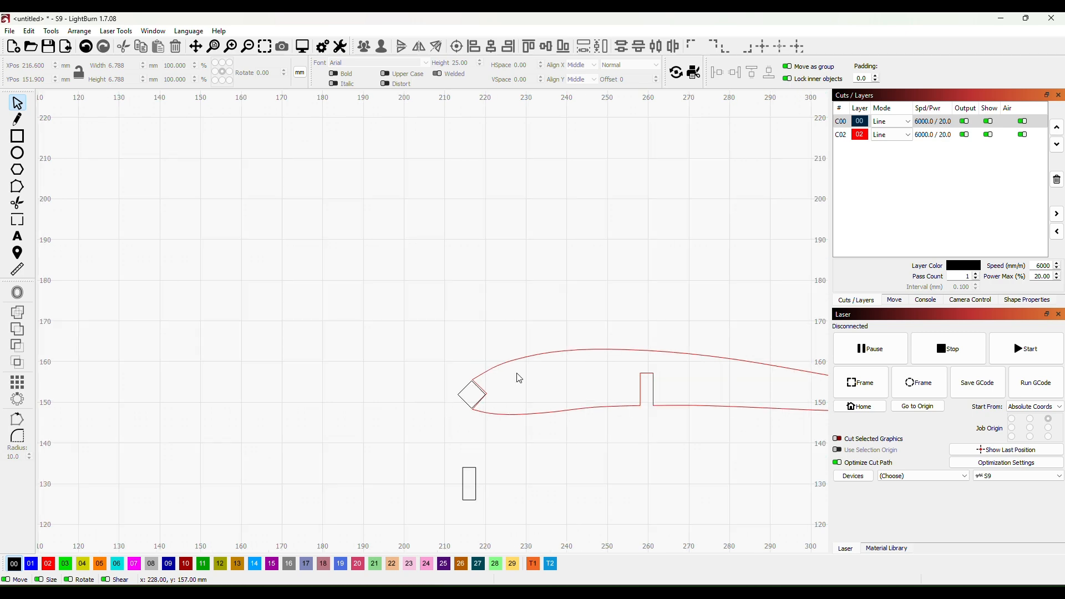
scroll(516, 383, up, 4)
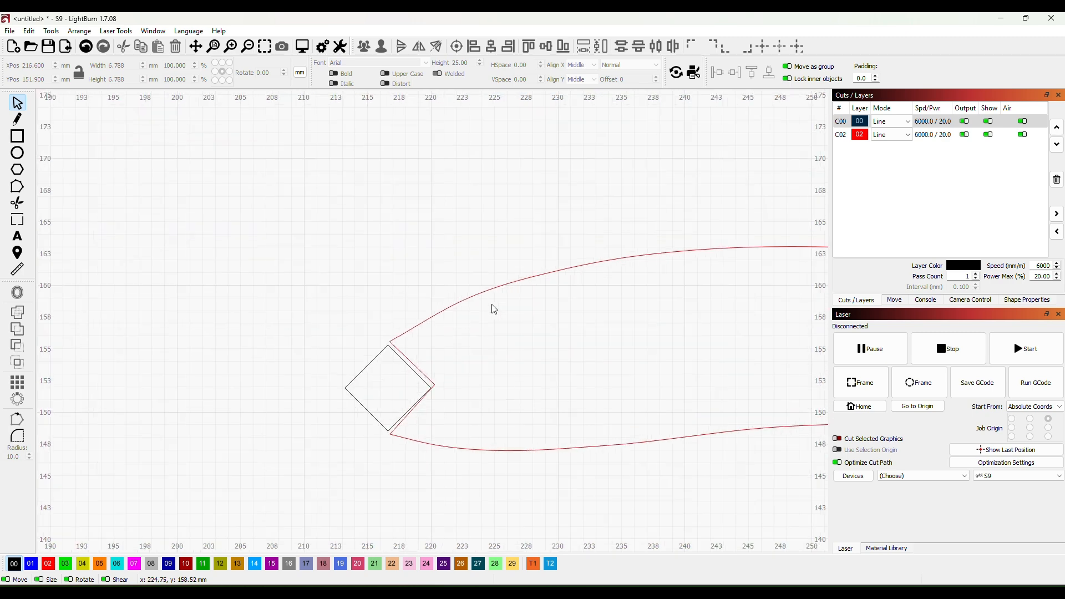
click(497, 288)
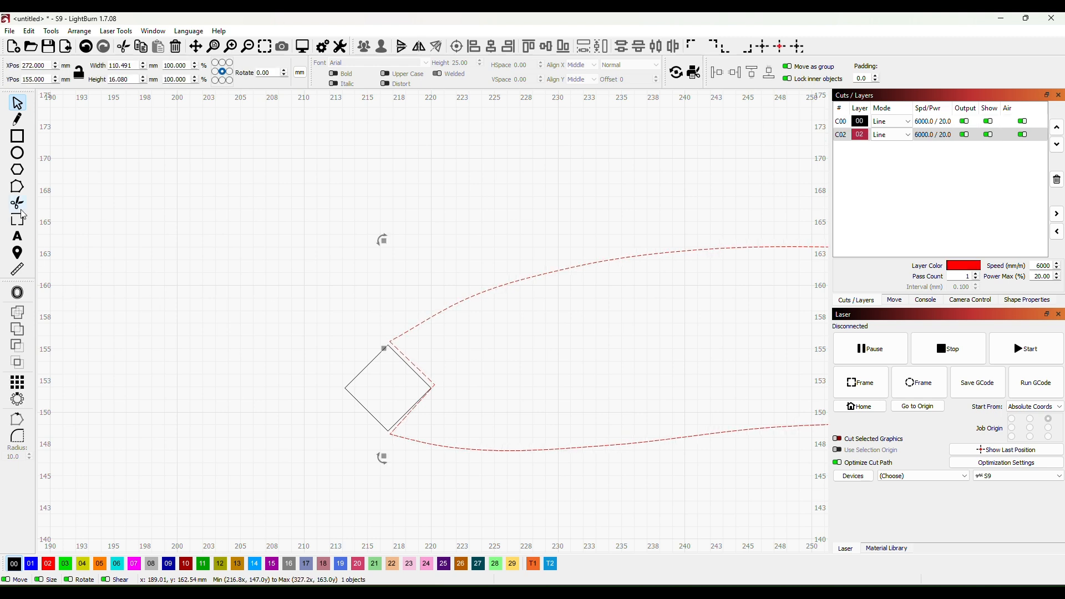
click(21, 190)
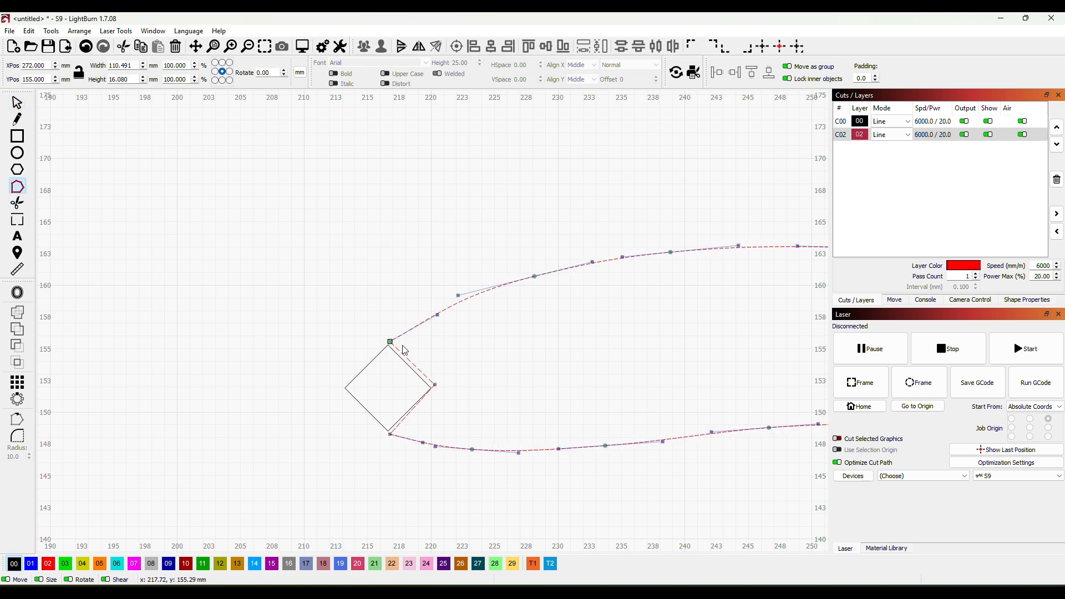
drag(389, 340, 388, 345)
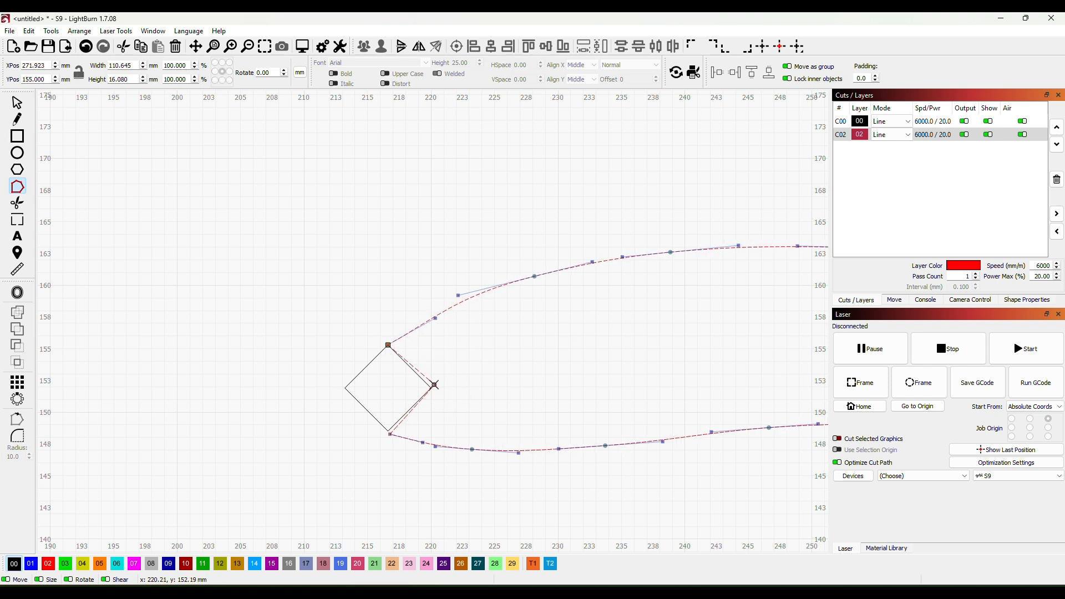
drag(434, 385, 431, 388)
drag(391, 437, 389, 431)
scroll(579, 335, down, 3)
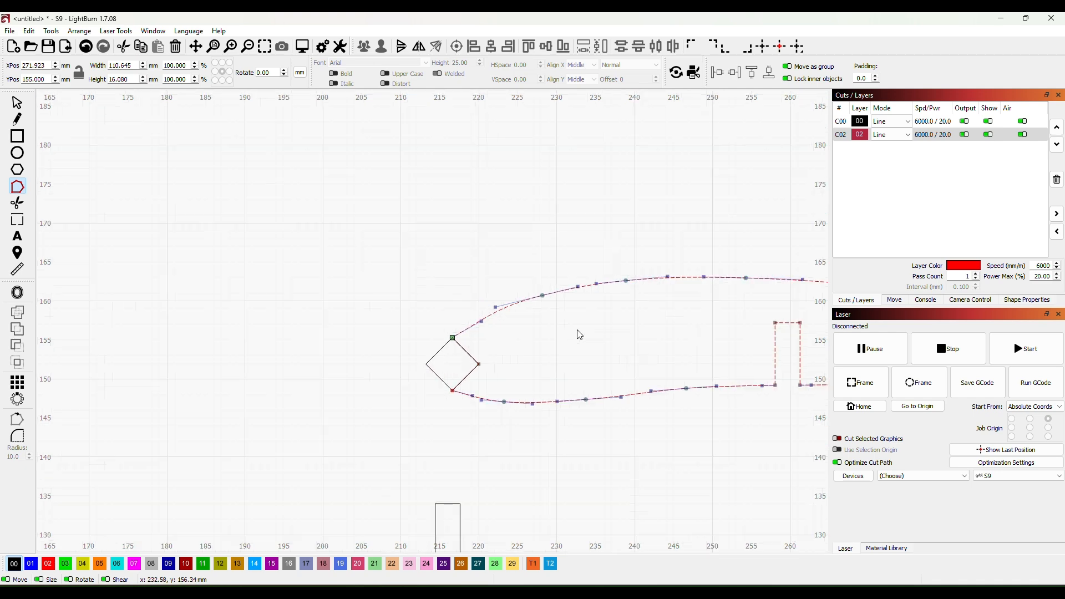
scroll(580, 335, down, 5)
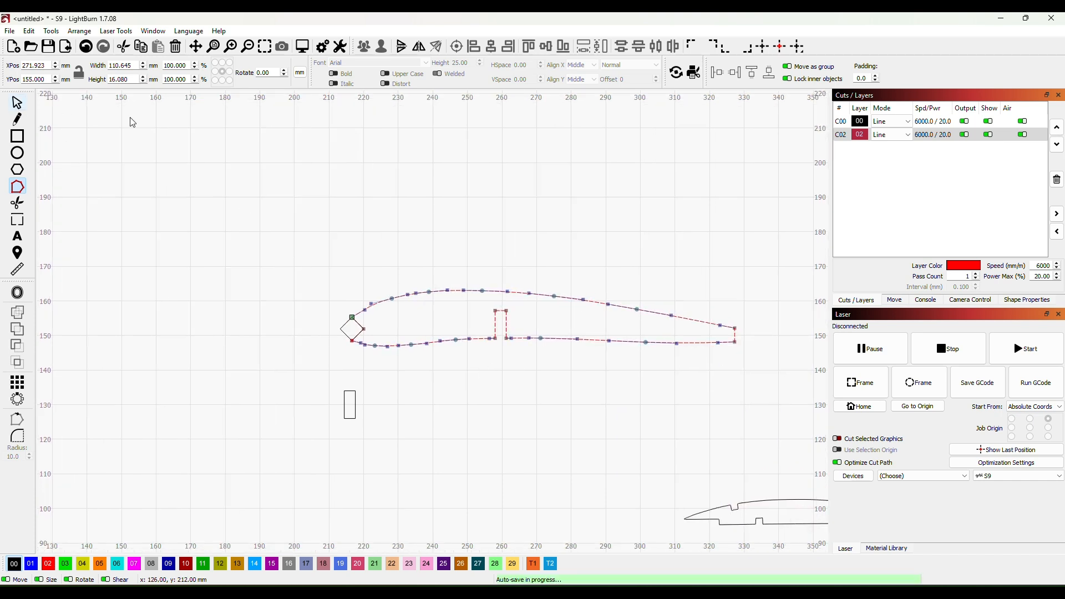
- Leave node editing and move the black diamond out of the nose notch to X 201.3, Y 122.8 mm
key(Escape)
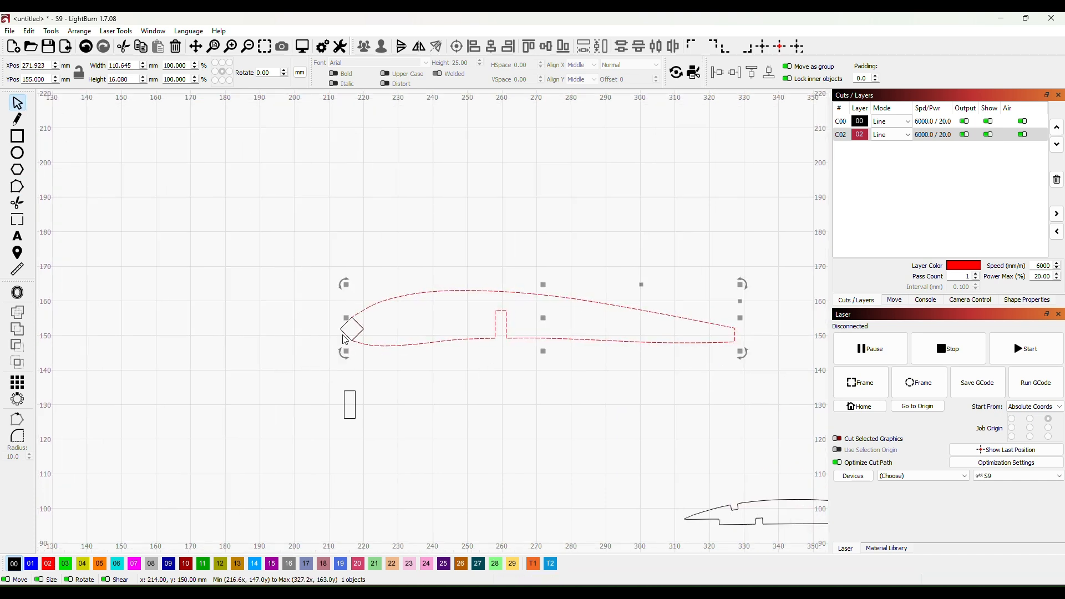
drag(346, 336, 293, 437)
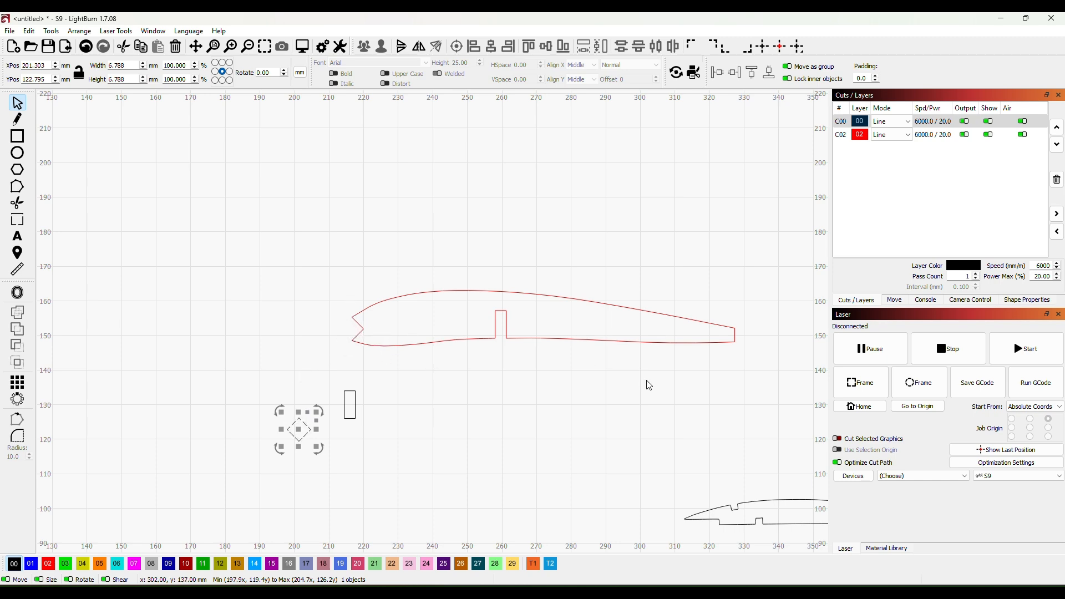
scroll(610, 403, up, 1)
scroll(704, 385, down, 3)
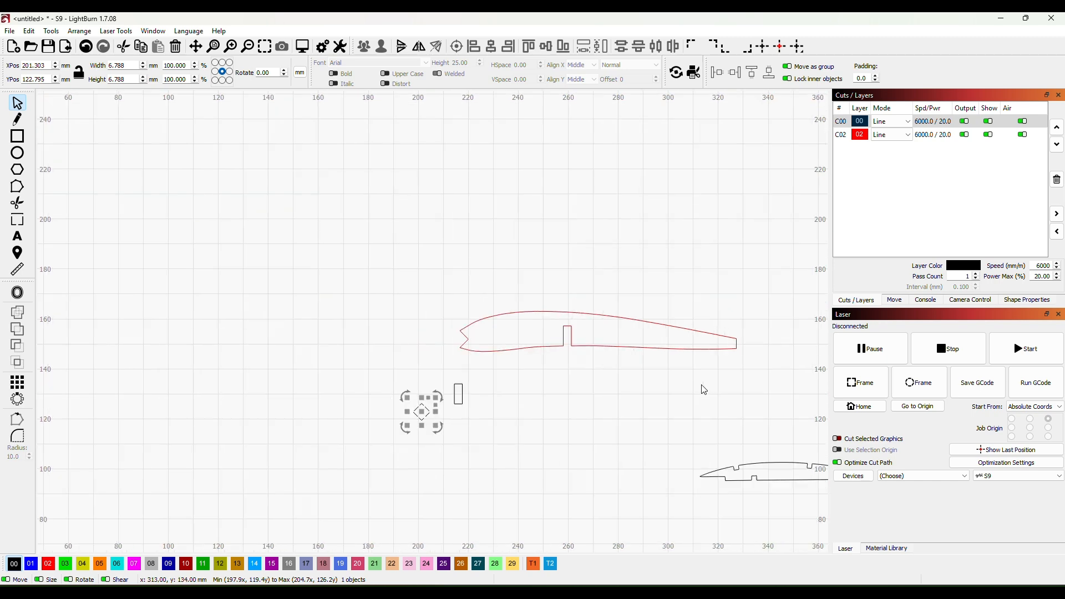
- Draw a black rectangle above the rib's tail and size it to 12.5 mm wide by 3.2 mm high
drag(701, 388, 535, 392)
scroll(611, 383, up, 2)
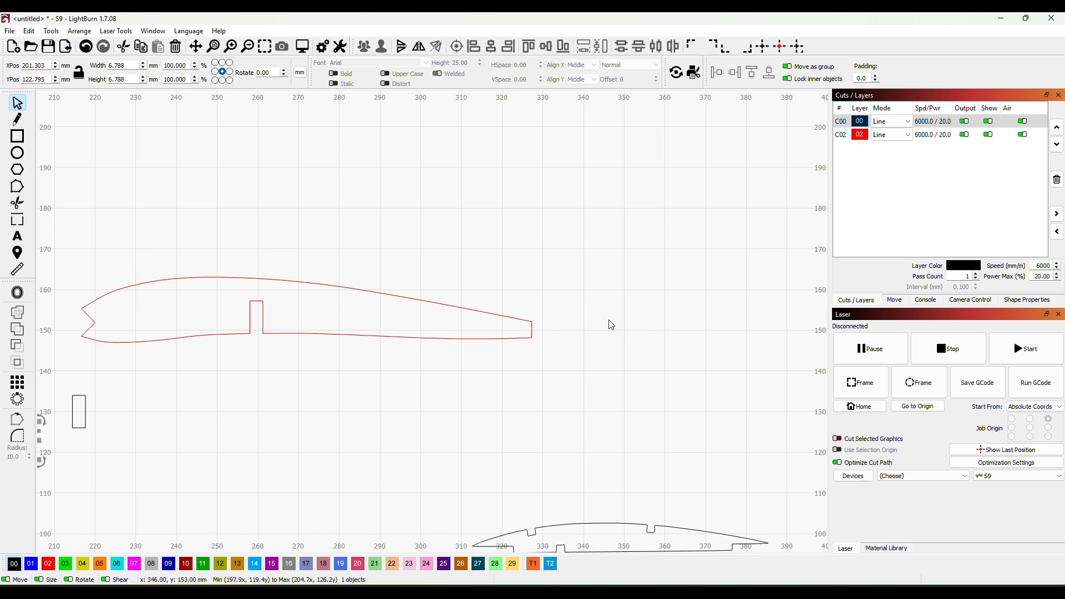
click(17, 136)
drag(372, 188, 507, 229)
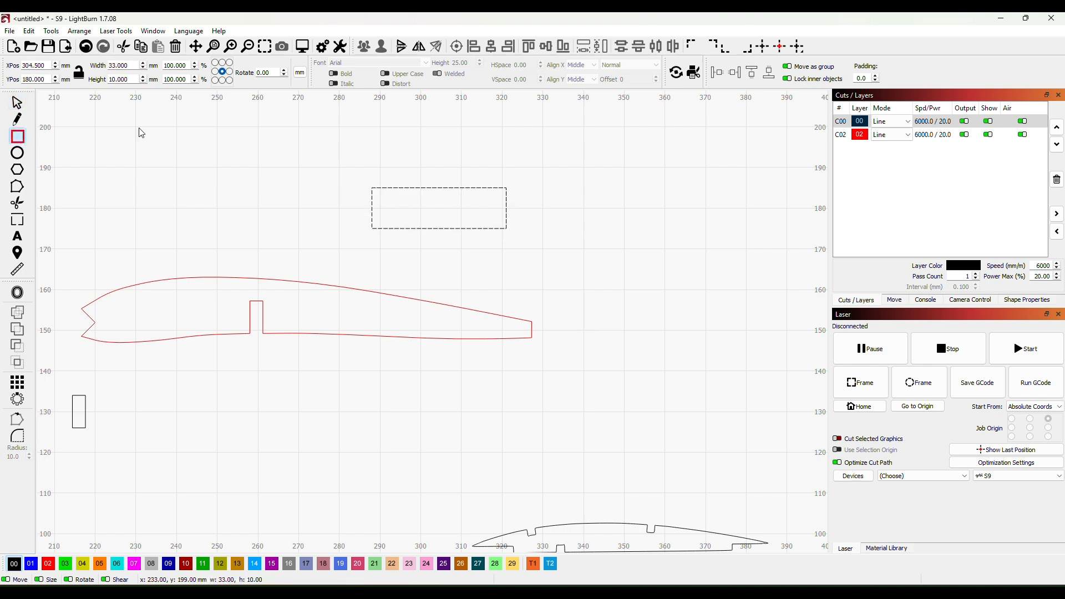
double_click(129, 79)
text(3.2)
key(Return)
key(Escape)
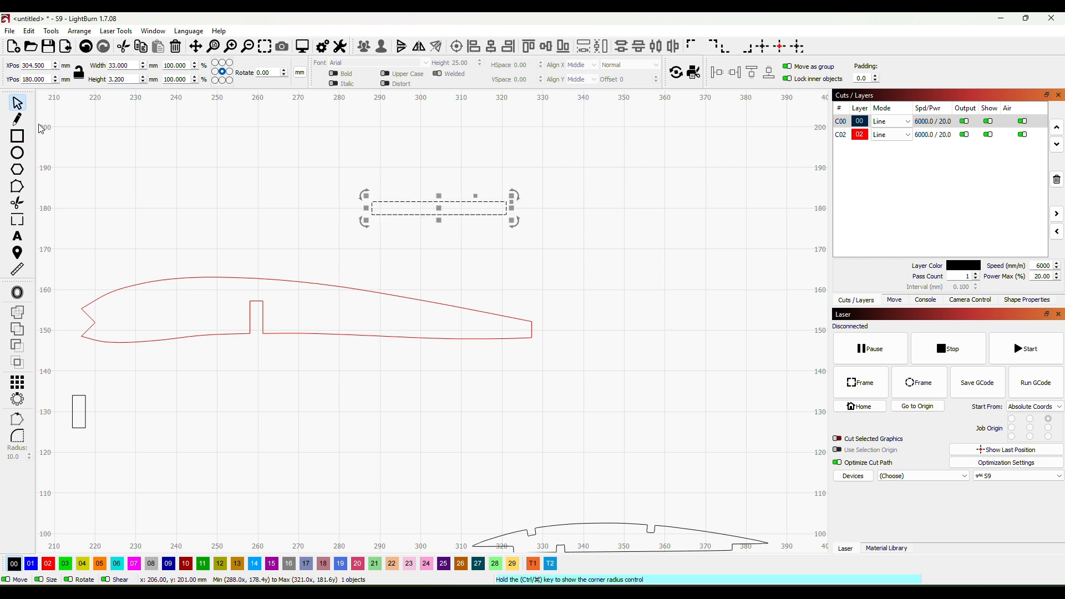
double_click(117, 64)
text(12.5)
click(592, 222)
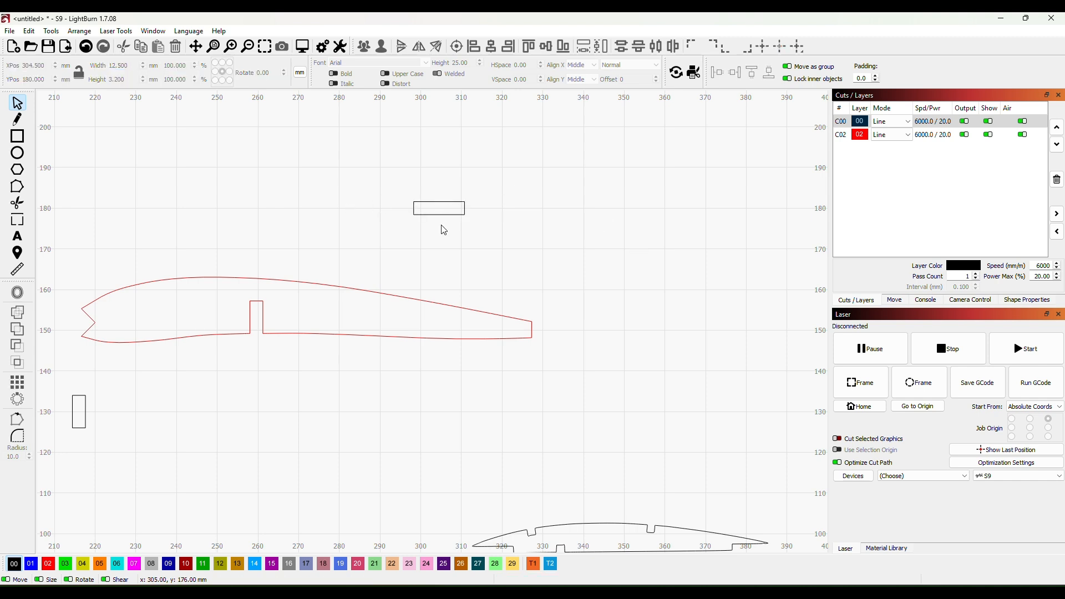
- Move the black rectangle just behind the rib's trailing edge, at X 335, Y 150 mm
drag(436, 213, 582, 274)
click(423, 214)
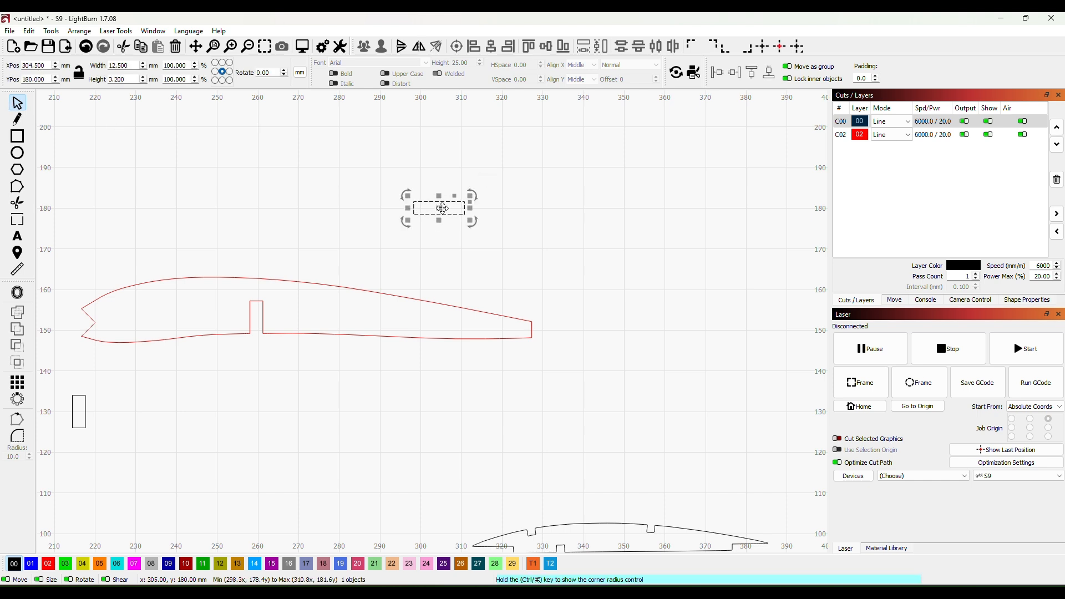
drag(465, 220, 614, 318)
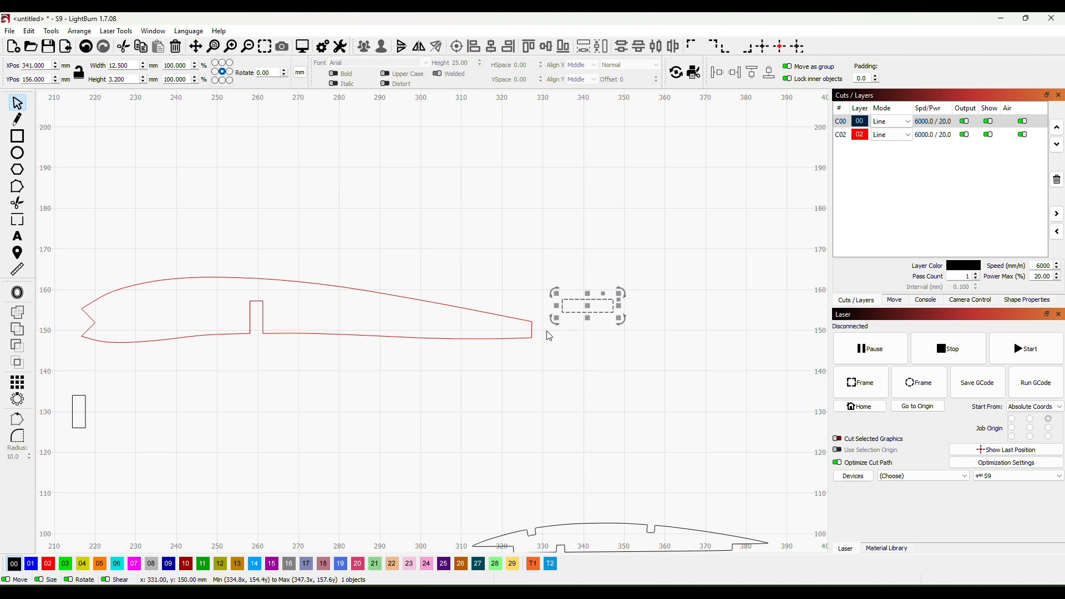
drag(589, 304, 564, 329)
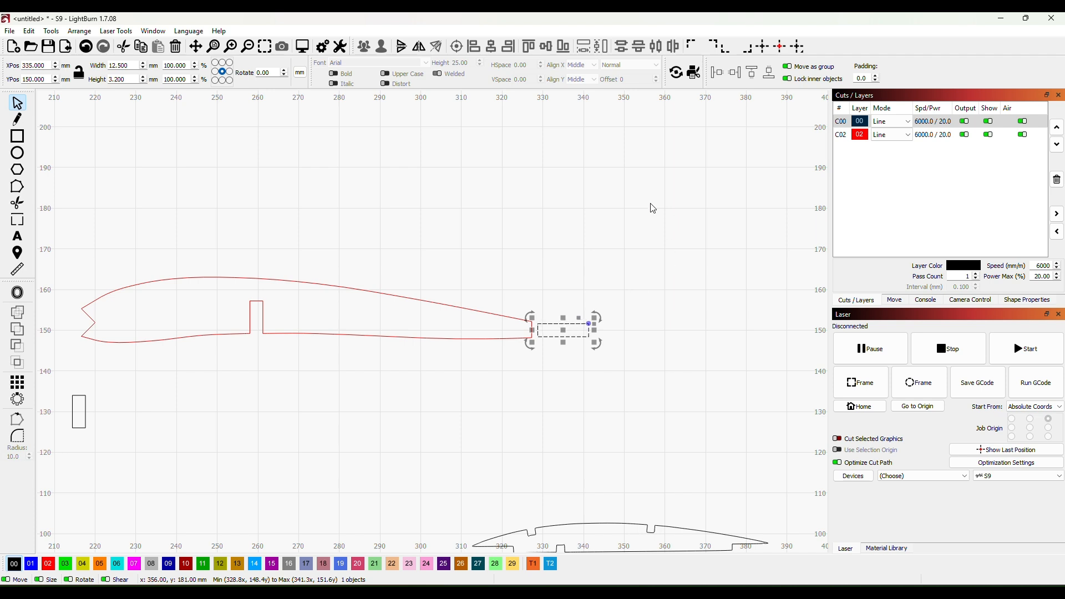
- Nudge the rectangle against the rib's trailing edge, level with its lower corner, at X 333.5, Y 149.8 mm
key(Left)
key(Left)
key(Left)
key(Left)
key(Left)
key(Left)
key(Left)
key(Left)
key(Left)
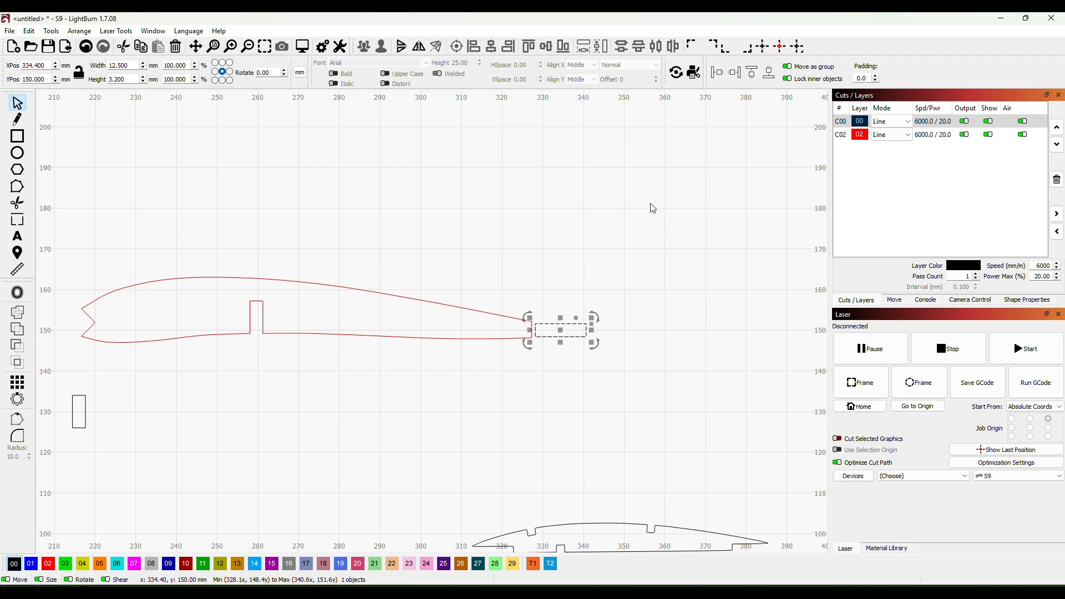
key(Left)
key(Left)
key(Left)
key(Down)
key(Down)
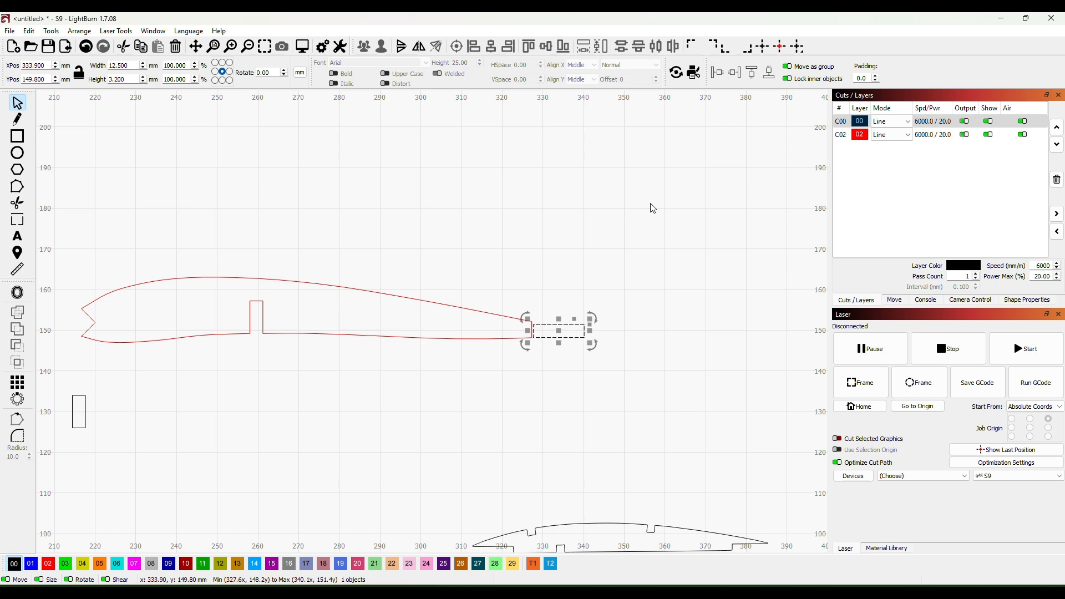
key(Left)
key(Left)
key(Left)
click(555, 375)
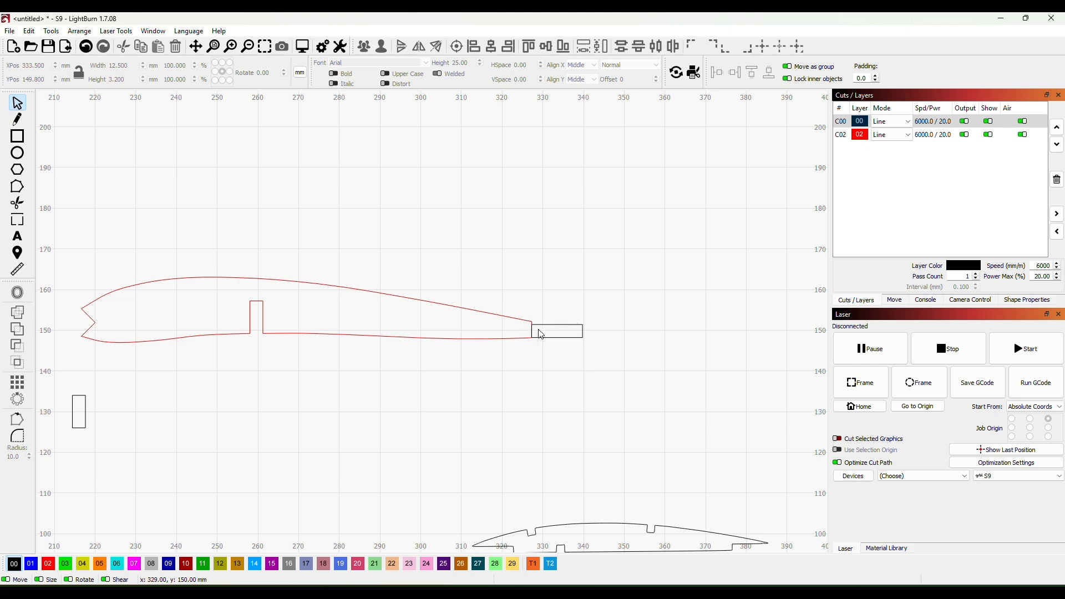
- Add nodes on the rib's vertical trailing edge and pull one along the rectangle's upper edge, extending the upper surface about 4 mm rearward
scroll(599, 328, up, 1)
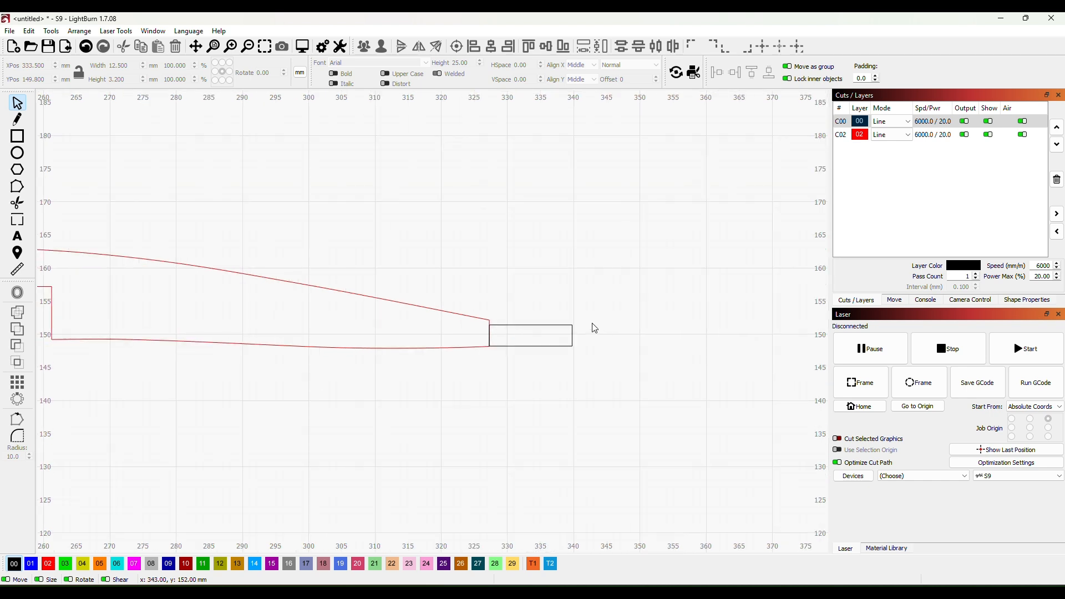
scroll(582, 328, up, 1)
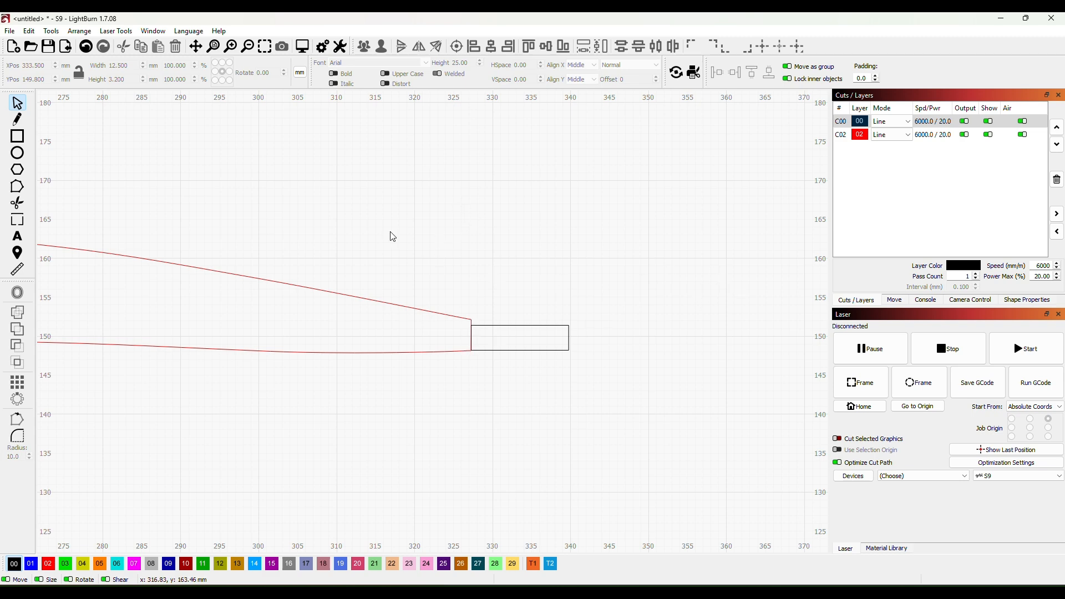
click(16, 190)
click(391, 303)
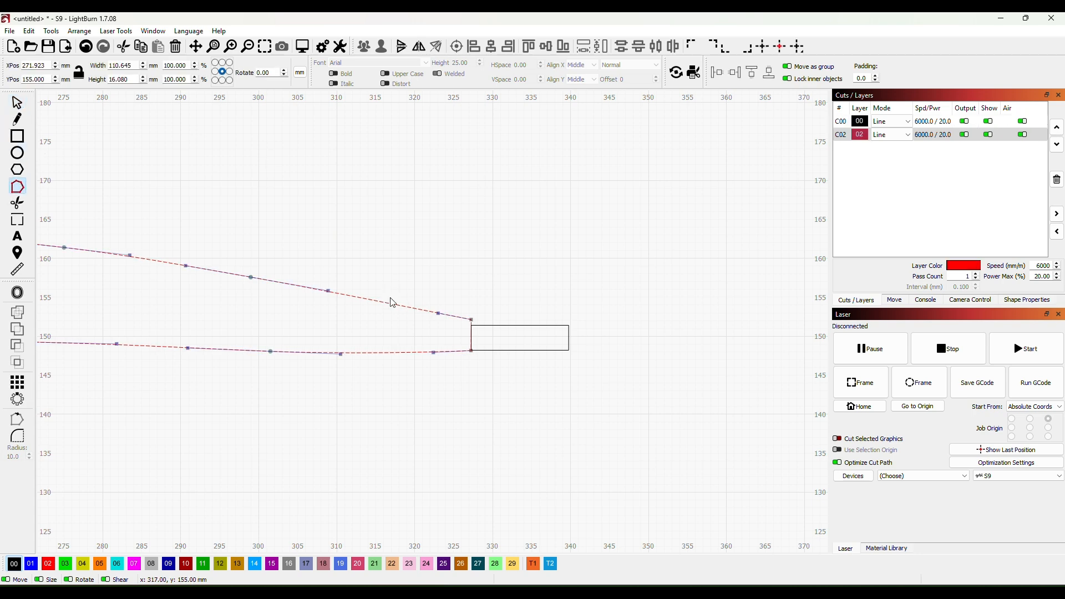
scroll(506, 281, up, 5)
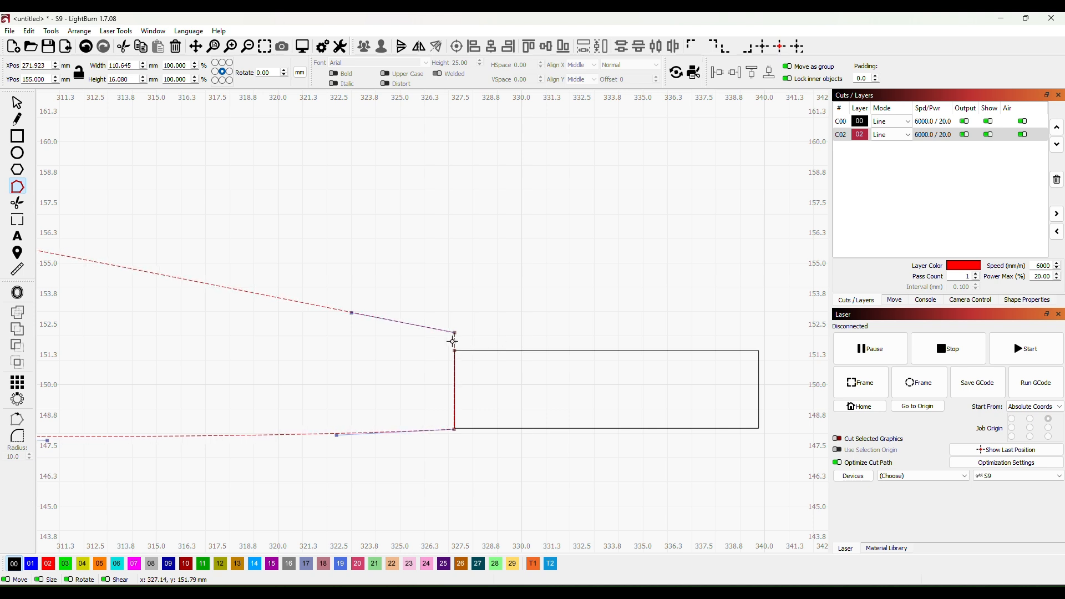
drag(455, 341, 472, 347)
drag(491, 350, 496, 346)
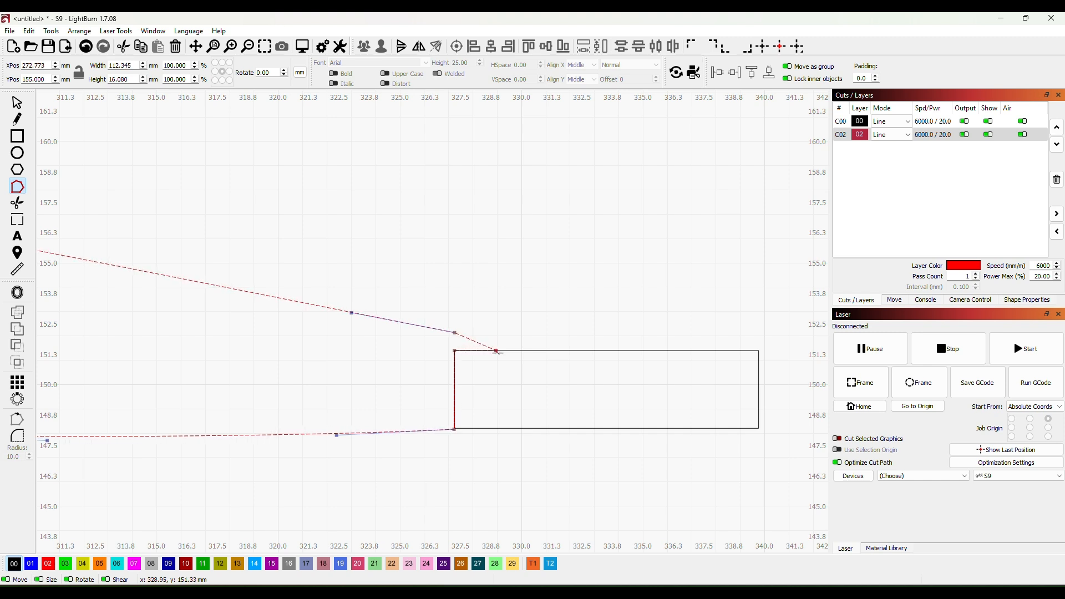
drag(519, 353, 557, 353)
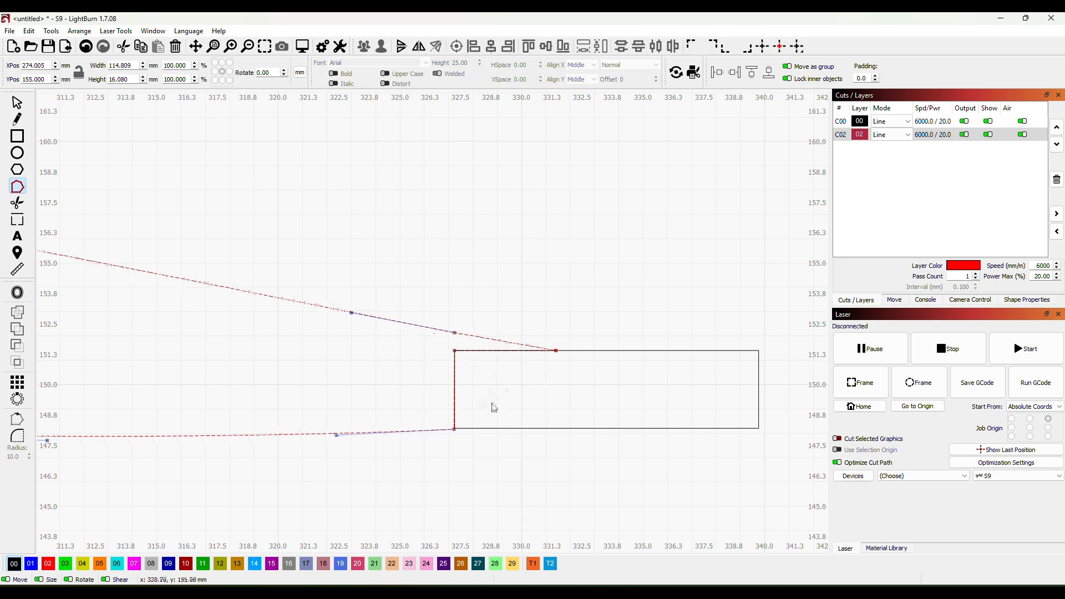
- Leave node editing and move the red rib up, clear of the rectangle, to X 279, Y 172 mm
scroll(404, 496, down, 4)
drag(431, 258, 468, 256)
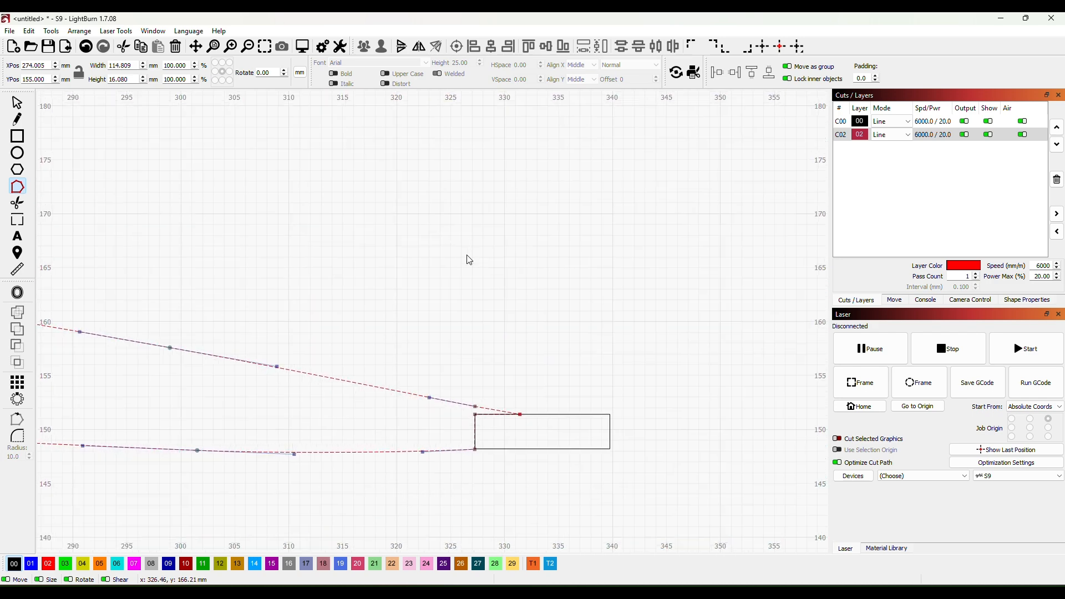
scroll(471, 267, down, 3)
scroll(229, 426, down, 2)
mouse_move(231, 421)
mouse_down()
mouse_move(528, 377)
mouse_move(445, 393)
mouse_up()
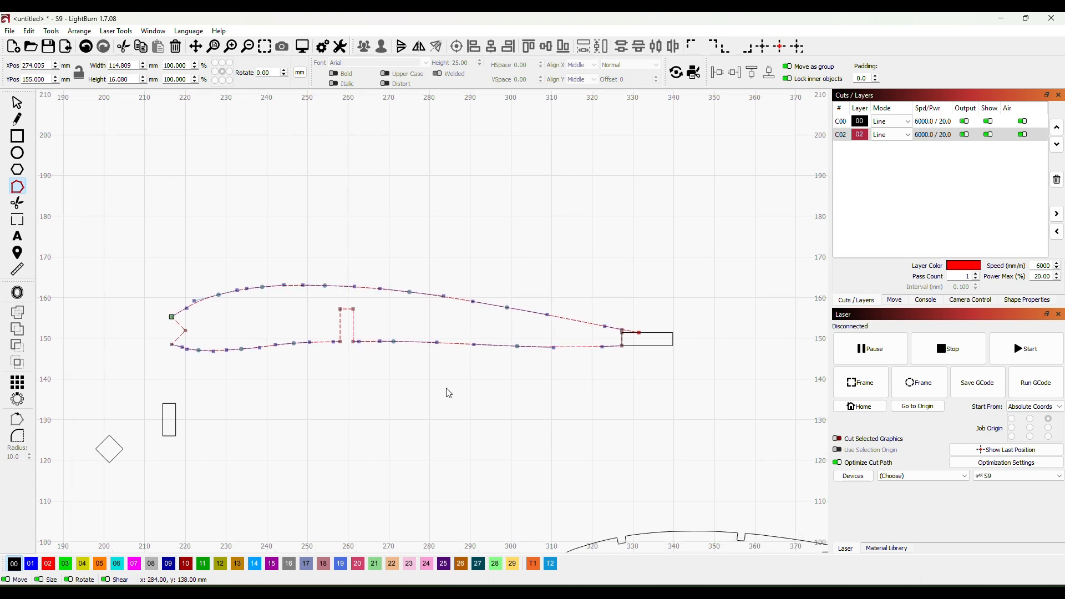
click(16, 104)
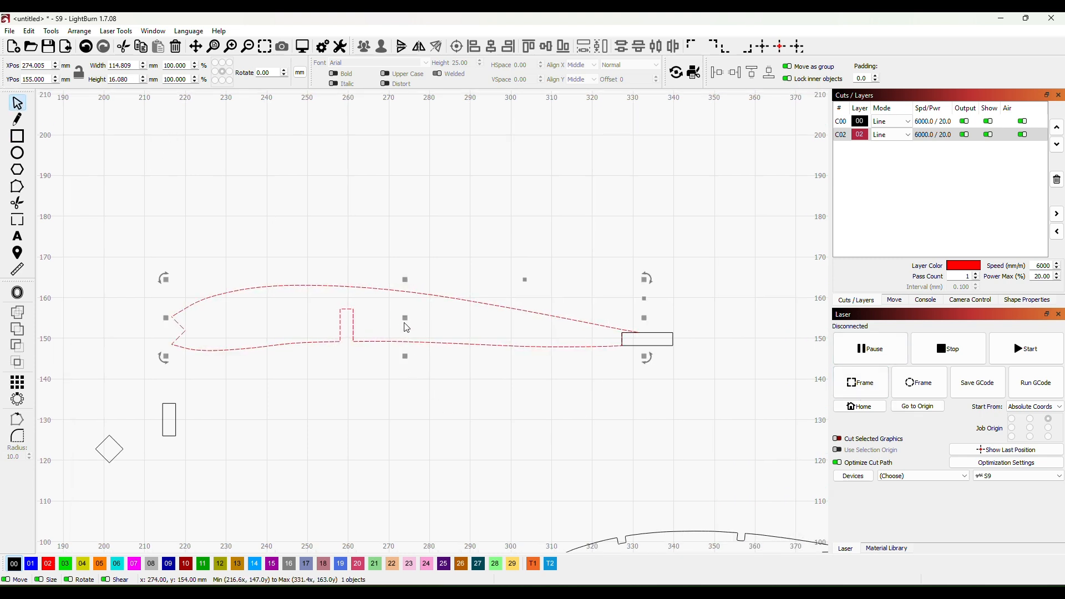
drag(404, 317, 425, 250)
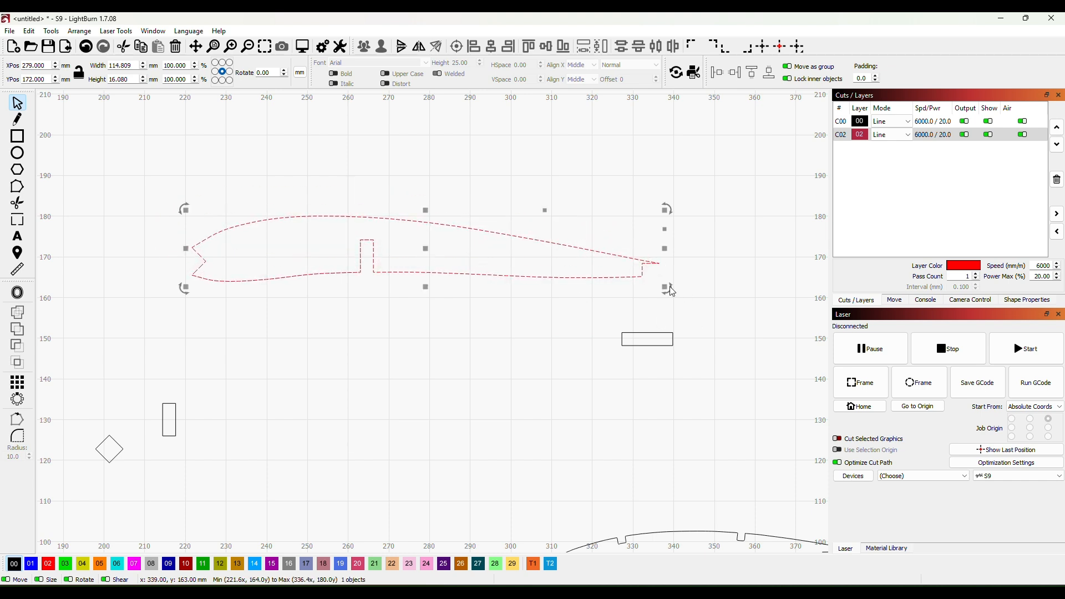
click(433, 326)
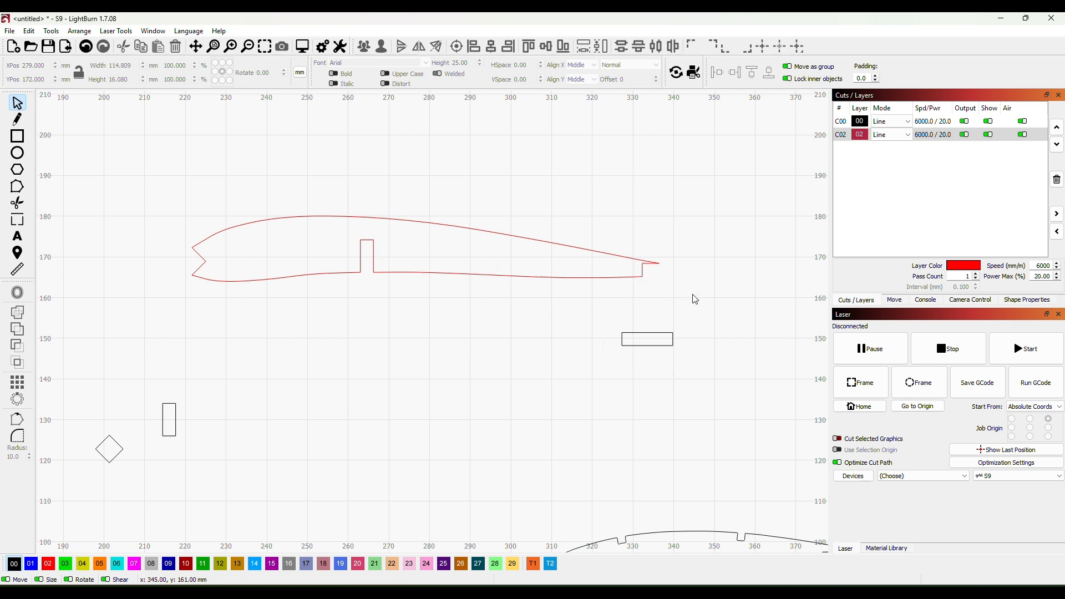
- Move the red wing rib down to X 284.3, Y 63.1 mm and the small black rib just above it at X 273, Y 83 mm
scroll(488, 362, down, 3)
scroll(500, 365, down, 2)
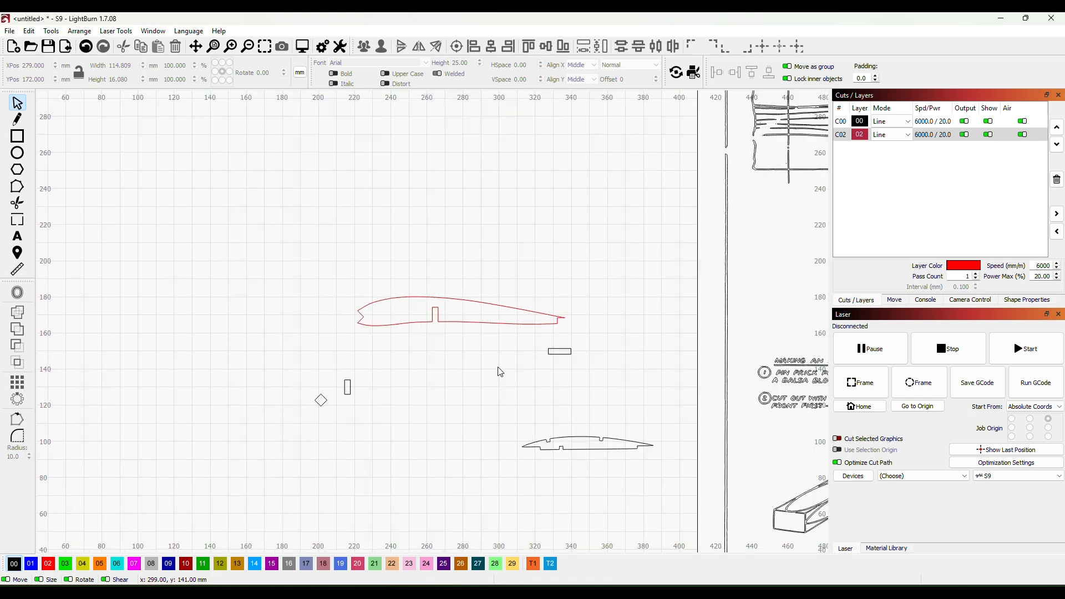
scroll(466, 369, down, 1)
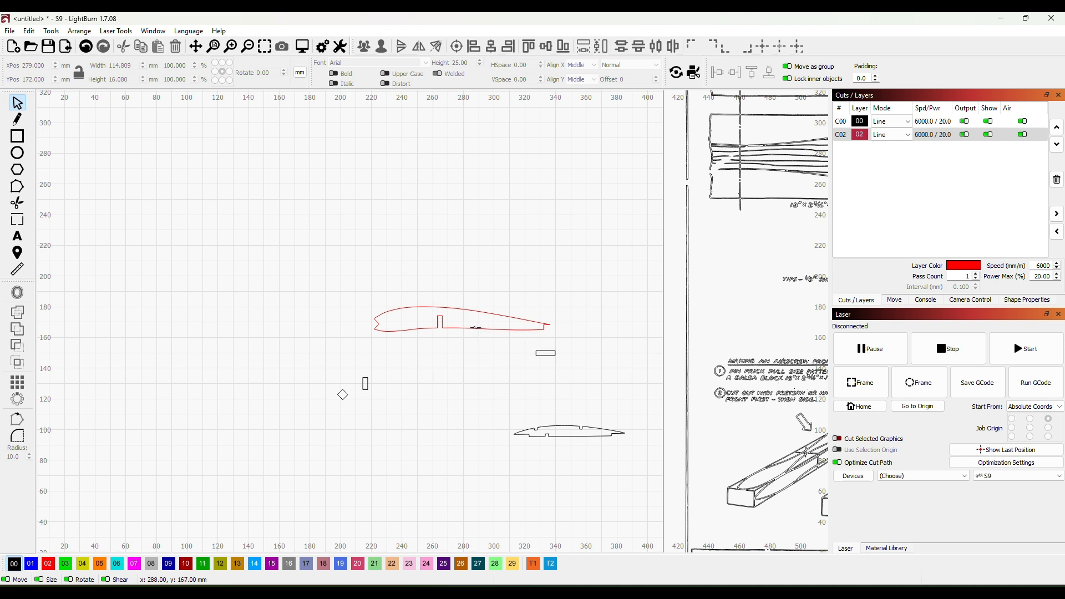
drag(476, 327, 487, 478)
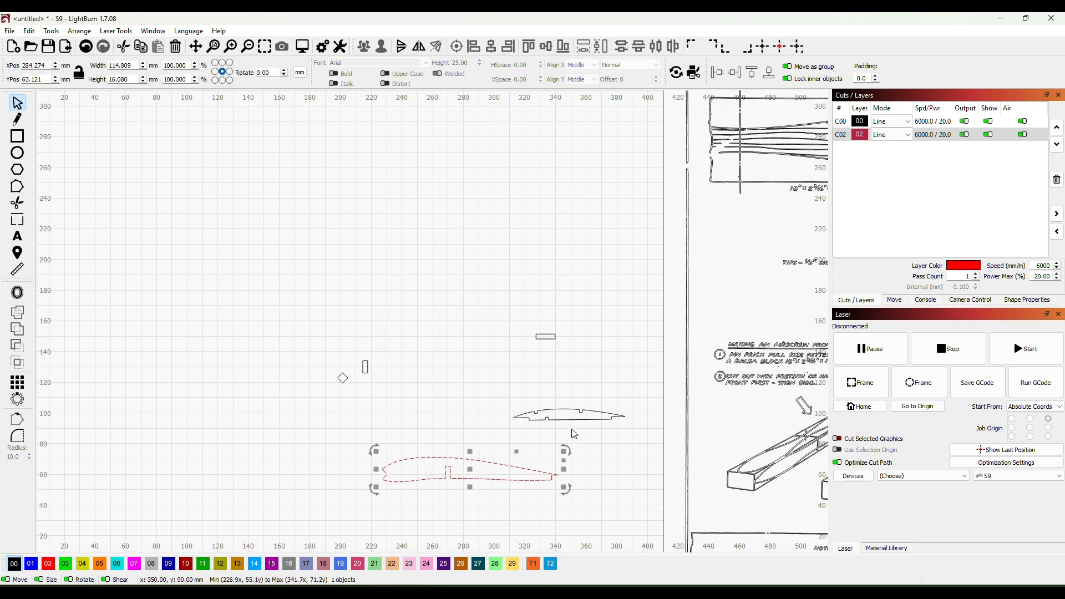
click(578, 427)
click(569, 416)
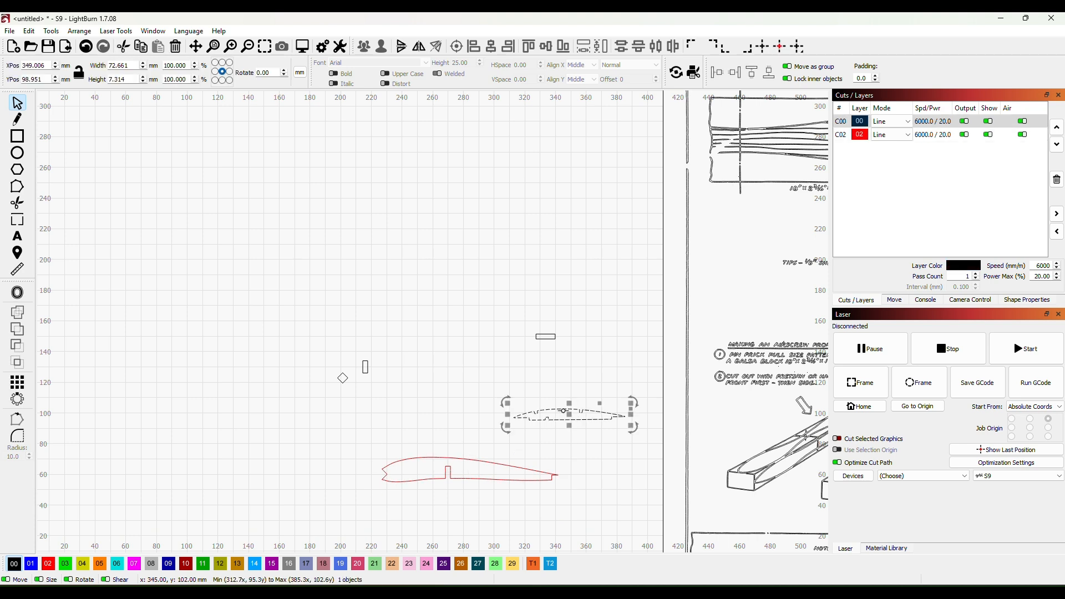
drag(569, 417, 455, 444)
click(562, 438)
- Assign the red wing rib to black layer 00
scroll(599, 457, up, 2)
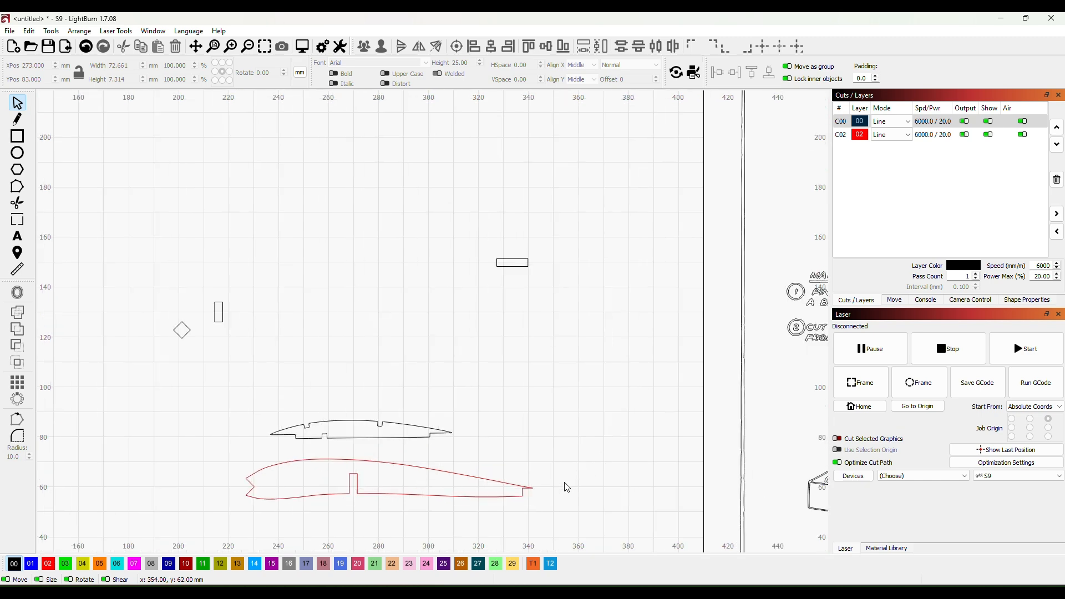
drag(540, 488, 633, 326)
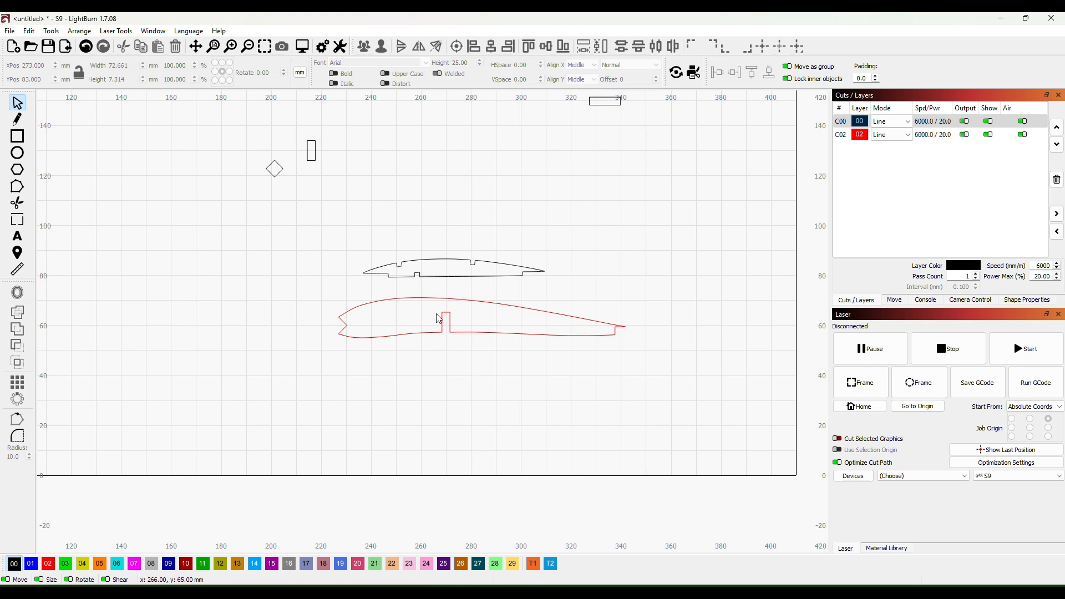
scroll(410, 166, down, 1)
scroll(429, 188, down, 2)
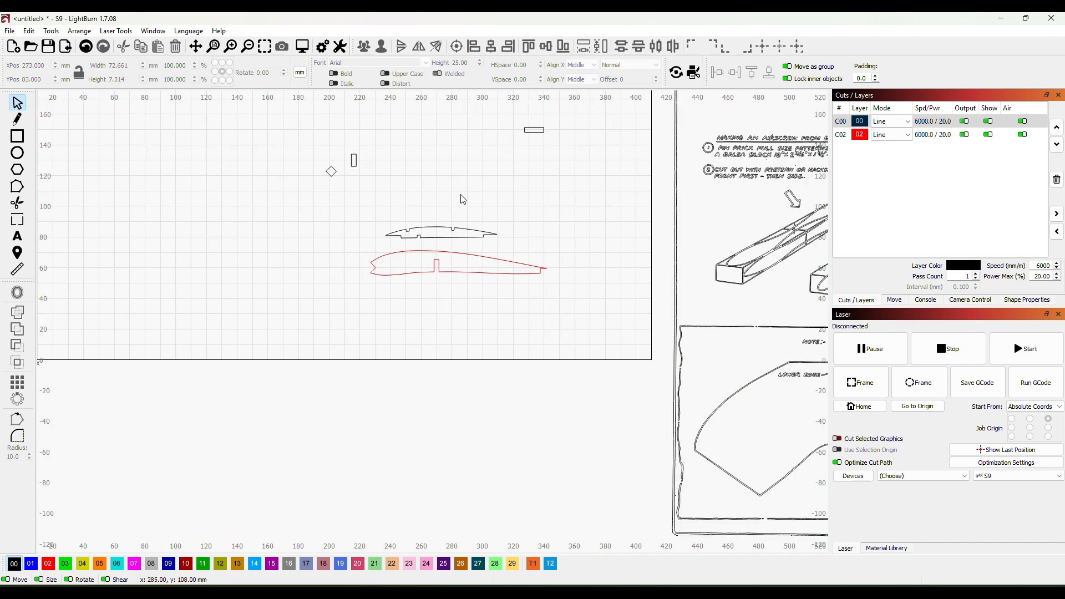
scroll(463, 199, up, 3)
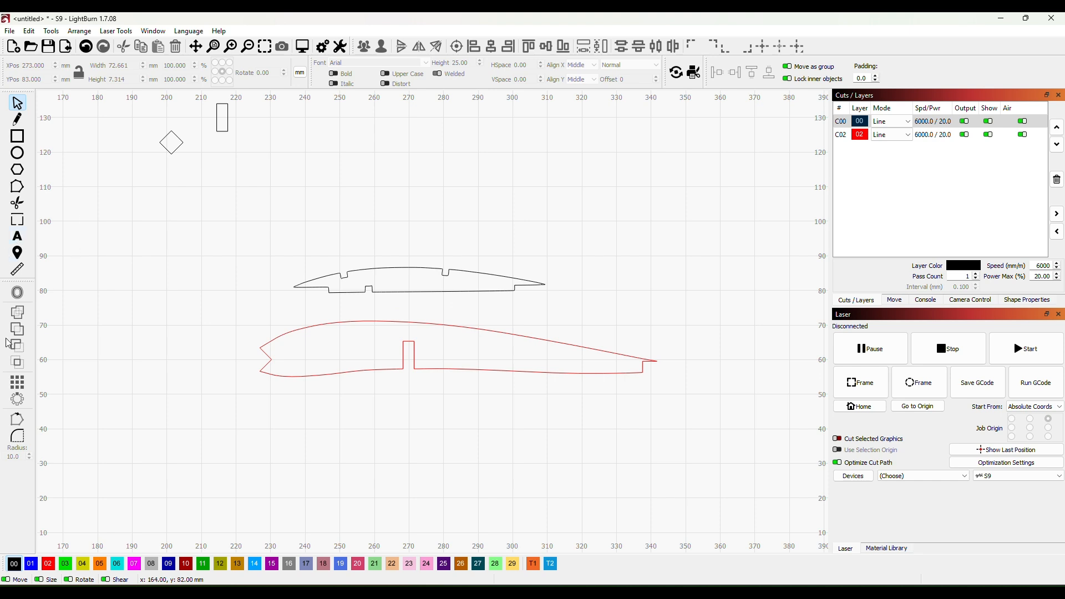
click(444, 325)
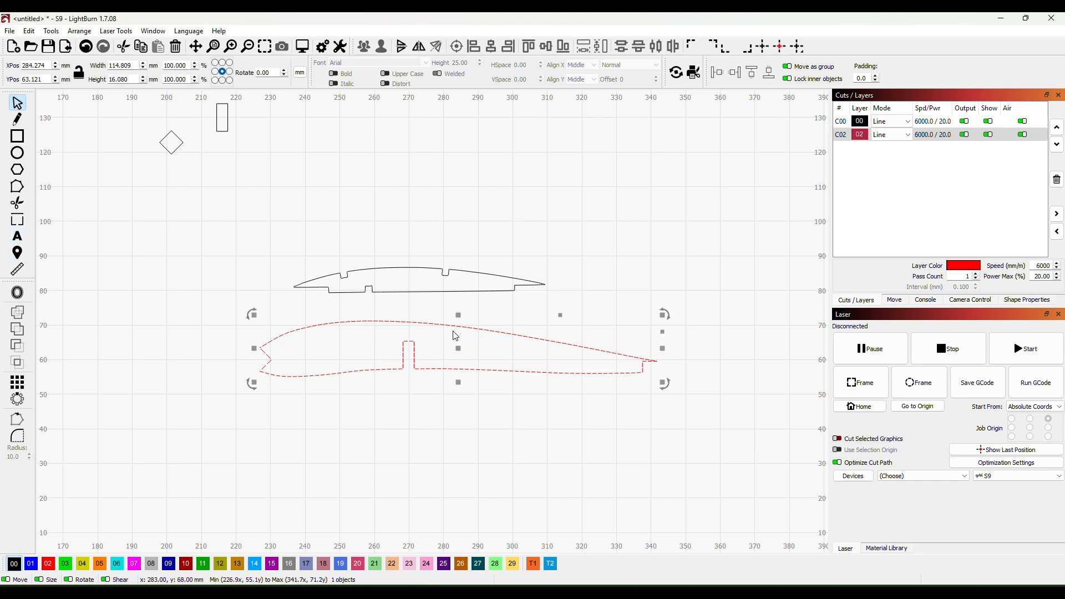
click(14, 565)
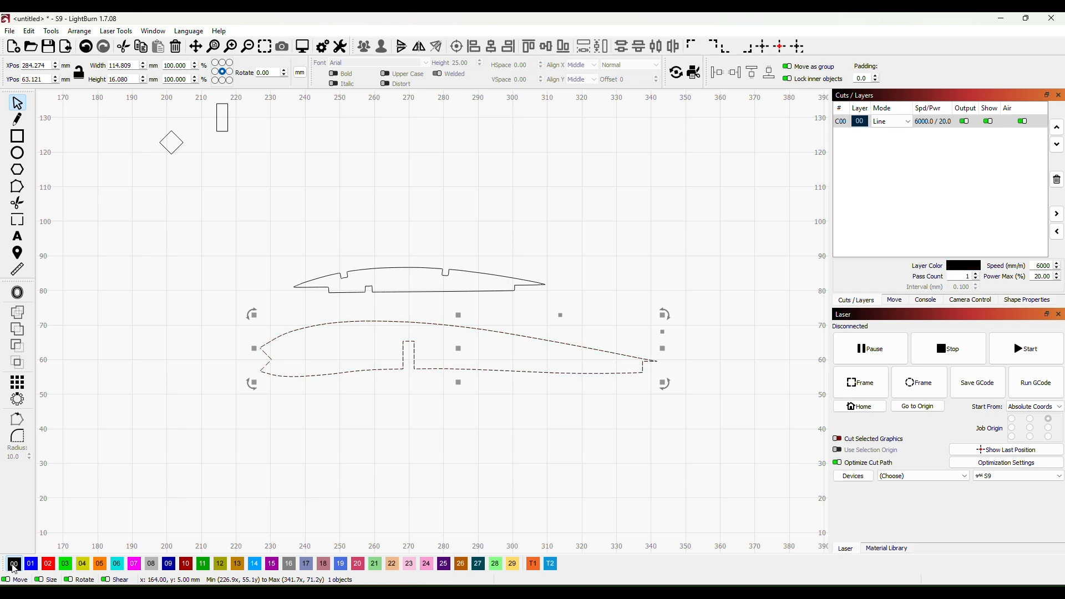
click(481, 410)
click(840, 121)
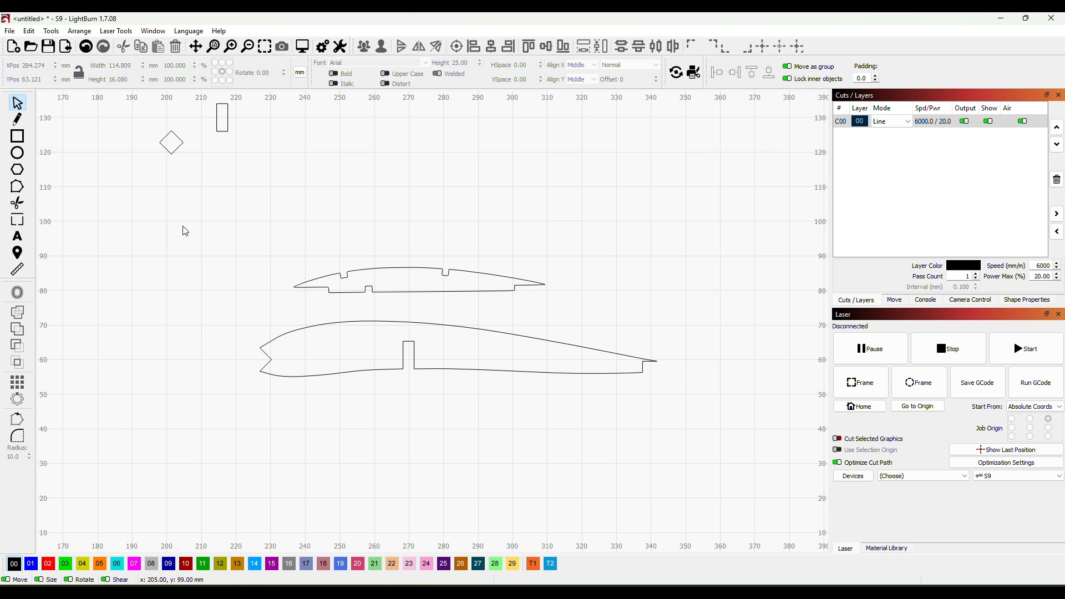
- Add a welded W1 text label in Arial at height 4 inside each of the two ribs
click(16, 239)
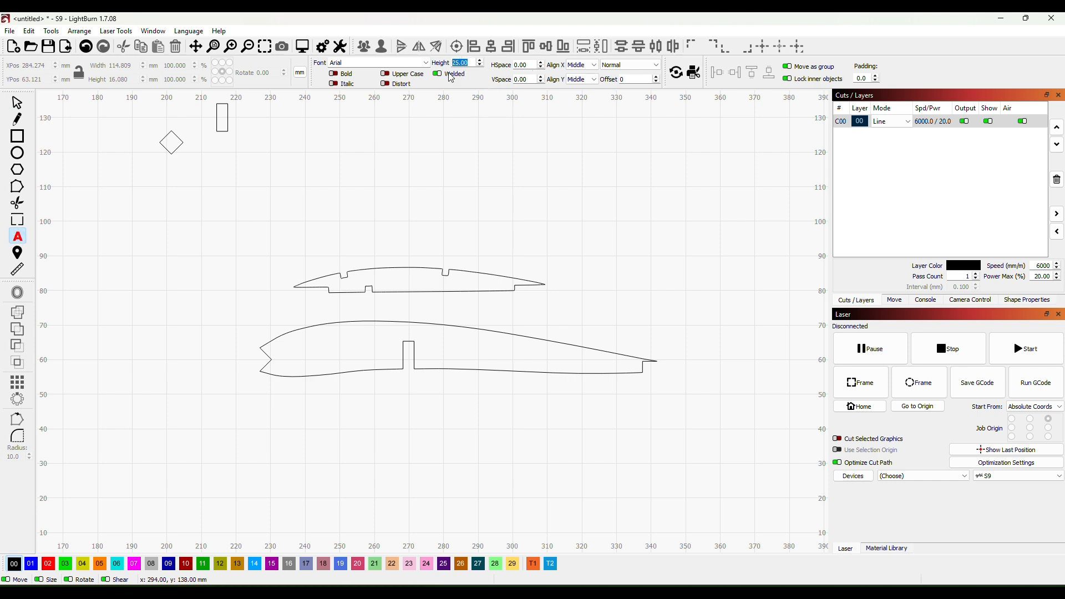
text(4)
click(437, 348)
text(W1)
click(404, 279)
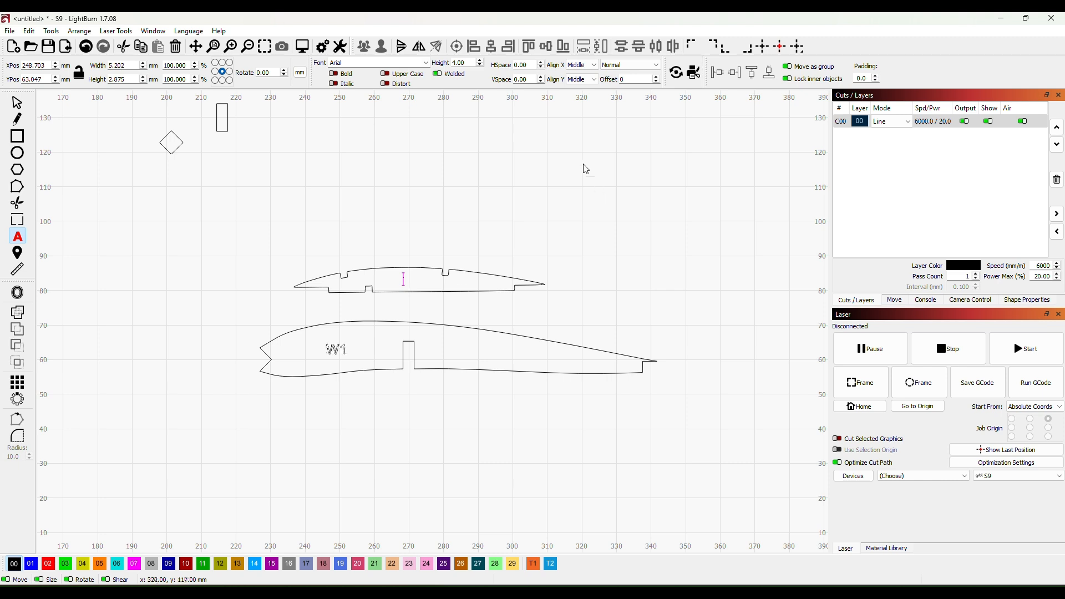
text(W1)
- Assign the W1 labels on both ribs to blue layer 01
click(15, 104)
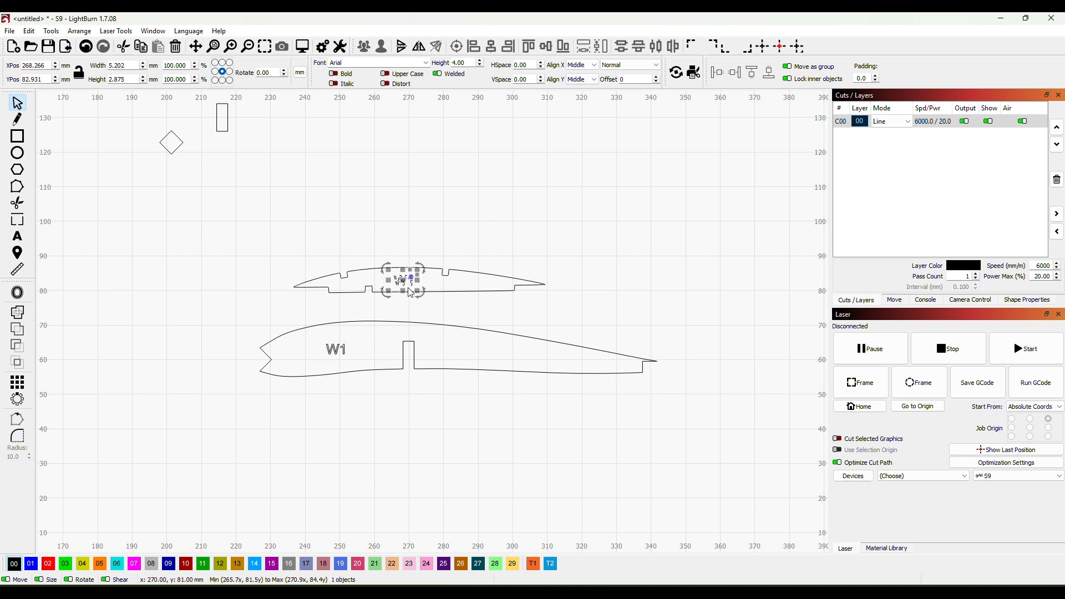
click(31, 563)
click(592, 291)
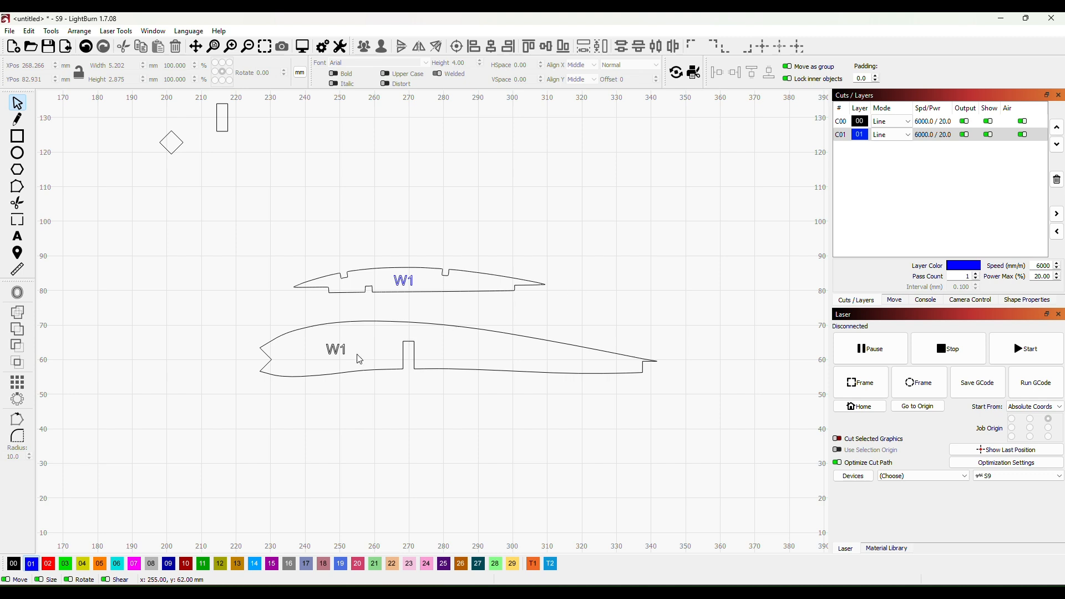
click(340, 351)
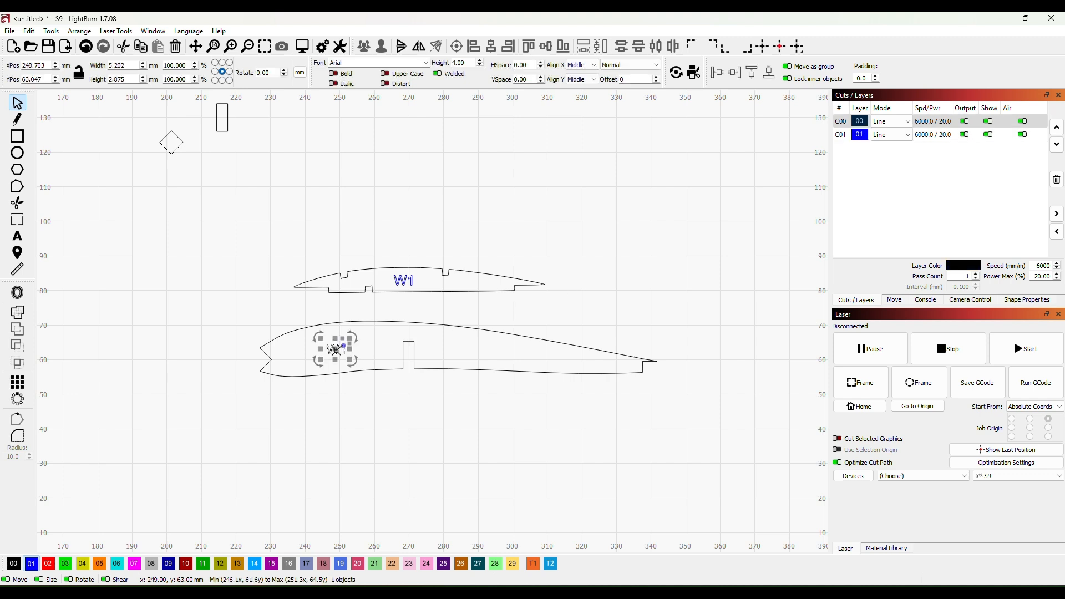
click(32, 563)
click(367, 432)
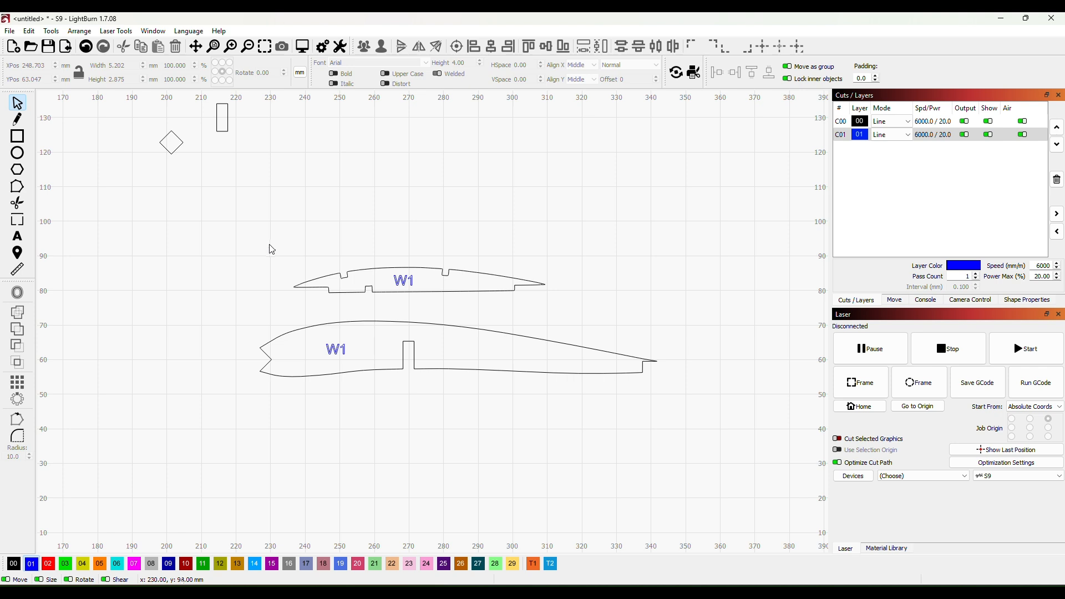
drag(272, 250, 556, 326)
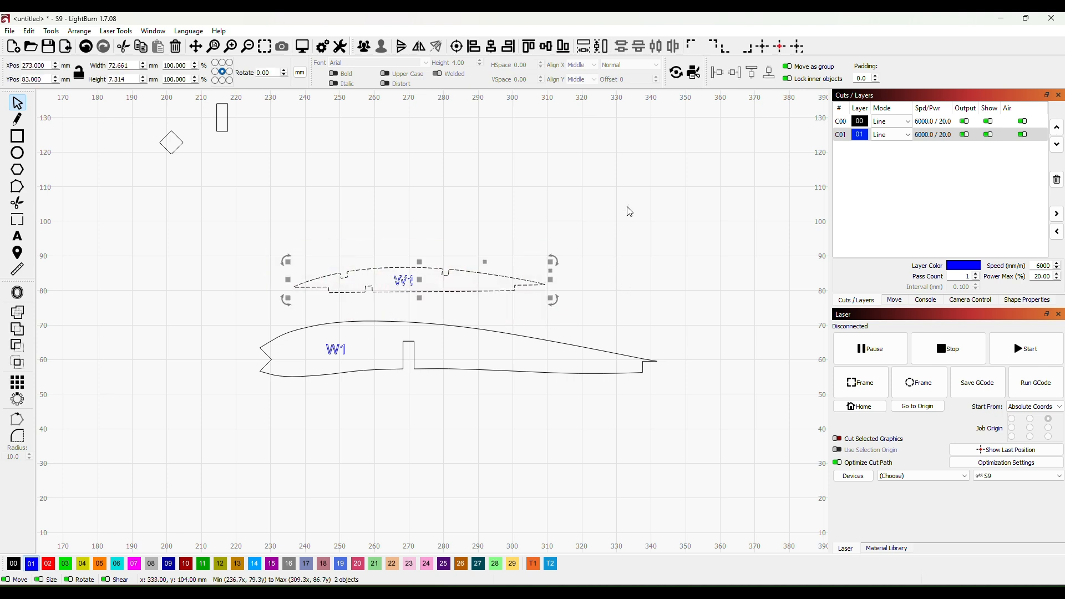
click(608, 247)
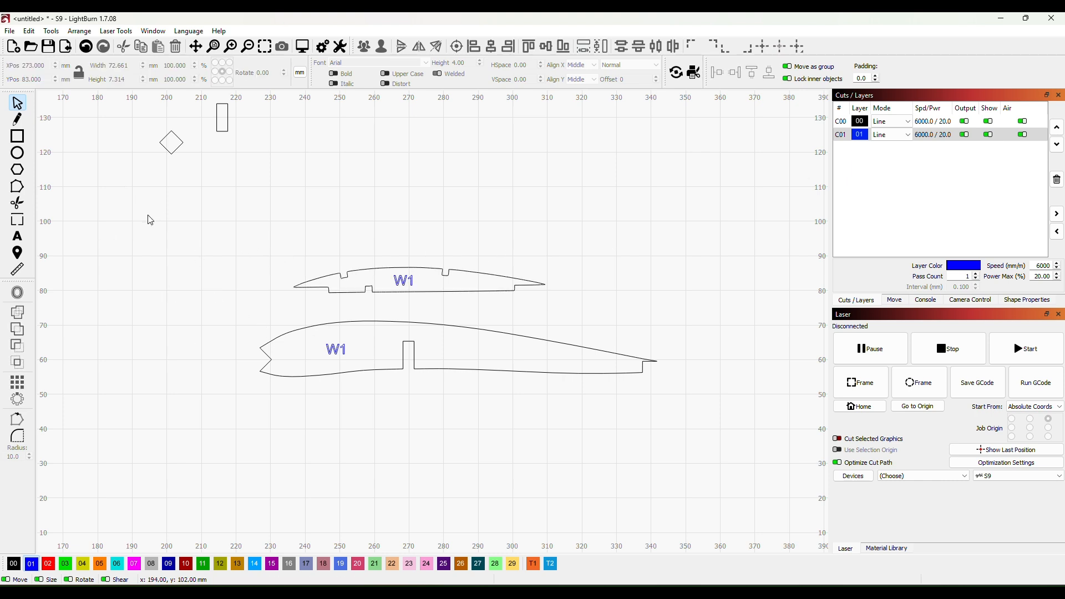
- Add holding tabs to the small rib's outline, one mid-way along its upper edge and one directly below on its lower edge
click(21, 223)
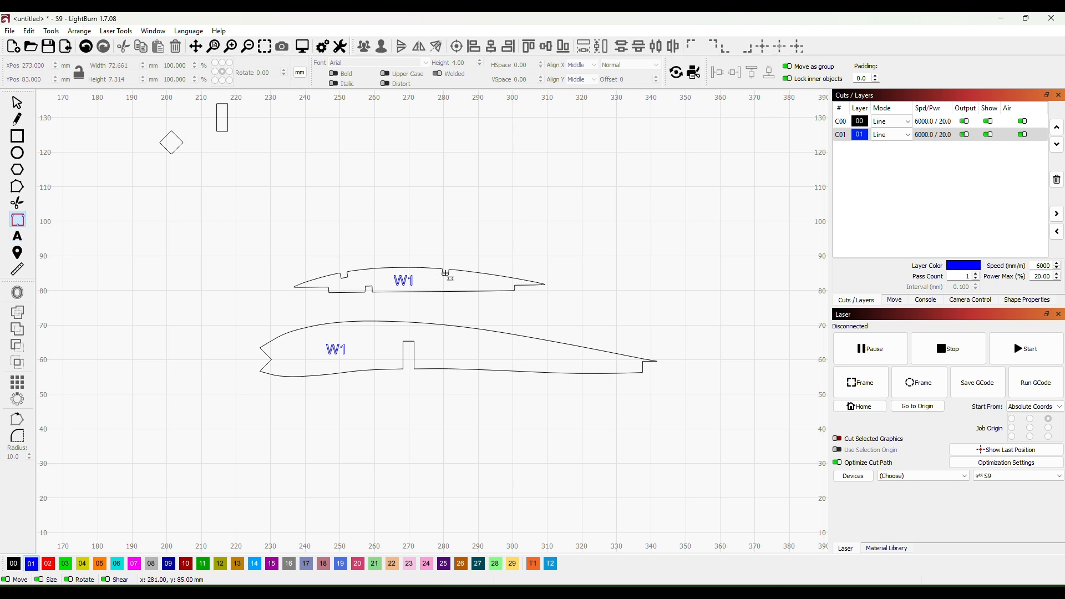
click(413, 267)
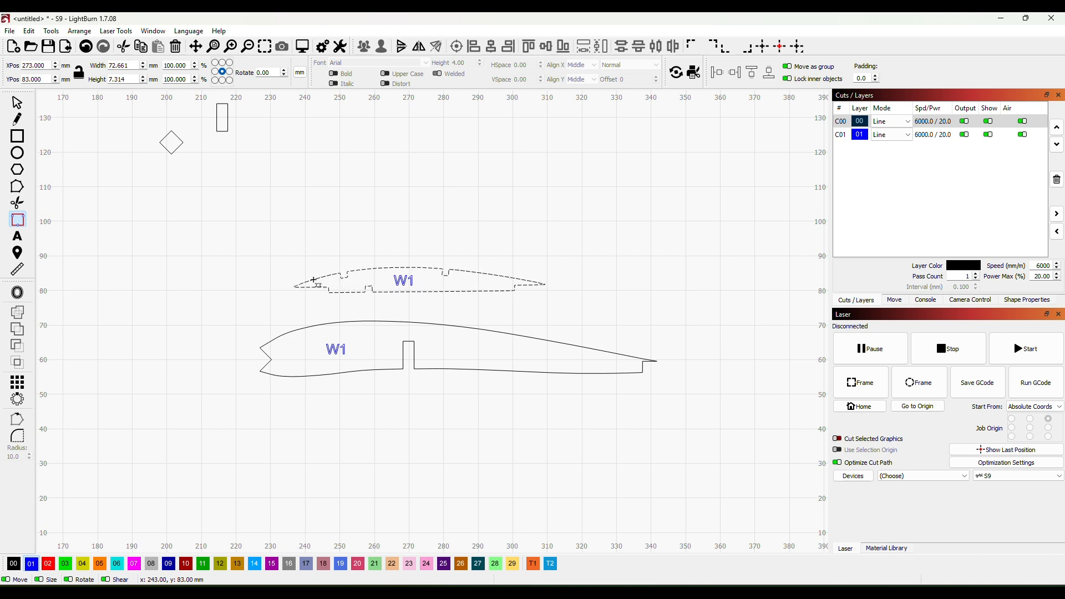
click(420, 268)
click(420, 292)
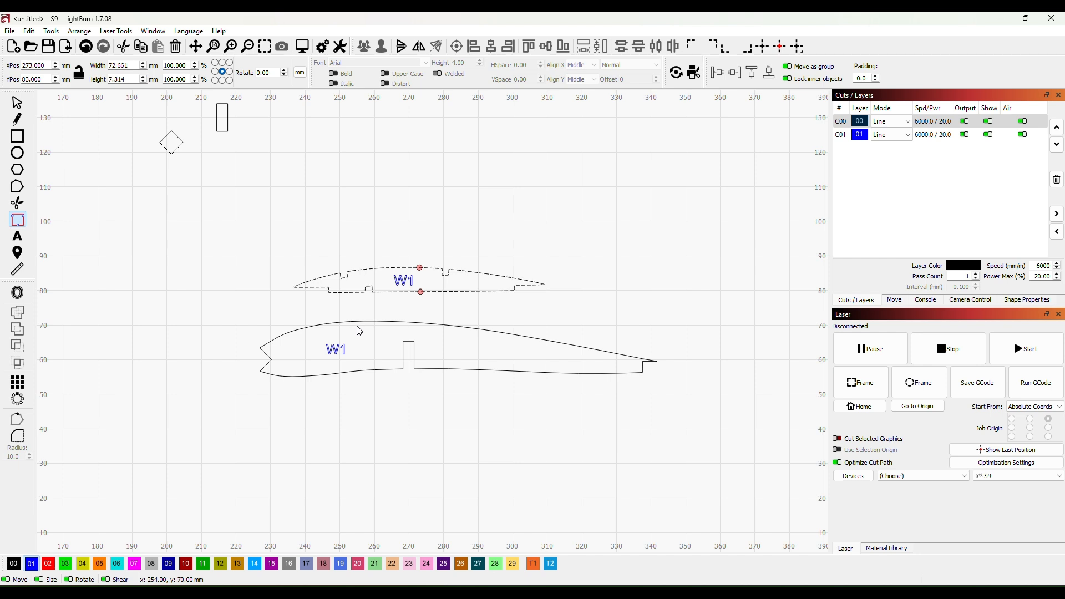
- Add holding tabs to the large wing rib's upper and lower edges just behind the spar slot, and leave tab placement
click(434, 324)
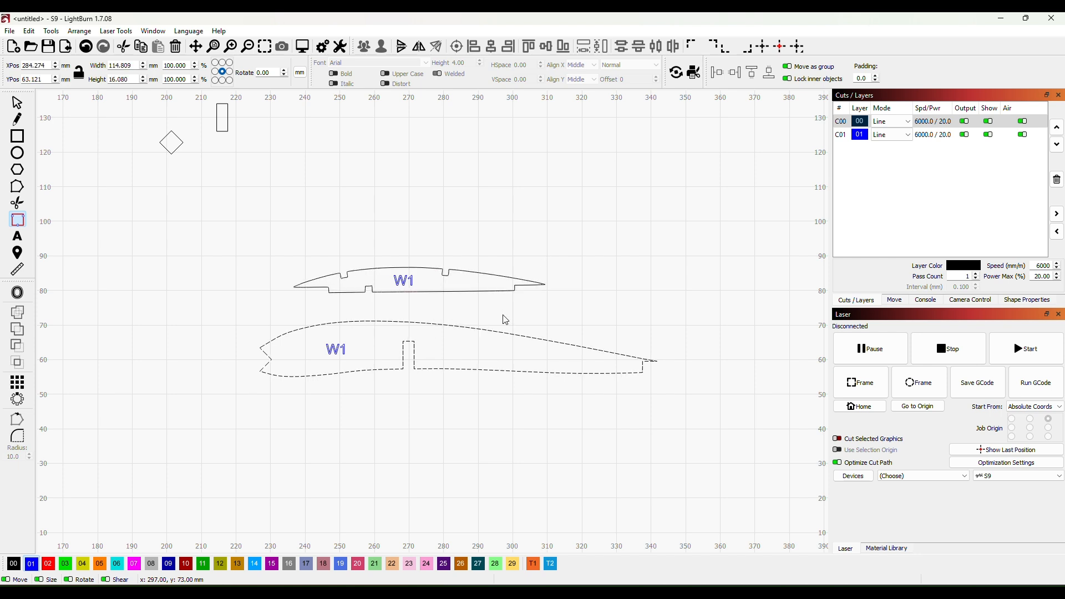
click(430, 324)
click(17, 105)
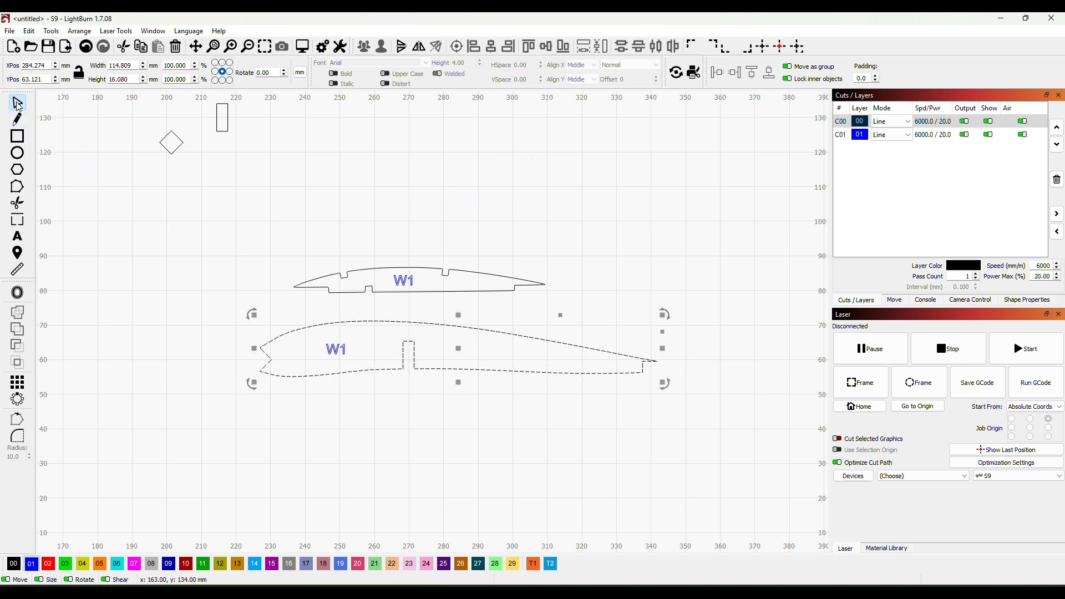
click(173, 189)
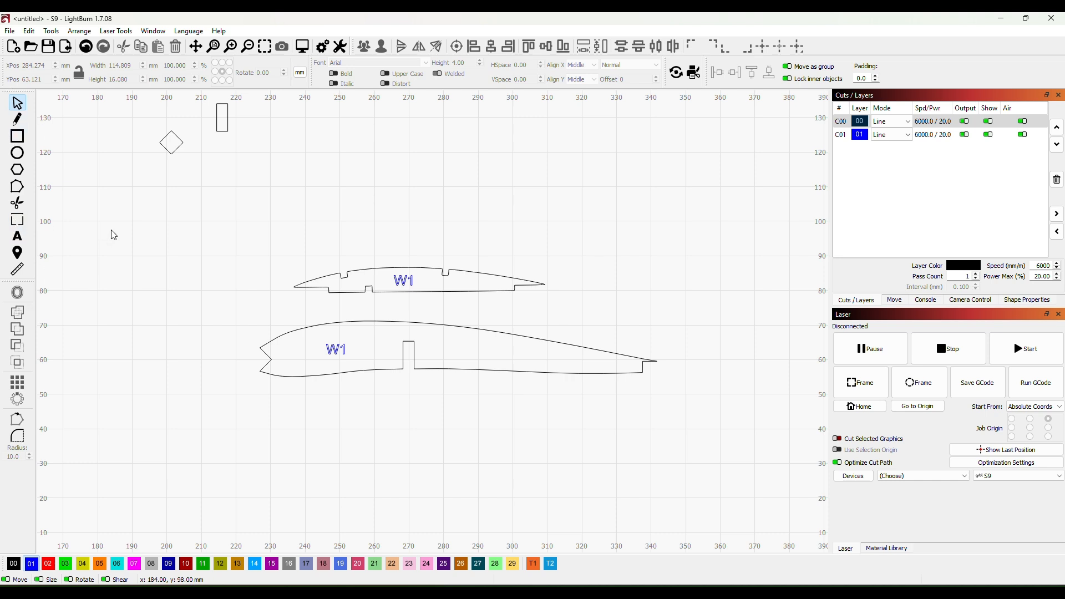
- Switch the interface to Beginner Mode in the settings and turn Beginner Mode off again
click(323, 47)
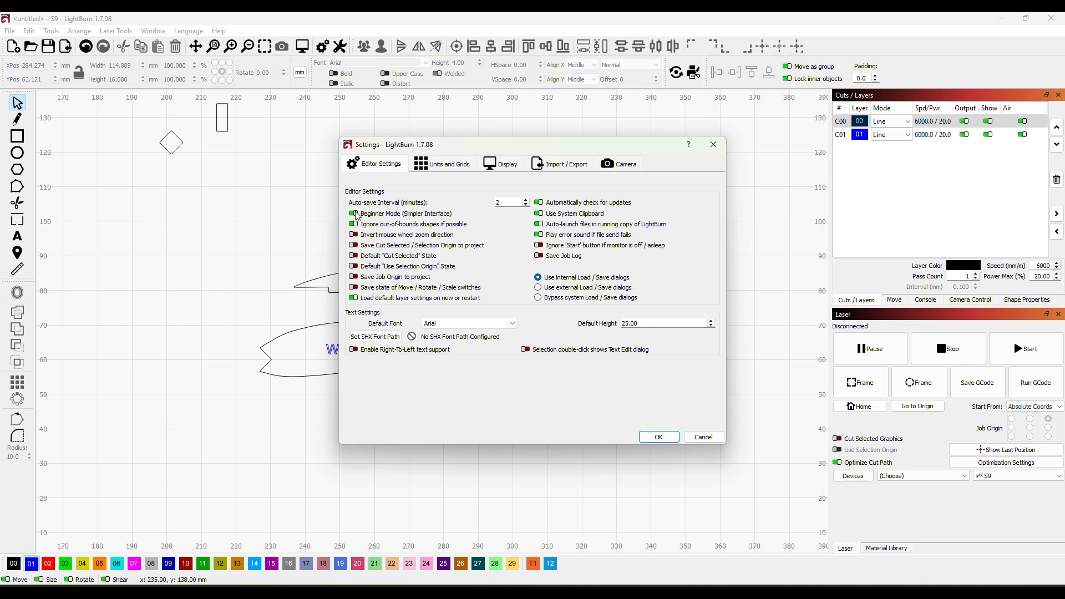
click(655, 436)
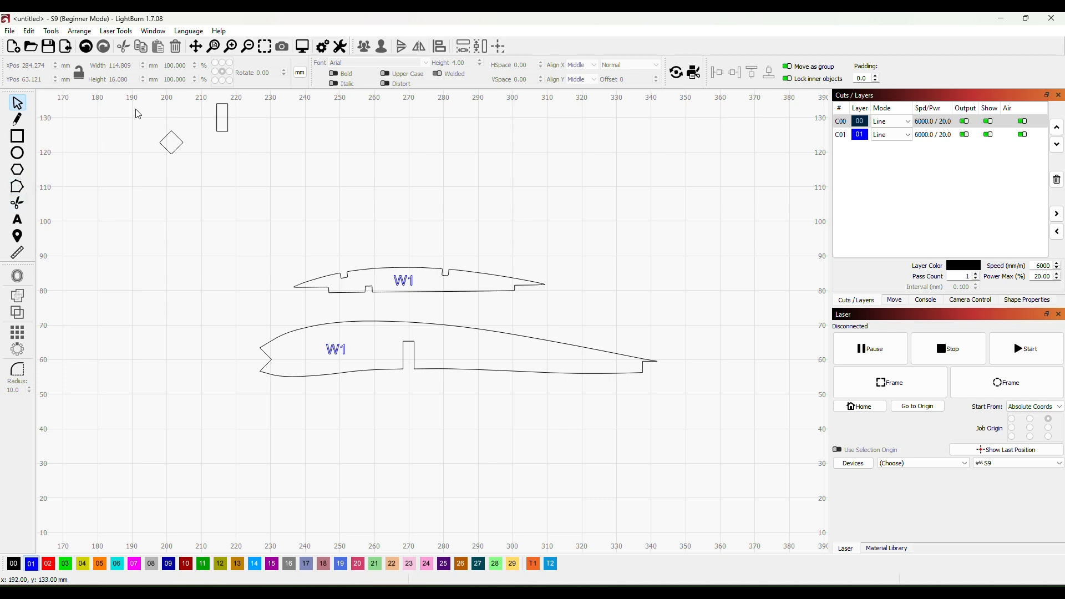
click(322, 46)
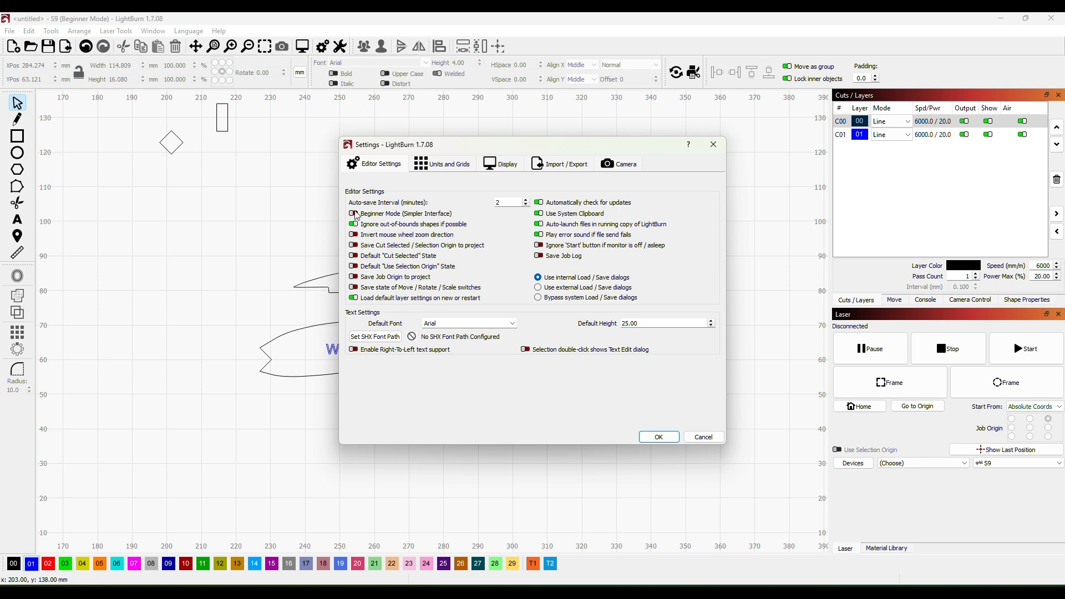
click(659, 438)
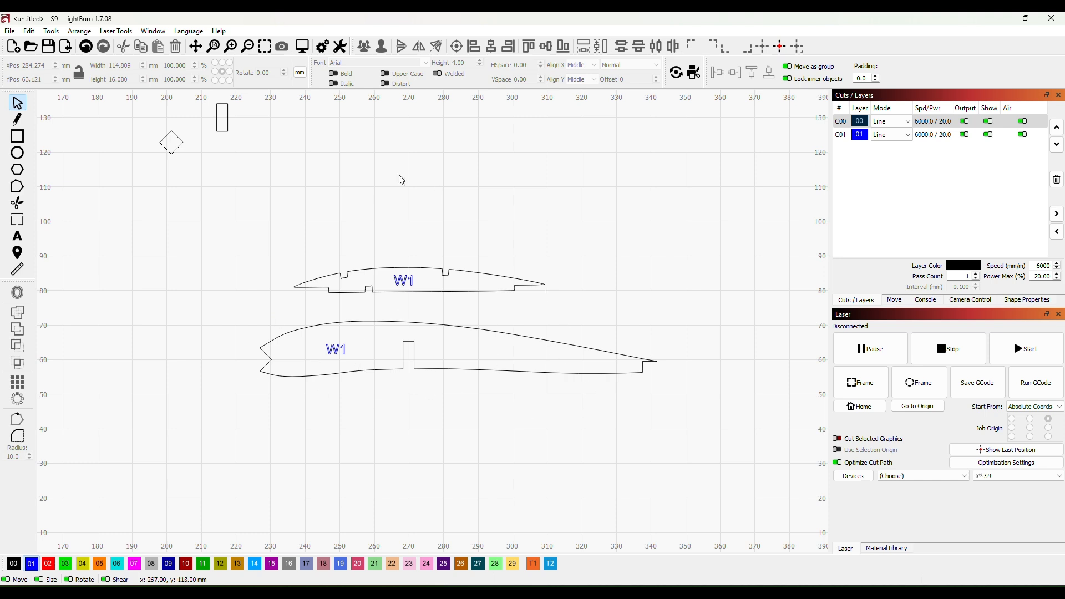
- Preview the laser job and examine the tab gaps on the upper and lower edges of both ribs
click(303, 46)
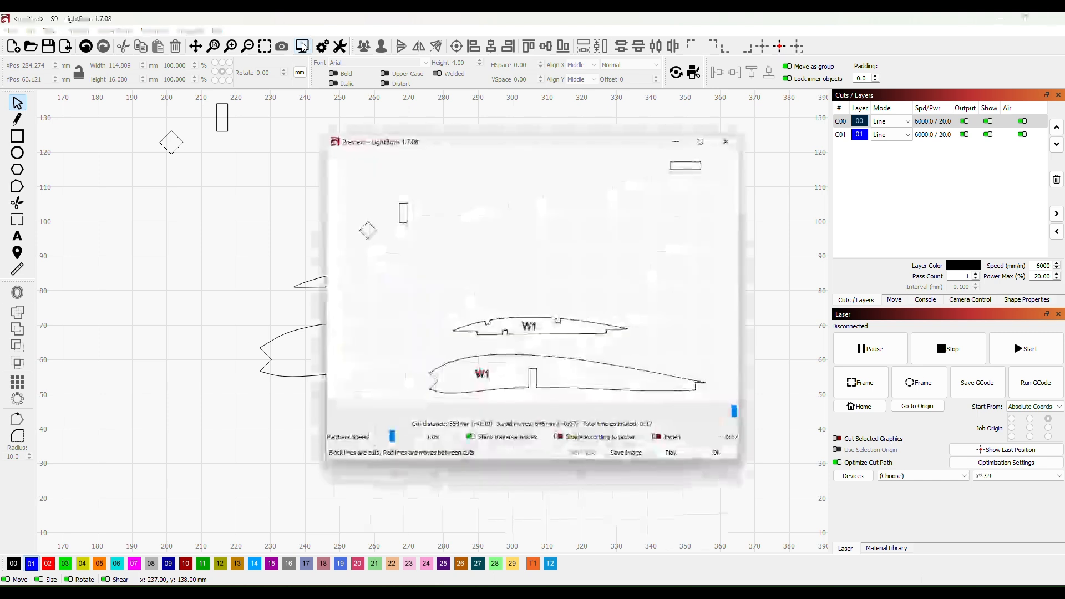
scroll(538, 369, up, 4)
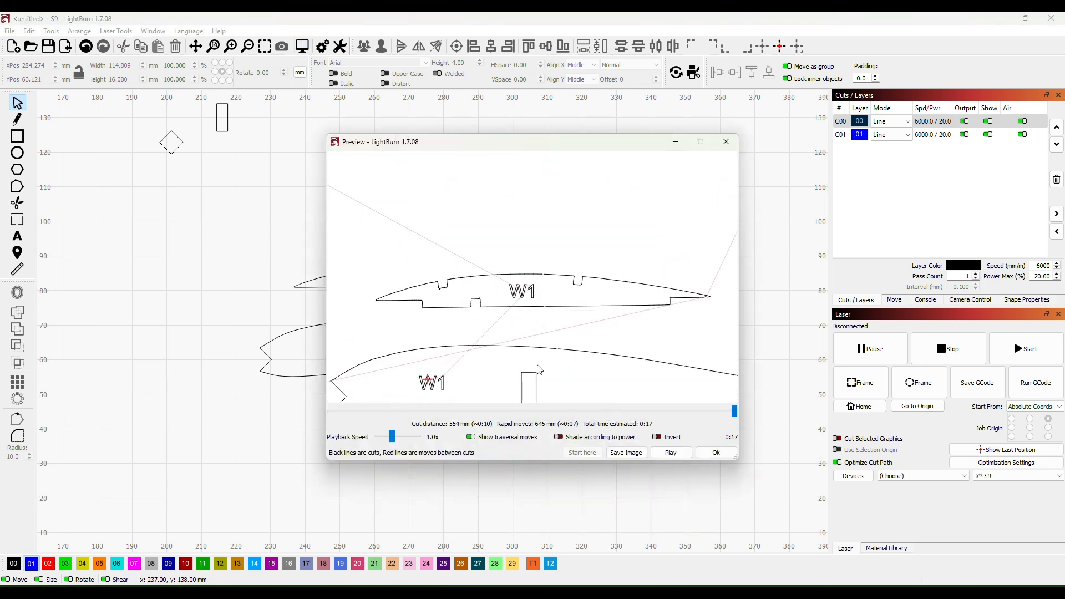
scroll(578, 352, up, 4)
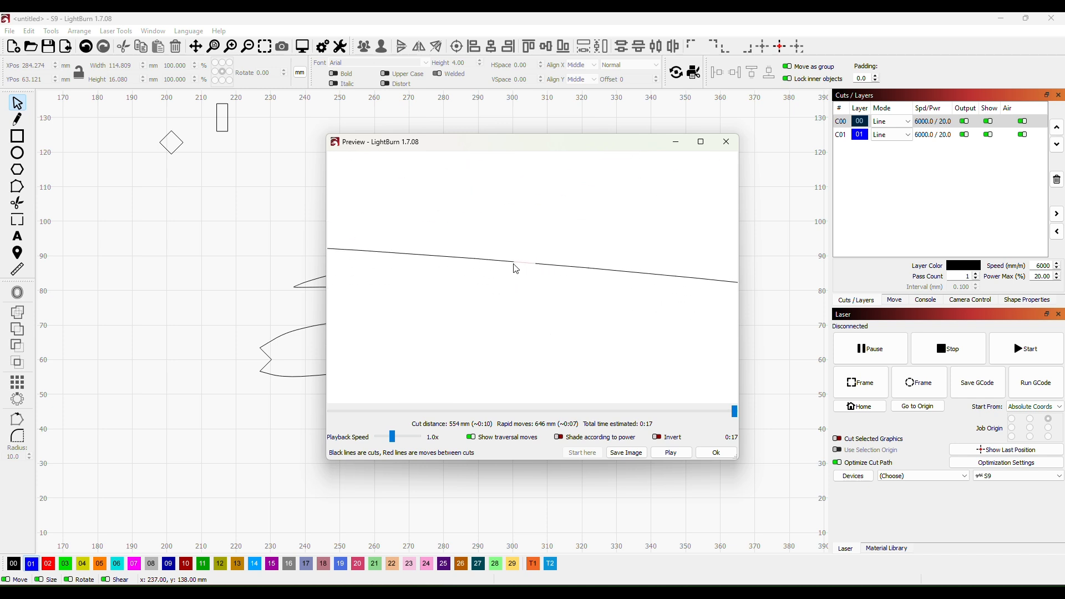
scroll(533, 288, down, 4)
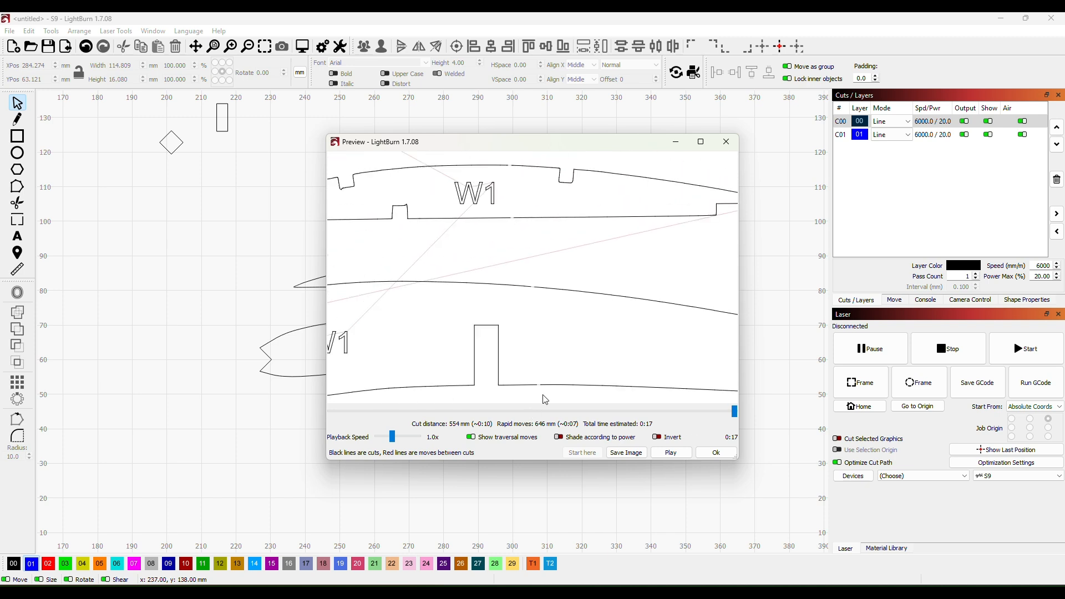
scroll(537, 381, up, 4)
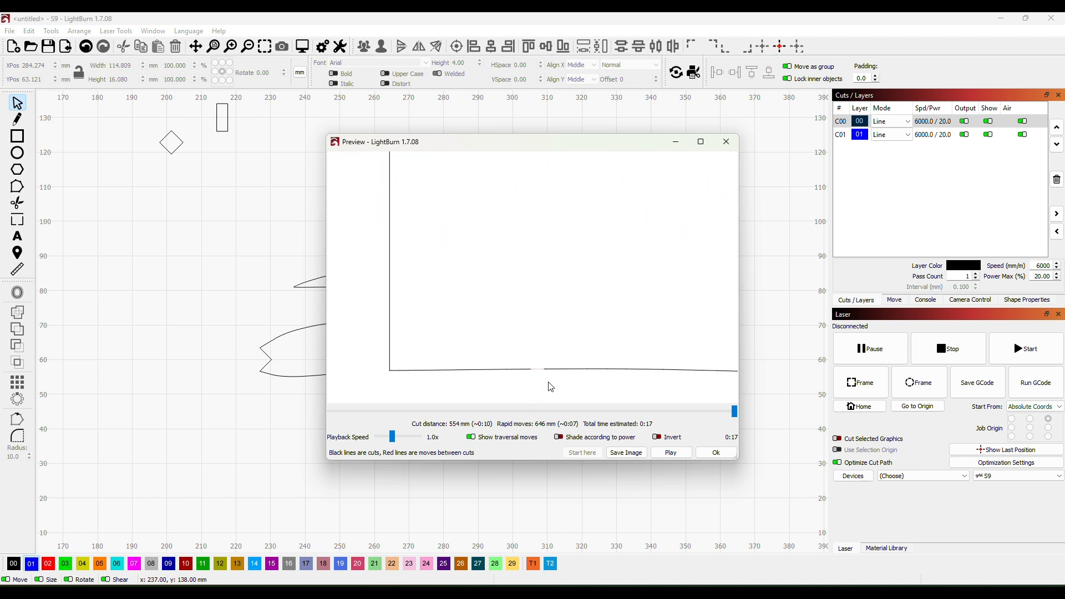
scroll(535, 366, down, 3)
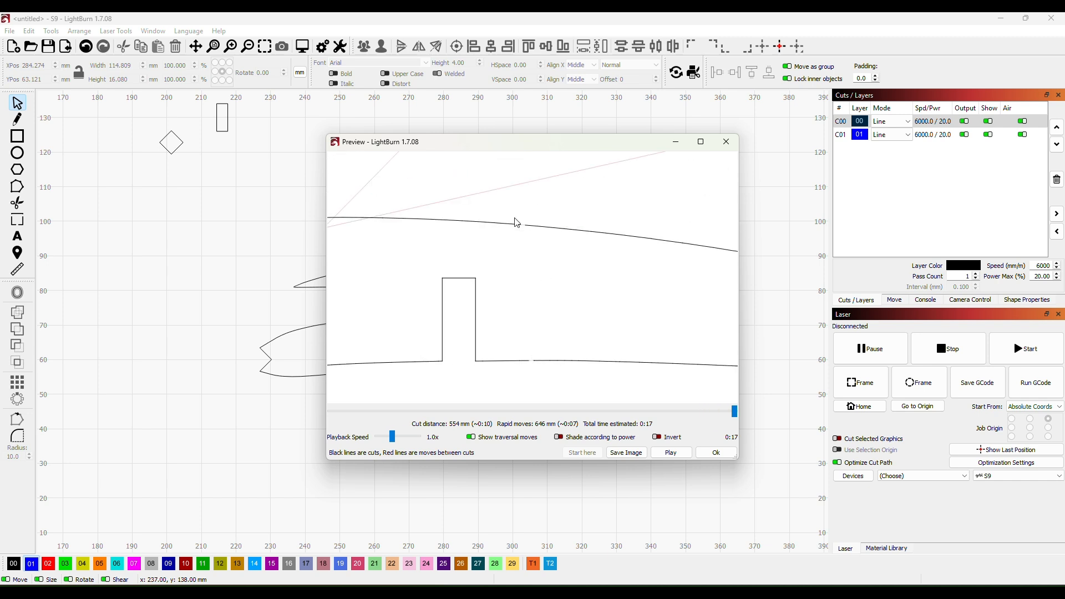
scroll(527, 208, down, 4)
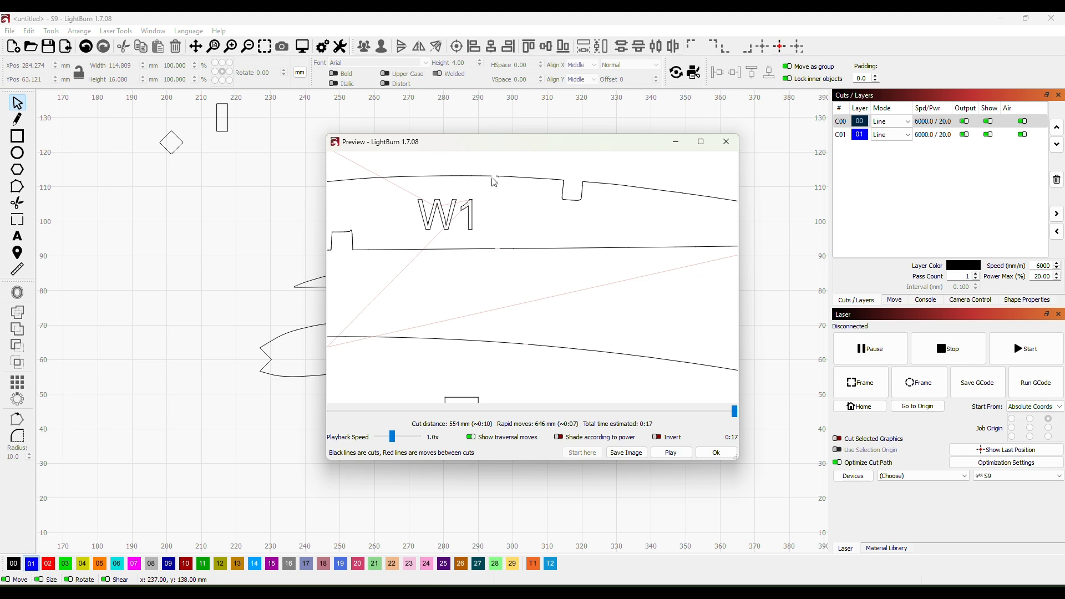
scroll(524, 298, down, 5)
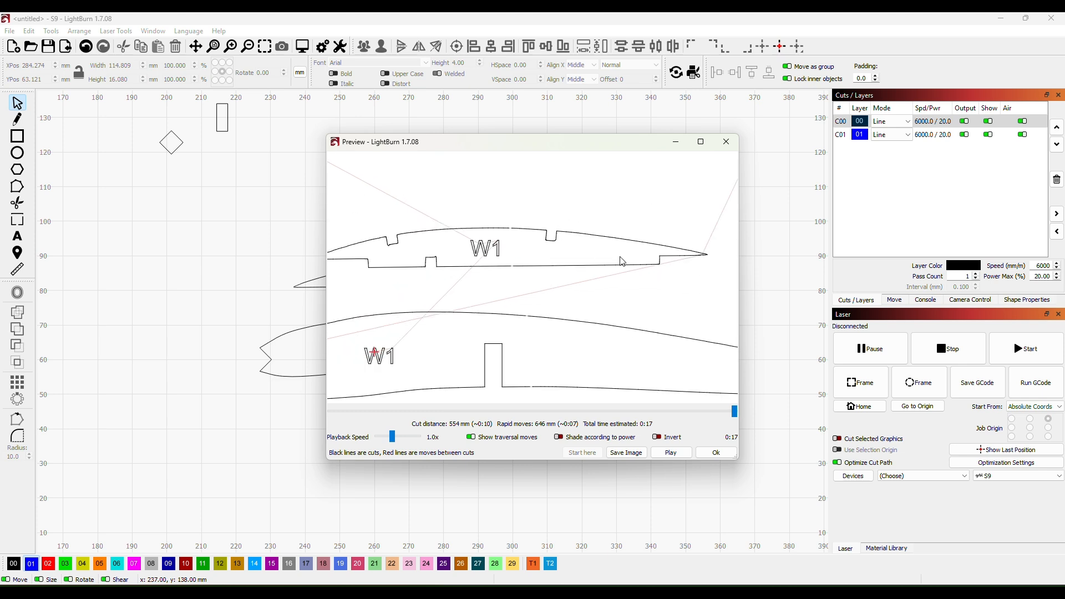
scroll(705, 249, down, 2)
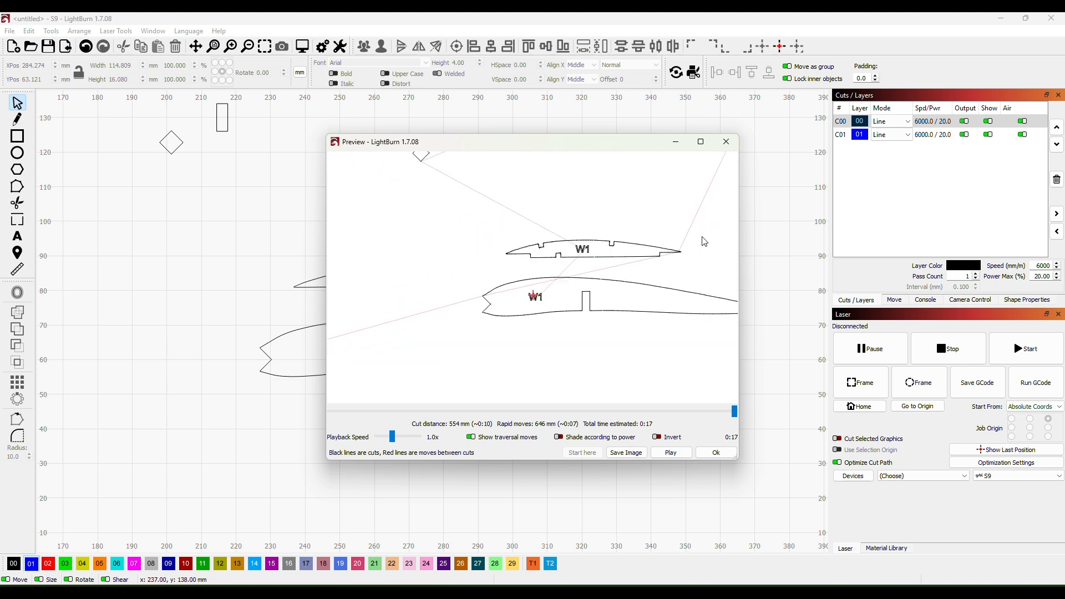
scroll(575, 295, up, 3)
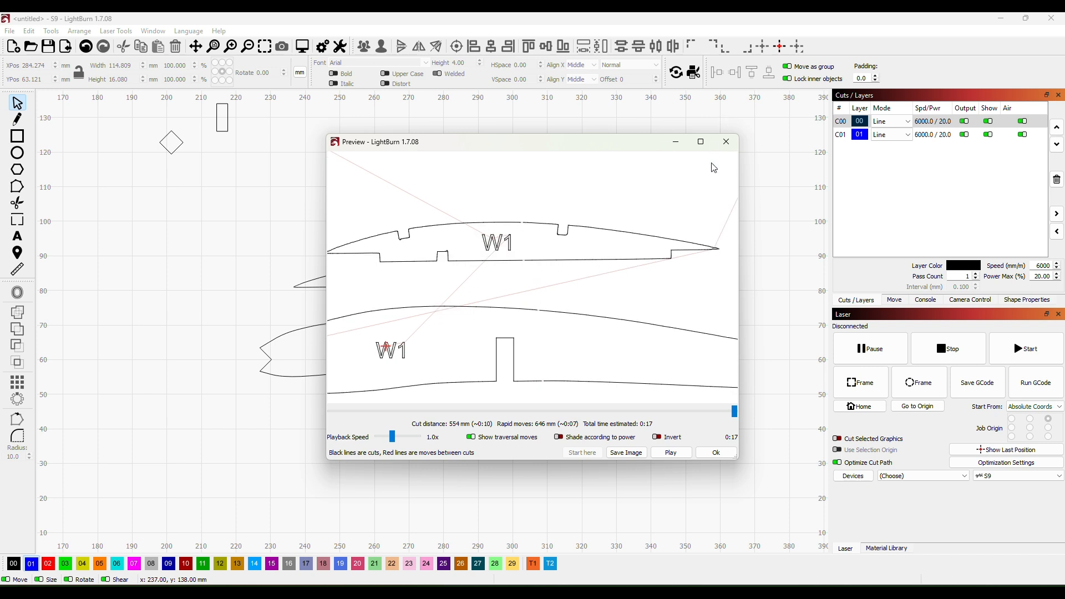
click(726, 143)
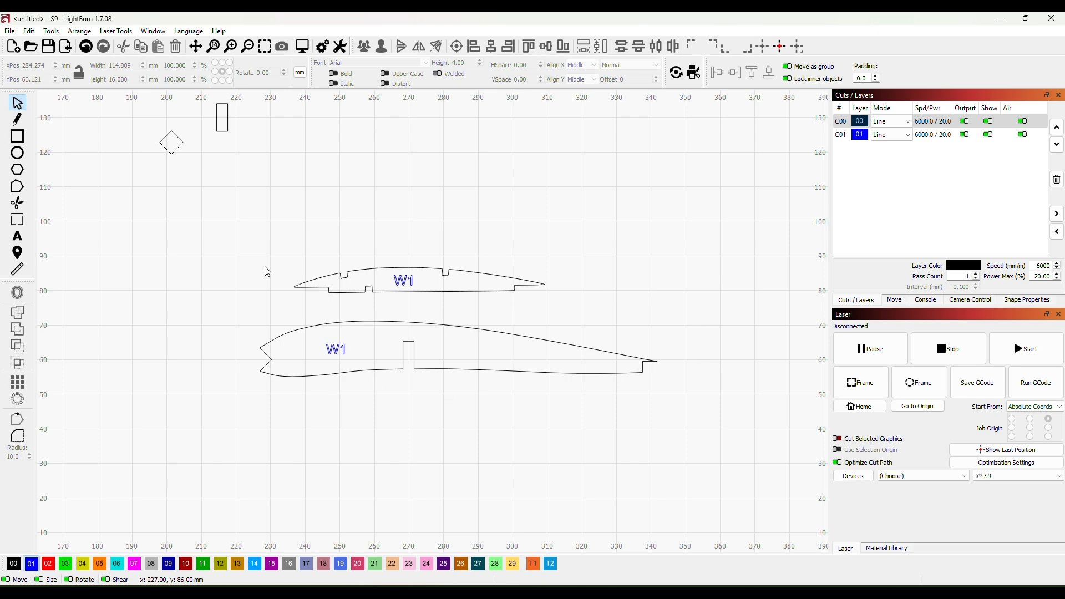
- Delete the leftover diamond and both small rectangles above the ribs
scroll(430, 394, down, 3)
scroll(688, 346, down, 2)
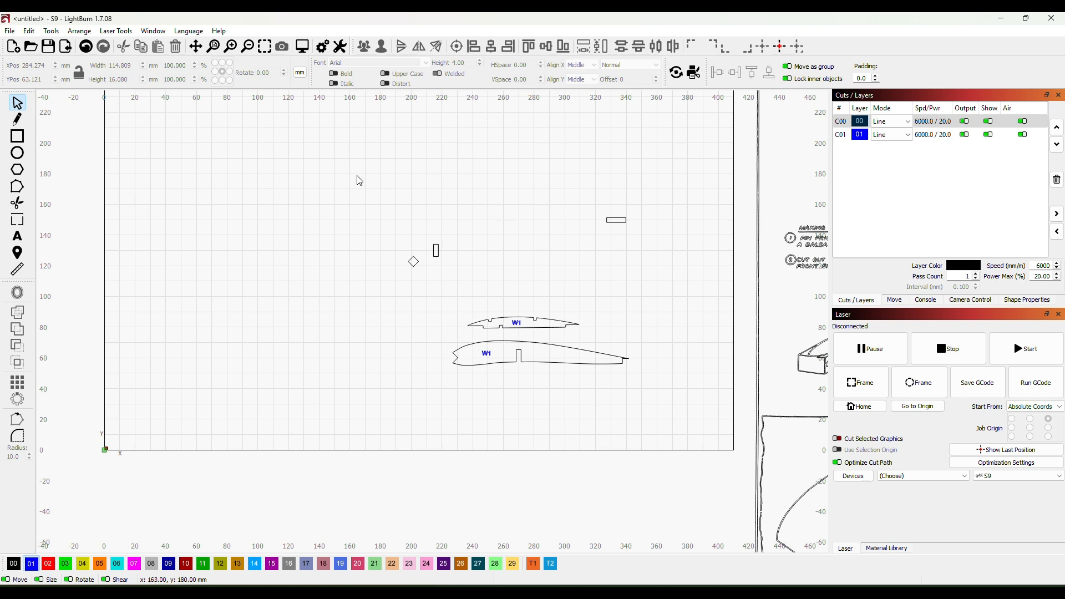
drag(354, 202, 497, 295)
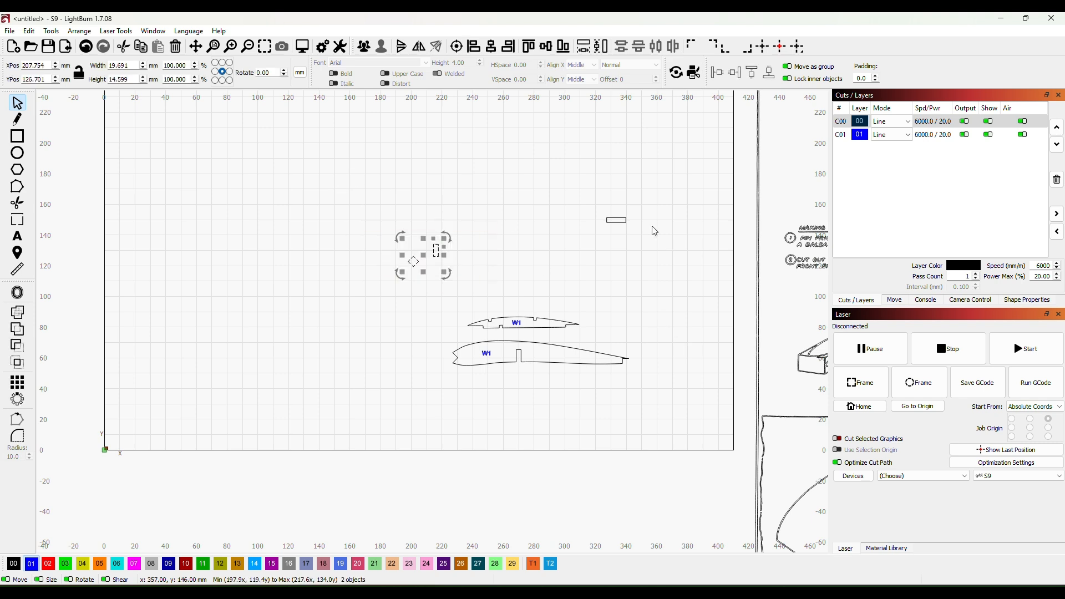
key(Delete)
drag(578, 203, 651, 257)
key(Delete)
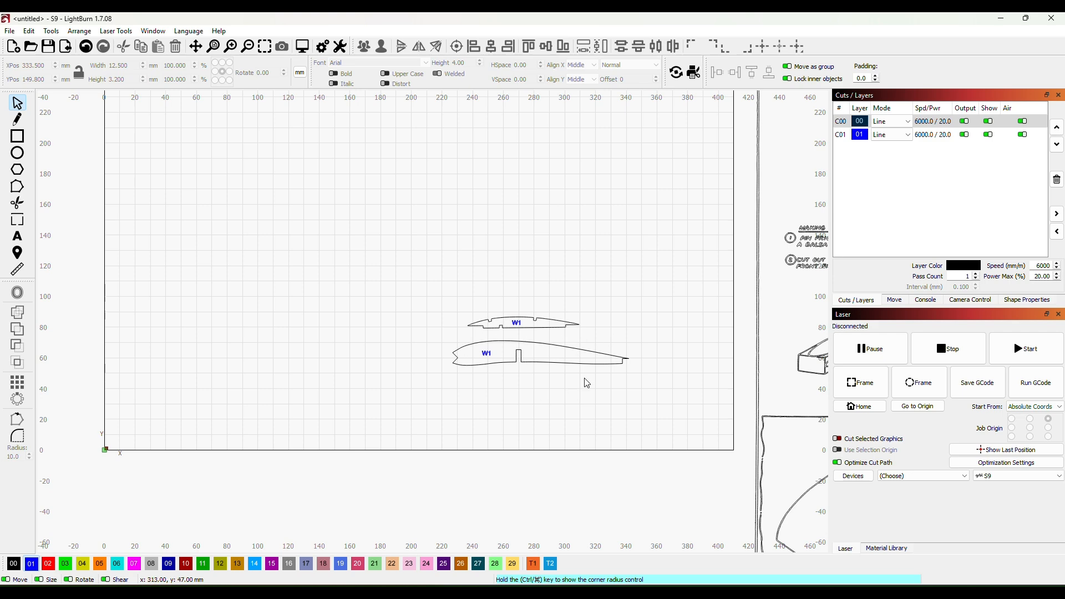
- Examine the outlines of both ribs up close, checking the small rib's notches and the wing rib's spar slot
scroll(518, 344, up, 8)
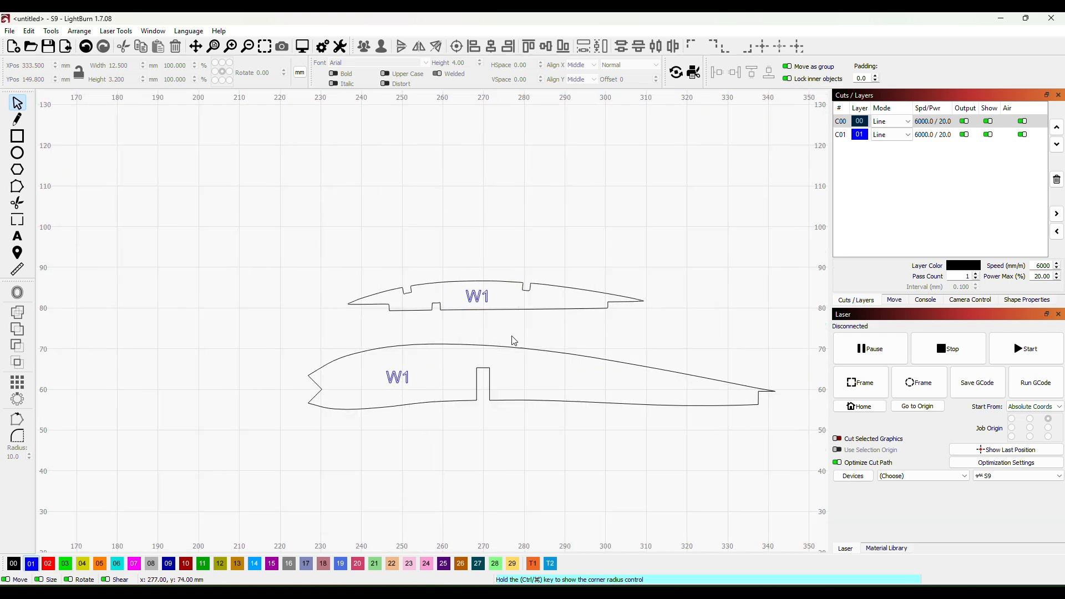
scroll(465, 293, up, 4)
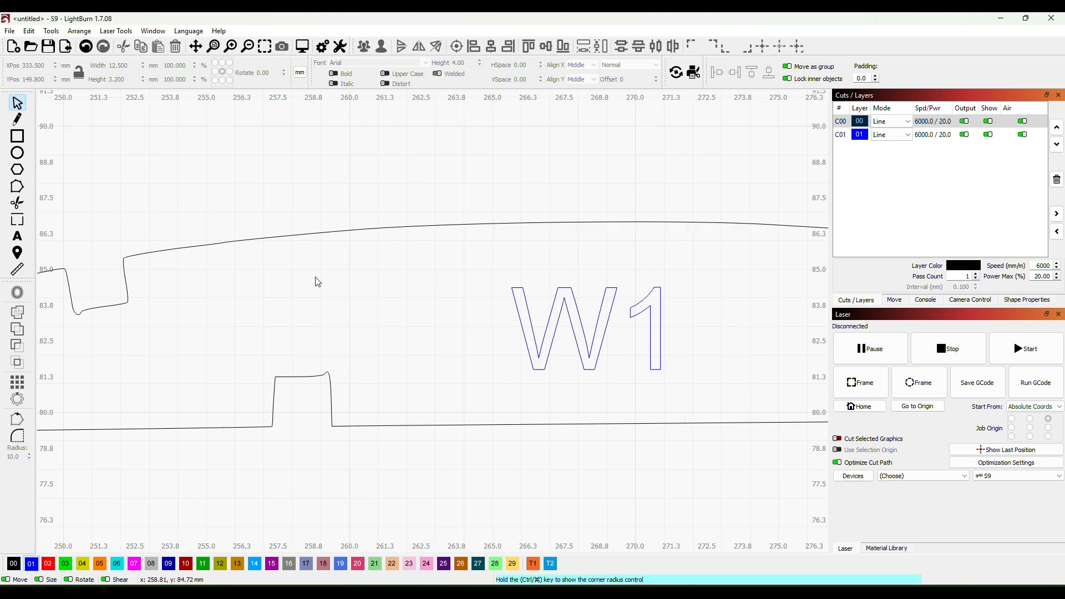
scroll(355, 319, down, 1)
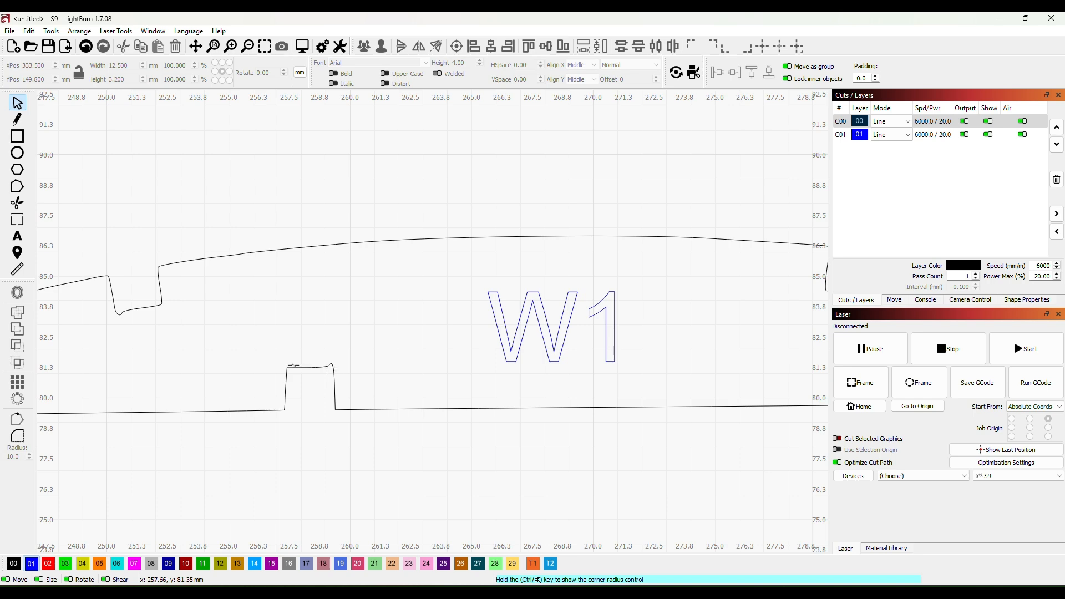
scroll(418, 358, down, 4)
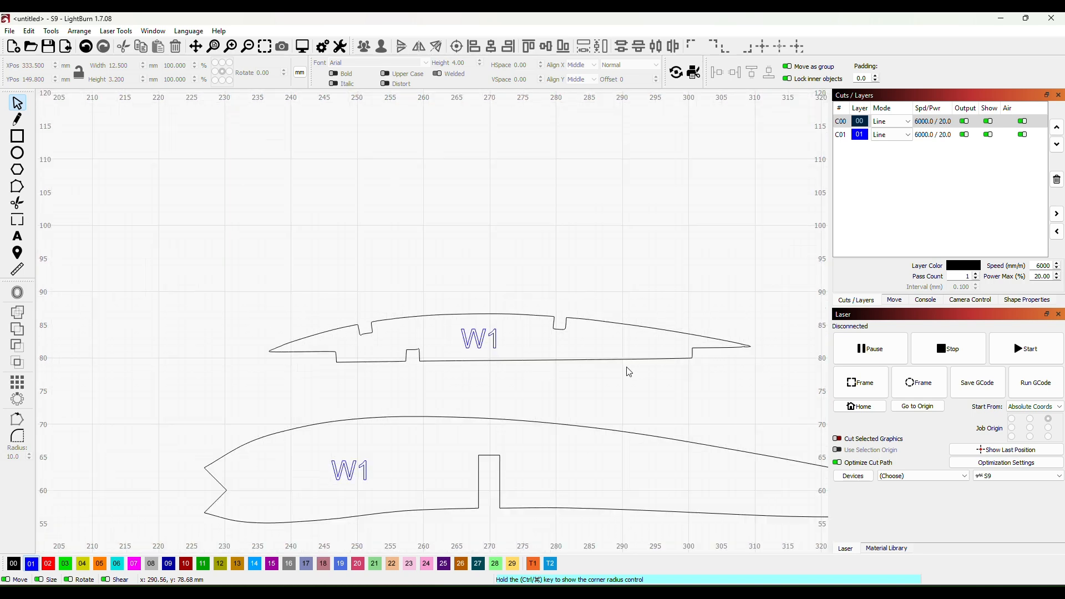
scroll(735, 372, down, 3)
scroll(575, 440, up, 8)
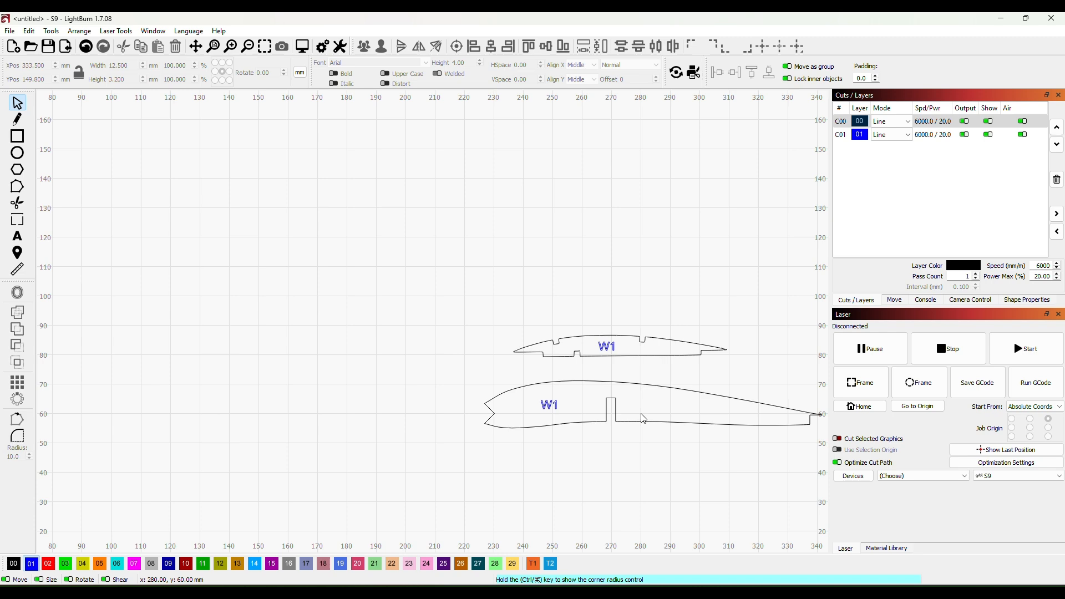
scroll(590, 389, up, 2)
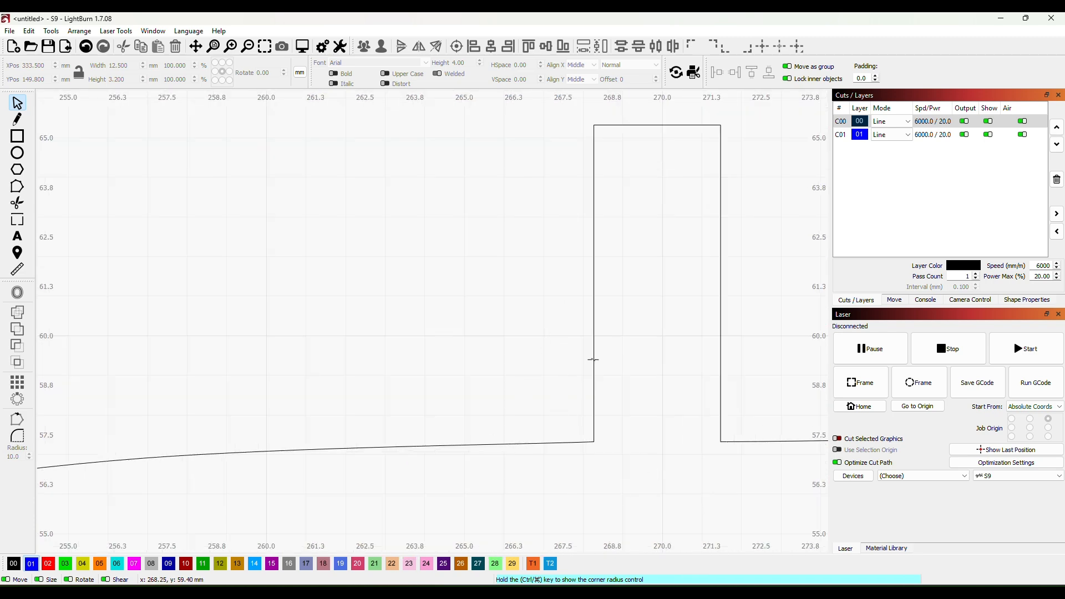
scroll(594, 360, down, 9)
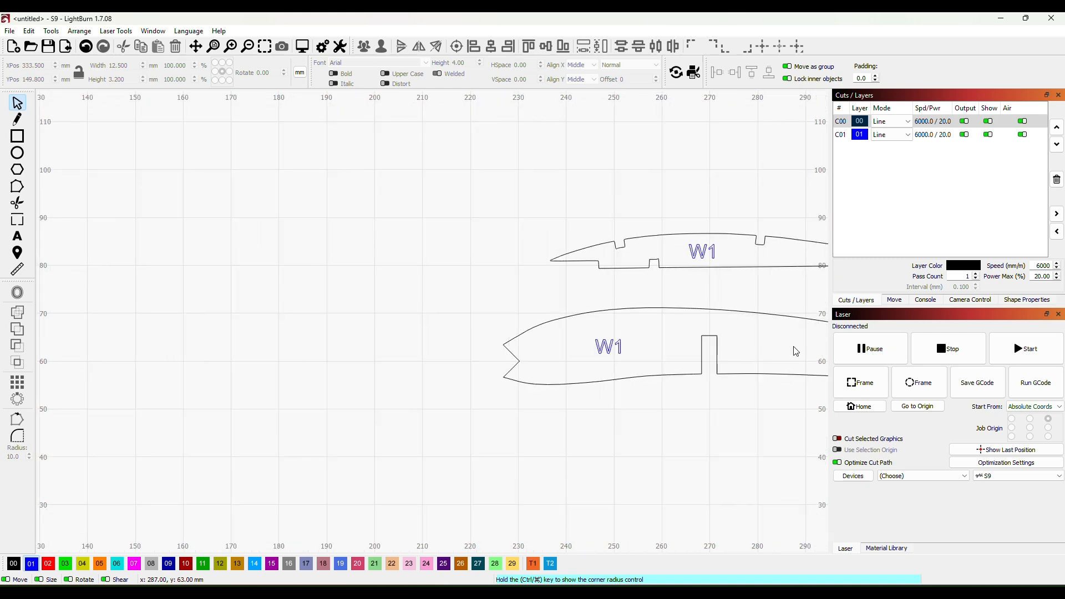
drag(796, 351, 471, 324)
scroll(524, 343, down, 1)
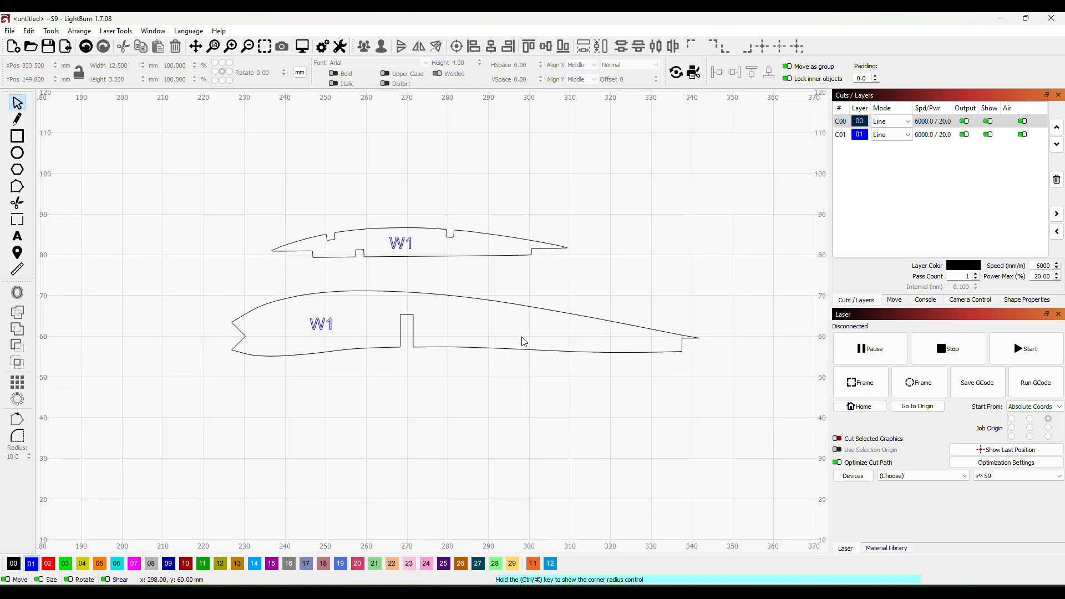